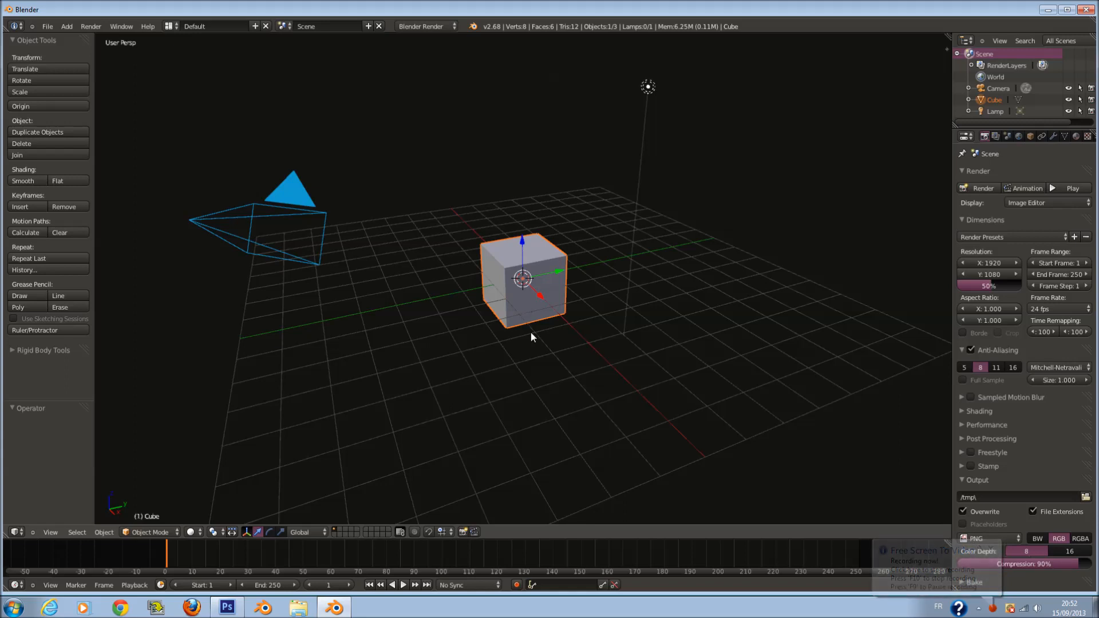
# Step: Switch to the orthographic front view and select all the default scene objects
pyautogui.press('KP_1')
pyautogui.press('KP_5')
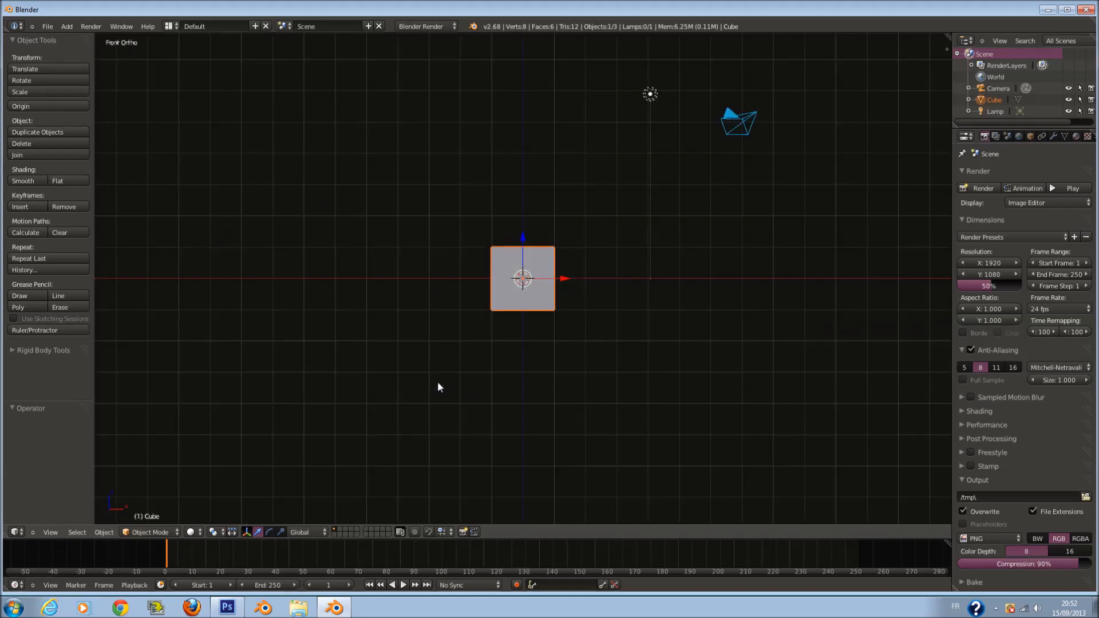
pyautogui.keyDown('shift'); pyautogui.scroll(4, 705, 279); pyautogui.keyUp('shift')
pyautogui.press('a')
pyautogui.press('a')
pyautogui.press('x')
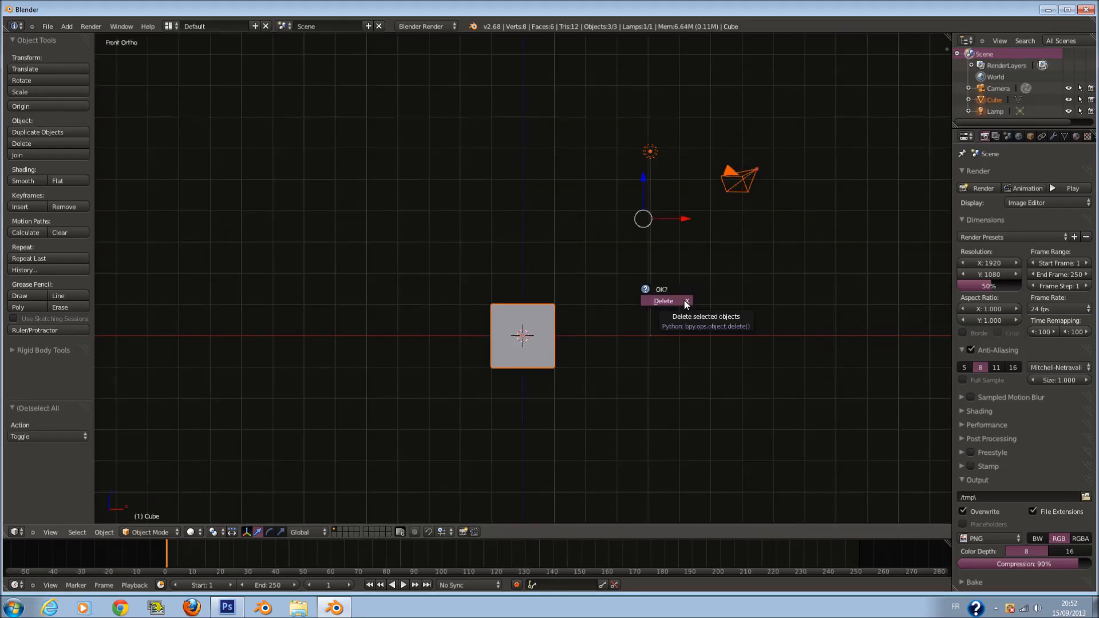
# Step: Collapse the 3D Cursor and Item sections of the view properties and start the Screencast Keys display
pyautogui.press('n')
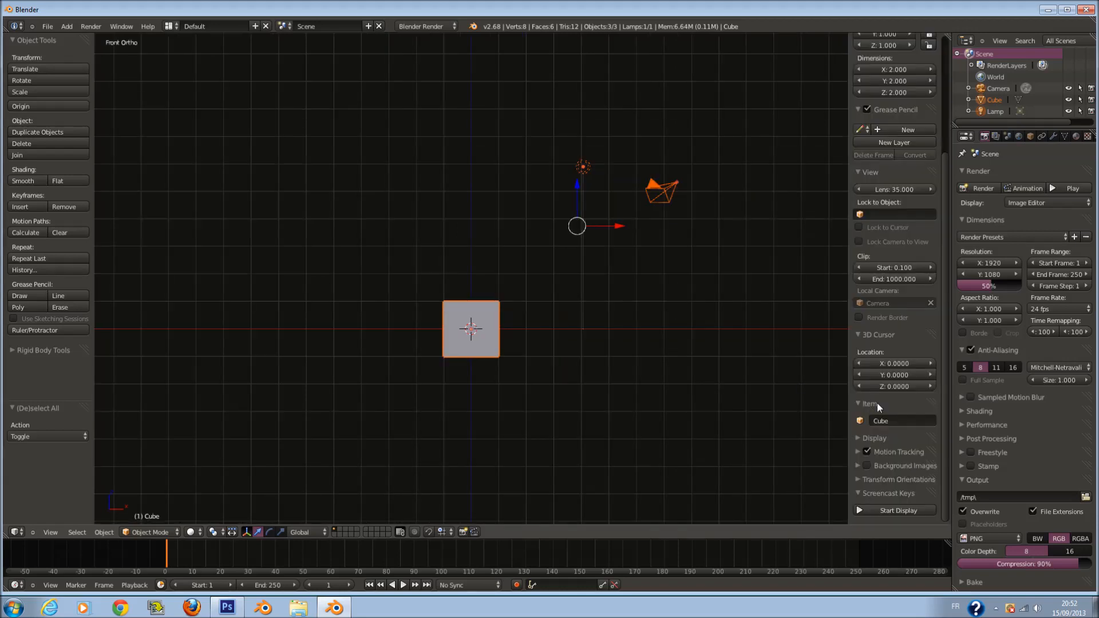
pyautogui.click(887, 333)
pyautogui.click(890, 350)
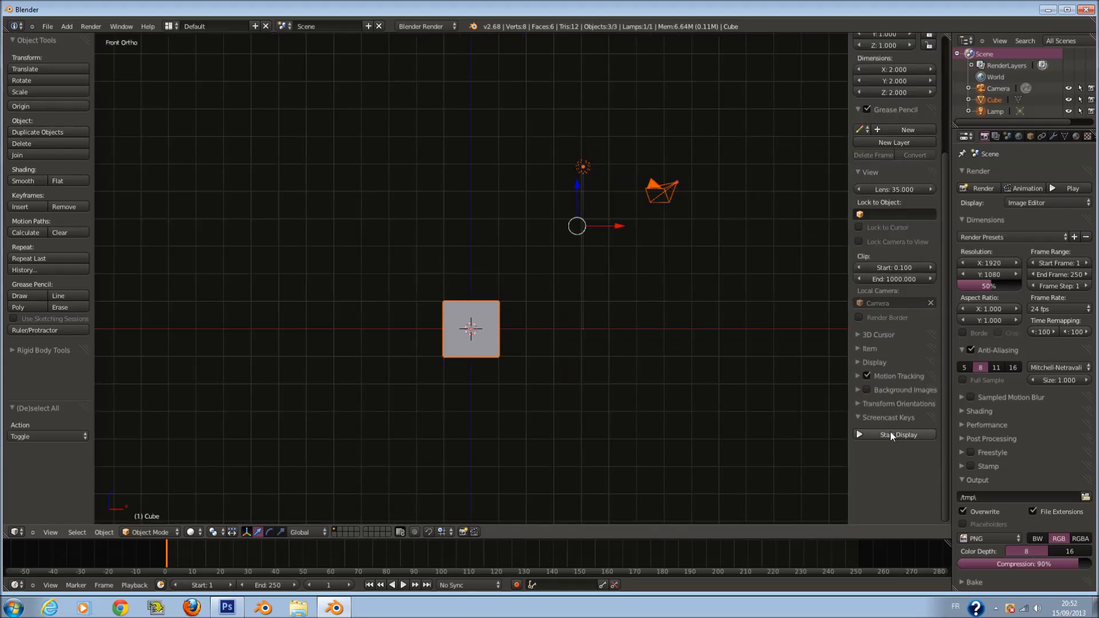
pyautogui.press('n')
# Step: Delete the selected default objects and add a new cube at the scene origin
pyautogui.press('x')
pyautogui.click(664, 358)
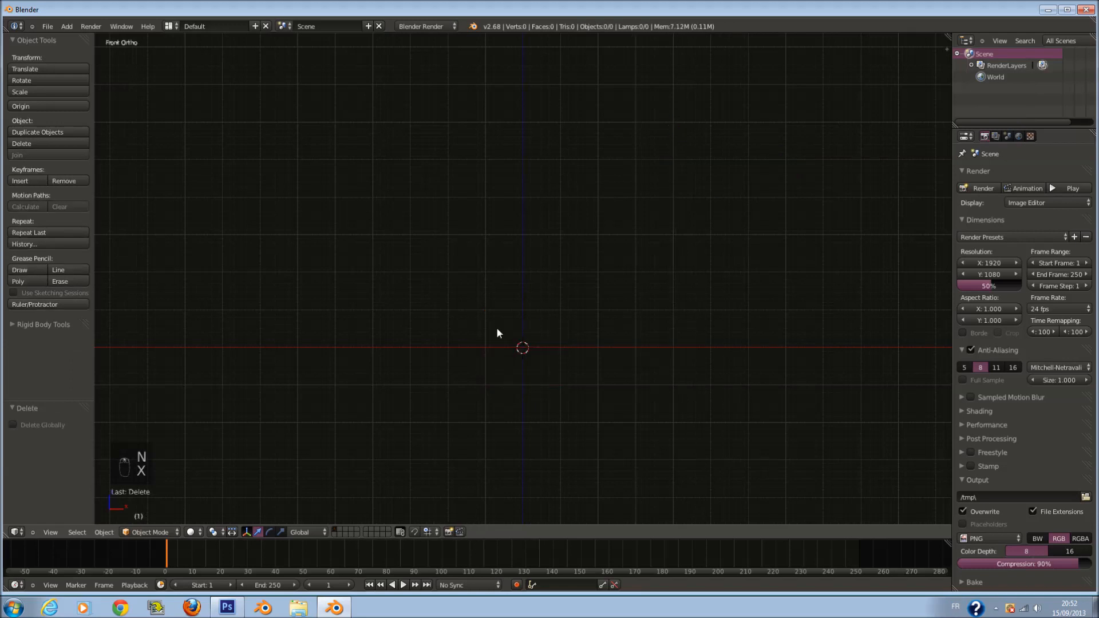
pyautogui.hotkey('shift', 'a')
pyautogui.click(541, 297)
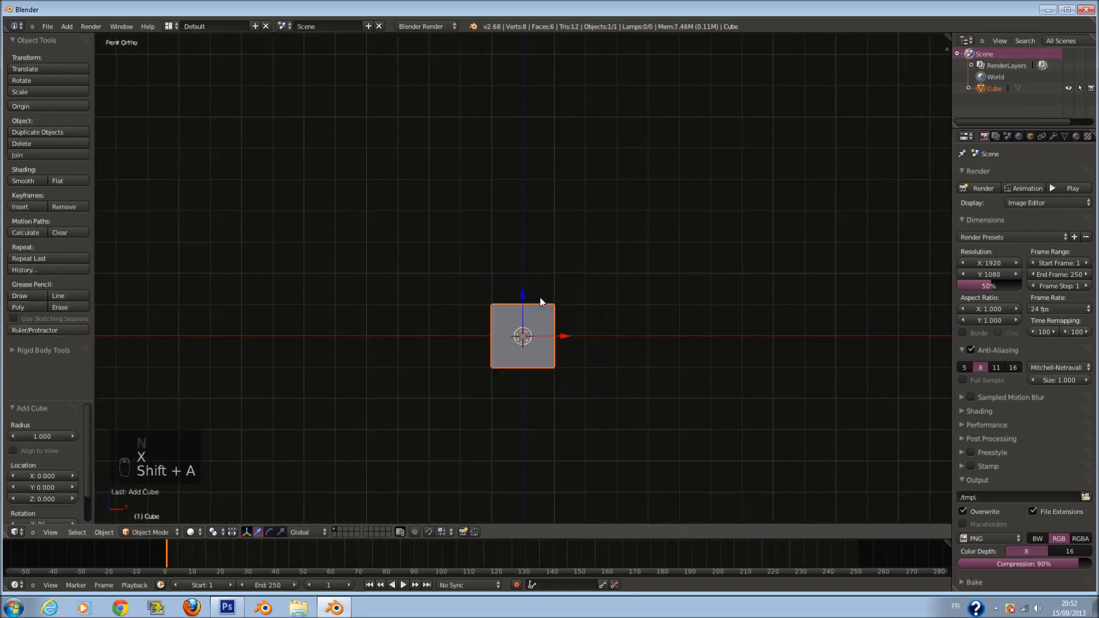
# Step: Frame the new cube, enter Edit Mode and switch to wireframe shading
pyautogui.press('KP_Decimal')
pyautogui.scroll(3, 544, 269)
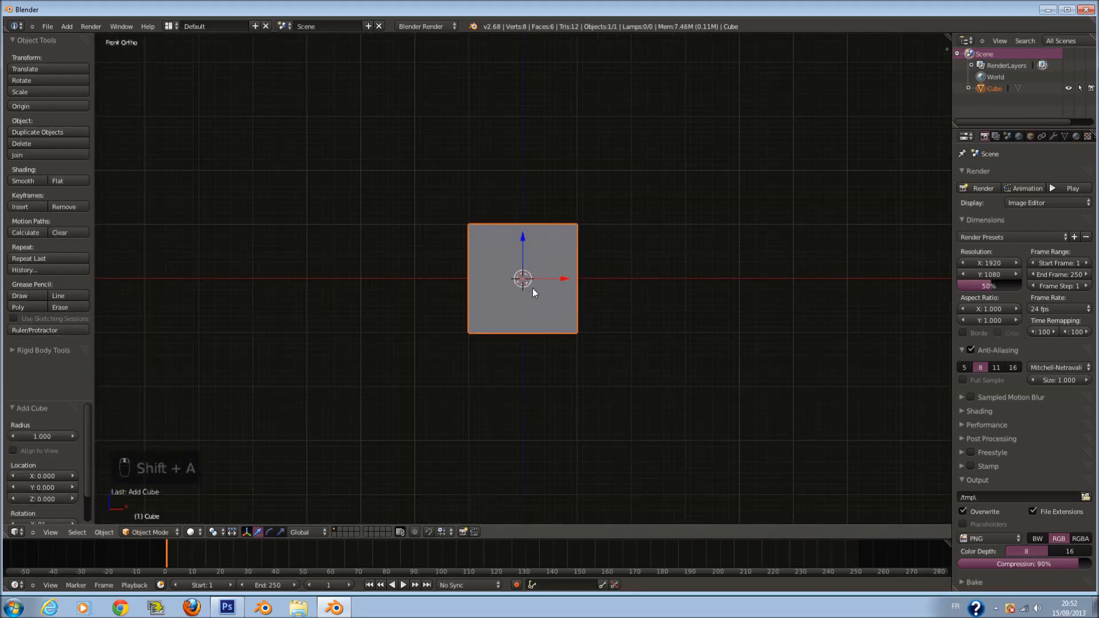
pyautogui.scroll(1, 532, 287)
pyautogui.scroll(1, 541, 278)
pyautogui.press('Tab')
pyautogui.press('z')
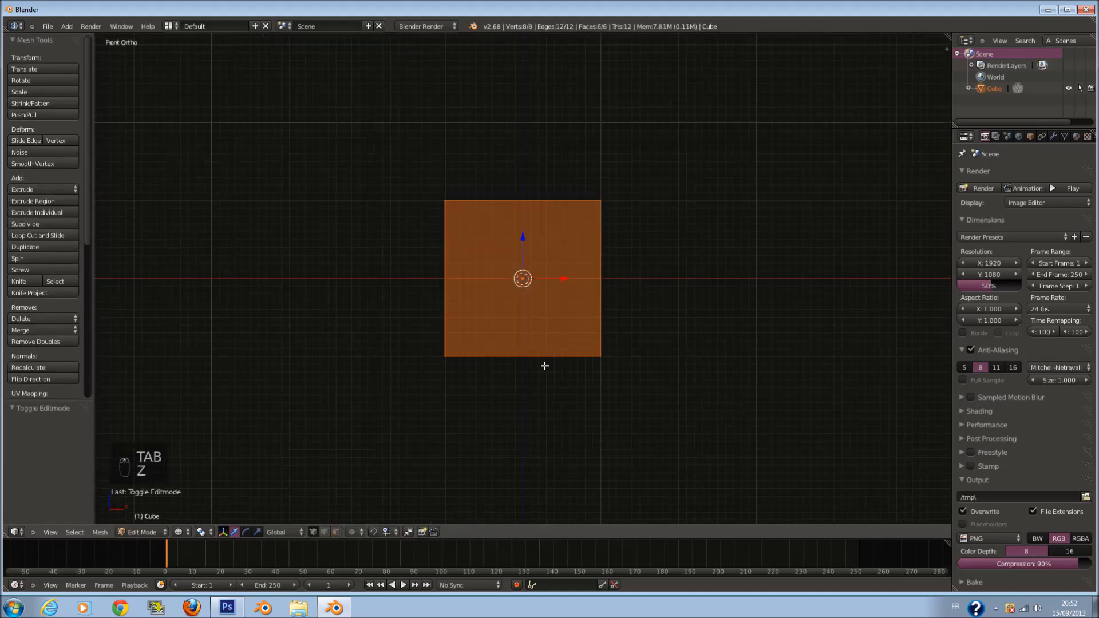
# Step: Extrude the cube's bottom face, scaling it to about 0.88 and lowering it slightly along Z
pyautogui.press('a')
pyautogui.rightClick(519, 351)
pyautogui.keyDown('shift'); pyautogui.scroll(-3, 544, 341); pyautogui.keyUp('shift')
pyautogui.press('e')
pyautogui.rightClick(630, 313)
pyautogui.scroll(2, 631, 315)
pyautogui.press('s')
pyautogui.click(618, 331)
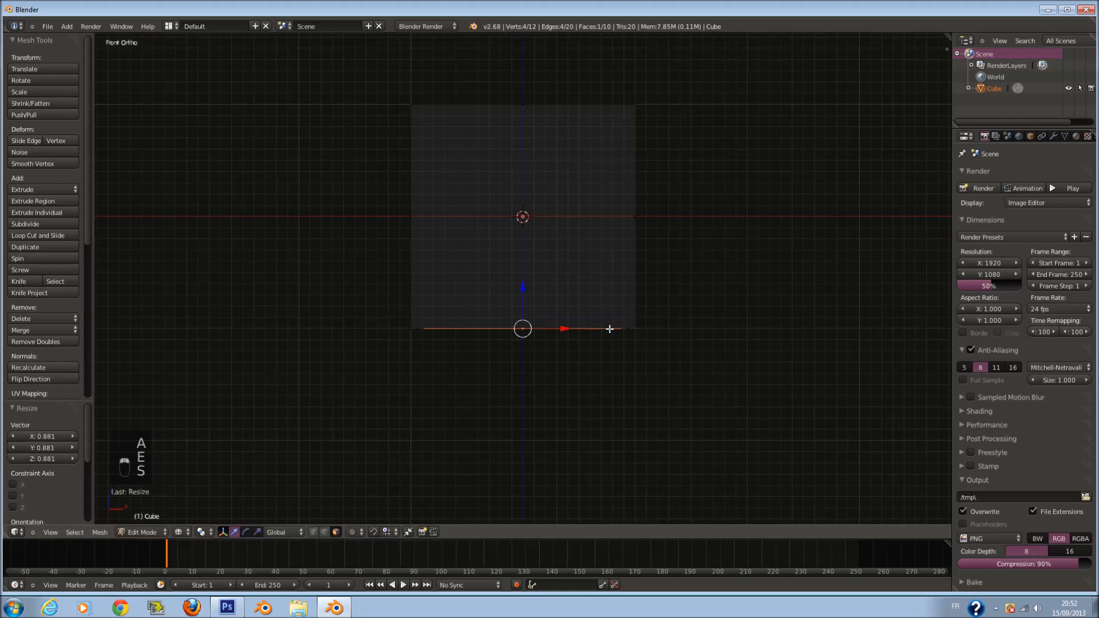
pyautogui.moveTo(523, 301); pyautogui.dragTo(520, 325)
# Step: In the right side view, scale the bottom face to about 0.83 along Y
pyautogui.press('KP_3')
pyautogui.press('s')
pyautogui.rightClick(609, 387)
pyautogui.press('s')
pyautogui.middleClick(701, 356)
pyautogui.click(679, 363)
# Step: Extrude the bottom face about 2.3 units downward and scale its end to about 0.70 along Y
pyautogui.keyDown('shift'); pyautogui.scroll(-3, 592, 320); pyautogui.keyUp('shift')
pyautogui.scroll(-2, 591, 320)
pyautogui.press('e')
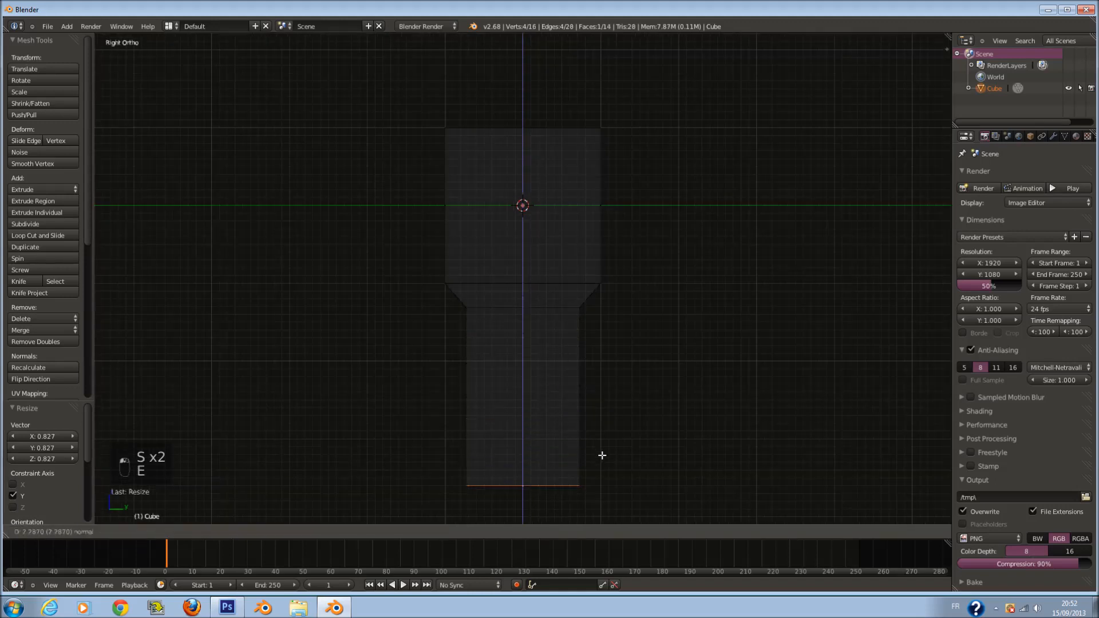
pyautogui.click(598, 451)
pyautogui.press('s')
pyautogui.middleClick(584, 451)
pyautogui.click(592, 455)
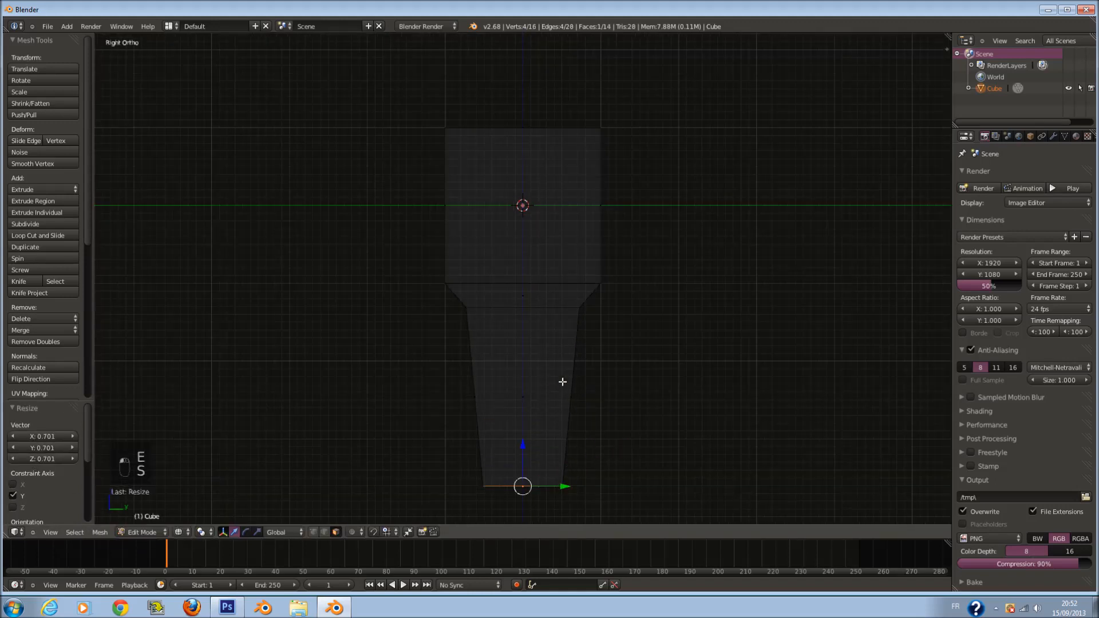
# Step: Add three horizontal loop cuts to the long lower section
pyautogui.hotkey('ctrl', 'r')
pyautogui.scroll(2, 566, 381)
pyautogui.click(566, 381)
pyautogui.click(566, 381)
pyautogui.press('a')
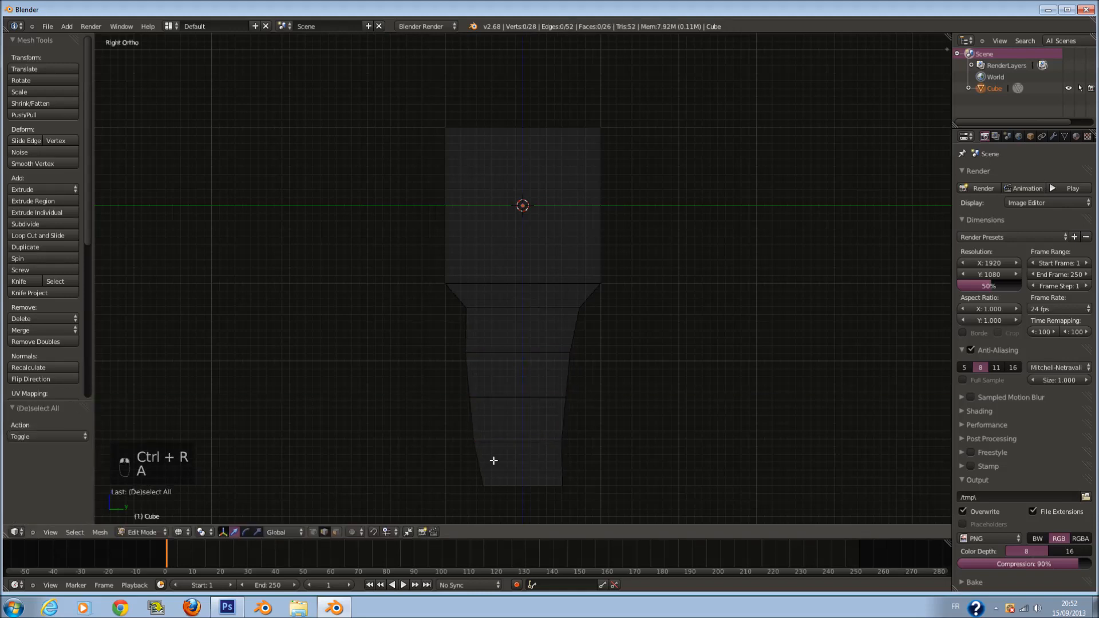
# Step: Move the negative-Y vertices around the bevel below the upper block outward along Y and rotate them slightly
pyautogui.press('c')
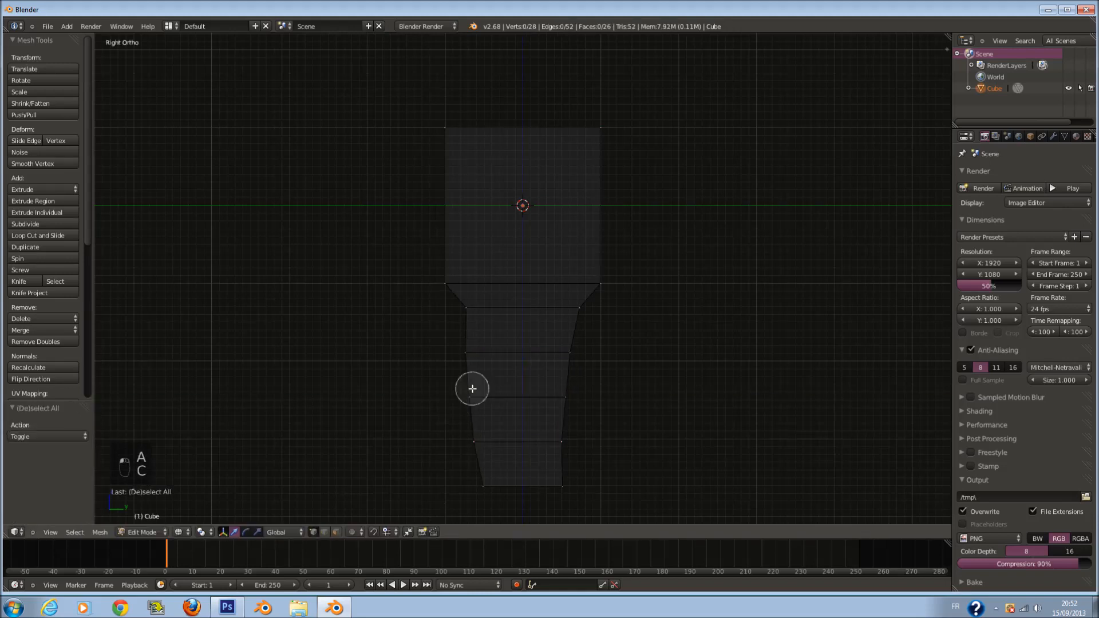
pyautogui.click(453, 298)
pyautogui.rightClick(456, 298)
pyautogui.moveTo(488, 297); pyautogui.dragTo(473, 297)
pyautogui.press('r')
pyautogui.click(587, 333)
pyautogui.press('a')
# Step: Loop cut the upper block at mid-height and pull the new loop's negative-Y vertices outward along Y
pyautogui.hotkey('ctrl', 'r')
pyautogui.click(460, 170)
pyautogui.rightClick(453, 195)
pyautogui.press('a')
pyautogui.press('c')
pyautogui.click(453, 202)
pyautogui.rightClick(456, 204)
pyautogui.moveTo(466, 206); pyautogui.dragTo(451, 210)
pyautogui.press('a')
# Step: Scale the top vertices of the upper block to about half their width along Y
pyautogui.click(457, 127)
pyautogui.press('c')
pyautogui.moveTo(454, 123); pyautogui.dragTo(566, 123)
pyautogui.rightClick(592, 123)
pyautogui.press('s')
pyautogui.press('y')
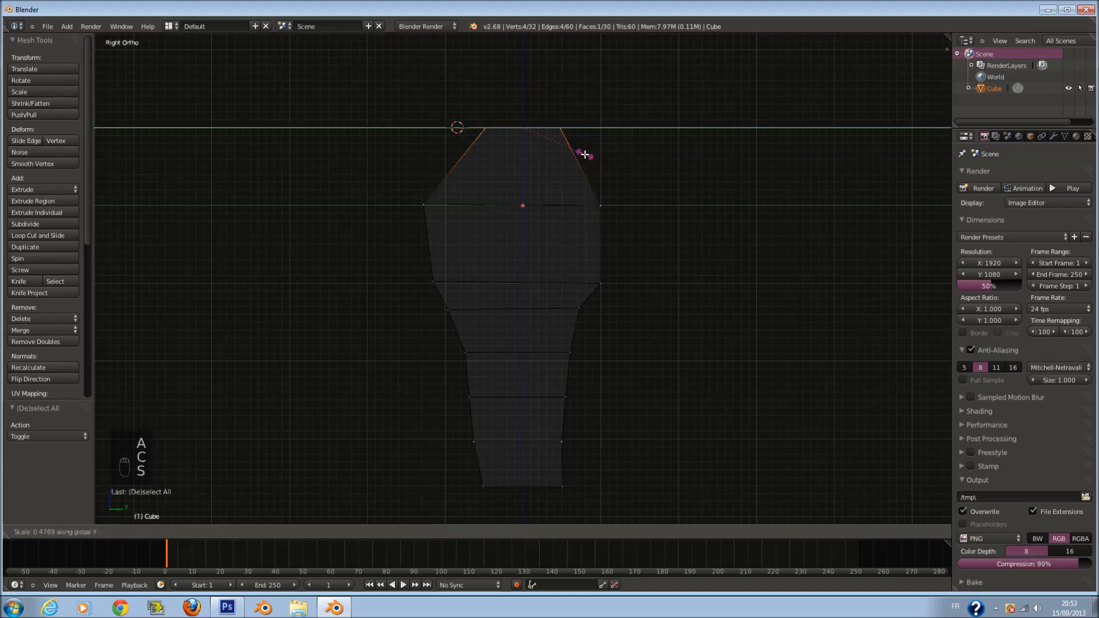
pyautogui.click(571, 152)
pyautogui.press('a')
# Step: Add a horizontal loop cut between the narrowed top and the middle loop of the upper block
pyautogui.hotkey('ctrl', 'r')
pyautogui.click(455, 153)
pyautogui.rightClick(454, 152)
# Step: Move the upper block's negative-Y vertices about 0.155 inward along Y and rotate them slightly
pyautogui.press('a')
pyautogui.press('c')
pyautogui.moveTo(439, 187); pyautogui.dragTo(441, 285)
pyautogui.rightClick(442, 285)
pyautogui.moveTo(475, 240); pyautogui.dragTo(490, 241)
pyautogui.press('r')
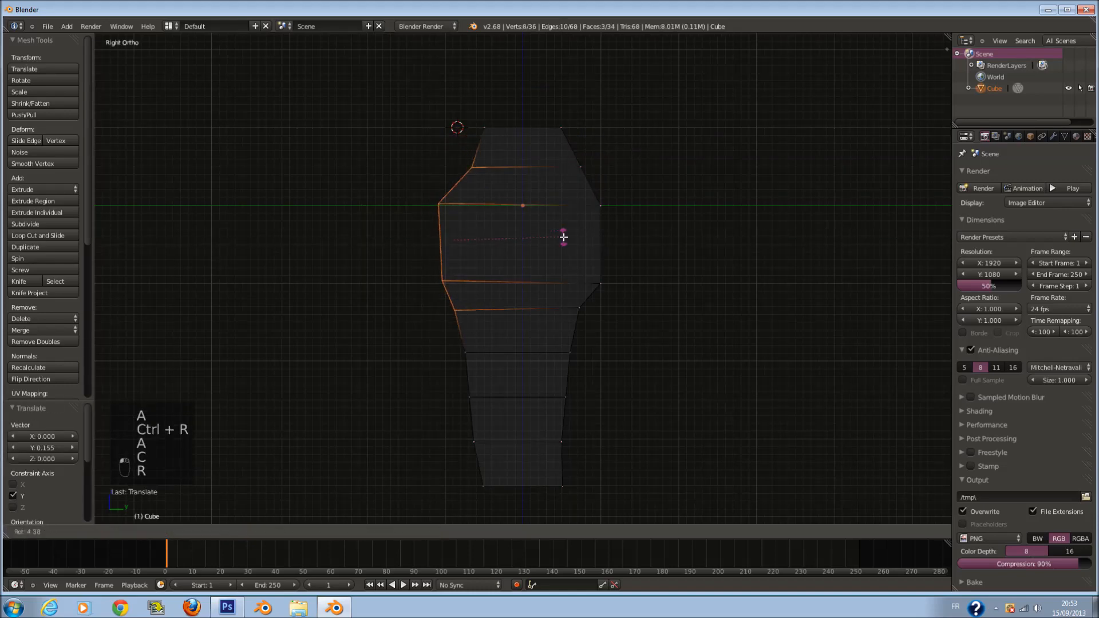
pyautogui.click(564, 237)
# Step: In the front view, add two centred vertical loop cuts along the whole body
pyautogui.press('KP_1')
pyautogui.press('a')
pyautogui.press('a')
pyautogui.hotkey('ctrl', 'r')
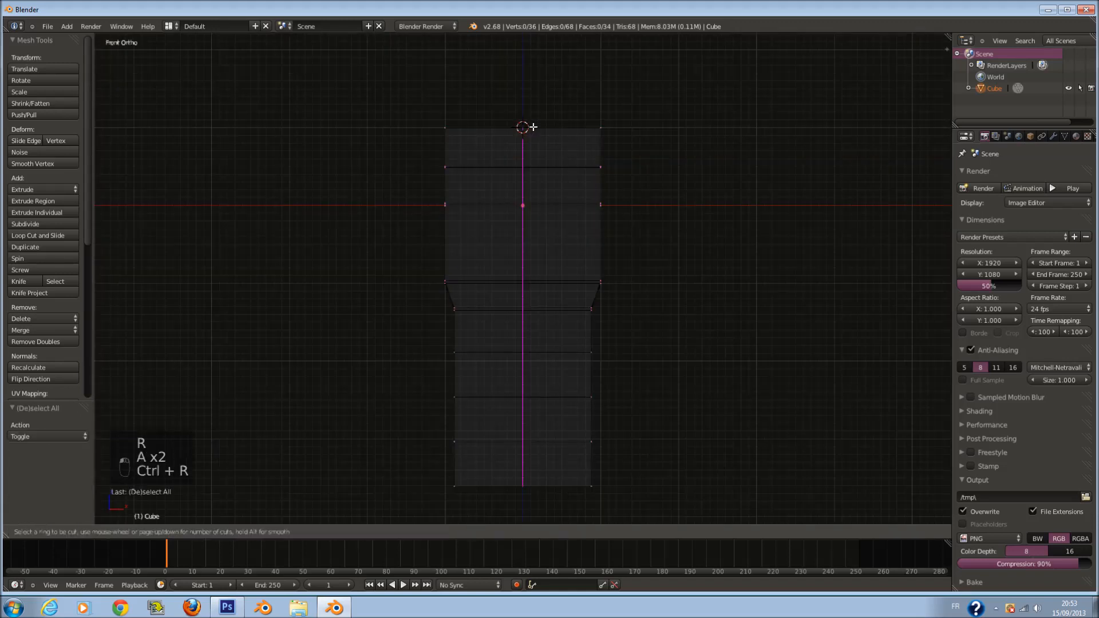
pyautogui.scroll(1, 533, 127)
pyautogui.click(533, 127)
pyautogui.rightClick(533, 127)
# Step: Stretch the two new vertical loops slightly along Z
pyautogui.press('s')
pyautogui.press('z')
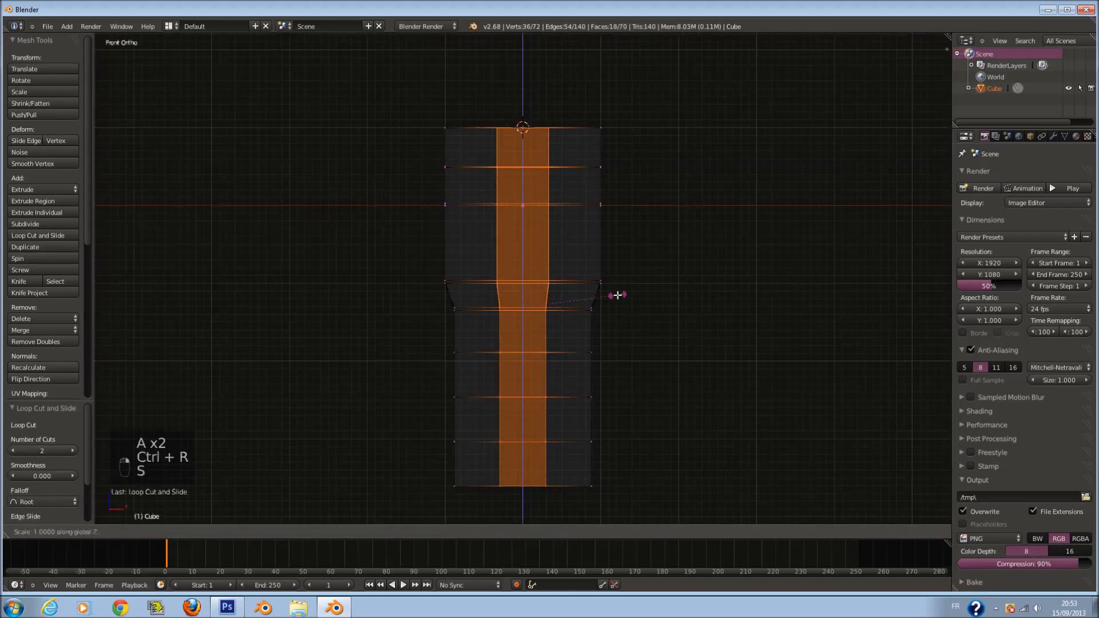
pyautogui.click(626, 328)
pyautogui.press('a')
# Step: Smooth the outer vertices of the top three rows on both sides of the body
pyautogui.press('c')
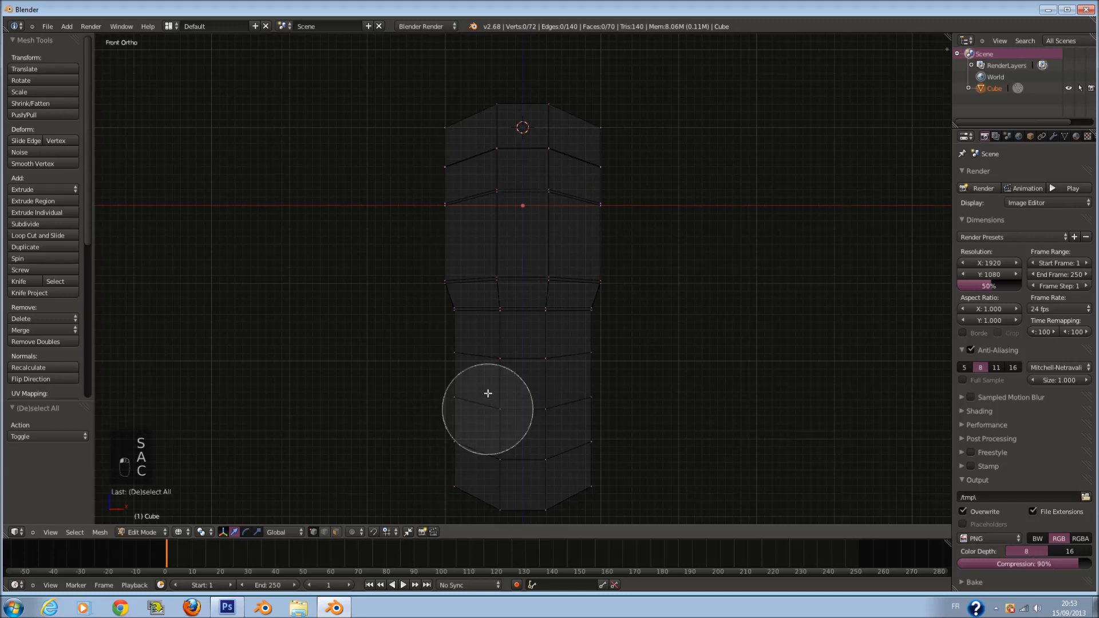
pyautogui.moveTo(430, 140); pyautogui.dragTo(442, 183)
pyautogui.moveTo(620, 138); pyautogui.dragTo(617, 194)
pyautogui.rightClick(622, 209)
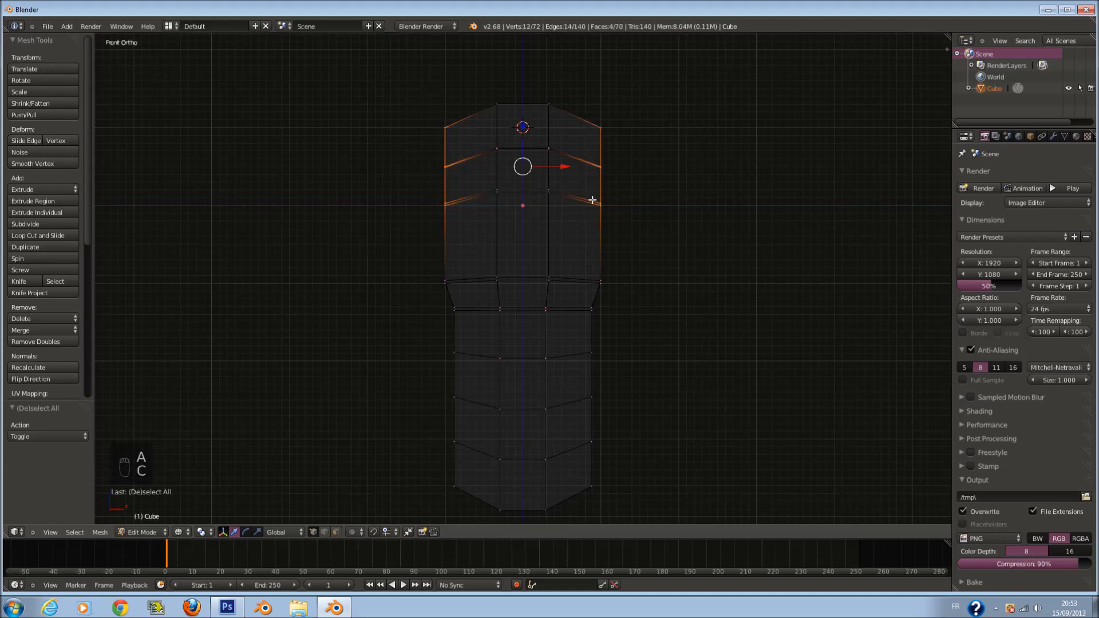
pyautogui.click(57, 164)
pyautogui.press('a')
# Step: Add one vertical loop cut down the exact centre of the body
pyautogui.hotkey('ctrl', 'r')
pyautogui.click(522, 98)
pyautogui.rightClick(521, 98)
pyautogui.press('a')
# Step: Delete all faces of the body's negative-X half
pyautogui.scroll(-1, 478, 454)
pyautogui.click(336, 532)
pyautogui.scroll(1, 450, 371)
pyautogui.press('b')
pyautogui.moveTo(450, 46); pyautogui.dragTo(520, 537)
pyautogui.press('x')
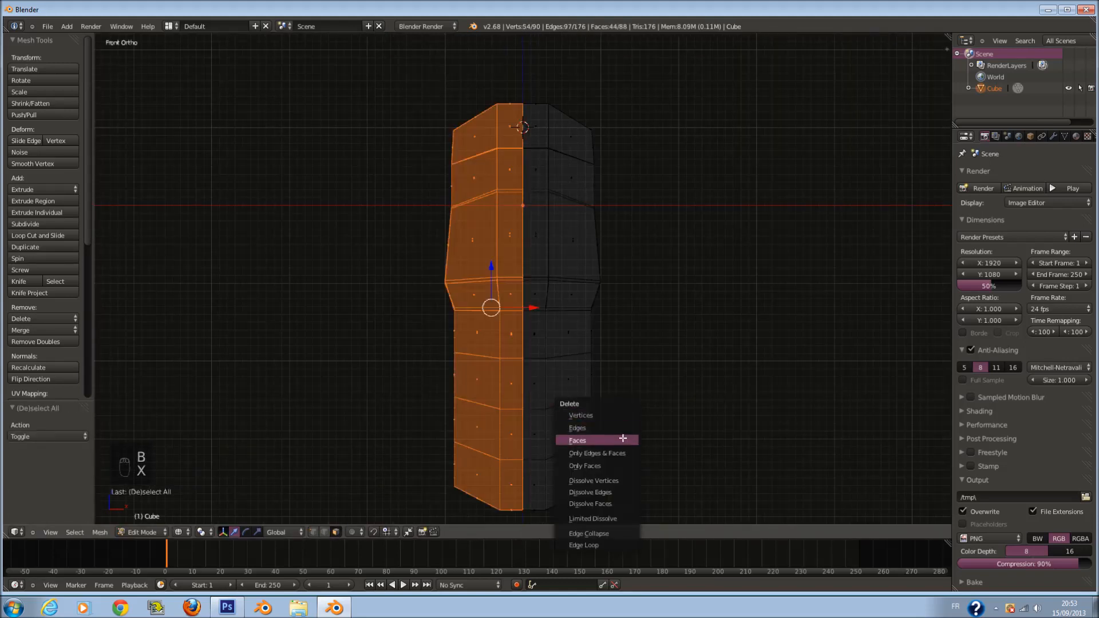
pyautogui.click(593, 456)
# Step: Return to Object Mode and add a Mirror modifier to the half body
pyautogui.press('Tab')
pyautogui.click(1053, 136)
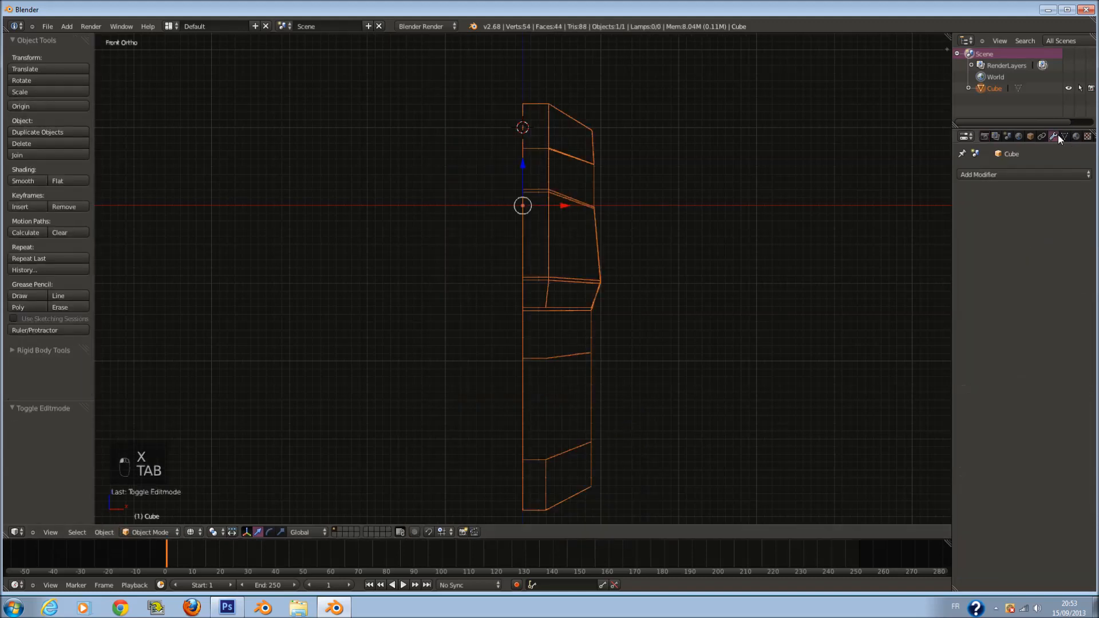
pyautogui.click(994, 175)
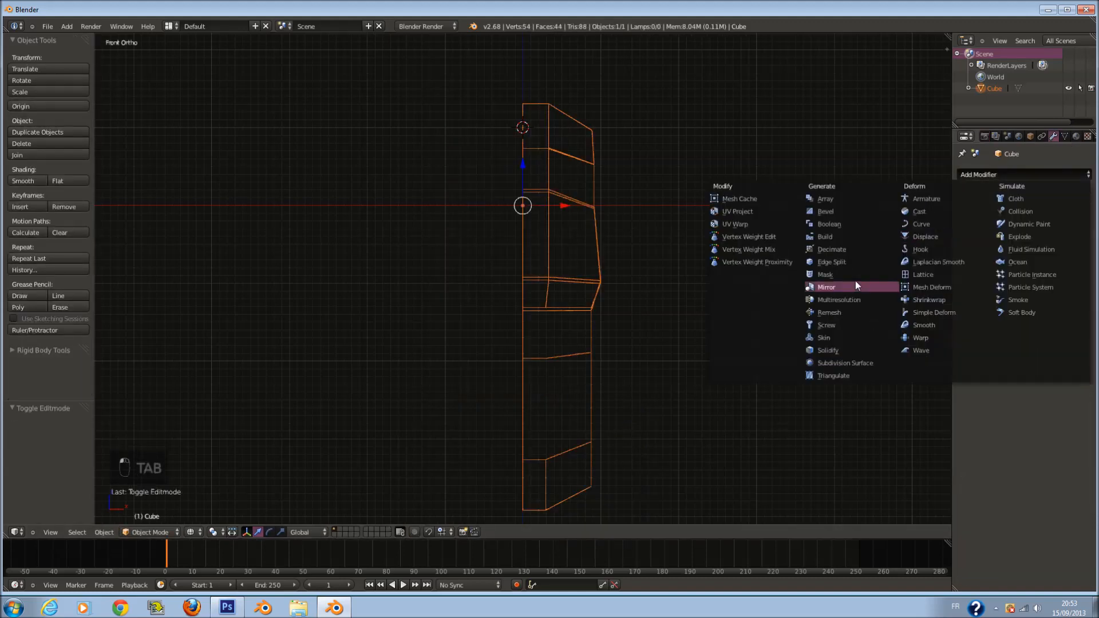
pyautogui.click(827, 286)
# Step: Extrude the upper outer side faces outward as a shoulder and rotate their end by about -15.79°
pyautogui.press('Tab')
pyautogui.scroll(2, 638, 139)
pyautogui.press('a')
pyautogui.press('a')
pyautogui.press('a')
pyautogui.press('a')
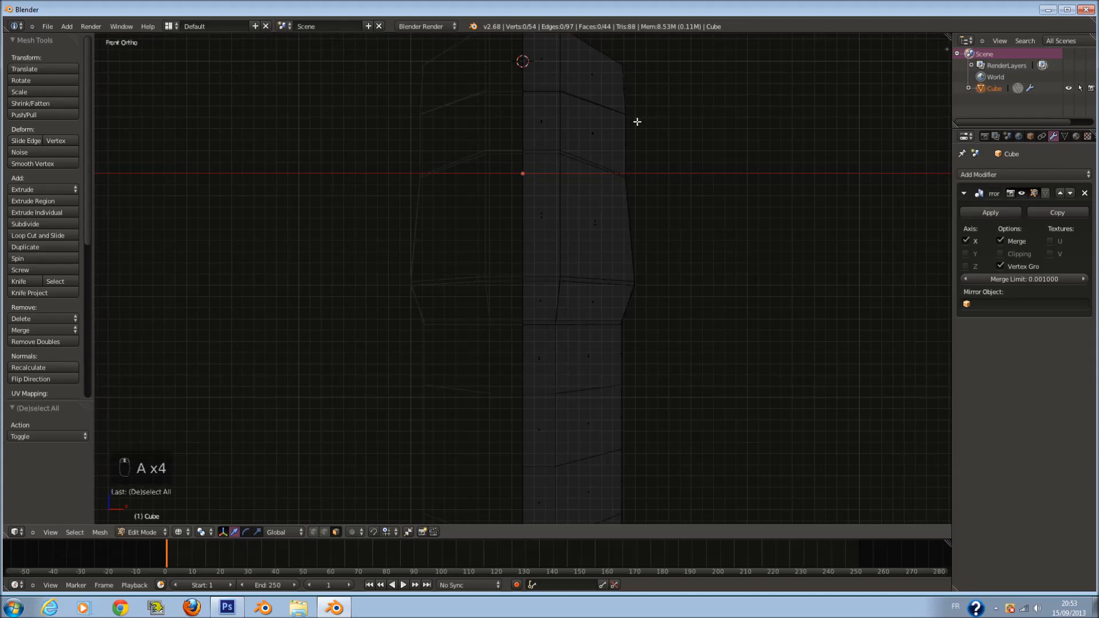
pyautogui.press('c')
pyautogui.moveTo(645, 95); pyautogui.dragTo(652, 139)
pyautogui.rightClick(653, 142)
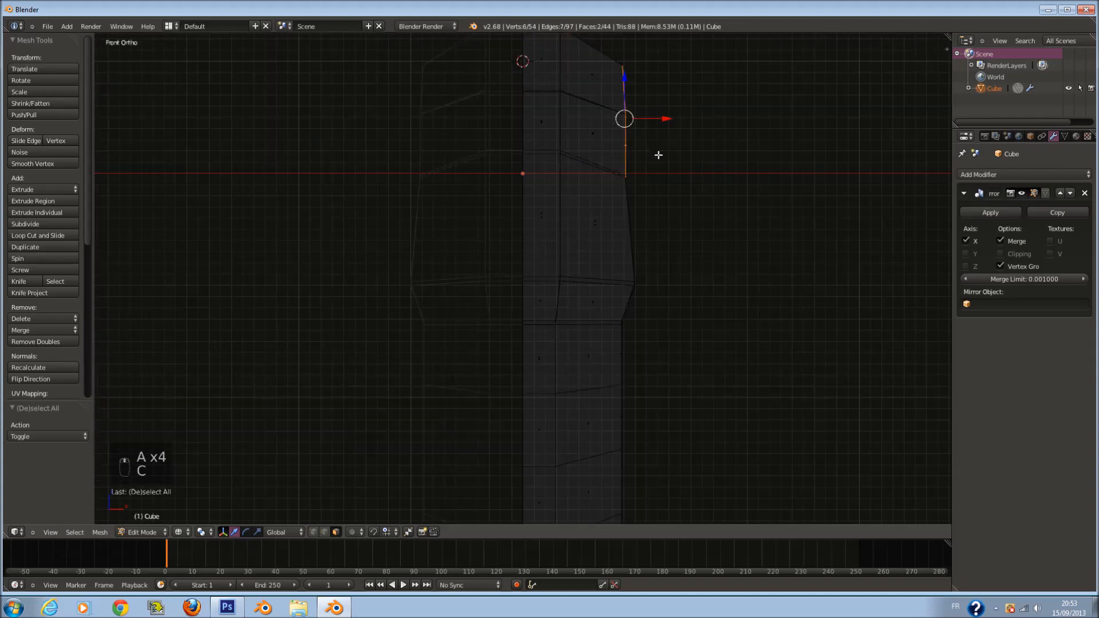
pyautogui.scroll(-1, 658, 155)
pyautogui.press('e')
pyautogui.click(710, 172)
pyautogui.press('r')
pyautogui.click(733, 152)
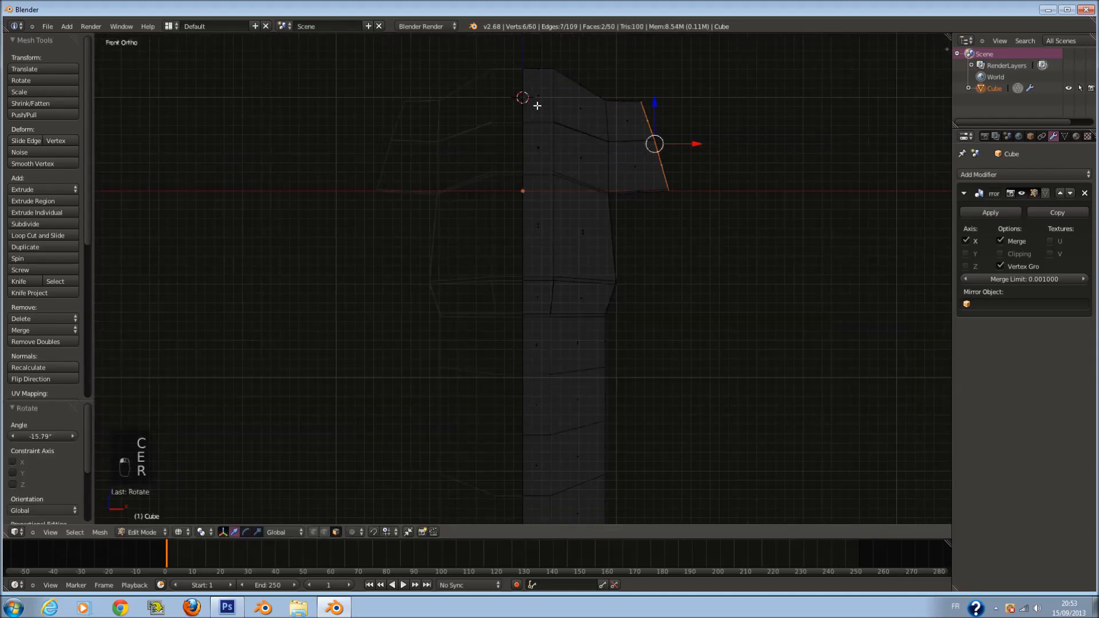
# Step: Smooth the vertices of the shoulder's end and move them slightly, leaving nothing selected
pyautogui.click(63, 161)
pyautogui.press('g')
pyautogui.click(700, 218)
pyautogui.keyDown('shift'); pyautogui.scroll(-2, 657, 233); pyautogui.keyUp('shift')
pyautogui.press('a')
pyautogui.press('a')
pyautogui.press('a')
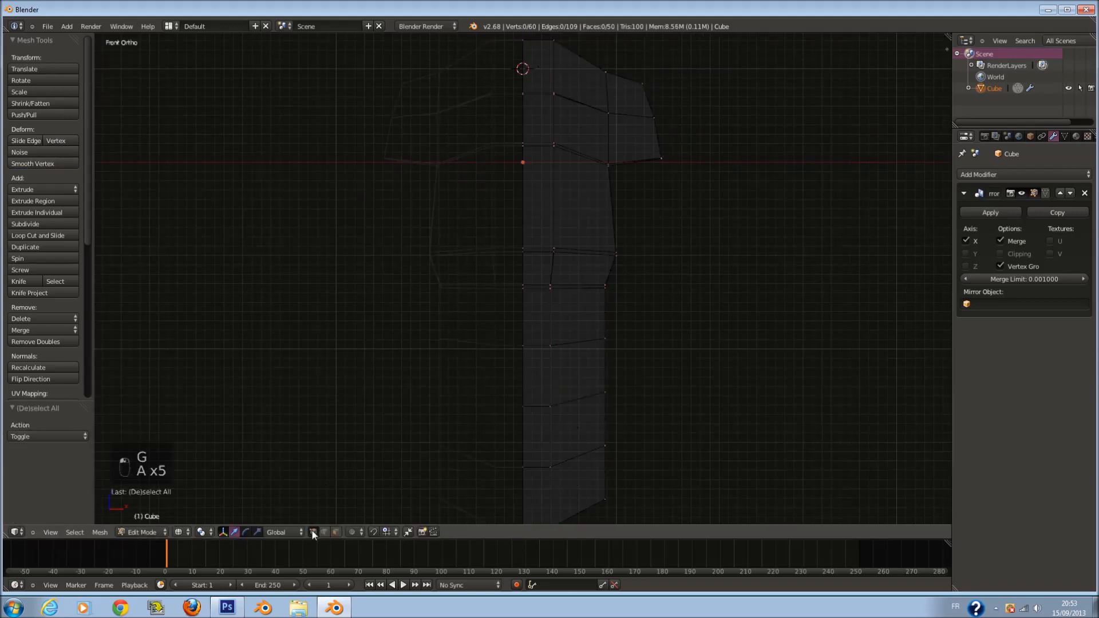
# Step: Move the vertices under the armpit slightly outward along the shoulder
pyautogui.press('c')
pyautogui.click(611, 169)
pyautogui.press('g')
pyautogui.click(620, 167)
pyautogui.press('a')
# Step: Move the inner vertices of the waist loop upward
pyautogui.press('c')
pyautogui.click(535, 234)
pyautogui.press('g')
pyautogui.click(566, 181)
pyautogui.press('a')
# Step: Move the outer vertices of the waist loop upward and slightly inward to slim the side
pyautogui.press('c')
pyautogui.click(635, 243)
pyautogui.press('g')
pyautogui.click(630, 213)
pyautogui.press('a')
pyautogui.keyDown('shift'); pyautogui.scroll(-3, 609, 287); pyautogui.keyUp('shift')
pyautogui.press('a')
pyautogui.press('a')
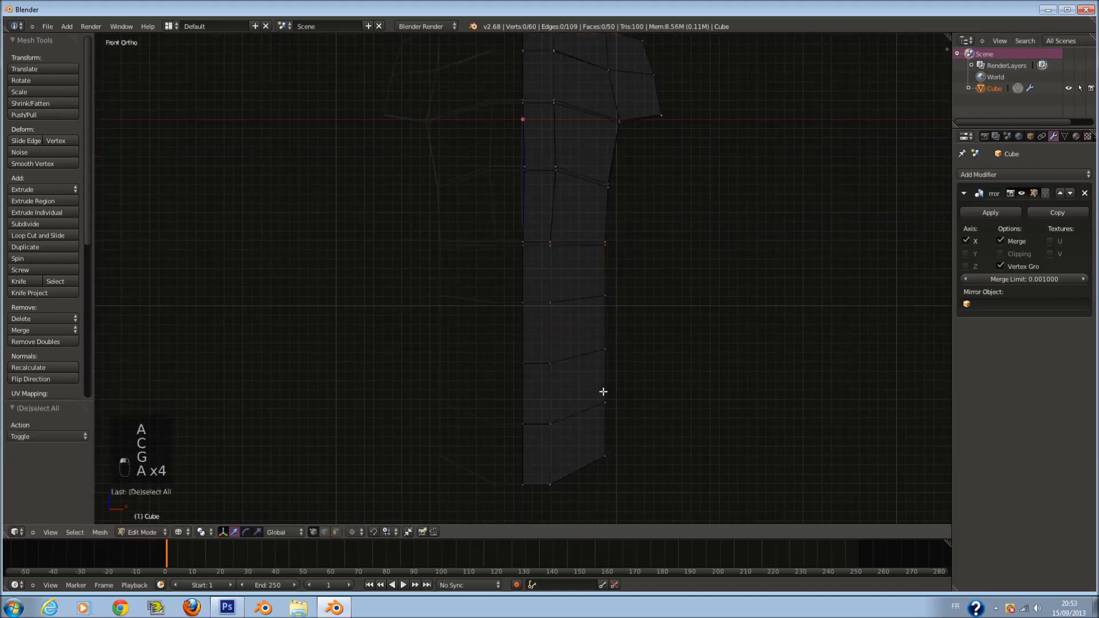
# Step: Scale the lower body loops to about 0.834 along Z and move them upward
pyautogui.scroll(-3, 601, 392)
pyautogui.press('c')
pyautogui.moveTo(565, 312)
pyautogui.mouseDown()
pyautogui.moveTo(554, 312)
pyautogui.moveTo(562, 414)
pyautogui.mouseUp()
pyautogui.rightClick(562, 414)
pyautogui.press('s')
pyautogui.press('z')
pyautogui.click(568, 429)
pyautogui.press('g')
pyautogui.press('z')
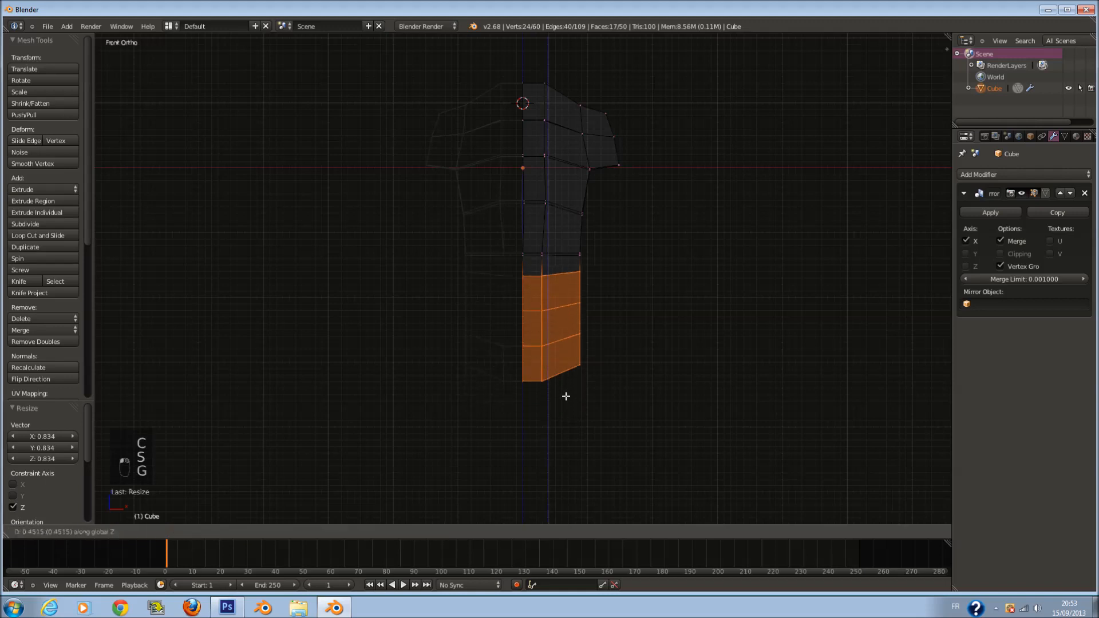
pyautogui.click(566, 400)
# Step: Move the outer vertices of the two lowest loops inward to taper the base of the body
pyautogui.scroll(1, 565, 400)
pyautogui.press('a')
pyautogui.press('c')
pyautogui.click(605, 364)
pyautogui.rightClick(607, 362)
pyautogui.moveTo(624, 363); pyautogui.dragTo(615, 363)
pyautogui.keyDown('shift'); pyautogui.scroll(4, 608, 350); pyautogui.keyUp('shift')
pyautogui.press('a')
pyautogui.press('a')
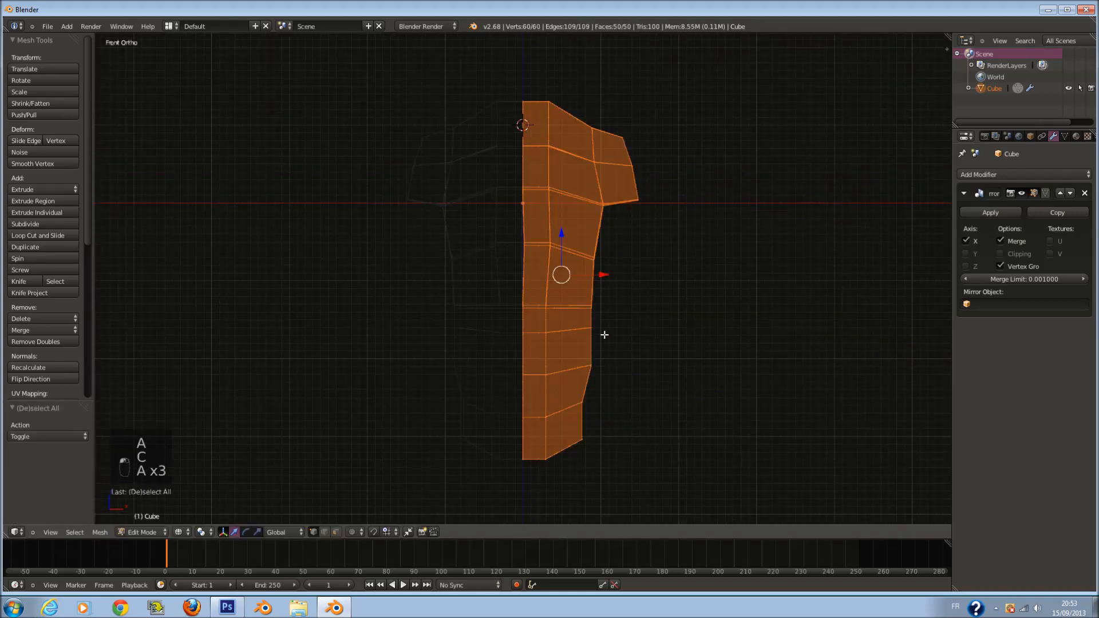
pyautogui.press('z')
pyautogui.press('KP_3')
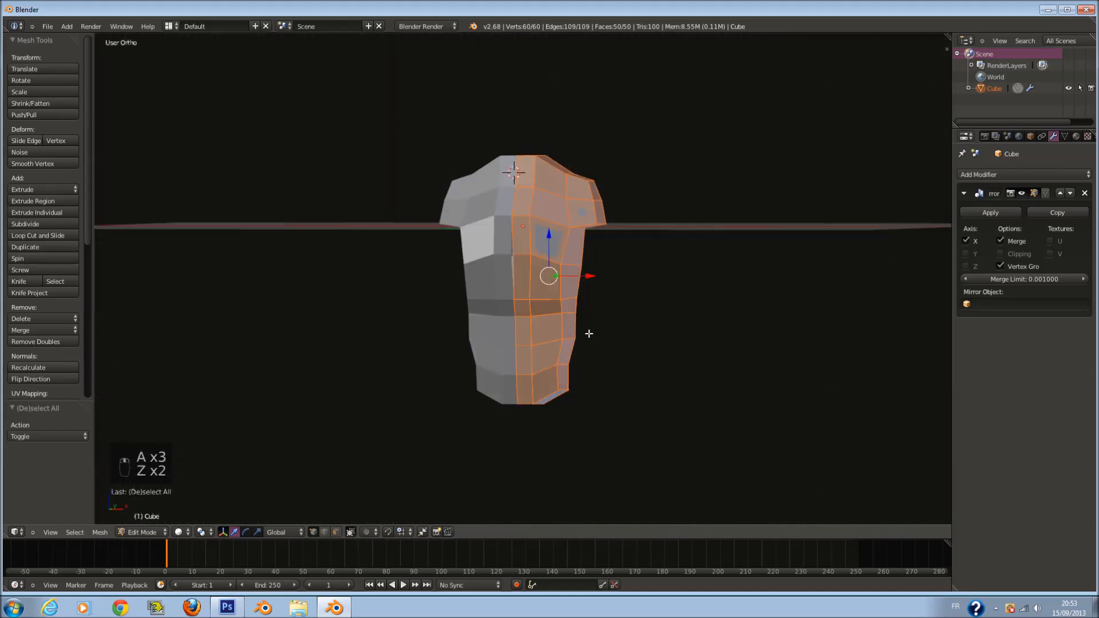
pyautogui.press('z')
pyautogui.press('KP_1')
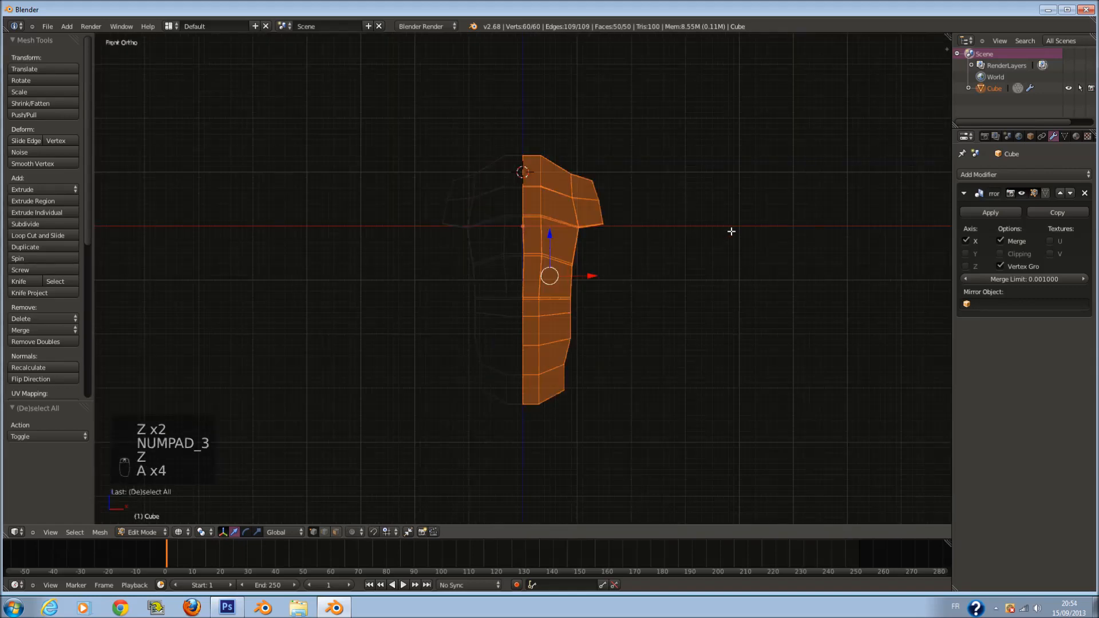
# Step: Enable clipping on the Mirror modifier and undo a trial move of the whole mesh along X
pyautogui.click(1000, 254)
pyautogui.scroll(3, 612, 268)
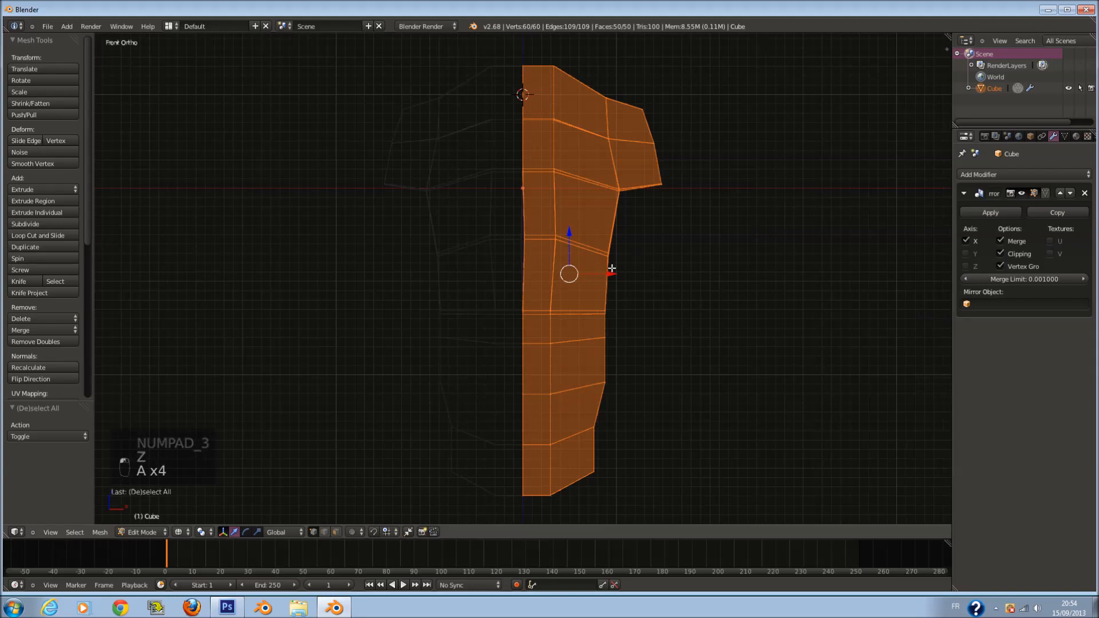
pyautogui.moveTo(612, 275); pyautogui.dragTo(612, 275)
pyautogui.hotkey('ctrl', 'z')
# Step: Select all the centre-line vertices and move them about -0.154 along X onto the mirror plane
pyautogui.press('a')
pyautogui.press('c')
pyautogui.moveTo(520, 68); pyautogui.dragTo(501, 355)
pyautogui.moveTo(485, 428)
pyautogui.mouseDown()
pyautogui.moveTo(498, 476)
pyautogui.moveTo(498, 399)
pyautogui.mouseUp()
pyautogui.rightClick(568, 278)
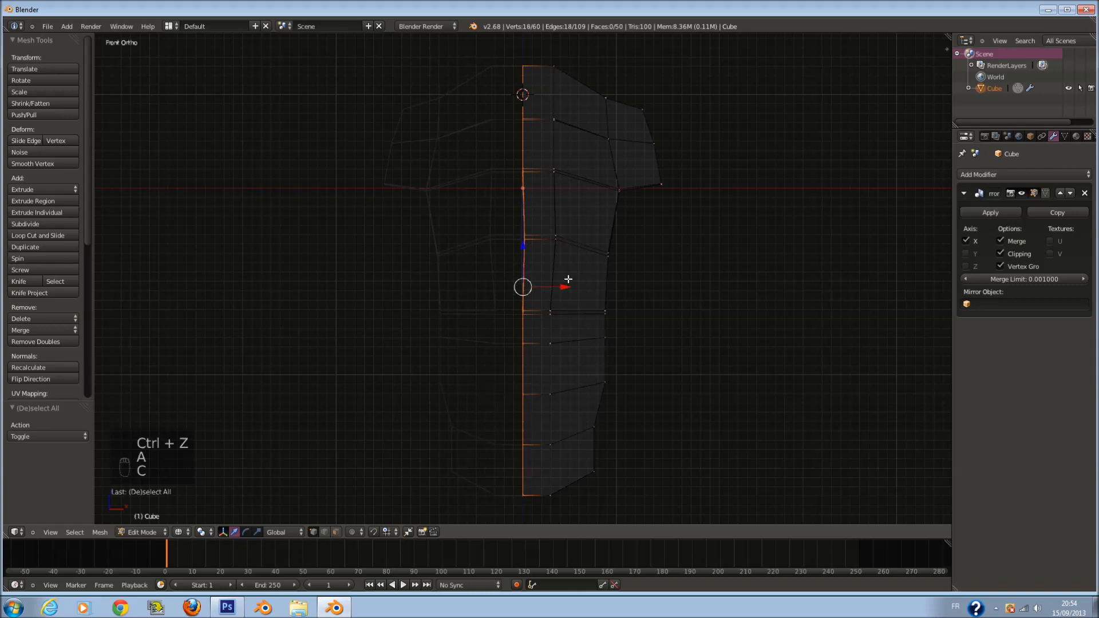
pyautogui.moveTo(567, 288); pyautogui.dragTo(553, 288)
pyautogui.press('KP_3')
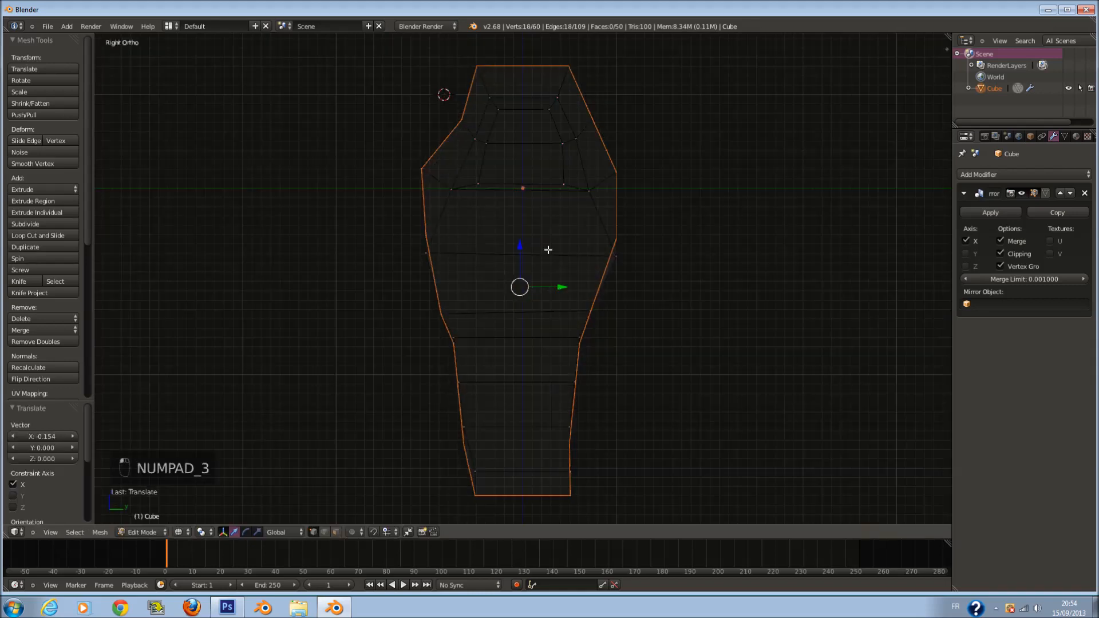
# Step: In the right side view, move the upper chest vertices slightly forward and down
pyautogui.press('a')
pyautogui.keyDown('shift'); pyautogui.scroll(2, 500, 193); pyautogui.keyUp('shift')
pyautogui.press('z')
pyautogui.press('z')
pyautogui.press('z')
pyautogui.press('a')
pyautogui.press('c')
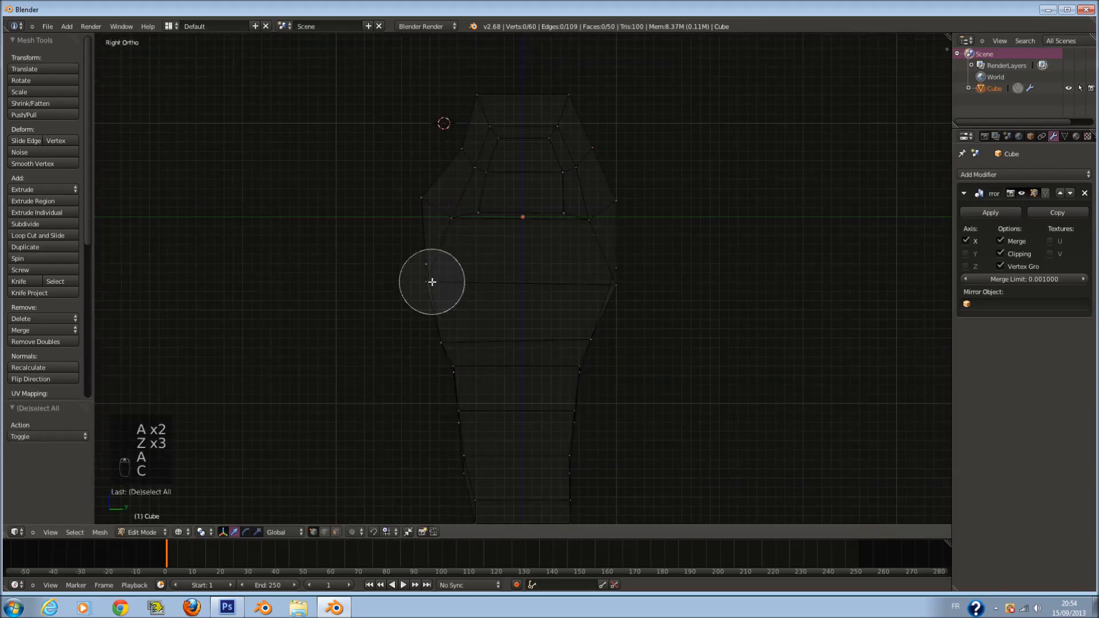
pyautogui.click(443, 155)
pyautogui.rightClick(445, 156)
pyautogui.press('g')
pyautogui.click(501, 186)
# Step: Move the most protruding chest vertices back and slightly down to flatten the front profile
pyautogui.press('a')
pyautogui.press('c')
pyautogui.click(428, 203)
pyautogui.rightClick(430, 204)
pyautogui.press('g')
pyautogui.click(496, 219)
# Step: Move the front vertices below the chest slightly inward toward the body
pyautogui.press('a')
pyautogui.press('c')
pyautogui.click(425, 269)
pyautogui.rightClick(426, 269)
pyautogui.press('g')
pyautogui.click(475, 280)
# Step: Readjust the most protruding chest vertices to even out the front profile
pyautogui.press('a')
pyautogui.press('c')
pyautogui.click(432, 206)
pyautogui.rightClick(420, 215)
pyautogui.press('g')
pyautogui.click(520, 260)
# Step: Select the protruding vertices along the upper and middle back and move them inward to flatten it
pyautogui.press('a')
pyautogui.press('c')
pyautogui.moveTo(632, 190); pyautogui.dragTo(618, 270)
pyautogui.rightClick(616, 303)
pyautogui.press('g')
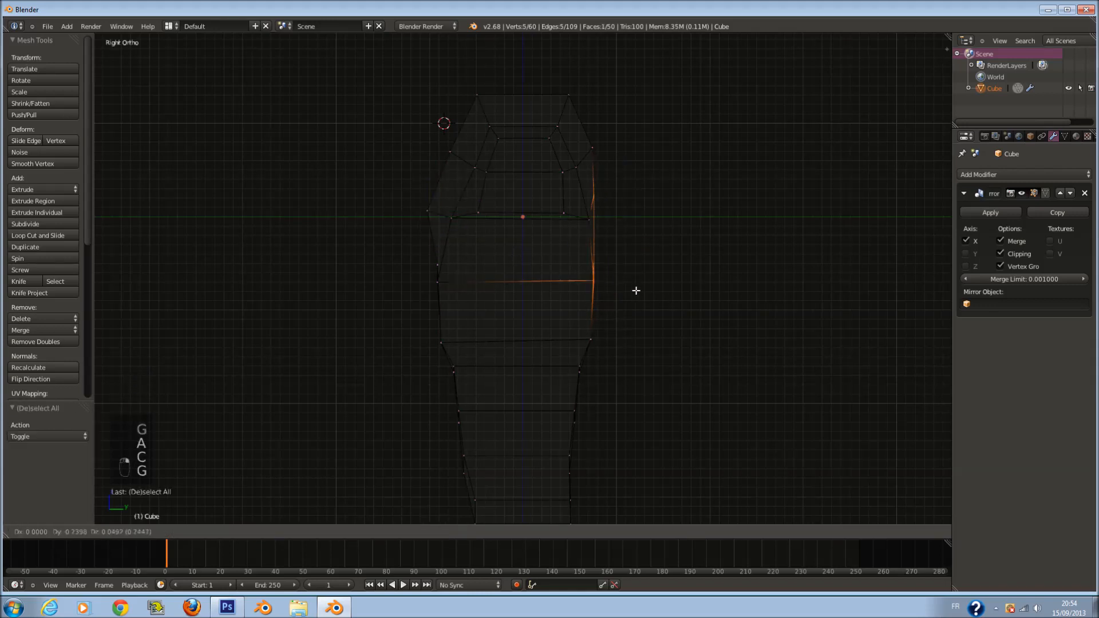
pyautogui.click(634, 291)
pyautogui.keyDown('shift'); pyautogui.scroll(-6, 630, 318); pyautogui.keyUp('shift')
pyautogui.press('a')
pyautogui.press('a')
pyautogui.press('a')
pyautogui.press('a')
pyautogui.press('a')
pyautogui.press('c')
pyautogui.press('c')
pyautogui.rightClick(590, 248)
# Step: Add two vertical loop cuts along the side of the body and scale them to about 1.439 along Y
pyautogui.hotkey('ctrl', 'r')
pyautogui.scroll(1, 530, 145)
pyautogui.click(530, 146)
pyautogui.rightClick(529, 145)
pyautogui.scroll(-1, 612, 208)
pyautogui.press('s')
pyautogui.press('s')
pyautogui.click(664, 235)
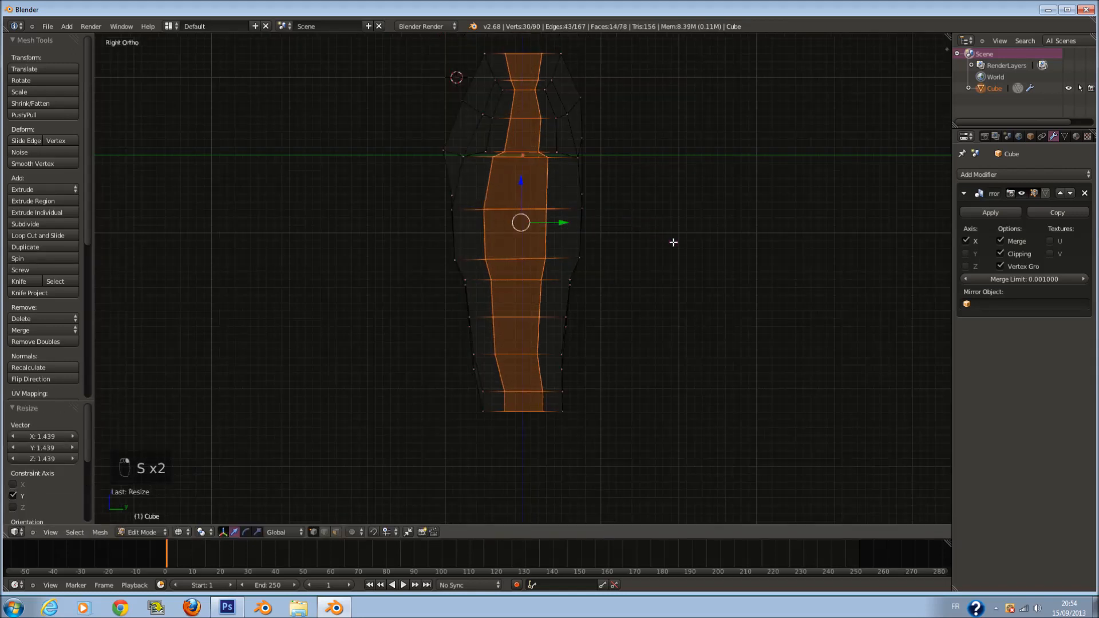
# Step: Add a level 1 Subdivision Surface modifier to the body in Object Mode and set smooth shading
pyautogui.press('z')
pyautogui.moveTo(629, 252)
pyautogui.mouseDown(button='middle')
pyautogui.moveTo(599, 270)
pyautogui.moveTo(645, 276)
pyautogui.mouseUp(button='middle')
pyautogui.press('Tab')
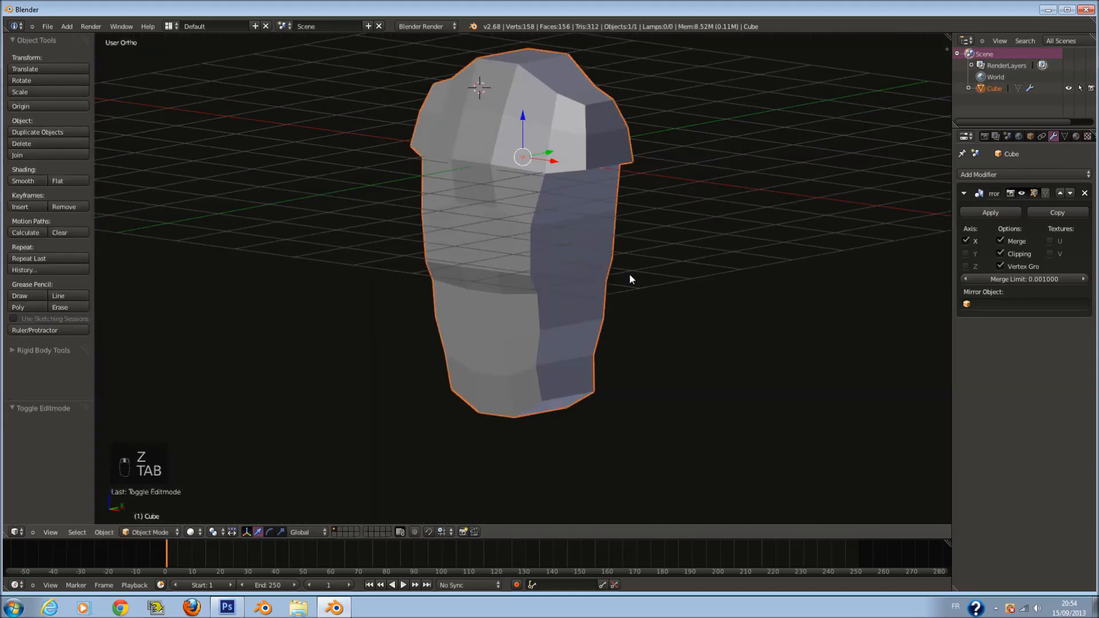
pyautogui.hotkey('ctrl', '1')
pyautogui.click(37, 181)
# Step: Smooth all the vertices of the body mesh in Edit Mode and return to Object Mode
pyautogui.moveTo(401, 206); pyautogui.dragTo(508, 219, button='middle')
pyautogui.press('Tab')
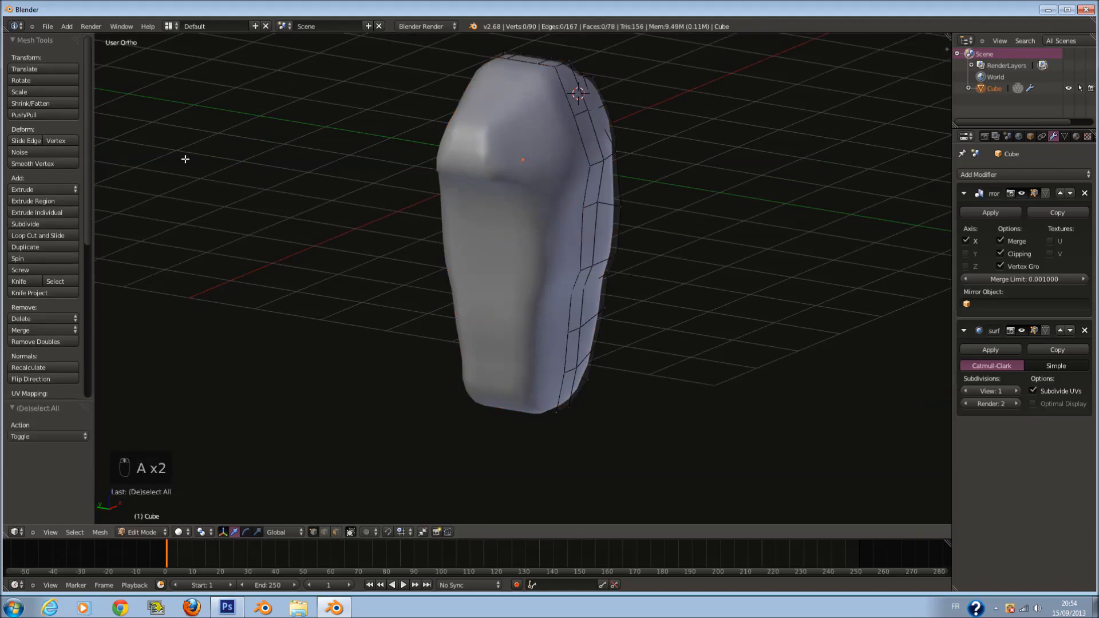
pyautogui.press('a')
pyautogui.press('a')
pyautogui.press('a')
pyautogui.press('a')
pyautogui.click(56, 164)
pyautogui.moveTo(612, 241); pyautogui.dragTo(773, 326, button='middle')
pyautogui.press('Tab')
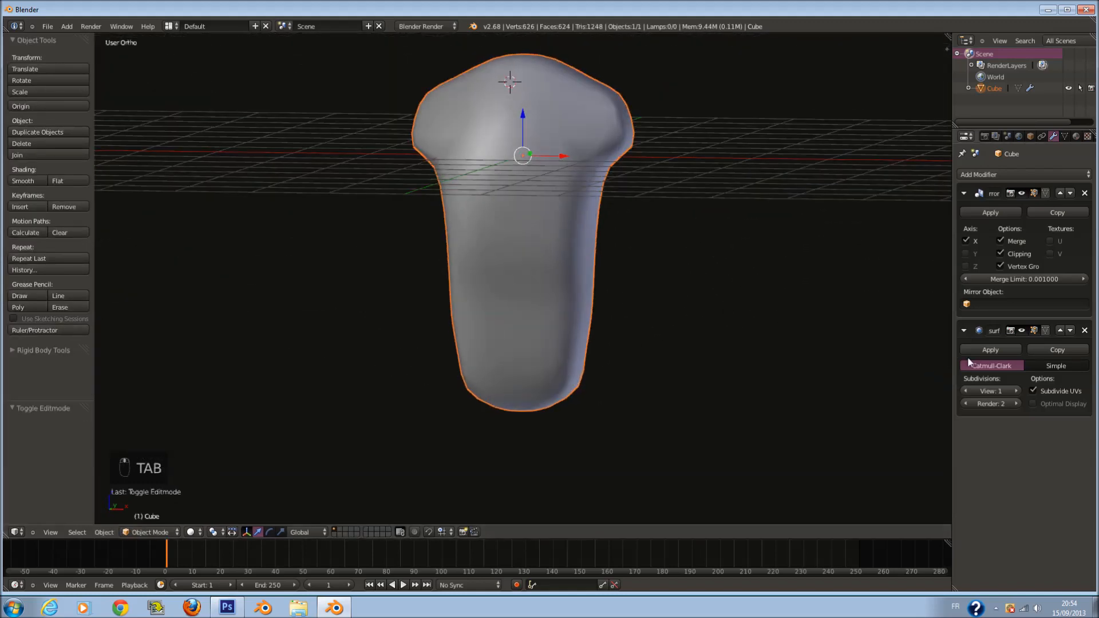
# Step: Apply the Subdivision Surface and Mirror modifiers and check the resulting mesh in front wireframe view
pyautogui.click(991, 350)
pyautogui.click(990, 212)
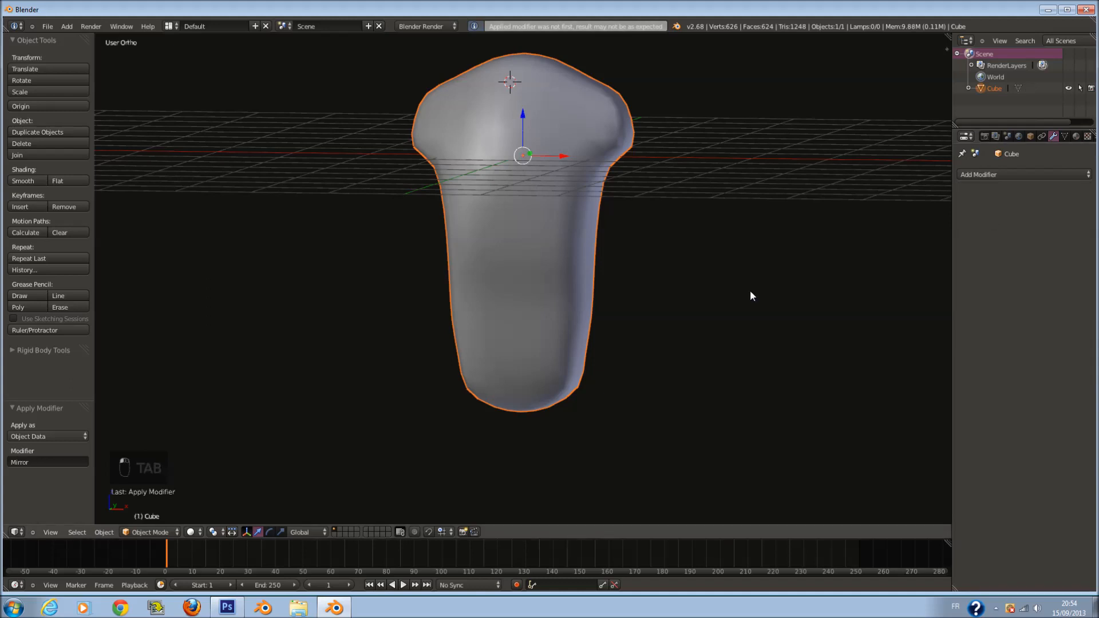
pyautogui.press('KP_1')
pyautogui.scroll(-2, 563, 235)
pyautogui.press('z')
pyautogui.keyDown('shift'); pyautogui.scroll(2, 577, 237); pyautogui.keyUp('shift')
pyautogui.scroll(1, 577, 237)
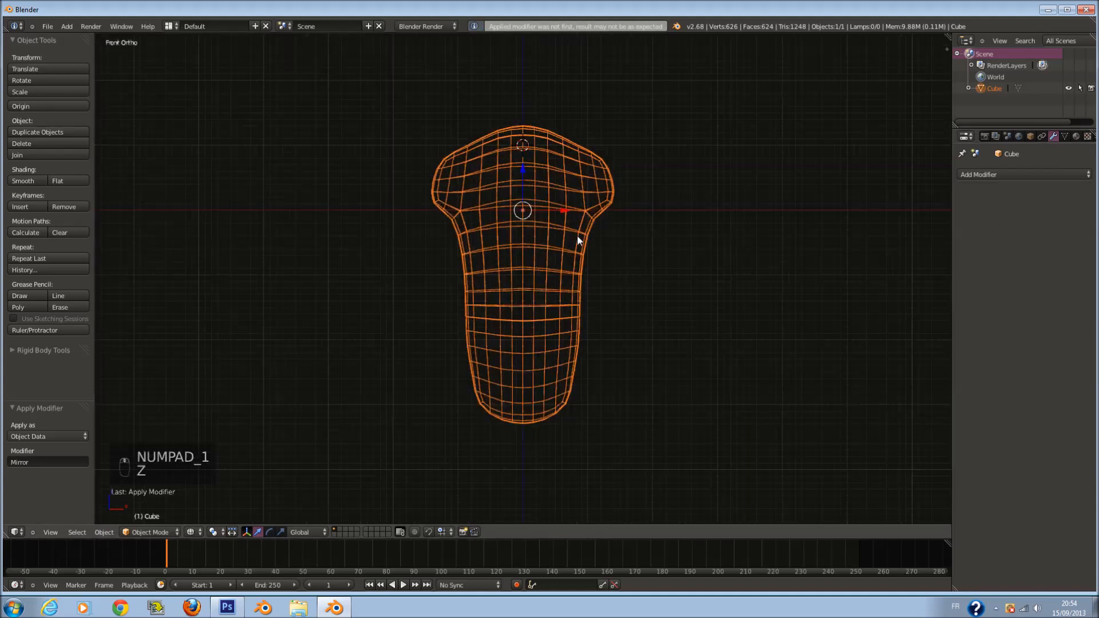
pyautogui.press('z')
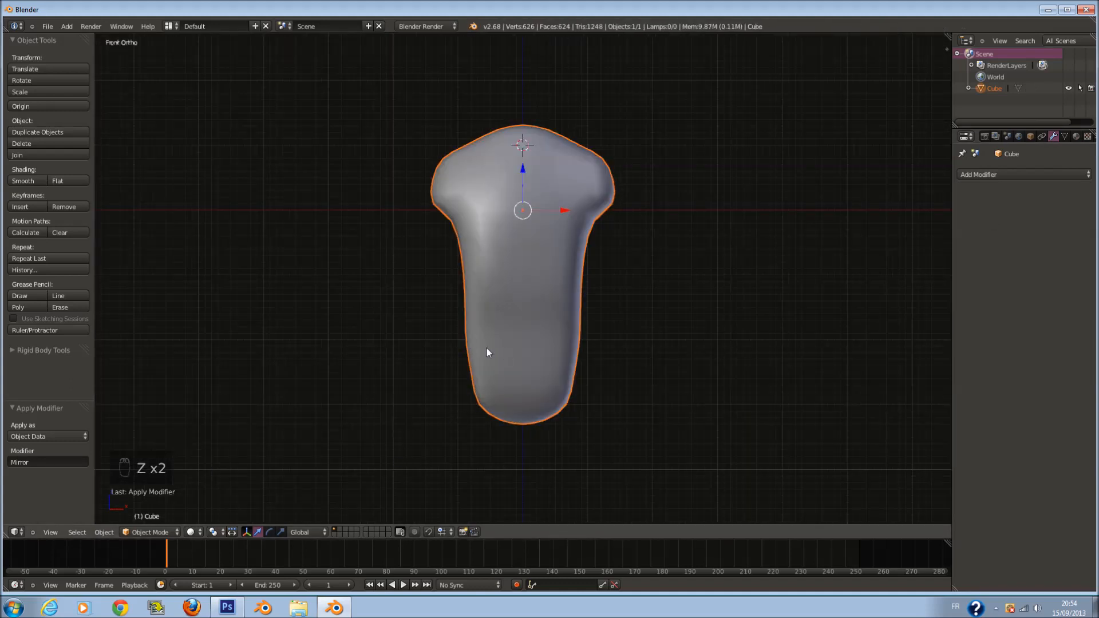
# Step: Switch the body to Sculpt Mode
pyautogui.click(195, 532)
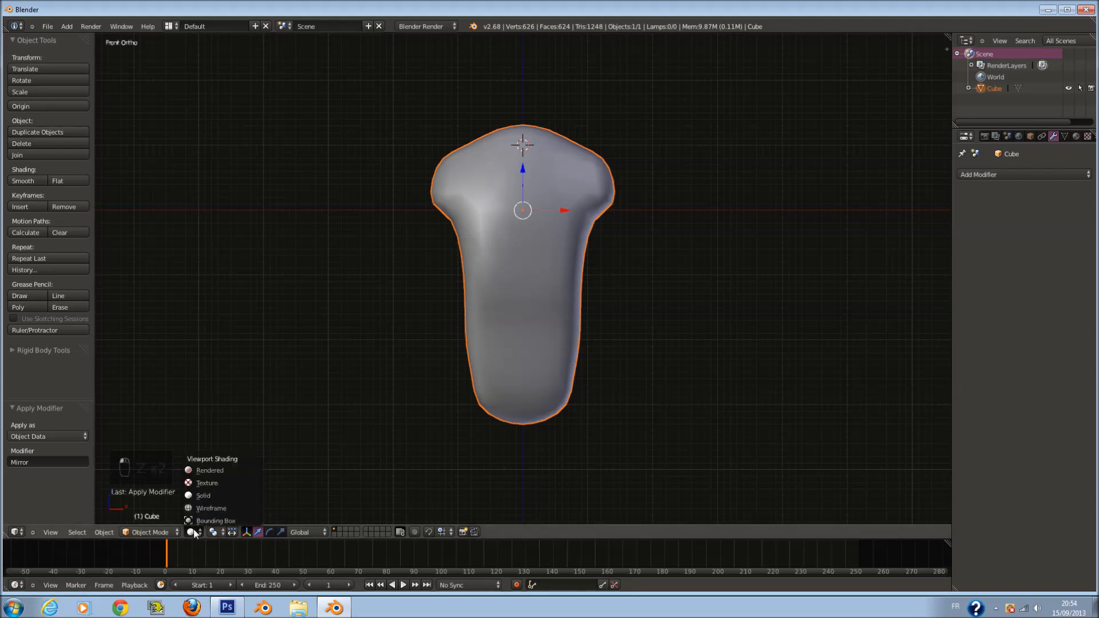
pyautogui.click(149, 531)
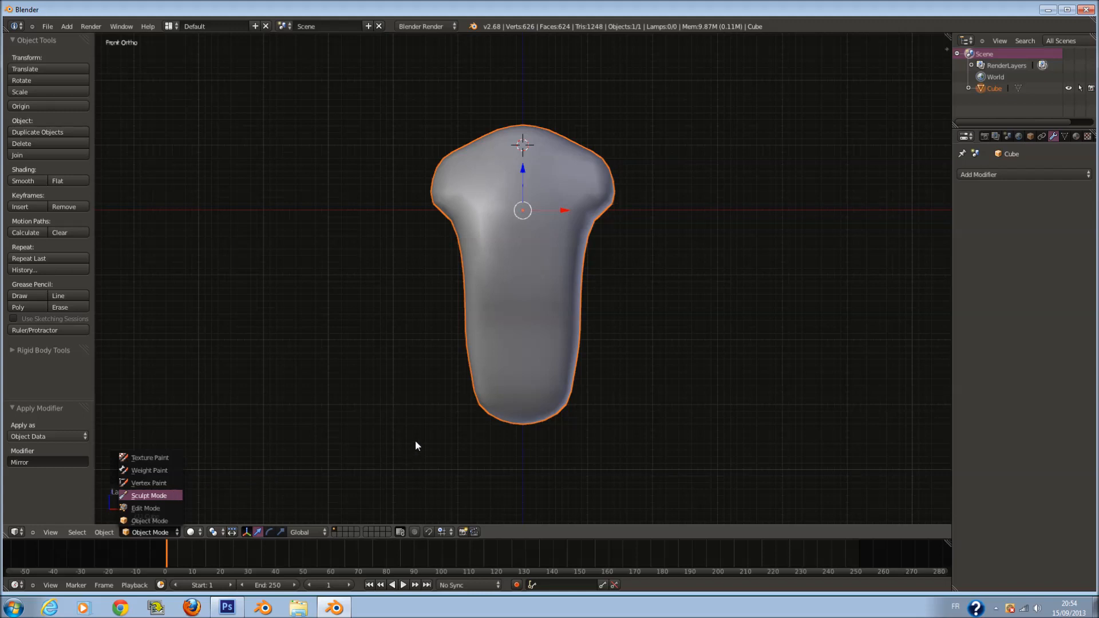
pyautogui.press('Return')
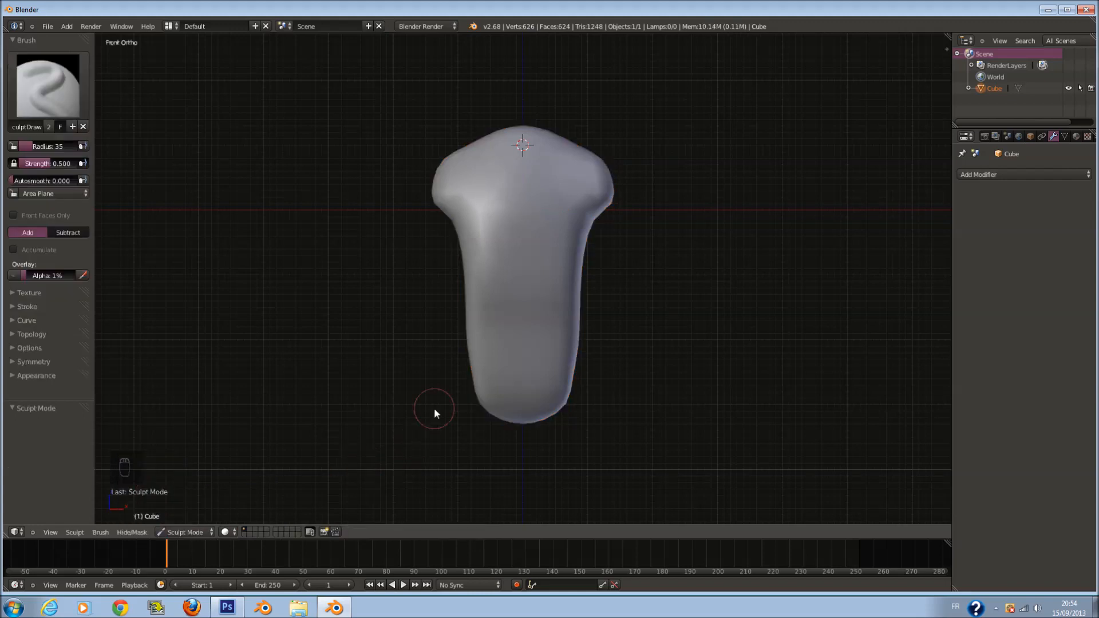
# Step: Save the scene on the Desktop as Sculptur_bust.blend
pyautogui.hotkey('ctrl', 's')
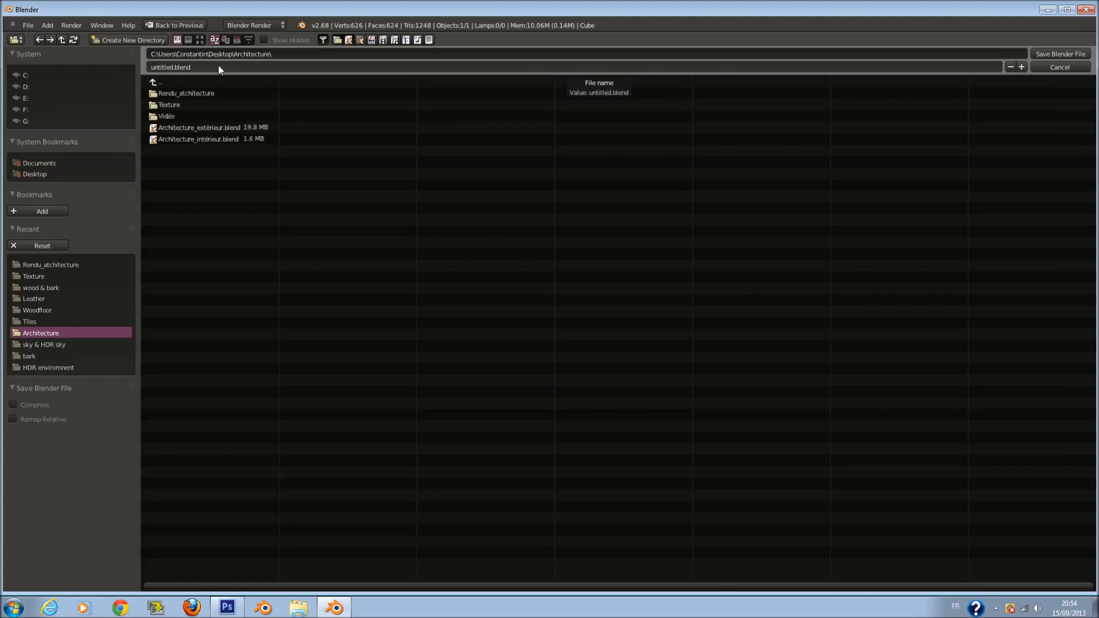
pyautogui.click(218, 67)
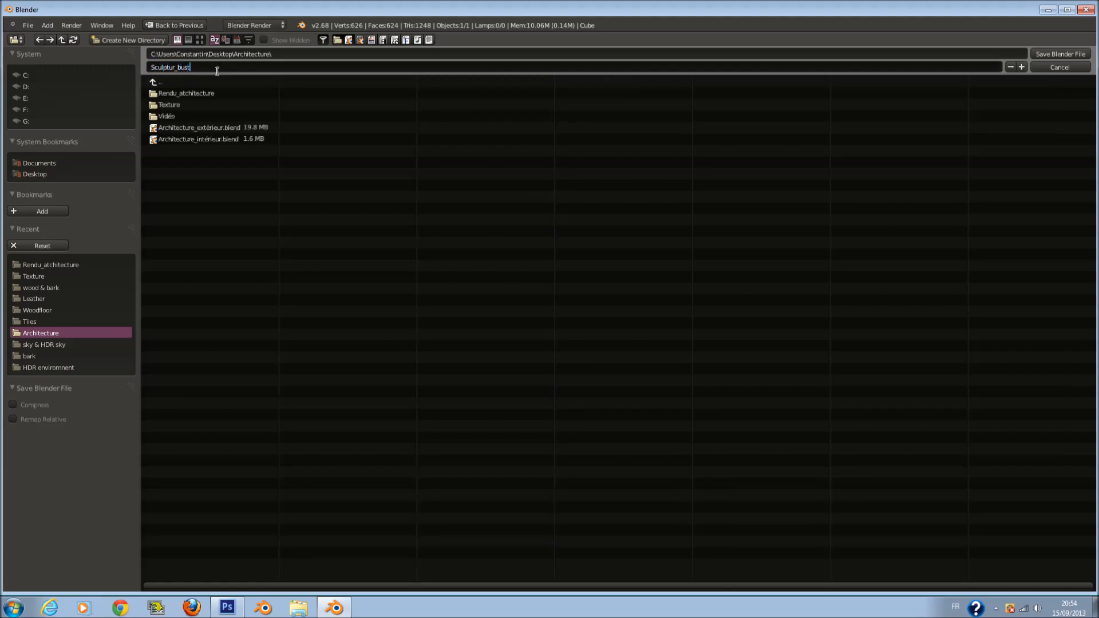
pyautogui.write('Sculptur_bust')
pyautogui.press('Return')
pyautogui.click(51, 173)
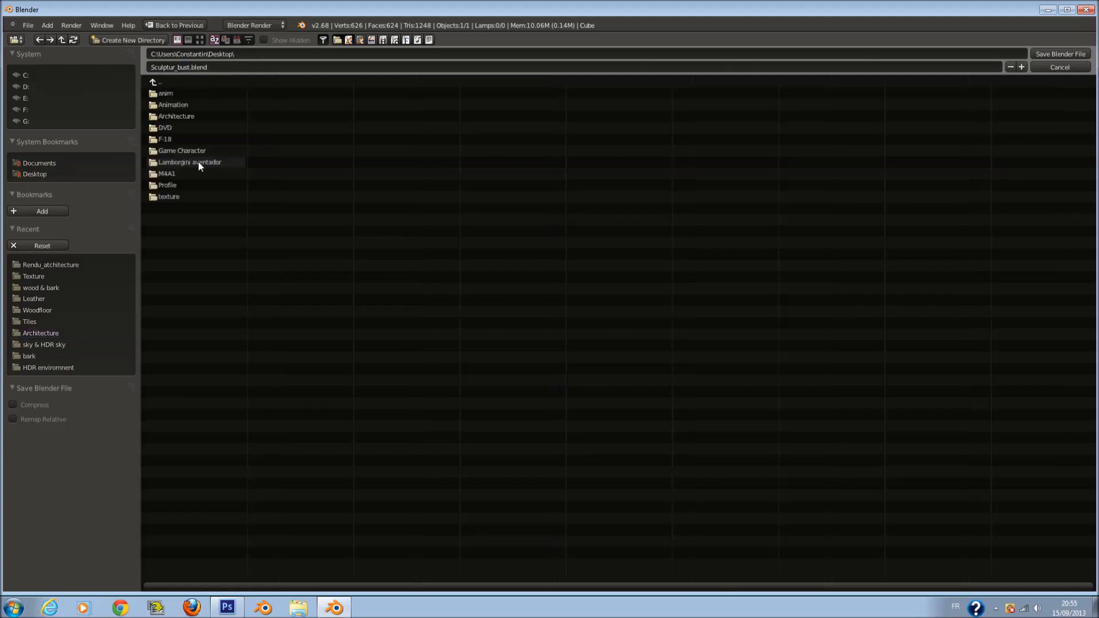
pyautogui.click(1065, 54)
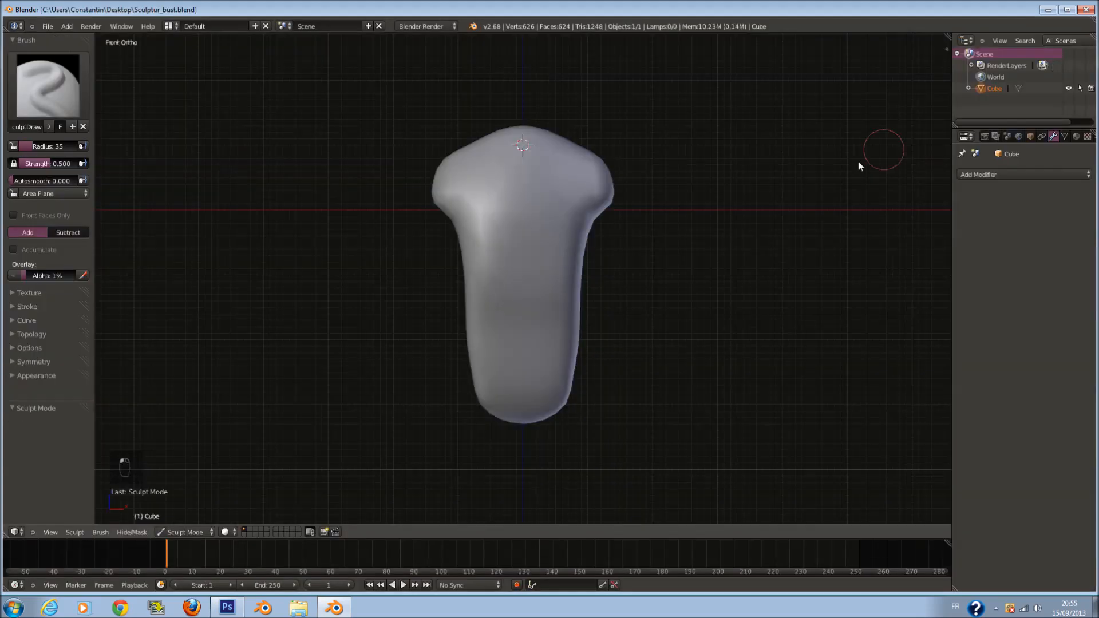
# Step: Enable dynamic topology for sculpting and turn on its smooth shading
pyautogui.scroll(1, 157, 279)
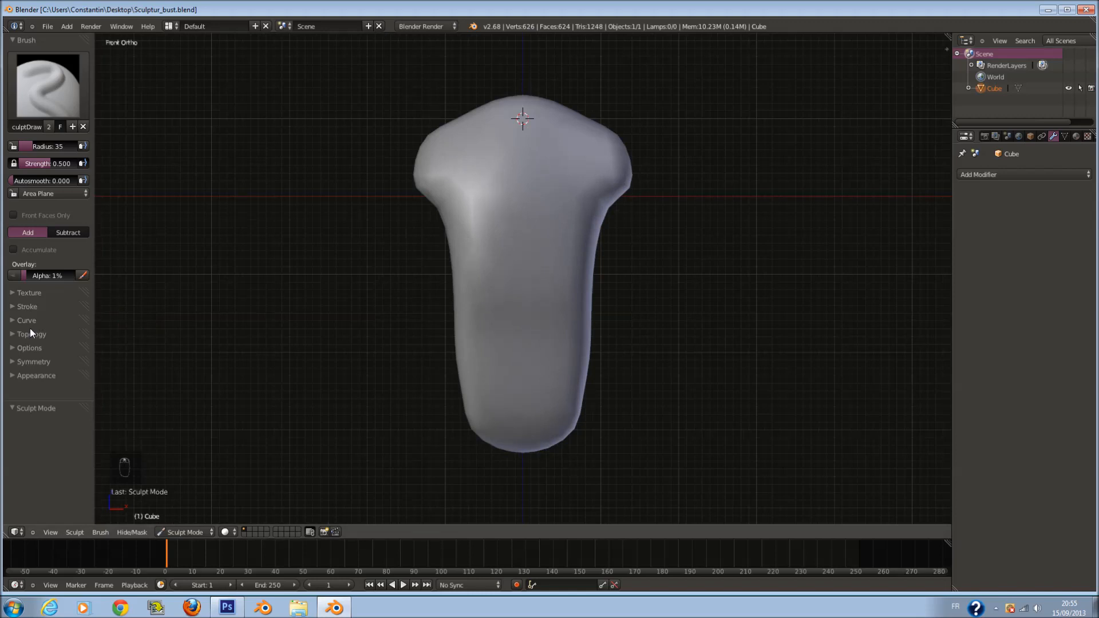
pyautogui.click(32, 334)
pyautogui.scroll(-1, 34, 337)
pyautogui.click(43, 329)
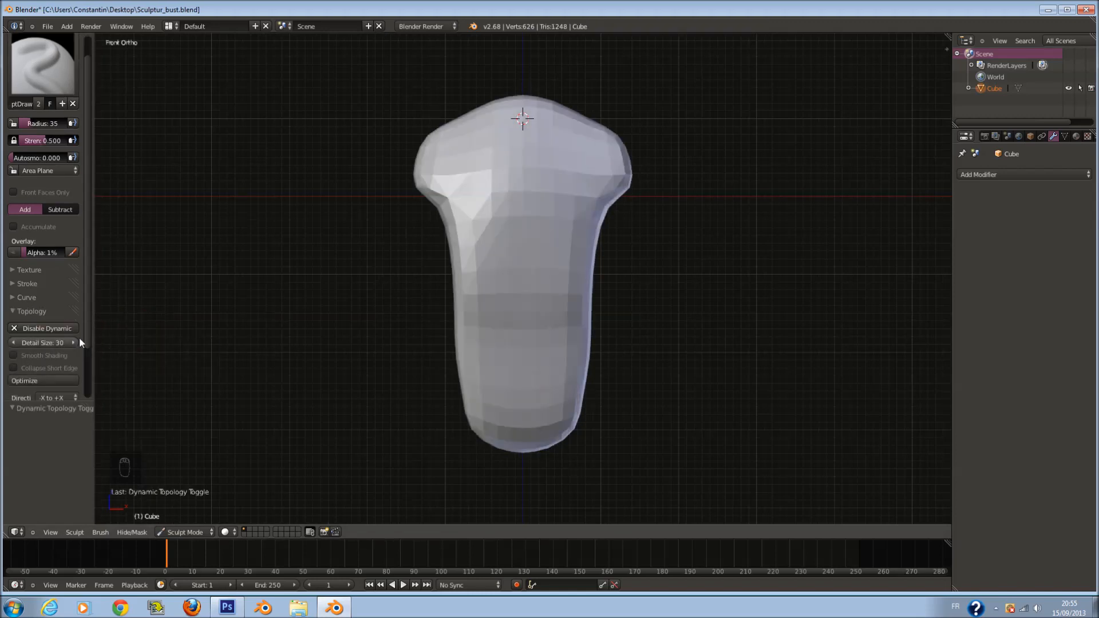
pyautogui.scroll(-1, 54, 347)
pyautogui.click(38, 332)
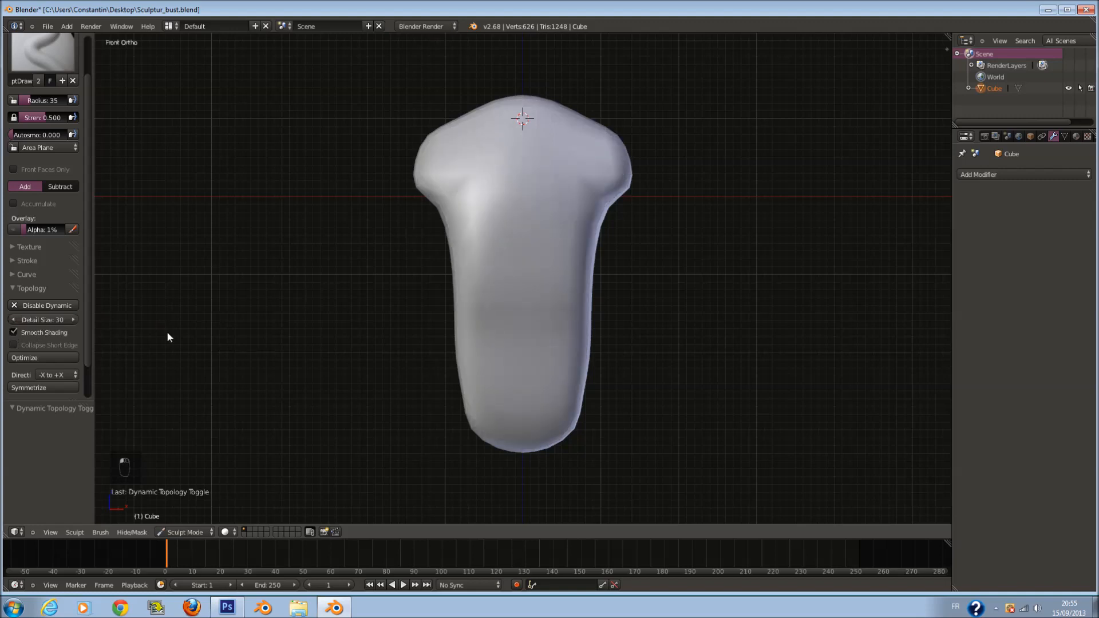
# Step: Set the dynamic topology detail size to 25 and save the file
pyautogui.write('509')
pyautogui.hotkey('ctrl', 's')
pyautogui.click(187, 296)
pyautogui.scroll(-2, 42, 362)
pyautogui.click(40, 379)
pyautogui.scroll(-2, 40, 377)
pyautogui.click(29, 336)
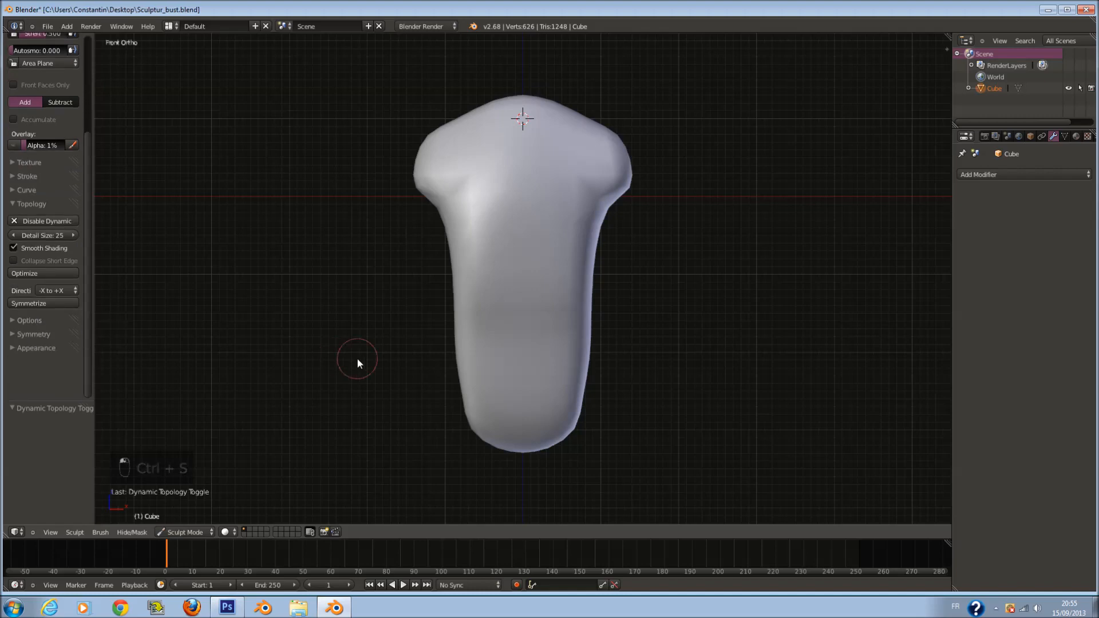
# Step: Enlarge the SculptDraw brush radius to 68
pyautogui.scroll(2, 356, 359)
pyautogui.press('f')
pyautogui.click(377, 370)
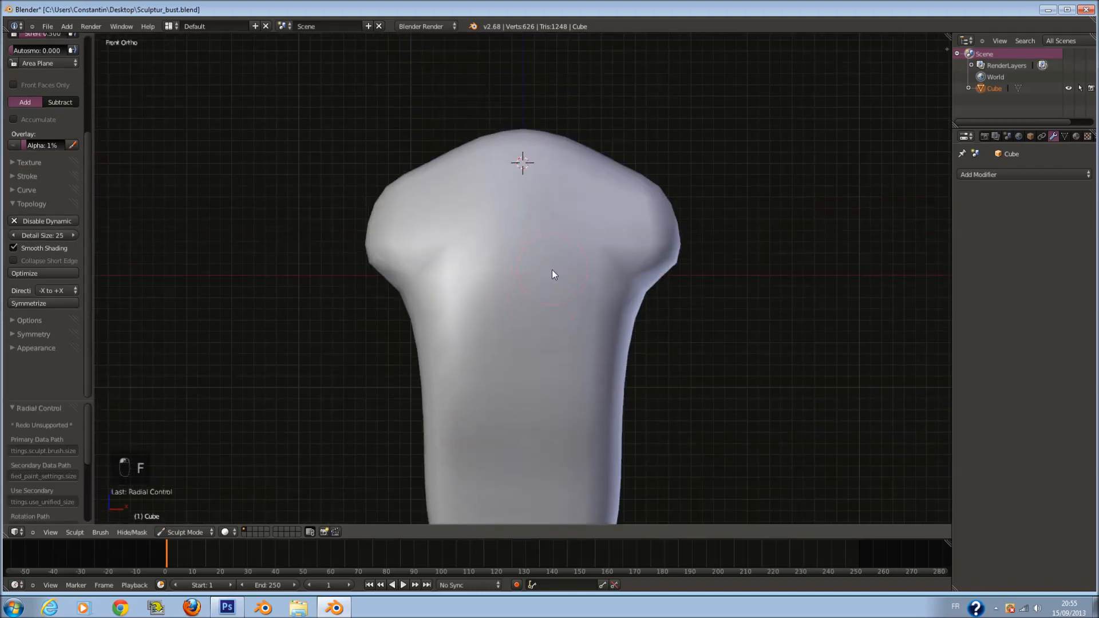
pyautogui.scroll(1, 548, 275)
pyautogui.scroll(1, 548, 276)
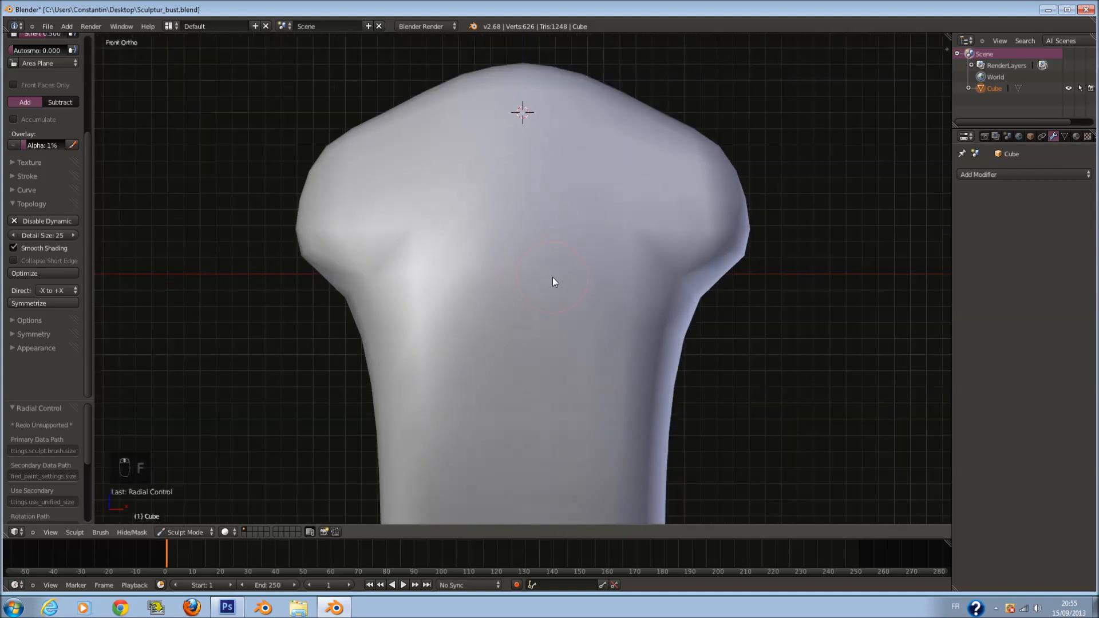
pyautogui.scroll(1, 551, 277)
pyautogui.press('f')
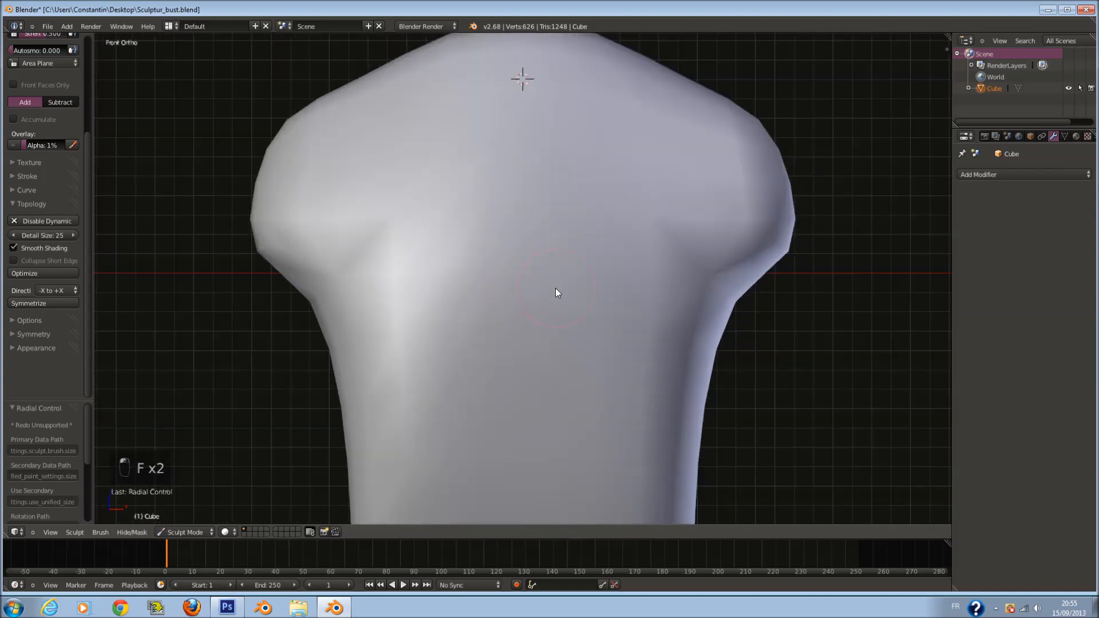
# Step: Try a SculptDraw stroke across the chest and undo it
pyautogui.moveTo(572, 310)
pyautogui.mouseDown()
pyautogui.moveTo(610, 312)
pyautogui.moveTo(601, 315)
pyautogui.mouseUp()
pyautogui.scroll(-1, 590, 312)
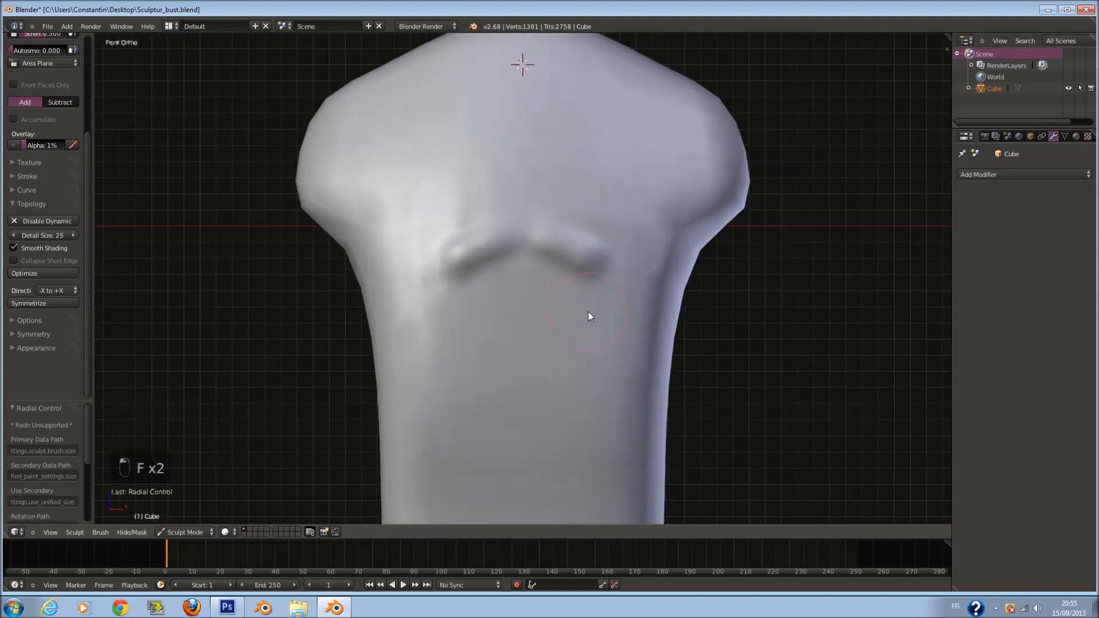
pyautogui.hotkey('ctrl', 'z')
# Step: Switch to the Clay sculpting brush and give it the flat, constant falloff curve preset
pyautogui.scroll(5, 28, 170)
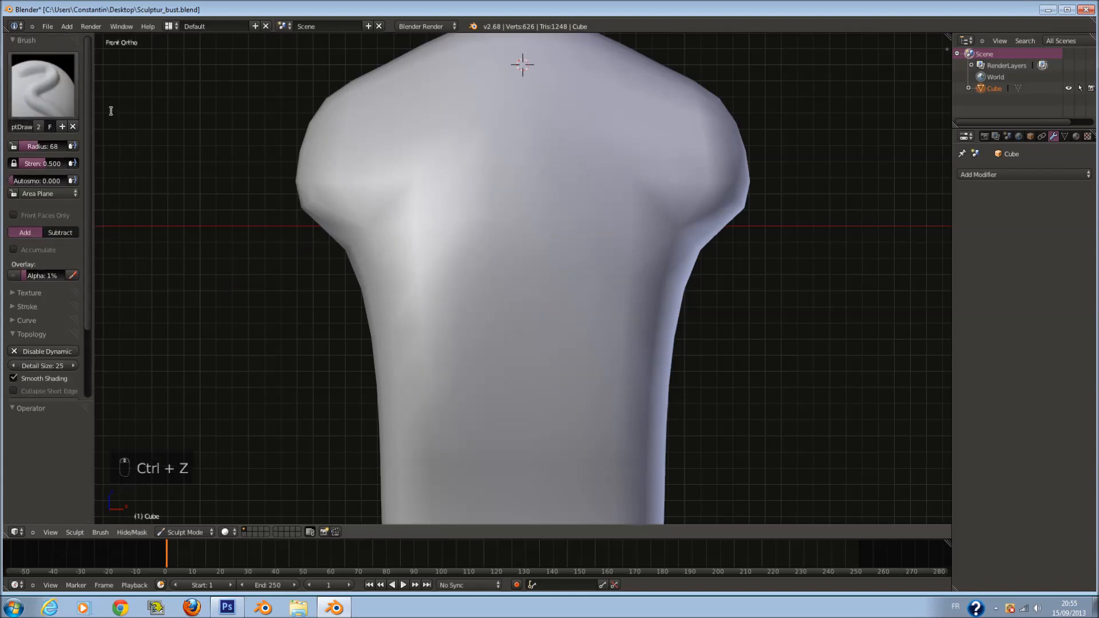
pyautogui.click(43, 86)
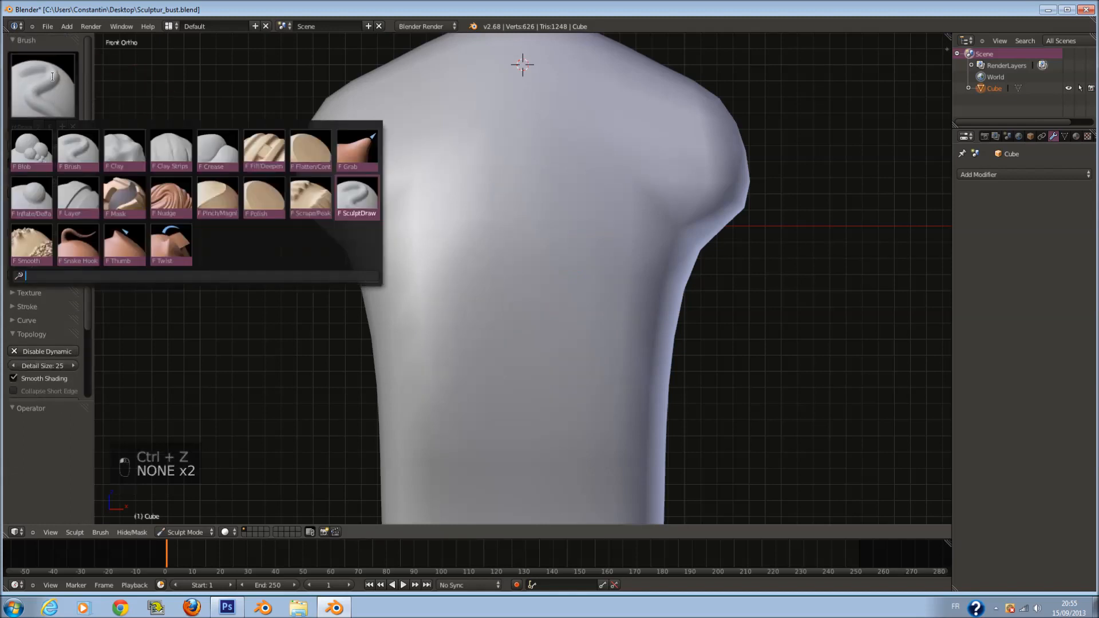
pyautogui.click(139, 146)
pyautogui.scroll(-3, 56, 160)
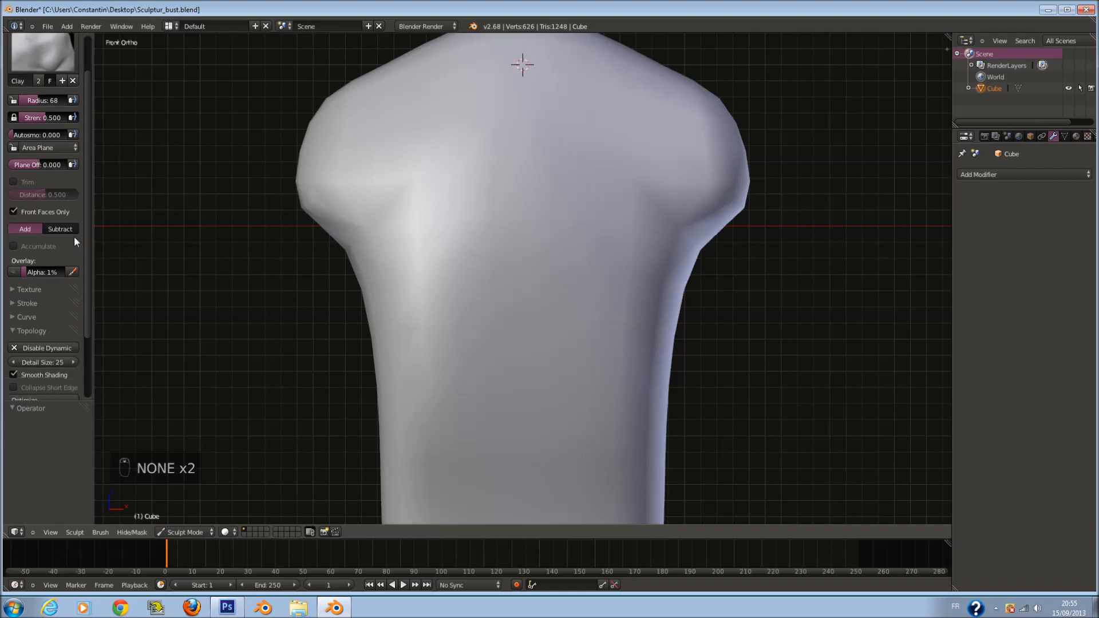
pyautogui.click(37, 273)
pyautogui.scroll(-3, 70, 366)
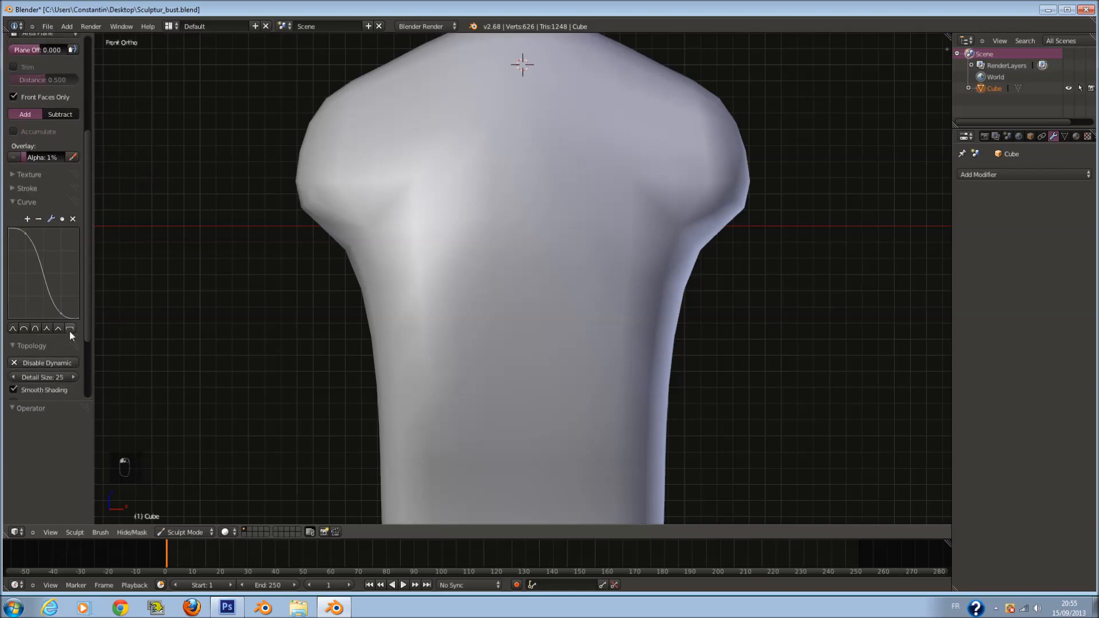
pyautogui.scroll(1, 437, 273)
pyautogui.scroll(1, 437, 269)
# Step: Adjust the Clay brush radius and lay the first strokes of pectoral volume across the chest
pyautogui.press('f')
pyautogui.click(450, 269)
pyautogui.scroll(-2, 504, 271)
pyautogui.moveTo(538, 269); pyautogui.dragTo(515, 272, button='middle')
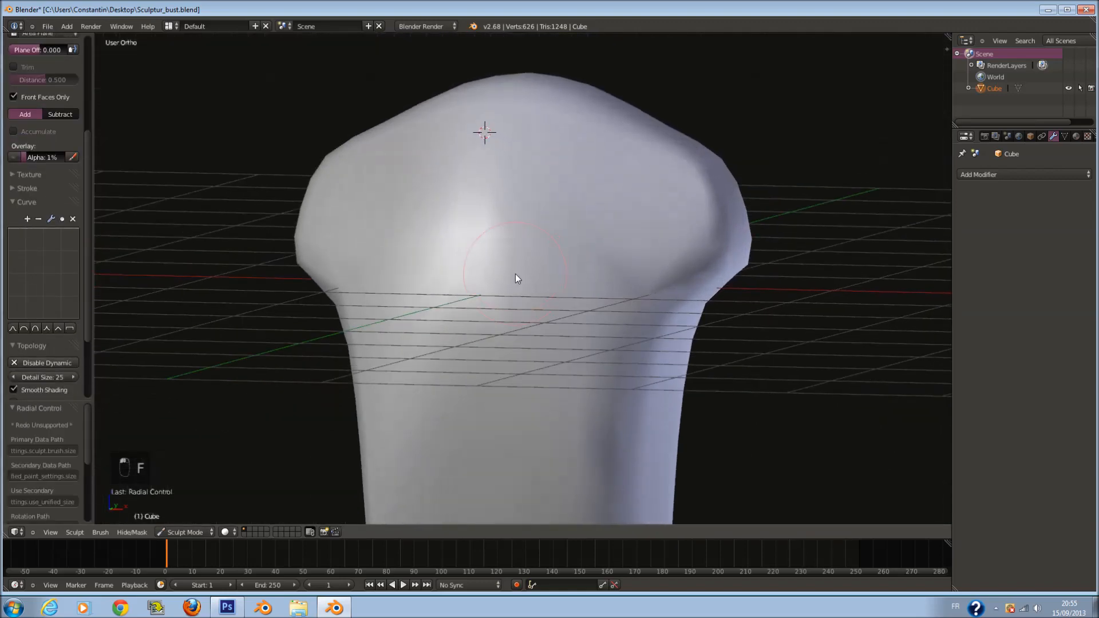
pyautogui.scroll(1, 515, 268)
pyautogui.press('f')
pyautogui.click(508, 271)
pyautogui.scroll(1, 507, 271)
pyautogui.press('f')
pyautogui.click(505, 284)
pyautogui.moveTo(503, 295)
pyautogui.mouseDown()
pyautogui.moveTo(470, 325)
pyautogui.moveTo(534, 321)
pyautogui.moveTo(490, 274)
pyautogui.moveTo(603, 317)
pyautogui.moveTo(493, 296)
pyautogui.moveTo(557, 272)
pyautogui.moveTo(640, 201)
pyautogui.moveTo(554, 262)
pyautogui.moveTo(566, 262)
pyautogui.moveTo(589, 228)
pyautogui.mouseUp()
# Step: Build up the inner part of the pectorals with Clay strokes, resizing the brush as needed
pyautogui.moveTo(588, 228)
pyautogui.mouseDown(button='middle')
pyautogui.moveTo(613, 277)
pyautogui.moveTo(586, 272)
pyautogui.mouseUp(button='middle')
pyautogui.press('f')
pyautogui.click(584, 267)
pyautogui.moveTo(511, 252)
pyautogui.mouseDown()
pyautogui.moveTo(645, 321)
pyautogui.moveTo(647, 293)
pyautogui.moveTo(687, 255)
pyautogui.moveTo(616, 326)
pyautogui.moveTo(603, 324)
pyautogui.moveTo(648, 293)
pyautogui.moveTo(566, 304)
pyautogui.mouseUp()
pyautogui.moveTo(565, 304)
pyautogui.mouseDown(button='middle')
pyautogui.moveTo(519, 304)
pyautogui.moveTo(547, 284)
pyautogui.moveTo(521, 280)
pyautogui.mouseUp(button='middle')
pyautogui.press('f')
pyautogui.click(525, 282)
pyautogui.moveTo(523, 285)
pyautogui.mouseDown()
pyautogui.moveTo(514, 293)
pyautogui.moveTo(614, 241)
pyautogui.moveTo(452, 288)
pyautogui.moveTo(495, 278)
pyautogui.mouseUp()
# Step: Thicken the lower and outer edge of the pectorals with resized Clay strokes
pyautogui.moveTo(495, 278); pyautogui.dragTo(555, 308, button='middle')
pyautogui.press('f')
pyautogui.click(548, 307)
pyautogui.moveTo(558, 328)
pyautogui.mouseDown()
pyautogui.moveTo(556, 283)
pyautogui.moveTo(562, 348)
pyautogui.moveTo(562, 338)
pyautogui.moveTo(645, 400)
pyautogui.mouseUp()
pyautogui.moveTo(645, 400); pyautogui.dragTo(613, 346, button='middle')
pyautogui.press('f')
pyautogui.moveTo(634, 297)
pyautogui.mouseDown()
pyautogui.moveTo(647, 273)
pyautogui.moveTo(594, 298)
pyautogui.mouseUp()
# Step: Extend the pectoral mass up over the upper chest with Clay strokes
pyautogui.moveTo(486, 229); pyautogui.dragTo(493, 246, button='middle')
pyautogui.press('f')
pyautogui.press('f')
pyautogui.click(568, 221)
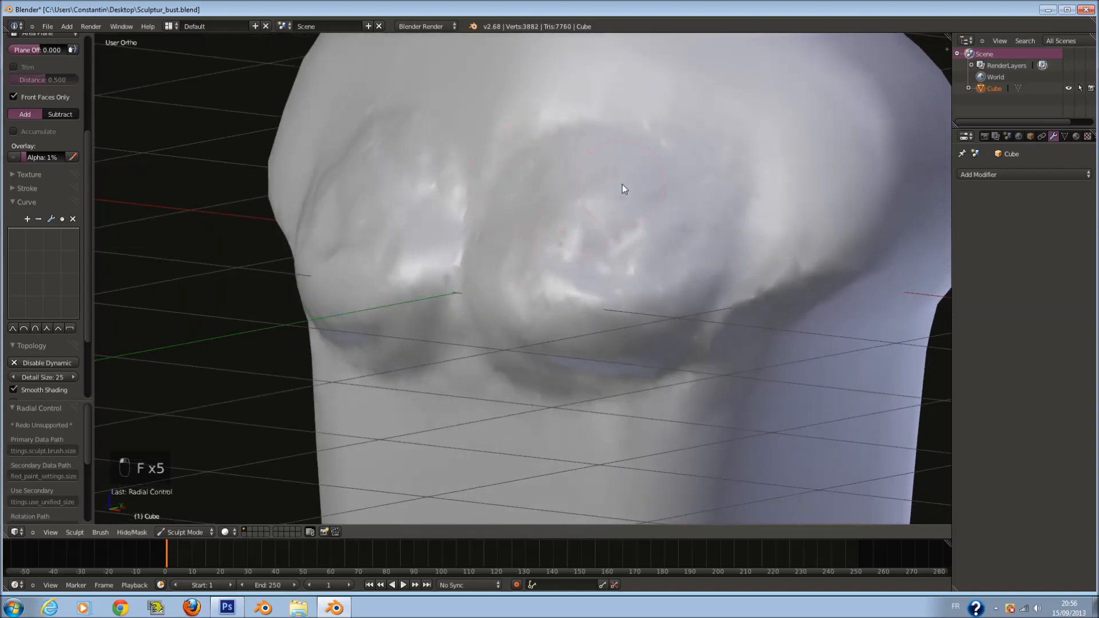
pyautogui.moveTo(515, 177)
pyautogui.mouseDown()
pyautogui.moveTo(698, 156)
pyautogui.moveTo(685, 256)
pyautogui.moveTo(654, 119)
pyautogui.moveTo(719, 219)
pyautogui.moveTo(733, 192)
pyautogui.mouseUp()
pyautogui.press('f')
pyautogui.click(709, 145)
pyautogui.keyDown('shift'); pyautogui.scroll(5, 715, 155); pyautogui.keyUp('shift')
pyautogui.press('f')
pyautogui.click(644, 189)
pyautogui.moveTo(559, 169)
pyautogui.mouseDown()
pyautogui.moveTo(604, 184)
pyautogui.moveTo(562, 177)
pyautogui.moveTo(714, 305)
pyautogui.moveTo(658, 164)
pyautogui.moveTo(719, 204)
pyautogui.moveTo(643, 208)
pyautogui.moveTo(596, 183)
pyautogui.mouseUp()
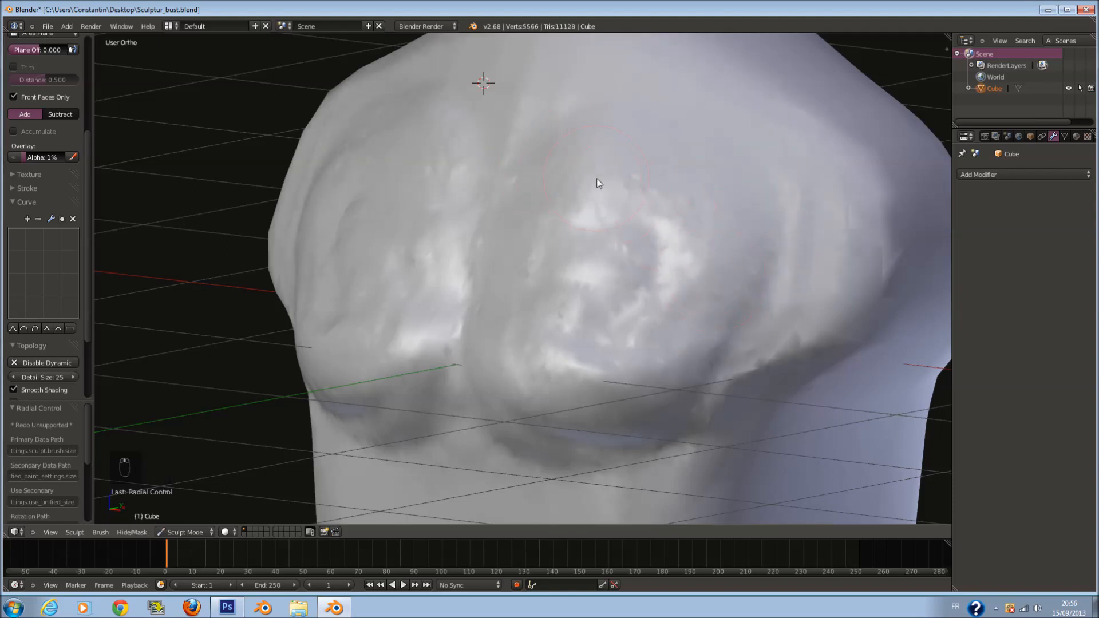
# Step: Resize the Clay brush and fill out the chest beside the sternum groove
pyautogui.moveTo(597, 183); pyautogui.dragTo(667, 193, button='middle')
pyautogui.press('f')
pyautogui.click(667, 192)
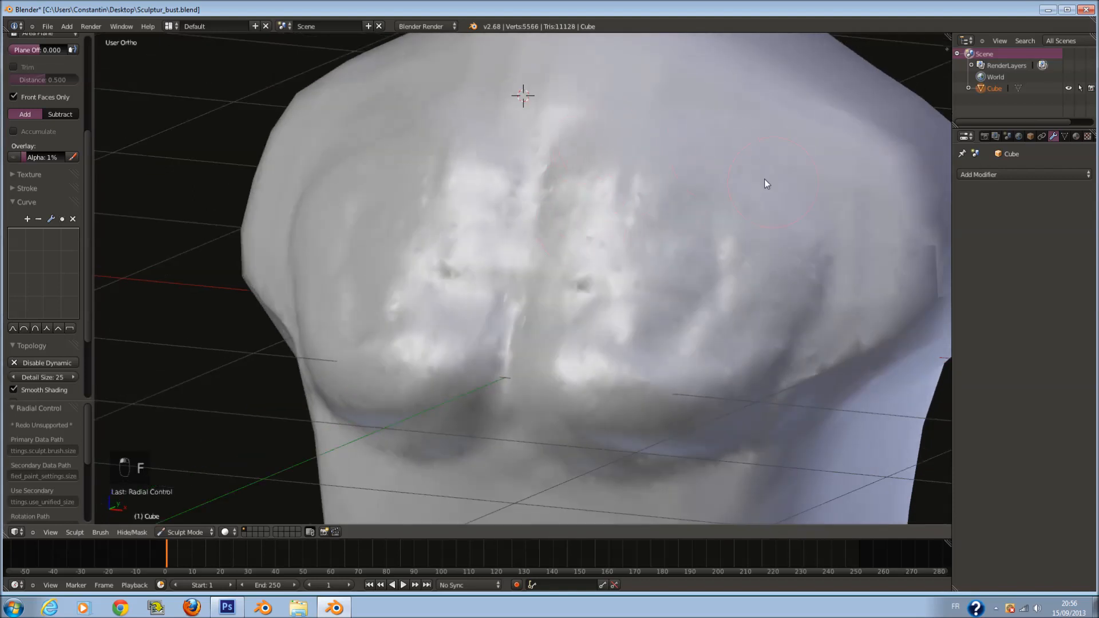
pyautogui.moveTo(596, 191); pyautogui.dragTo(613, 172)
# Step: Resize the Clay brush and add a diagonal stroke across the side of the chest
pyautogui.moveTo(795, 275)
pyautogui.mouseDown(button='middle')
pyautogui.moveTo(771, 322)
pyautogui.moveTo(740, 295)
pyautogui.moveTo(658, 311)
pyautogui.moveTo(635, 284)
pyautogui.moveTo(681, 282)
pyautogui.moveTo(499, 278)
pyautogui.moveTo(541, 271)
pyautogui.mouseUp(button='middle')
pyautogui.scroll(1, 499, 279)
pyautogui.press('f')
pyautogui.scroll(2, 535, 260)
pyautogui.press('f')
pyautogui.click(536, 253)
pyautogui.moveTo(465, 213)
pyautogui.mouseDown()
pyautogui.moveTo(402, 223)
pyautogui.moveTo(515, 285)
pyautogui.moveTo(417, 208)
pyautogui.moveTo(402, 276)
pyautogui.moveTo(425, 228)
pyautogui.moveTo(552, 190)
pyautogui.moveTo(556, 293)
pyautogui.mouseUp()
# Step: Switch to the Smooth brush with a radius of 160 and smooth the rough pectoral surfaces
pyautogui.scroll(3, 47, 141)
pyautogui.scroll(4, 47, 138)
pyautogui.click(45, 89)
pyautogui.click(19, 226)
pyautogui.moveTo(412, 260)
pyautogui.mouseDown(button='middle')
pyautogui.moveTo(320, 243)
pyautogui.moveTo(322, 261)
pyautogui.moveTo(494, 244)
pyautogui.moveTo(497, 325)
pyautogui.mouseUp(button='middle')
pyautogui.press('f')
pyautogui.click(356, 263)
pyautogui.press('f')
pyautogui.click(500, 329)
pyautogui.moveTo(409, 387); pyautogui.dragTo(398, 390)
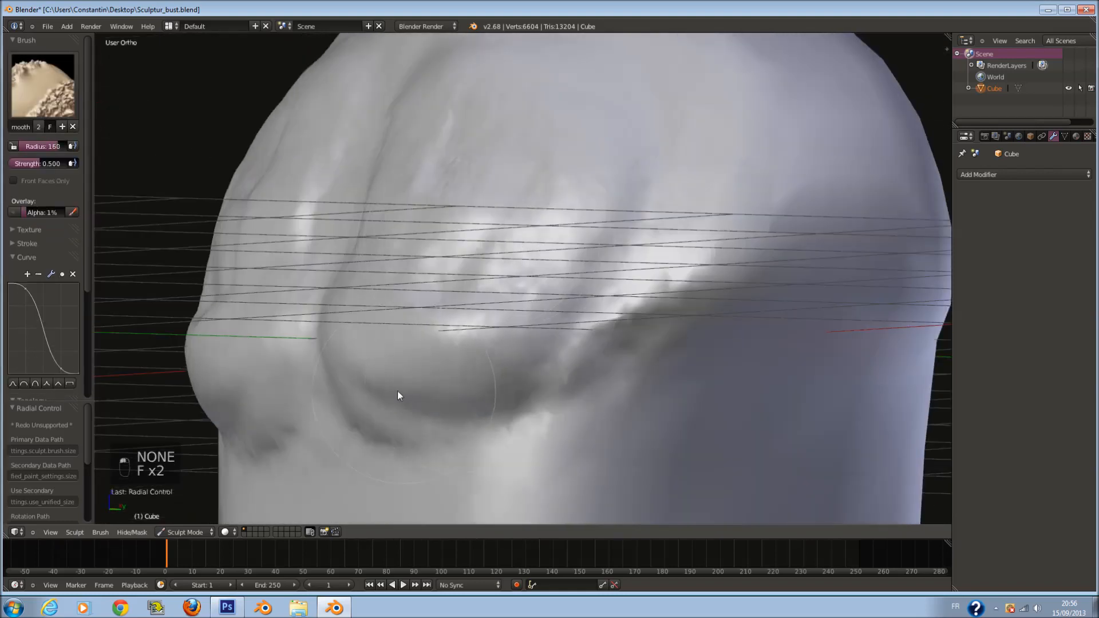
pyautogui.moveTo(584, 348); pyautogui.dragTo(506, 380, button='middle')
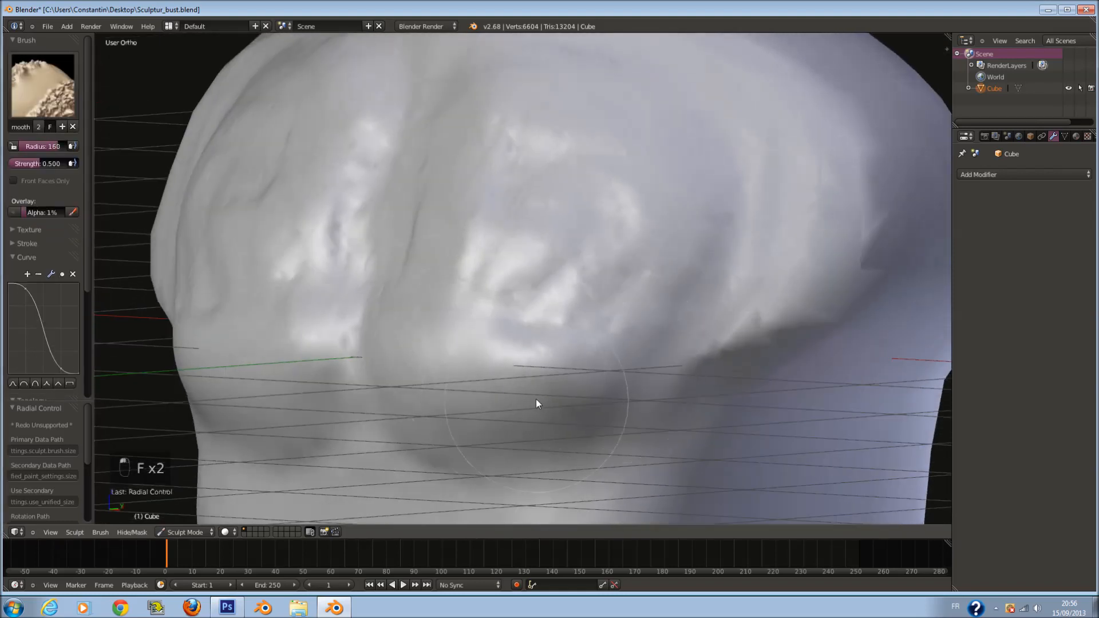
pyautogui.moveTo(536, 400)
pyautogui.mouseDown()
pyautogui.moveTo(455, 258)
pyautogui.moveTo(414, 370)
pyautogui.moveTo(384, 391)
pyautogui.moveTo(383, 310)
pyautogui.moveTo(507, 133)
pyautogui.moveTo(478, 46)
pyautogui.moveTo(682, 234)
pyautogui.moveTo(771, 258)
pyautogui.mouseUp()
# Step: Return to the Clay brush and build up the area between the pectoral and shoulder with a radius of 132
pyautogui.moveTo(772, 264)
pyautogui.mouseDown(button='middle')
pyautogui.moveTo(771, 228)
pyautogui.moveTo(658, 233)
pyautogui.moveTo(698, 235)
pyautogui.moveTo(552, 137)
pyautogui.mouseUp(button='middle')
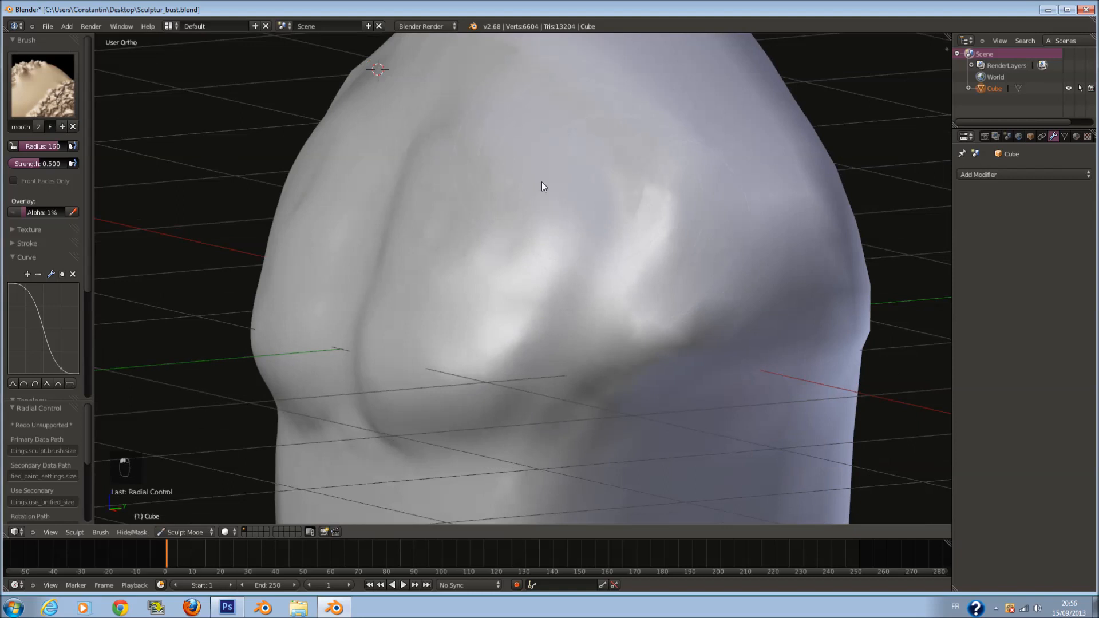
pyautogui.click(43, 86)
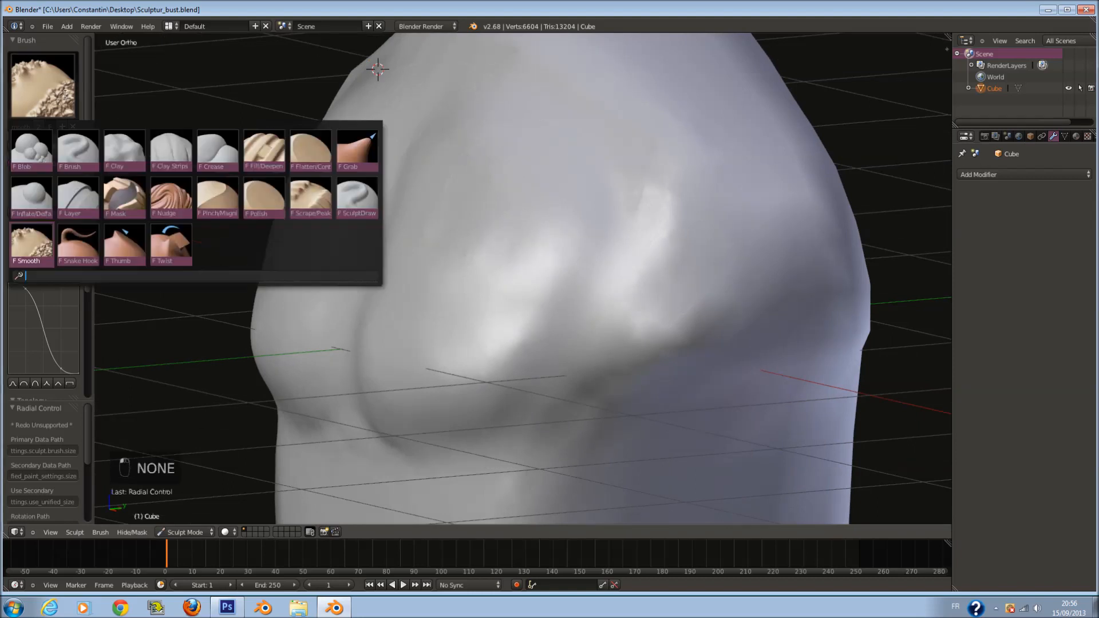
pyautogui.click(141, 156)
pyautogui.press('f')
pyautogui.click(532, 242)
pyautogui.moveTo(533, 242); pyautogui.dragTo(680, 284, button='middle')
pyautogui.press('f')
pyautogui.click(615, 261)
pyautogui.press('f')
pyautogui.click(809, 276)
pyautogui.moveTo(808, 276); pyautogui.dragTo(790, 300, button='middle')
pyautogui.press('f')
pyautogui.click(742, 243)
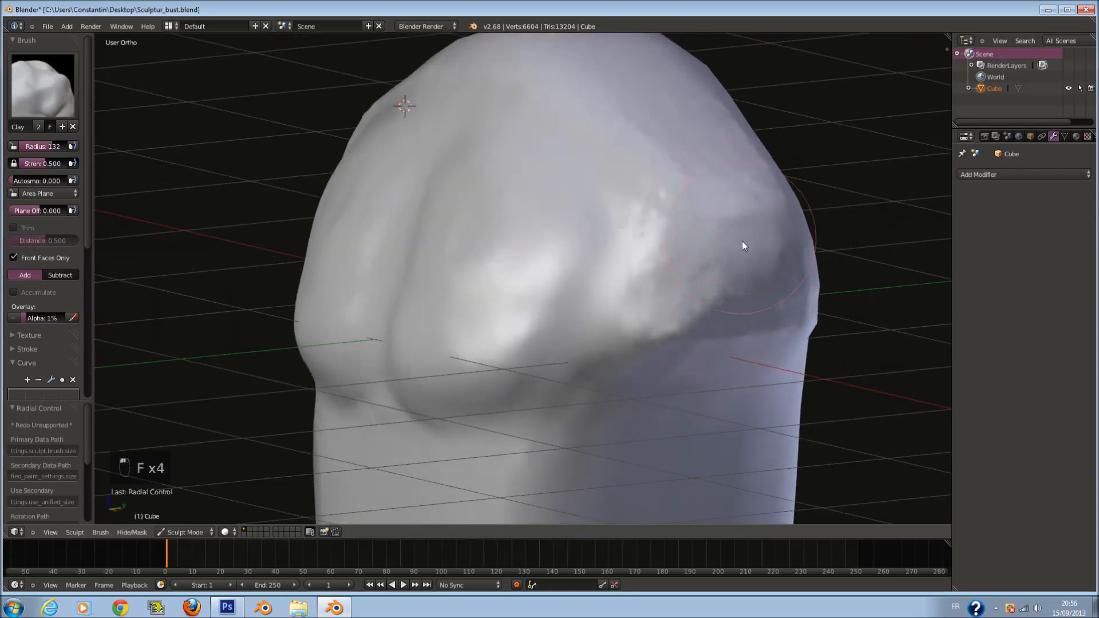
# Step: Add Clay volume along the outer pectoral and front of the shoulder, reducing the brush radius to 78
pyautogui.moveTo(742, 246); pyautogui.dragTo(721, 270, button='middle')
pyautogui.press('f')
pyautogui.moveTo(598, 347)
pyautogui.mouseDown()
pyautogui.moveTo(559, 378)
pyautogui.moveTo(648, 365)
pyautogui.mouseUp()
pyautogui.moveTo(648, 365)
pyautogui.mouseDown(button='middle')
pyautogui.moveTo(671, 296)
pyautogui.moveTo(685, 295)
pyautogui.mouseUp(button='middle')
pyautogui.press('f')
pyautogui.click(675, 291)
pyautogui.moveTo(725, 153)
pyautogui.mouseDown(button='middle')
pyautogui.moveTo(726, 231)
pyautogui.moveTo(757, 221)
pyautogui.mouseUp(button='middle')
pyautogui.scroll(1, 758, 221)
pyautogui.press('f')
pyautogui.click(750, 229)
pyautogui.scroll(-1, 732, 255)
pyautogui.press('f')
pyautogui.click(703, 262)
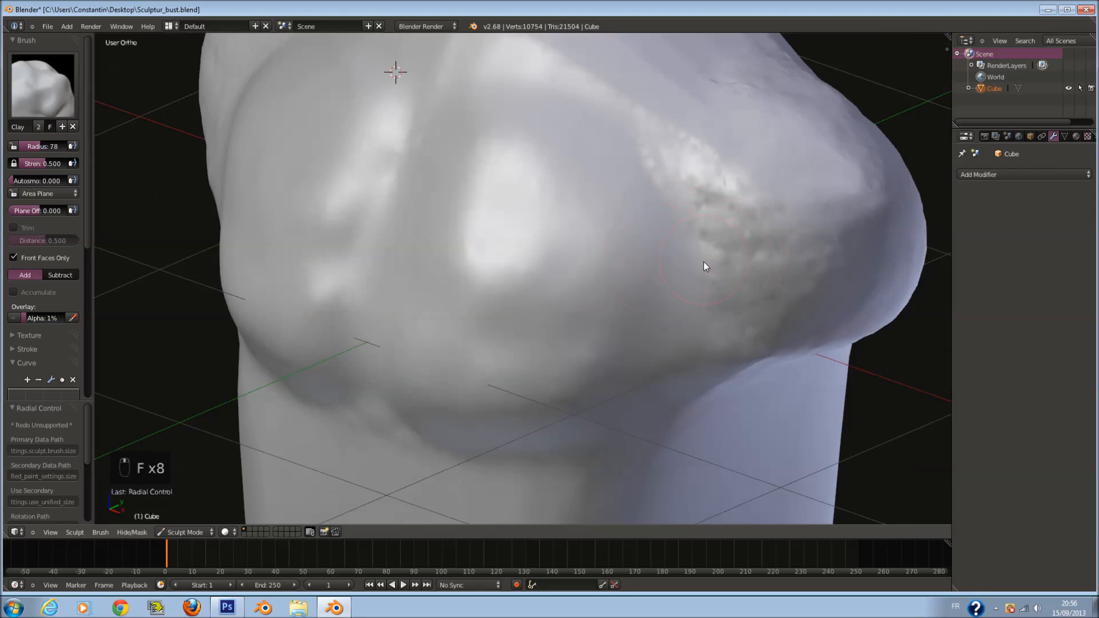
# Step: Sculpt Clay strokes along the pectoral's lower outer edge up to the shoulder
pyautogui.moveTo(578, 361)
pyautogui.mouseDown()
pyautogui.moveTo(810, 218)
pyautogui.moveTo(579, 351)
pyautogui.moveTo(829, 225)
pyautogui.mouseUp()
pyautogui.press('f')
pyautogui.click(553, 348)
pyautogui.press('f')
pyautogui.click(827, 238)
pyautogui.moveTo(826, 238); pyautogui.dragTo(870, 221, button='middle')
pyautogui.press('f')
pyautogui.click(873, 172)
pyautogui.moveTo(873, 172); pyautogui.dragTo(669, 341)
# Step: Blend the shoulder into the pectoral with diagonal Clay strokes, using a brush radius of 91
pyautogui.moveTo(668, 342); pyautogui.dragTo(698, 294, button='middle')
pyautogui.press('f')
pyautogui.click(706, 295)
pyautogui.moveTo(752, 225)
pyautogui.mouseDown()
pyautogui.moveTo(718, 225)
pyautogui.moveTo(840, 137)
pyautogui.moveTo(719, 219)
pyautogui.moveTo(698, 263)
pyautogui.moveTo(831, 132)
pyautogui.moveTo(641, 288)
pyautogui.mouseUp()
pyautogui.moveTo(658, 258); pyautogui.dragTo(693, 287, button='middle')
pyautogui.press('f')
pyautogui.click(707, 287)
pyautogui.moveTo(712, 226)
pyautogui.mouseDown()
pyautogui.moveTo(508, 294)
pyautogui.moveTo(625, 345)
pyautogui.moveTo(616, 319)
pyautogui.mouseUp()
pyautogui.moveTo(616, 319); pyautogui.dragTo(639, 316, button='middle')
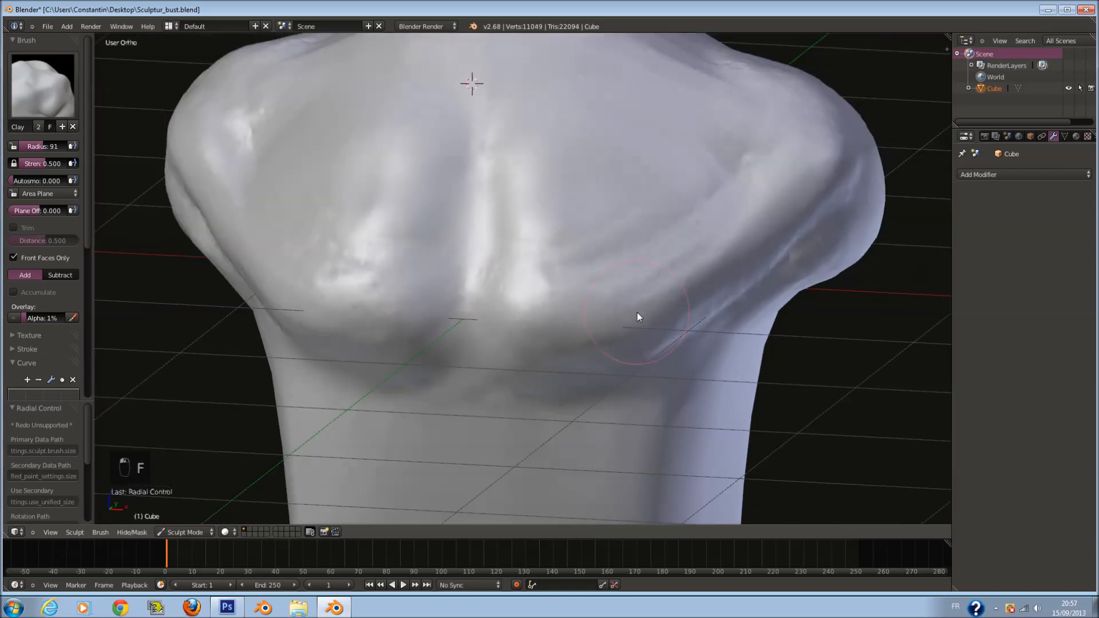
# Step: Resize the Clay brush and add a stroke from the lower pectoral toward the shoulder
pyautogui.keyDown('shift'); pyautogui.scroll(5, 637, 312); pyautogui.keyUp('shift')
pyautogui.press('f')
pyautogui.click(645, 314)
pyautogui.scroll(1, 559, 310)
pyautogui.moveTo(558, 310)
pyautogui.mouseDown()
pyautogui.moveTo(689, 284)
pyautogui.moveTo(552, 294)
pyautogui.moveTo(724, 263)
pyautogui.moveTo(501, 321)
pyautogui.moveTo(520, 297)
pyautogui.moveTo(707, 304)
pyautogui.moveTo(552, 191)
pyautogui.moveTo(809, 228)
pyautogui.moveTo(675, 200)
pyautogui.mouseUp()
pyautogui.scroll(-4, 675, 201)
pyautogui.moveTo(690, 258)
pyautogui.mouseDown(button='middle')
pyautogui.moveTo(569, 262)
pyautogui.moveTo(556, 245)
pyautogui.moveTo(619, 239)
pyautogui.moveTo(693, 254)
pyautogui.moveTo(749, 239)
pyautogui.moveTo(714, 218)
pyautogui.moveTo(728, 265)
pyautogui.moveTo(640, 272)
pyautogui.moveTo(517, 253)
pyautogui.mouseUp(button='middle')
# Step: Refine the Clay brush size from another angle and add a short stroke to the torso
pyautogui.scroll(1, 619, 239)
pyautogui.scroll(4, 728, 266)
pyautogui.press('f')
pyautogui.click(622, 272)
pyautogui.press('f')
pyautogui.click(539, 261)
pyautogui.scroll(-2, 542, 261)
pyautogui.moveTo(510, 205)
pyautogui.keyDown('shift'); pyautogui.mouseDown(button='middle')
pyautogui.moveTo(550, 259)
pyautogui.moveTo(594, 273)
pyautogui.moveTo(575, 263)
pyautogui.mouseUp(button='middle'); pyautogui.keyUp('shift')
pyautogui.scroll(1, 593, 273)
pyautogui.press('f')
pyautogui.click(568, 260)
pyautogui.scroll(1, 568, 260)
pyautogui.press('f')
pyautogui.click(575, 263)
pyautogui.moveTo(435, 281)
pyautogui.mouseDown()
pyautogui.moveTo(487, 241)
pyautogui.moveTo(488, 259)
pyautogui.moveTo(444, 331)
pyautogui.moveTo(458, 324)
pyautogui.mouseUp()
# Step: Build up the form around the shoulder and upper torso with resized Clay strokes
pyautogui.press('f')
pyautogui.click(545, 180)
pyautogui.moveTo(545, 183)
pyautogui.mouseDown()
pyautogui.moveTo(496, 248)
pyautogui.moveTo(597, 121)
pyautogui.moveTo(549, 252)
pyautogui.mouseUp()
pyautogui.moveTo(564, 172); pyautogui.dragTo(610, 125, button='middle')
pyautogui.press('f')
pyautogui.click(596, 137)
pyautogui.moveTo(576, 219); pyautogui.dragTo(463, 301)
# Step: Add shorter Clay strokes to shape the muscle mass beside the groove on the upper torso
pyautogui.moveTo(462, 303)
pyautogui.mouseDown(button='middle')
pyautogui.moveTo(525, 281)
pyautogui.moveTo(627, 202)
pyautogui.mouseUp(button='middle')
pyautogui.press('f')
pyautogui.click(629, 201)
pyautogui.moveTo(630, 203)
pyautogui.mouseDown()
pyautogui.moveTo(647, 288)
pyautogui.moveTo(664, 125)
pyautogui.moveTo(657, 183)
pyautogui.mouseUp()
pyautogui.moveTo(657, 184); pyautogui.dragTo(636, 167, button='middle')
pyautogui.press('f')
pyautogui.click(614, 184)
pyautogui.moveTo(603, 277)
pyautogui.mouseDown()
pyautogui.moveTo(593, 323)
pyautogui.moveTo(628, 275)
pyautogui.mouseUp()
# Step: Resize the Clay brush and touch up the top of the muscle mass
pyautogui.press('f')
pyautogui.click(662, 161)
pyautogui.moveTo(661, 161); pyautogui.dragTo(660, 181)
pyautogui.press('f')
pyautogui.click(647, 174)
# Step: Switch to the Scrape/Peaks brush with a radius of 147 and flatten the muscle mass beside the upper back groove
pyautogui.moveTo(661, 181)
pyautogui.mouseDown(button='middle')
pyautogui.moveTo(634, 167)
pyautogui.moveTo(620, 125)
pyautogui.mouseUp(button='middle')
pyautogui.click(65, 90)
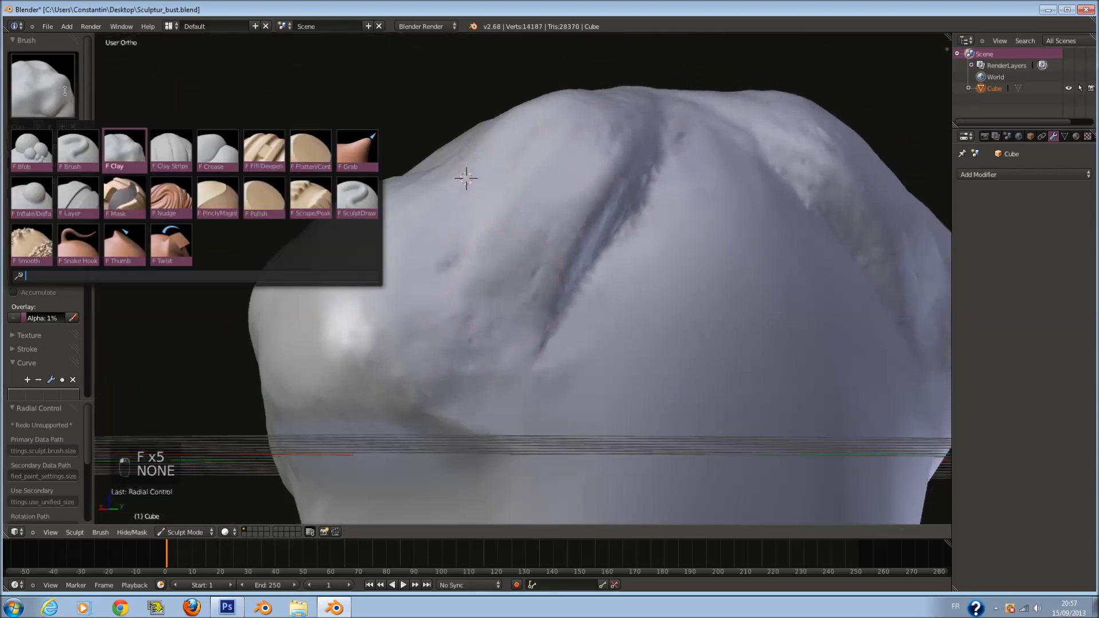
pyautogui.click(315, 201)
pyautogui.moveTo(315, 200)
pyautogui.mouseDown(button='middle')
pyautogui.moveTo(607, 226)
pyautogui.moveTo(608, 238)
pyautogui.mouseUp(button='middle')
pyautogui.press('f')
pyautogui.click(634, 241)
pyautogui.moveTo(633, 243)
pyautogui.mouseDown()
pyautogui.moveTo(592, 258)
pyautogui.moveTo(645, 216)
pyautogui.moveTo(569, 283)
pyautogui.mouseUp()
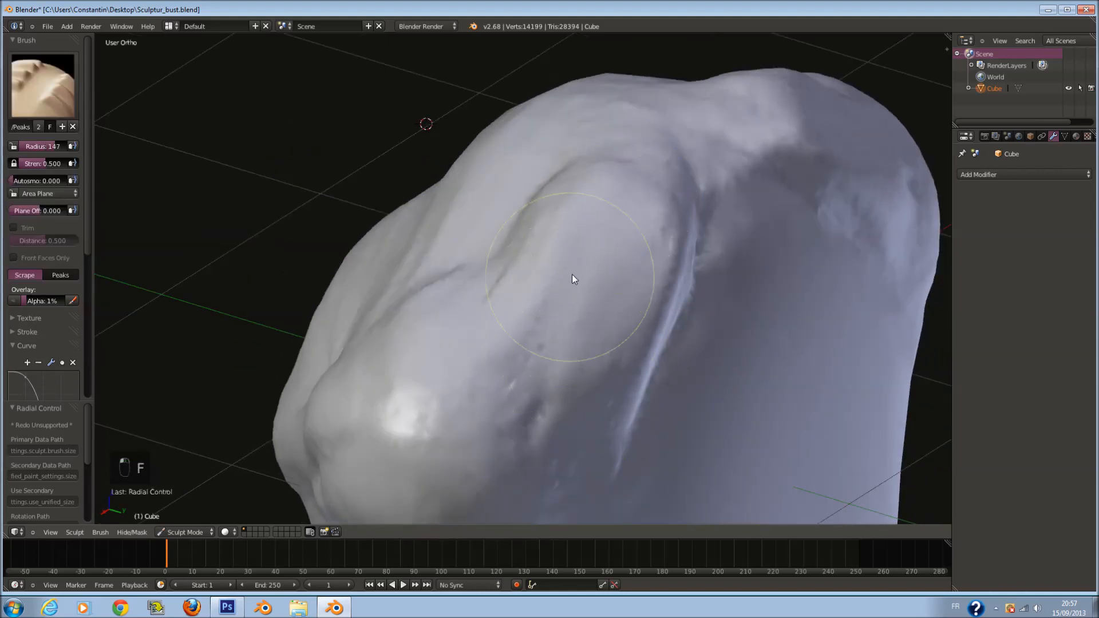
# Step: Scrape the rough bumps around the shoulder and the lower part of the back groove
pyautogui.moveTo(569, 283); pyautogui.dragTo(628, 193, button='middle')
pyautogui.moveTo(584, 353); pyautogui.dragTo(610, 179, button='middle')
pyautogui.moveTo(581, 332); pyautogui.dragTo(549, 324)
pyautogui.moveTo(549, 324)
pyautogui.mouseDown(button='middle')
pyautogui.moveTo(532, 321)
pyautogui.moveTo(507, 162)
pyautogui.mouseUp(button='middle')
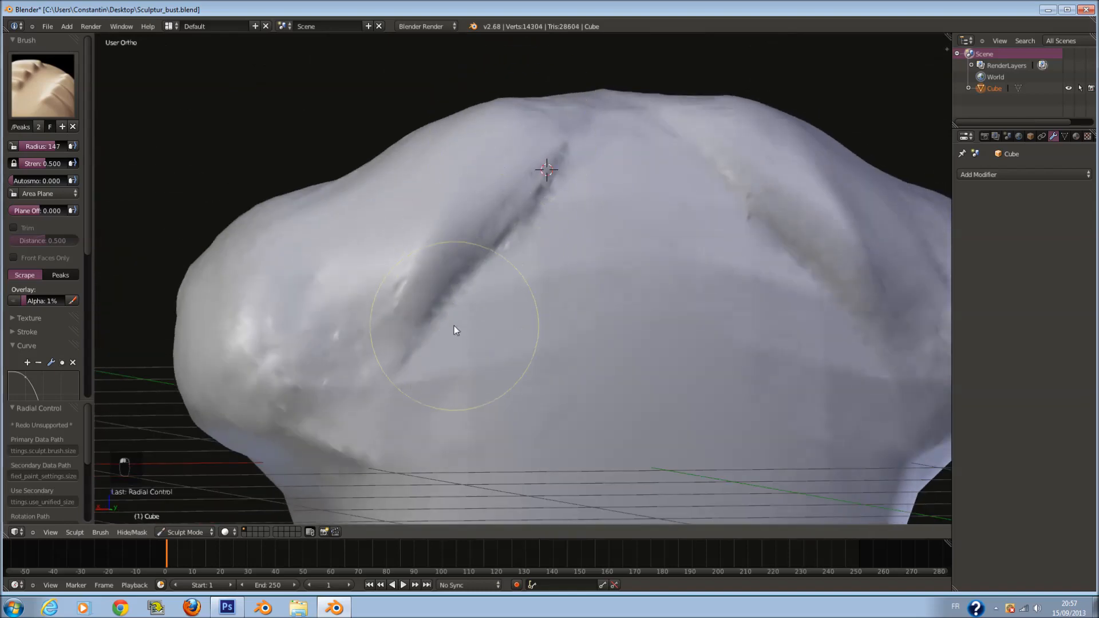
pyautogui.moveTo(454, 328); pyautogui.dragTo(670, 311, button='middle')
pyautogui.moveTo(669, 310); pyautogui.dragTo(698, 326)
# Step: Scrape long strokes across the torso at closer range to level the uneven muscle surface
pyautogui.moveTo(699, 326)
pyautogui.mouseDown(button='middle')
pyautogui.moveTo(637, 258)
pyautogui.moveTo(679, 198)
pyautogui.mouseUp(button='middle')
pyautogui.scroll(1, 652, 276)
pyautogui.scroll(2, 637, 258)
pyautogui.moveTo(679, 198); pyautogui.dragTo(525, 362)
pyautogui.moveTo(526, 362); pyautogui.dragTo(561, 350, button='middle')
pyautogui.scroll(-1, 563, 350)
pyautogui.moveTo(564, 349)
pyautogui.mouseDown()
pyautogui.moveTo(479, 406)
pyautogui.moveTo(356, 385)
pyautogui.moveTo(311, 406)
pyautogui.mouseUp()
# Step: Flatten the remaining bumps on the chest with two more Scrape strokes from different angles
pyautogui.moveTo(311, 407); pyautogui.dragTo(541, 306, button='middle')
pyautogui.moveTo(540, 306); pyautogui.dragTo(585, 201)
pyautogui.moveTo(585, 201)
pyautogui.mouseDown(button='middle')
pyautogui.moveTo(541, 241)
pyautogui.moveTo(527, 166)
pyautogui.mouseUp(button='middle')
pyautogui.moveTo(527, 167); pyautogui.dragTo(440, 229)
pyautogui.click(44, 87)
pyautogui.click(166, 243)
pyautogui.moveTo(522, 206); pyautogui.dragTo(493, 213, button='middle')
pyautogui.press('f')
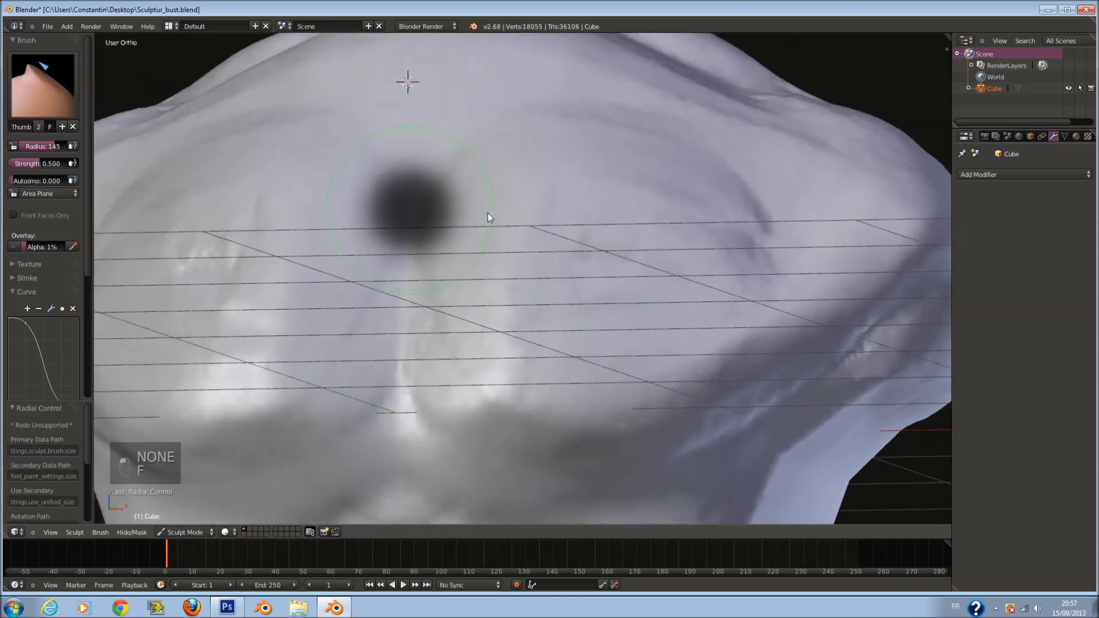
pyautogui.click(487, 218)
# Step: Switch to the Smooth brush with a radius of 109 and soften the lumps on the lower chest muscles
pyautogui.click(43, 86)
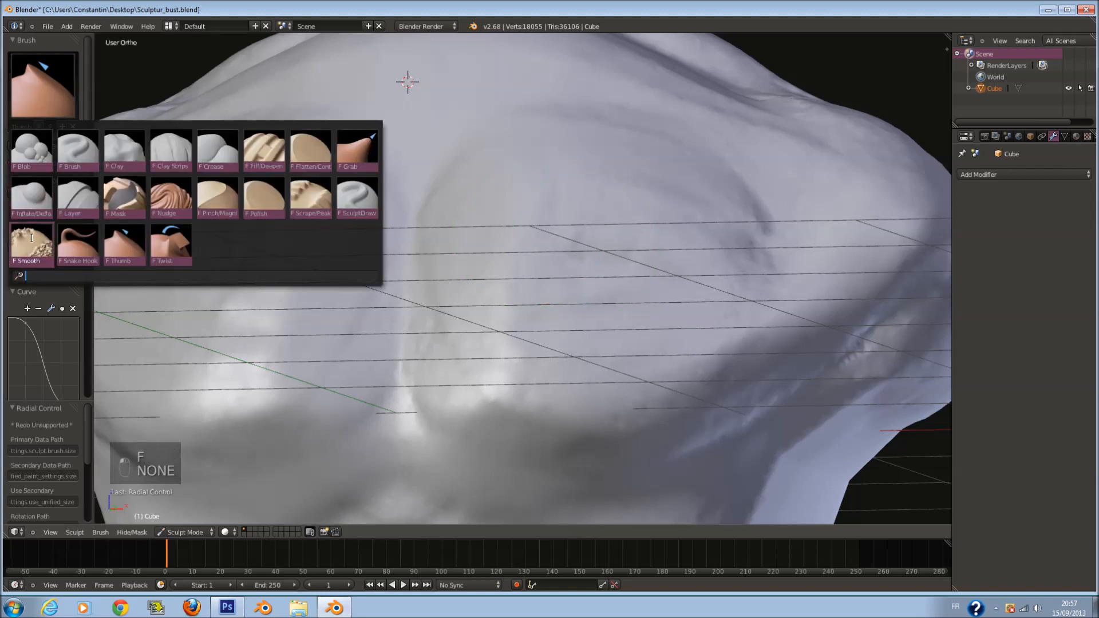
pyautogui.click(31, 236)
pyautogui.scroll(4, 652, 211)
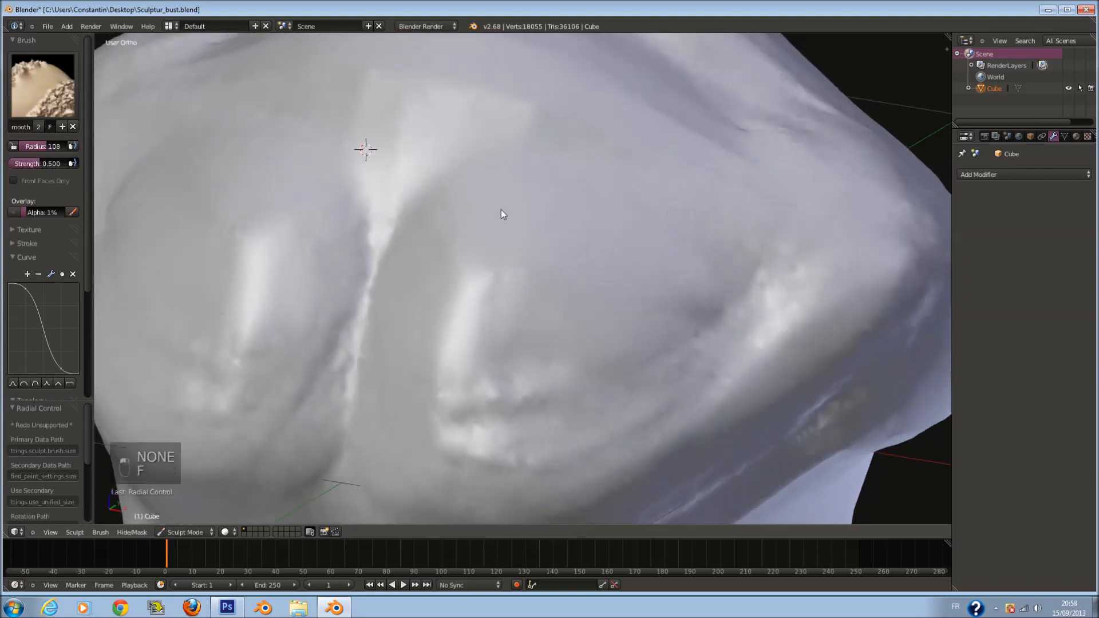
pyautogui.moveTo(720, 362); pyautogui.dragTo(731, 349, button='middle')
pyautogui.press('f')
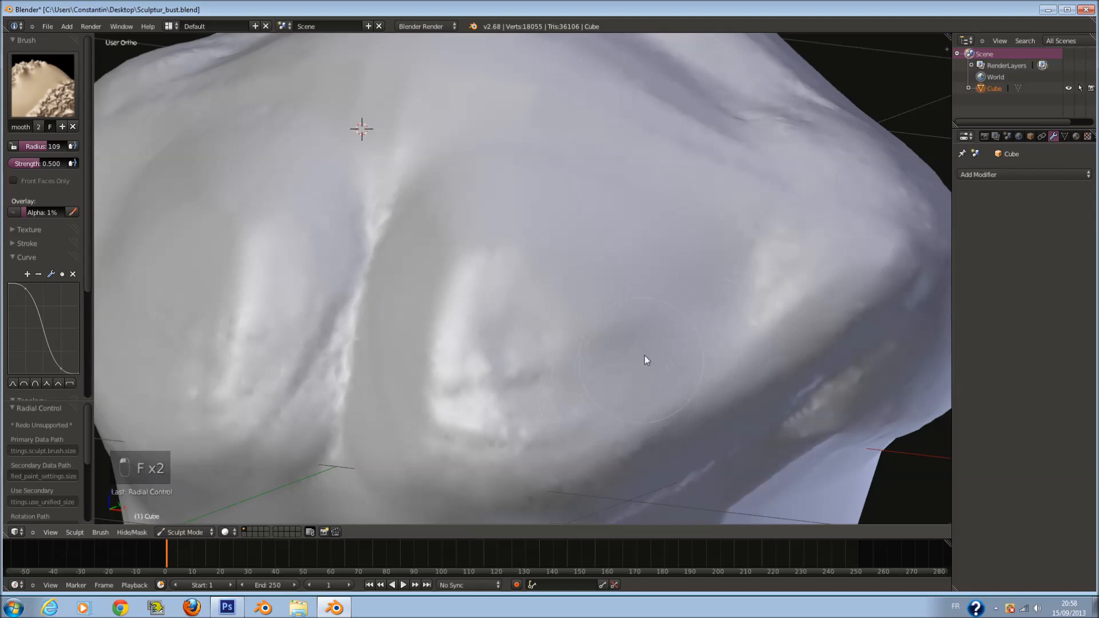
pyautogui.click(647, 359)
pyautogui.moveTo(646, 360); pyautogui.dragTo(650, 321, button='middle')
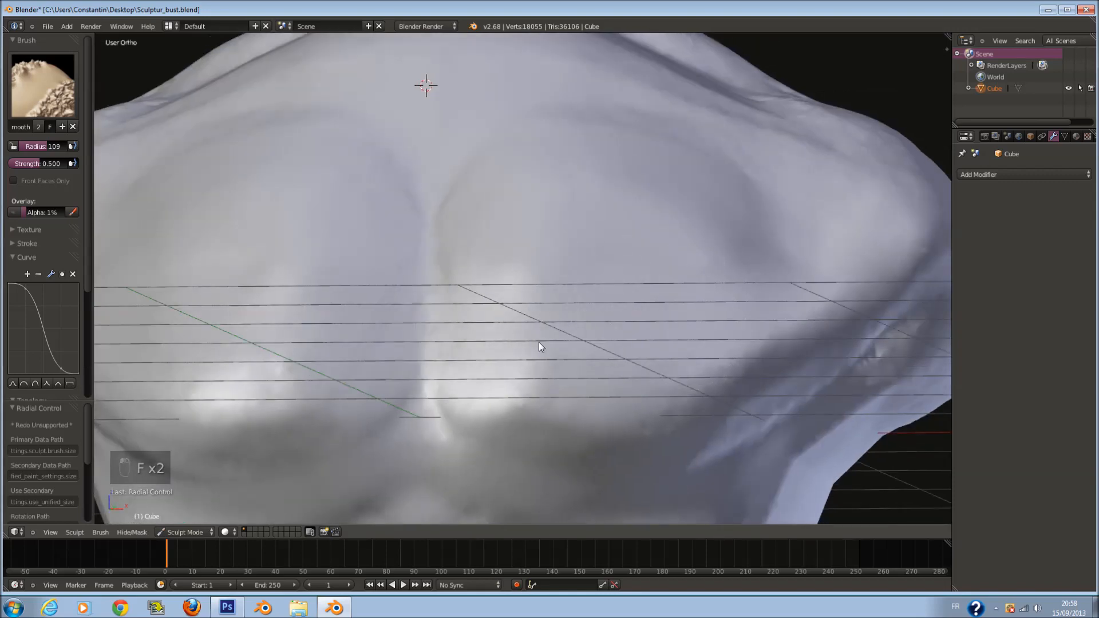
# Step: Smooth the outer edge of the chest muscle down toward the armpit
pyautogui.moveTo(540, 346); pyautogui.dragTo(521, 307, button='middle')
pyautogui.moveTo(784, 236); pyautogui.dragTo(643, 316, button='middle')
pyautogui.moveTo(641, 313)
pyautogui.mouseDown()
pyautogui.moveTo(696, 241)
pyautogui.moveTo(542, 361)
pyautogui.moveTo(785, 278)
pyautogui.moveTo(703, 376)
pyautogui.mouseUp()
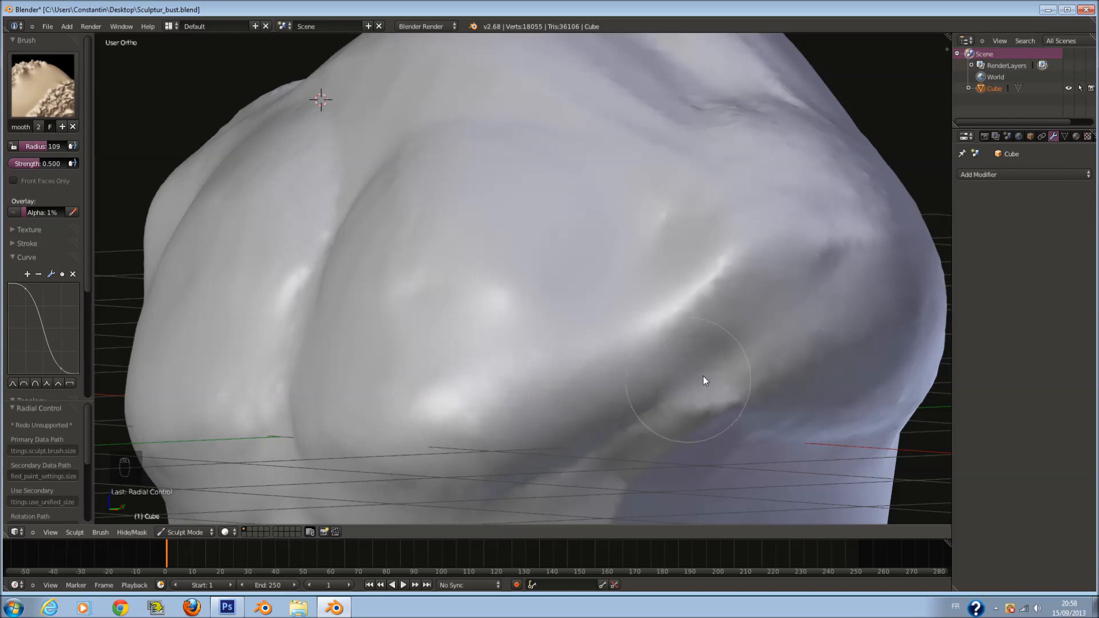
# Step: Set the Smooth brush radius to 132 and soften the side of the chest and the crease under the arm
pyautogui.moveTo(710, 180); pyautogui.dragTo(689, 218, button='middle')
pyautogui.press('f')
pyautogui.click(634, 157)
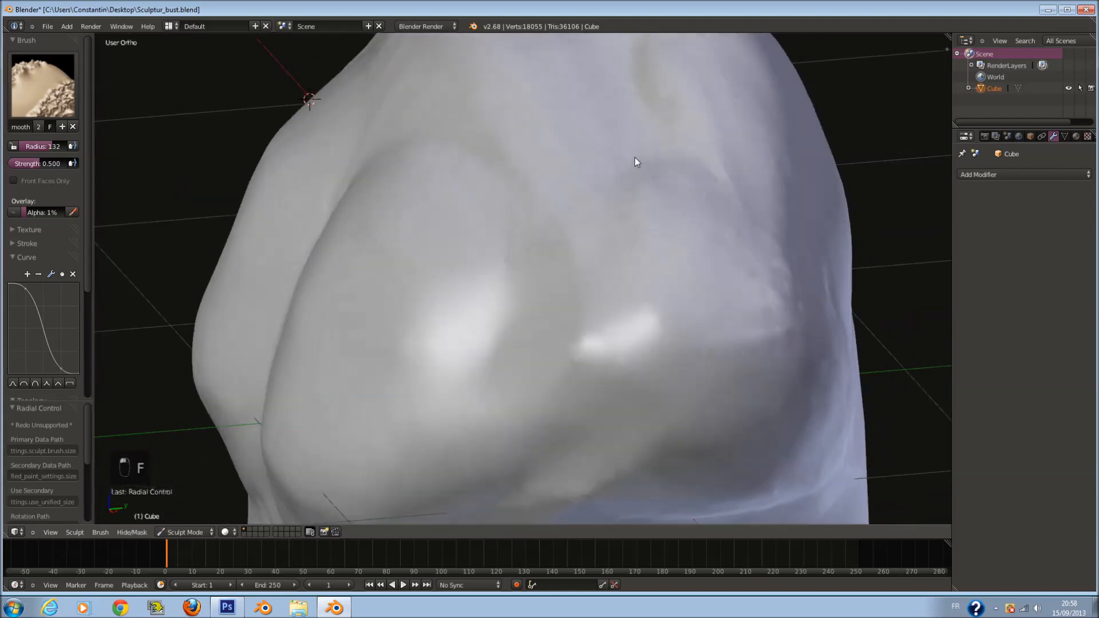
pyautogui.moveTo(764, 296); pyautogui.dragTo(676, 290, button='middle')
pyautogui.moveTo(571, 246); pyautogui.dragTo(640, 331)
pyautogui.moveTo(618, 338)
pyautogui.mouseDown(button='middle')
pyautogui.moveTo(644, 285)
pyautogui.moveTo(750, 242)
pyautogui.mouseUp(button='middle')
pyautogui.moveTo(658, 322); pyautogui.dragTo(667, 232, button='middle')
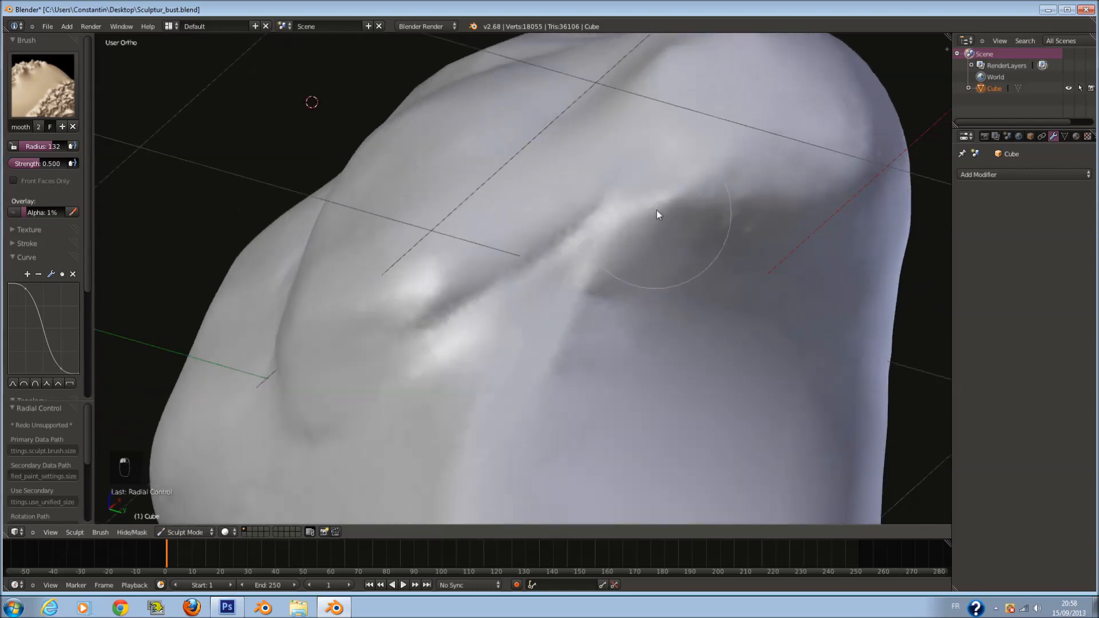
pyautogui.moveTo(657, 210); pyautogui.dragTo(620, 244)
# Step: Set the Smooth brush radius to 123 for softening the lower edge of the chest muscles
pyautogui.scroll(-4, 582, 339)
pyautogui.moveTo(605, 315)
pyautogui.mouseDown(button='middle')
pyautogui.moveTo(751, 356)
pyautogui.moveTo(669, 340)
pyautogui.mouseUp(button='middle')
pyautogui.scroll(5, 599, 305)
pyautogui.press('f')
pyautogui.click(581, 316)
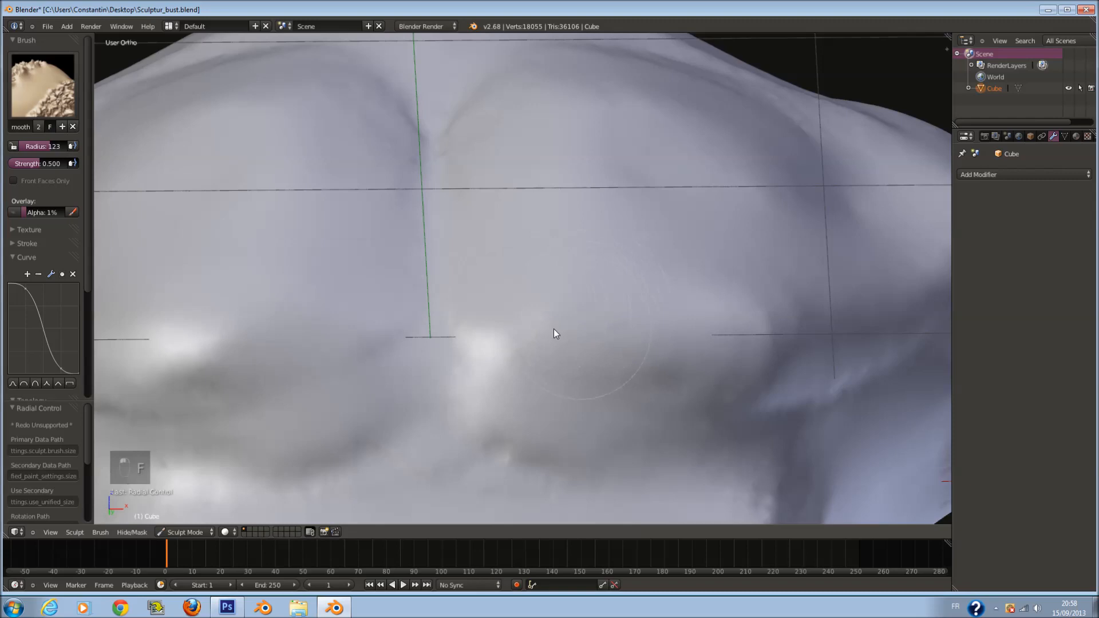
# Step: Smooth the rough underside of the chest muscle near the midline with a brush radius of 124
pyautogui.press('f')
pyautogui.click(775, 336)
pyautogui.moveTo(775, 336)
pyautogui.mouseDown(button='middle')
pyautogui.moveTo(633, 375)
pyautogui.moveTo(546, 301)
pyautogui.moveTo(564, 337)
pyautogui.mouseUp(button='middle')
pyautogui.scroll(-5, 684, 380)
pyautogui.scroll(5, 546, 301)
pyautogui.press('f')
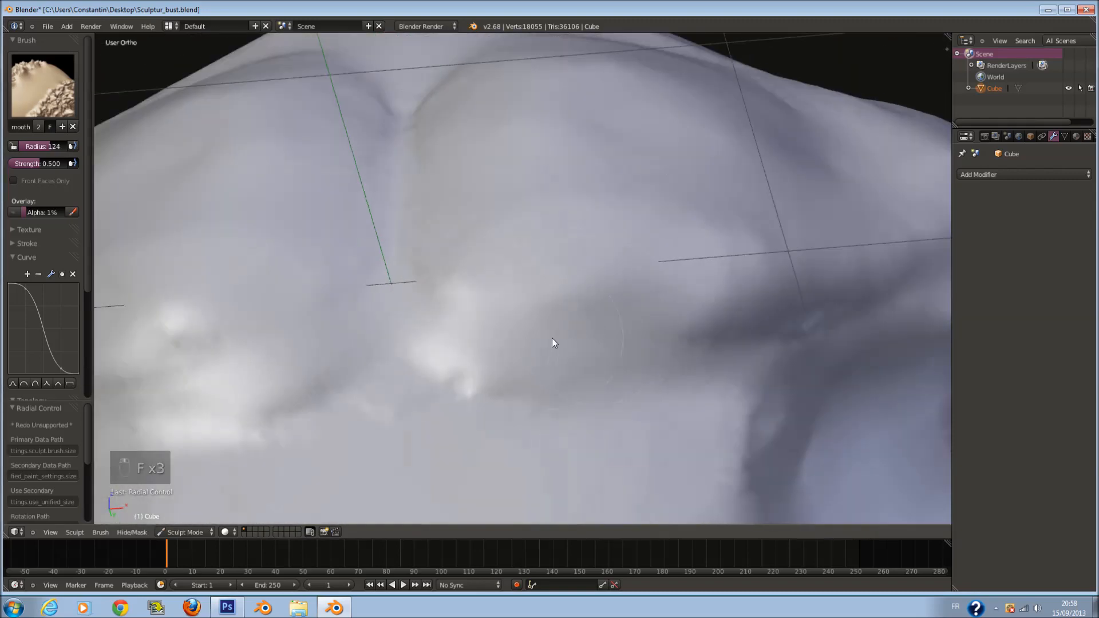
pyautogui.click(548, 342)
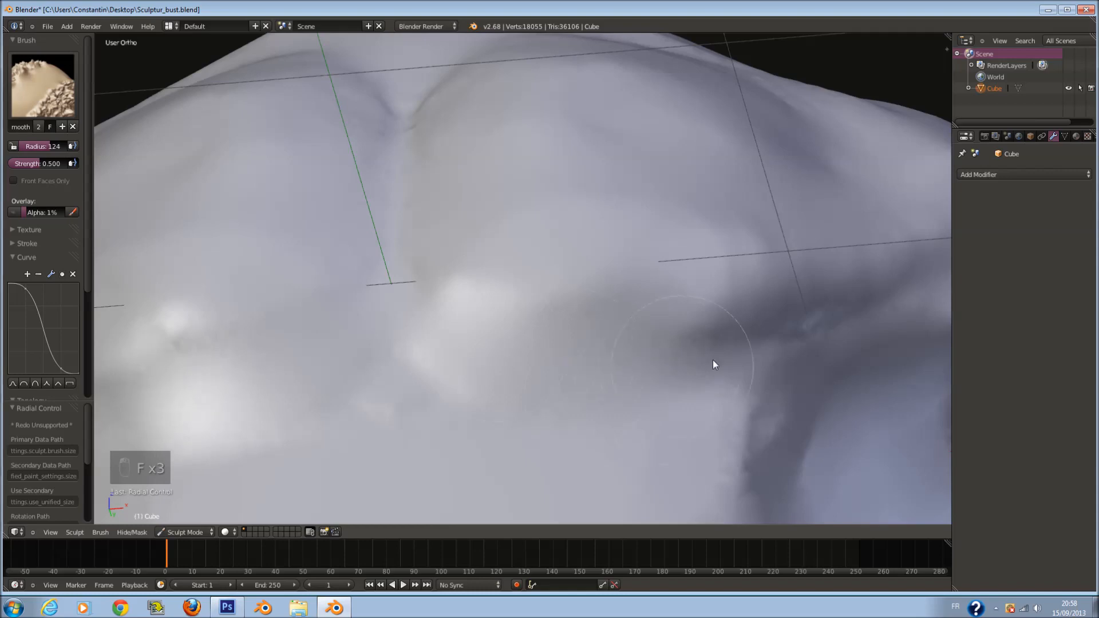
# Step: Enlarge the Smooth brush radius to 200, reduce it slightly, and blend the lower chest into the ribs and armpit
pyautogui.moveTo(755, 362); pyautogui.dragTo(721, 361, button='middle')
pyautogui.press('f')
pyautogui.click(749, 369)
pyautogui.scroll(-2, 657, 368)
pyautogui.scroll(2, 657, 373)
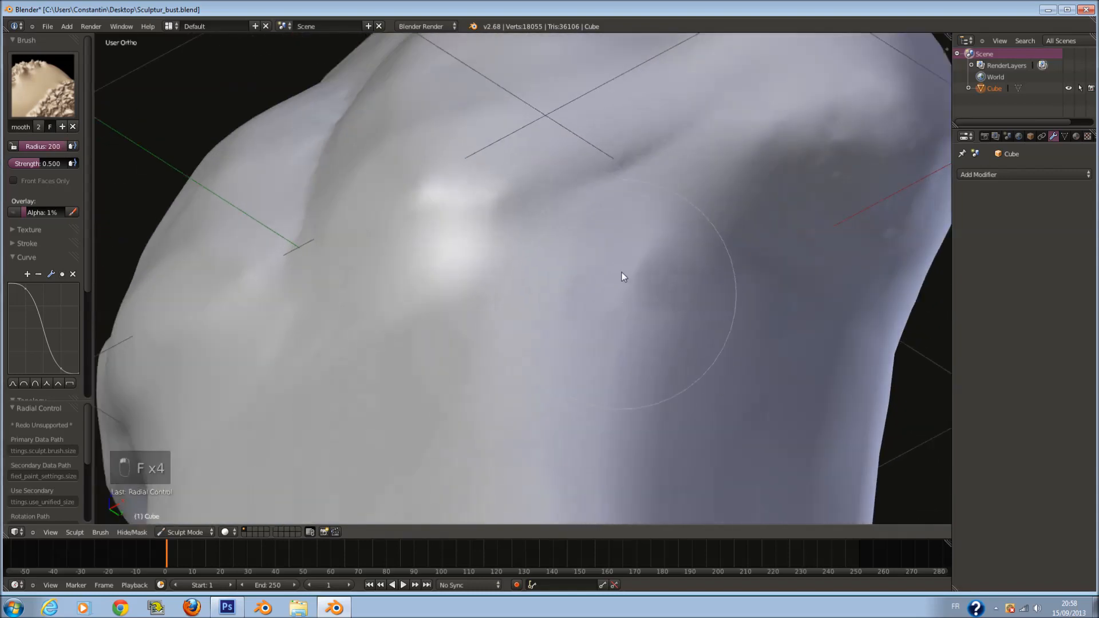
pyautogui.scroll(3, 467, 272)
pyautogui.press('f')
pyautogui.click(473, 275)
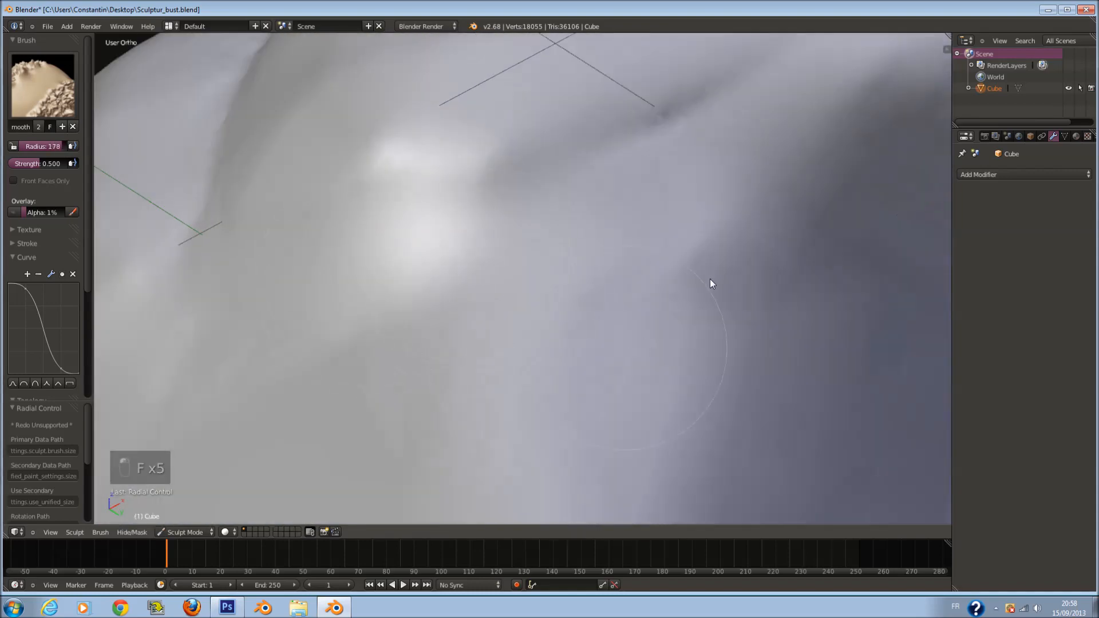
# Step: Set the Smooth brush radius to 174 and soften the upper chest from the central cleft outward to the shoulder
pyautogui.scroll(-4, 672, 272)
pyautogui.moveTo(589, 342); pyautogui.dragTo(672, 360, button='middle')
pyautogui.scroll(1, 670, 353)
pyautogui.scroll(-3, 507, 225)
pyautogui.moveTo(508, 226); pyautogui.dragTo(475, 206, button='middle')
pyautogui.scroll(3, 476, 206)
pyautogui.press('f')
pyautogui.click(561, 235)
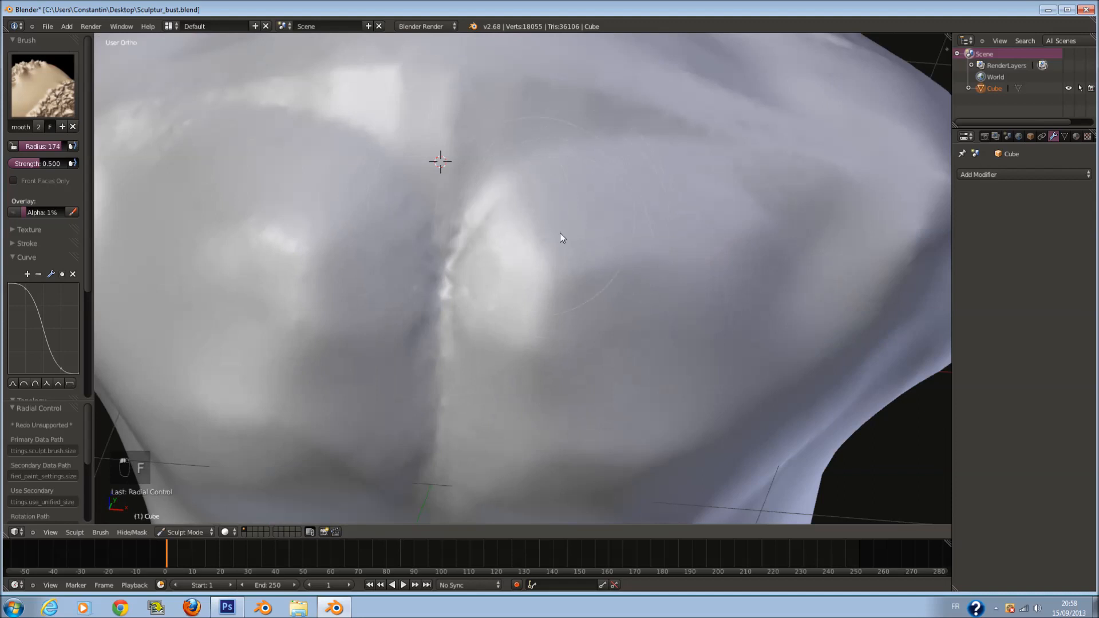
pyautogui.moveTo(496, 194)
pyautogui.mouseDown()
pyautogui.moveTo(546, 172)
pyautogui.moveTo(741, 169)
pyautogui.mouseUp()
# Step: Set the Smooth brush radius to 181 and soften the upper chest toward the collarbone and neck
pyautogui.keyDown('shift'); pyautogui.scroll(5, 783, 185); pyautogui.keyUp('shift')
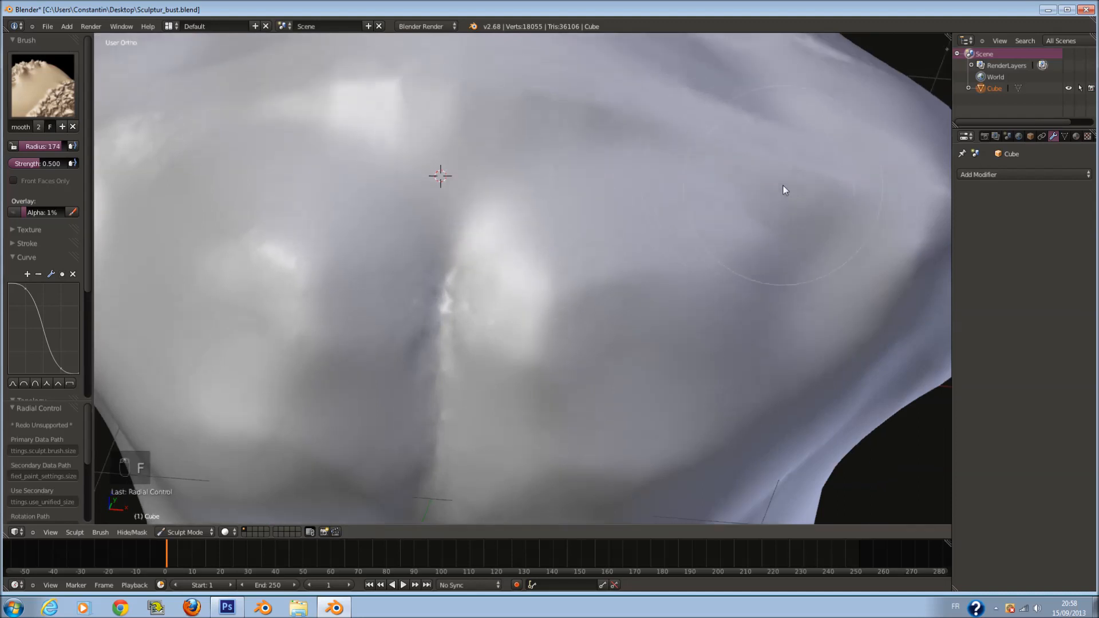
pyautogui.press('f')
pyautogui.click(769, 194)
pyautogui.keyDown('shift'); pyautogui.scroll(3, 496, 179); pyautogui.keyUp('shift')
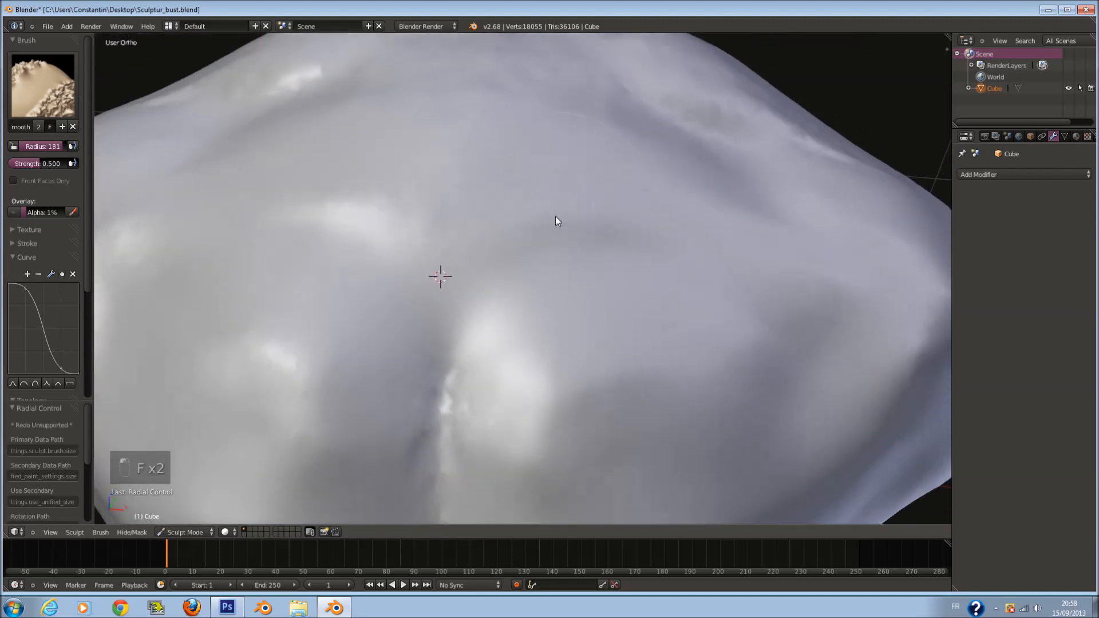
pyautogui.keyDown('shift'); pyautogui.scroll(4, 552, 201); pyautogui.keyUp('shift')
pyautogui.keyDown('shift'); pyautogui.scroll(2, 552, 196); pyautogui.keyUp('shift')
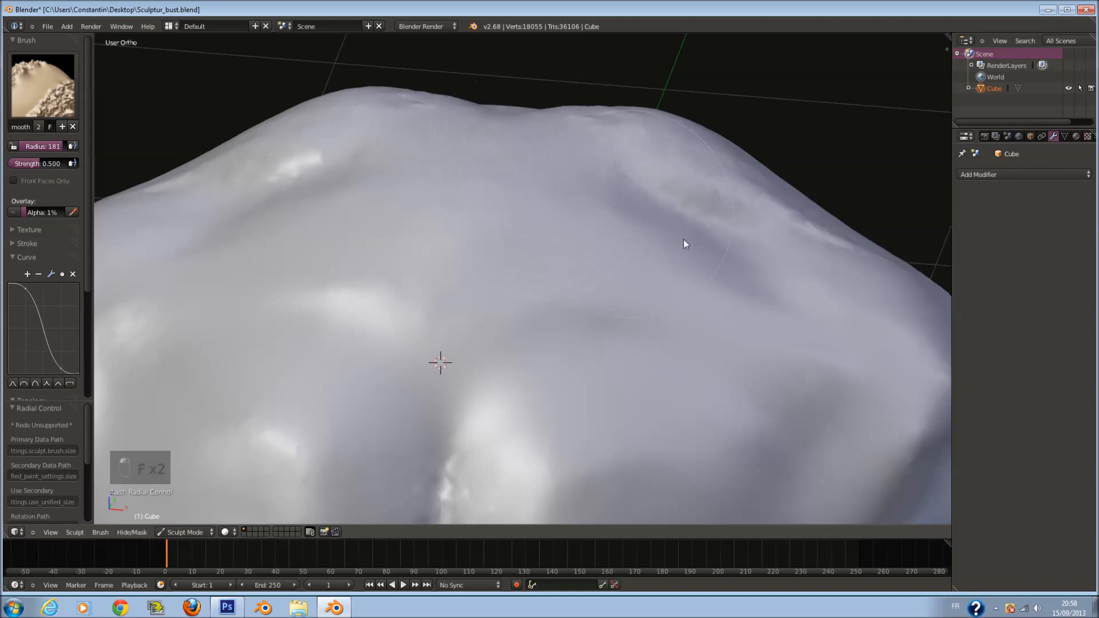
# Step: Smooth the harsh grooves and jagged edges on the upper back
pyautogui.moveTo(684, 242); pyautogui.dragTo(616, 310, button='middle')
pyautogui.moveTo(704, 372); pyautogui.dragTo(531, 228, button='middle')
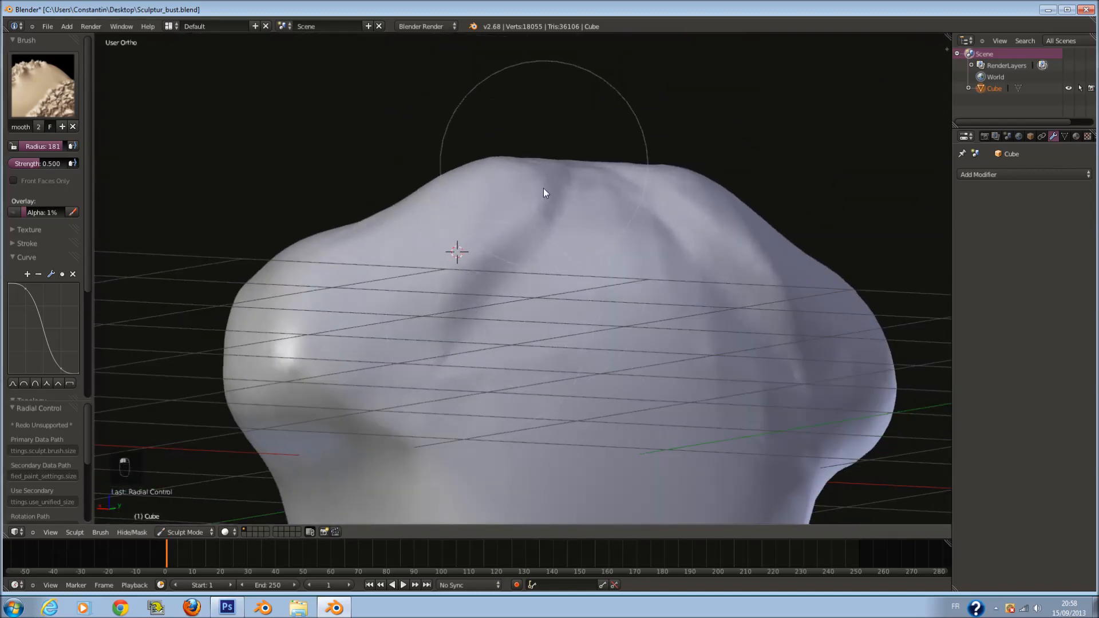
pyautogui.moveTo(544, 188); pyautogui.dragTo(523, 201, button='middle')
# Step: Switch to the Clay Strips brush and adjust its size
pyautogui.click(73, 95)
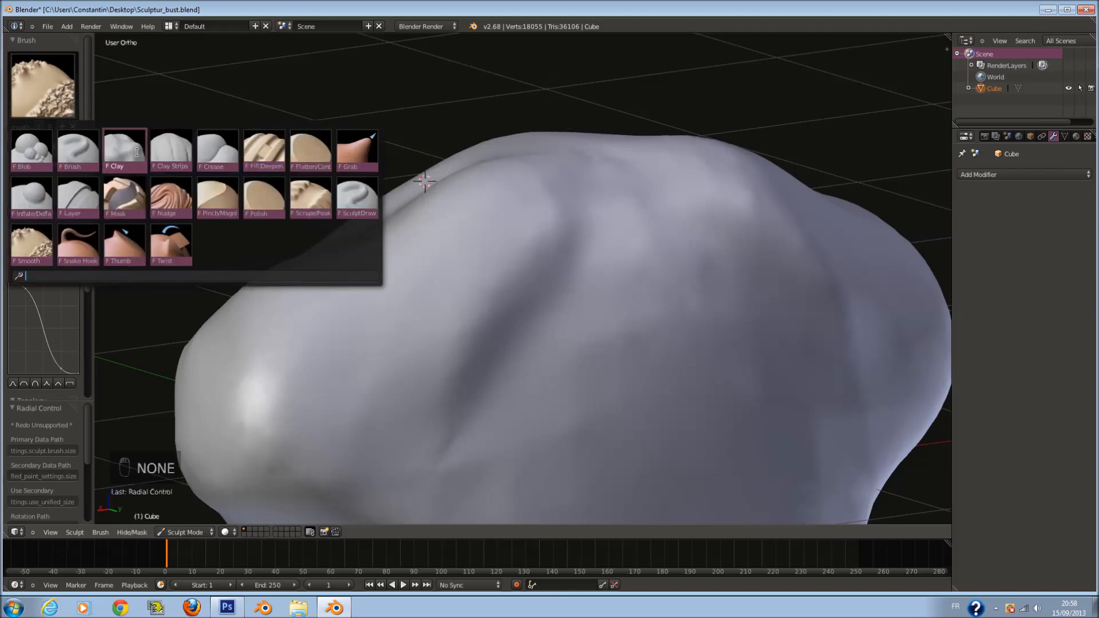
pyautogui.click(171, 152)
pyautogui.press('f')
pyautogui.click(362, 307)
# Step: Resize the Clay Strips brush and add a first clay stroke on the lower back from the back view
pyautogui.scroll(-4, 511, 267)
pyautogui.moveTo(512, 267); pyautogui.dragTo(534, 261, button='middle')
pyautogui.scroll(2, 533, 260)
pyautogui.moveTo(575, 332)
pyautogui.keyDown('shift'); pyautogui.mouseDown(button='middle')
pyautogui.moveTo(579, 259)
pyautogui.moveTo(537, 248)
pyautogui.mouseUp(button='middle'); pyautogui.keyUp('shift')
pyautogui.scroll(-2, 537, 247)
pyautogui.press('ctrl+KP_3')
pyautogui.press('ctrl+KP_2')
pyautogui.press('ctrl+KP_1')
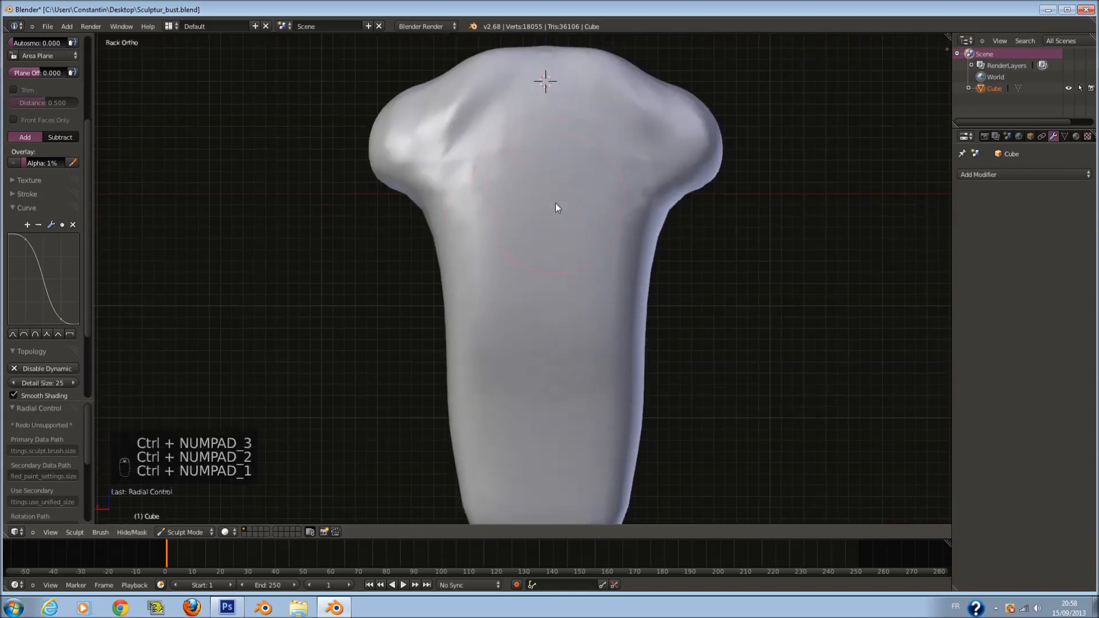
pyautogui.scroll(4, 556, 205)
pyautogui.press('f')
pyautogui.keyDown('ctrl'); pyautogui.scroll(-2, 437, 180); pyautogui.keyUp('ctrl')
pyautogui.press('f')
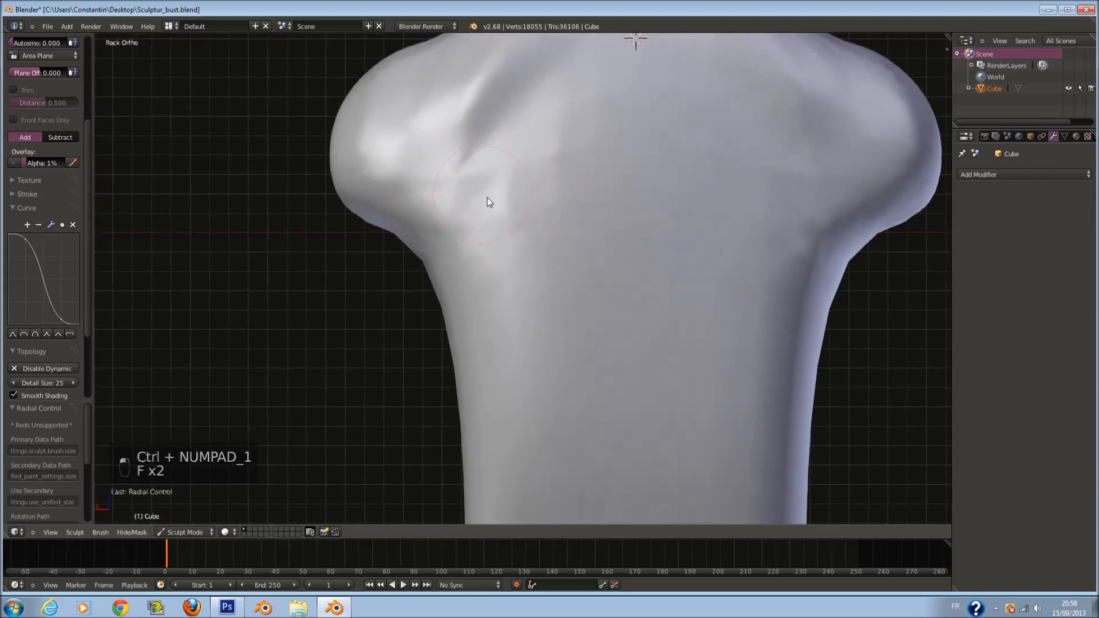
pyautogui.scroll(-2, 516, 240)
pyautogui.keyDown('shift'); pyautogui.scroll(-2, 538, 270); pyautogui.keyUp('shift')
pyautogui.press('f')
pyautogui.click(549, 287)
pyautogui.keyDown('shift'); pyautogui.scroll(-3, 549, 287); pyautogui.keyUp('shift')
pyautogui.scroll(-1, 537, 331)
pyautogui.scroll(1, 537, 331)
pyautogui.moveTo(544, 338)
pyautogui.mouseDown()
pyautogui.moveTo(467, 179)
pyautogui.moveTo(571, 373)
pyautogui.moveTo(441, 120)
pyautogui.moveTo(582, 388)
pyautogui.mouseUp()
# Step: Build up diagonal latissimus strips between the lower back and the shoulders
pyautogui.moveTo(582, 388); pyautogui.dragTo(550, 358, button='middle')
pyautogui.press('f')
pyautogui.moveTo(554, 387)
pyautogui.mouseDown()
pyautogui.moveTo(529, 356)
pyautogui.moveTo(430, 99)
pyautogui.mouseUp()
pyautogui.press('f')
pyautogui.click(453, 116)
pyautogui.moveTo(470, 133); pyautogui.dragTo(462, 164, button='middle')
pyautogui.press('f')
pyautogui.click(463, 160)
pyautogui.moveTo(463, 113)
pyautogui.mouseDown()
pyautogui.moveTo(610, 343)
pyautogui.moveTo(423, 93)
pyautogui.moveTo(572, 371)
pyautogui.moveTo(401, 87)
pyautogui.moveTo(564, 343)
pyautogui.moveTo(412, 66)
pyautogui.moveTo(588, 321)
pyautogui.moveTo(572, 319)
pyautogui.mouseUp()
# Step: Readjust the brush size and add short clay strokes near the lower end of the back strips
pyautogui.moveTo(571, 315); pyautogui.dragTo(563, 313, button='middle')
pyautogui.press('f')
pyautogui.click(560, 316)
pyautogui.moveTo(559, 317)
pyautogui.mouseDown()
pyautogui.moveTo(462, 162)
pyautogui.moveTo(575, 356)
pyautogui.mouseUp()
pyautogui.keyDown('shift'); pyautogui.moveTo(565, 403); pyautogui.dragTo(558, 275, button='middle'); pyautogui.keyUp('shift')
pyautogui.moveTo(515, 275)
pyautogui.mouseDown()
pyautogui.moveTo(555, 315)
pyautogui.moveTo(590, 421)
pyautogui.moveTo(519, 280)
pyautogui.mouseUp()
pyautogui.press('f')
pyautogui.click(571, 335)
# Step: Thicken the latissimus bands with long strokes running between the armpit area and the lower back
pyautogui.moveTo(543, 281)
pyautogui.mouseDown(button='middle')
pyautogui.moveTo(566, 335)
pyautogui.moveTo(589, 343)
pyautogui.mouseUp(button='middle')
pyautogui.moveTo(589, 382)
pyautogui.mouseDown()
pyautogui.moveTo(545, 358)
pyautogui.moveTo(568, 346)
pyautogui.moveTo(480, 29)
pyautogui.moveTo(505, 127)
pyautogui.mouseUp()
pyautogui.keyDown('shift'); pyautogui.moveTo(506, 127); pyautogui.dragTo(506, 228, button='middle'); pyautogui.keyUp('shift')
pyautogui.moveTo(487, 166)
pyautogui.mouseDown()
pyautogui.moveTo(510, 185)
pyautogui.moveTo(472, 125)
pyautogui.moveTo(578, 326)
pyautogui.mouseUp()
pyautogui.moveTo(578, 325)
pyautogui.mouseDown(button='middle')
pyautogui.moveTo(585, 269)
pyautogui.moveTo(425, 269)
pyautogui.moveTo(593, 249)
pyautogui.moveTo(577, 320)
pyautogui.mouseUp(button='middle')
pyautogui.press('f')
pyautogui.click(577, 253)
pyautogui.scroll(2, 633, 242)
# Step: Resize the brush and add clay over the shoulder blade toward the rear of the shoulder
pyautogui.moveTo(634, 242)
pyautogui.mouseDown(button='middle')
pyautogui.moveTo(670, 251)
pyautogui.moveTo(675, 293)
pyautogui.mouseUp(button='middle')
pyautogui.press('f')
pyautogui.click(673, 251)
pyautogui.press('f')
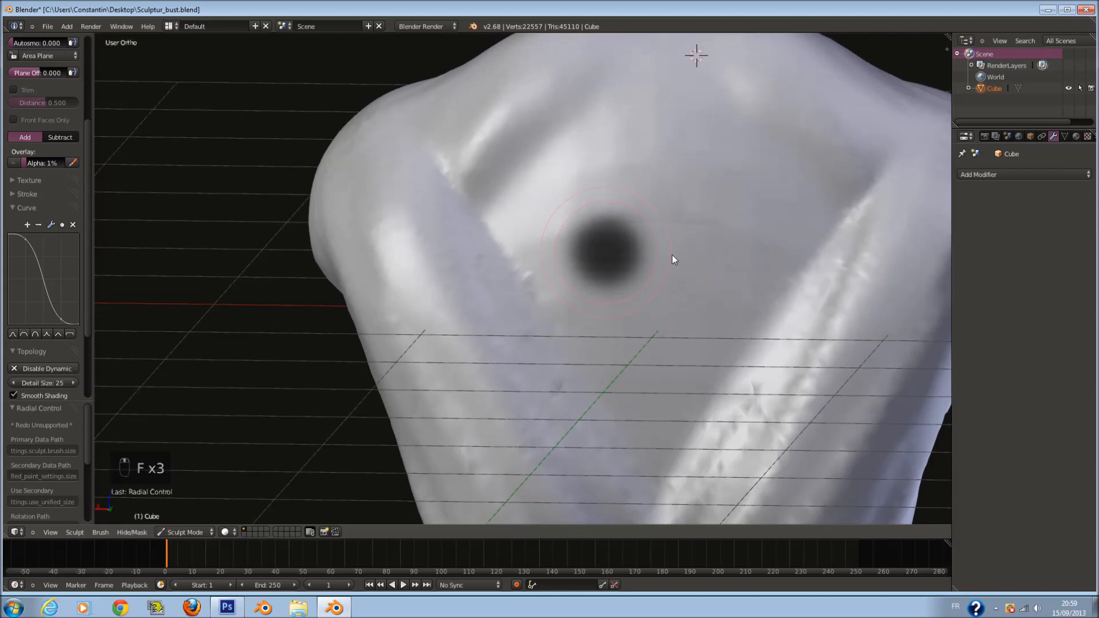
pyautogui.click(671, 255)
pyautogui.moveTo(574, 191)
pyautogui.mouseDown()
pyautogui.moveTo(569, 270)
pyautogui.moveTo(569, 200)
pyautogui.moveTo(509, 229)
pyautogui.moveTo(569, 137)
pyautogui.moveTo(589, 358)
pyautogui.moveTo(562, 287)
pyautogui.moveTo(537, 286)
pyautogui.moveTo(461, 190)
pyautogui.moveTo(524, 174)
pyautogui.mouseUp()
pyautogui.moveTo(506, 164); pyautogui.dragTo(531, 180, button='middle')
pyautogui.press('f')
pyautogui.click(524, 176)
pyautogui.keyDown('shift'); pyautogui.scroll(3, 524, 176); pyautogui.keyUp('shift')
pyautogui.moveTo(485, 234)
pyautogui.mouseDown()
pyautogui.moveTo(585, 134)
pyautogui.moveTo(586, 113)
pyautogui.moveTo(496, 192)
pyautogui.mouseUp()
# Step: Build up muscle volume around the side of the shoulder with resized clay strokes
pyautogui.press('f')
pyautogui.moveTo(495, 191); pyautogui.dragTo(568, 212, button='middle')
pyautogui.click(506, 190)
pyautogui.press('f')
pyautogui.click(569, 215)
pyautogui.moveTo(530, 238)
pyautogui.mouseDown()
pyautogui.moveTo(554, 266)
pyautogui.moveTo(440, 342)
pyautogui.mouseUp()
pyautogui.moveTo(468, 302); pyautogui.dragTo(544, 276, button='middle')
pyautogui.press('f')
pyautogui.click(544, 276)
pyautogui.moveTo(558, 190)
pyautogui.mouseDown()
pyautogui.moveTo(561, 176)
pyautogui.moveTo(650, 249)
pyautogui.moveTo(618, 229)
pyautogui.mouseUp()
# Step: Sculpt muscle ridges across the shoulder toward the front of the torso
pyautogui.moveTo(669, 240); pyautogui.dragTo(592, 234, button='middle')
pyautogui.press('f')
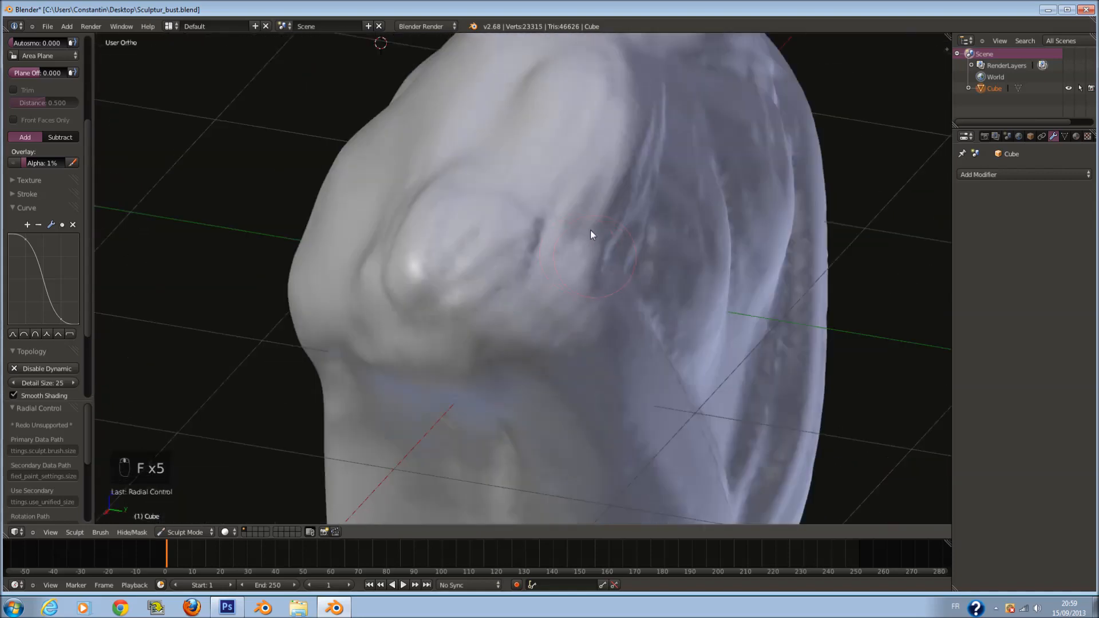
pyautogui.moveTo(480, 173); pyautogui.dragTo(578, 179, button='middle')
pyautogui.press('f')
pyautogui.click(566, 180)
pyautogui.moveTo(504, 235)
pyautogui.mouseDown()
pyautogui.moveTo(468, 288)
pyautogui.moveTo(517, 139)
pyautogui.moveTo(509, 174)
pyautogui.moveTo(566, 244)
pyautogui.moveTo(578, 166)
pyautogui.mouseUp()
pyautogui.press('f')
pyautogui.moveTo(567, 182); pyautogui.dragTo(590, 234, button='middle')
pyautogui.moveTo(391, 201)
pyautogui.mouseDown()
pyautogui.moveTo(491, 160)
pyautogui.moveTo(404, 191)
pyautogui.mouseUp()
# Step: Add clay strokes to the pectorals beside the central chest cleft to suggest muscle fibres
pyautogui.moveTo(407, 166); pyautogui.dragTo(487, 176, button='middle')
pyautogui.press('f')
pyautogui.press('f')
pyautogui.click(440, 214)
pyautogui.moveTo(441, 214)
pyautogui.mouseDown()
pyautogui.moveTo(320, 273)
pyautogui.moveTo(384, 297)
pyautogui.moveTo(380, 343)
pyautogui.moveTo(350, 385)
pyautogui.mouseUp()
pyautogui.moveTo(429, 201)
pyautogui.mouseDown()
pyautogui.moveTo(495, 138)
pyautogui.moveTo(445, 180)
pyautogui.mouseUp()
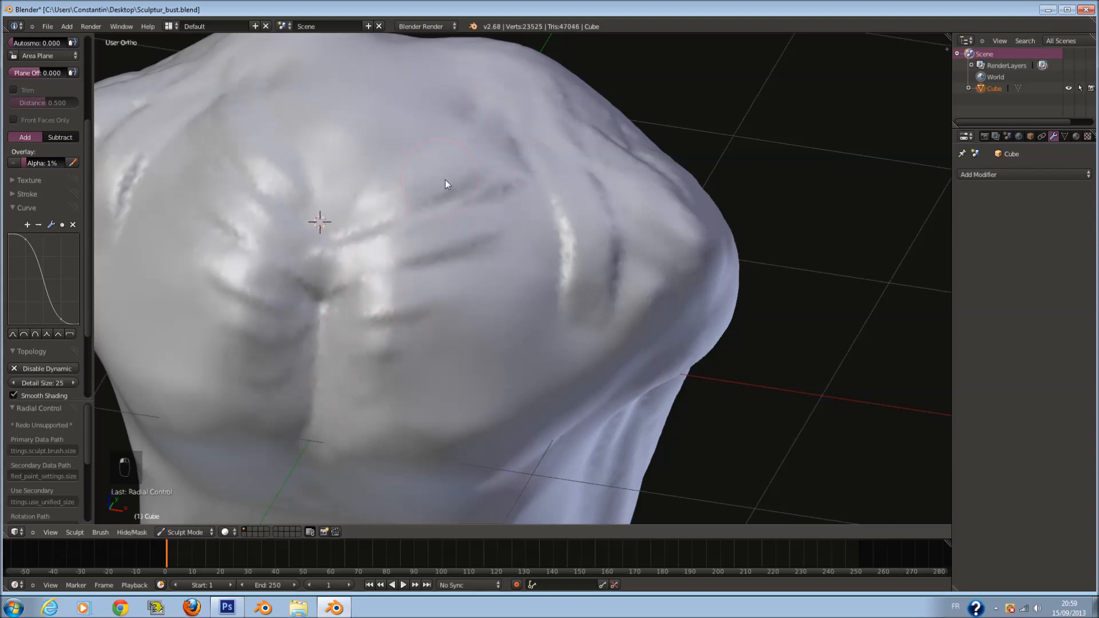
# Step: Resize the brush and sculpt the uppermost pair of abdominal muscles just below the chest
pyautogui.scroll(-5, 527, 346)
pyautogui.press('KP_1')
pyautogui.moveTo(419, 309); pyautogui.dragTo(552, 258, button='middle')
pyautogui.scroll(2, 592, 260)
pyautogui.moveTo(439, 237); pyautogui.dragTo(539, 238, button='middle')
pyautogui.press('f')
pyautogui.click(606, 215)
pyautogui.press('f')
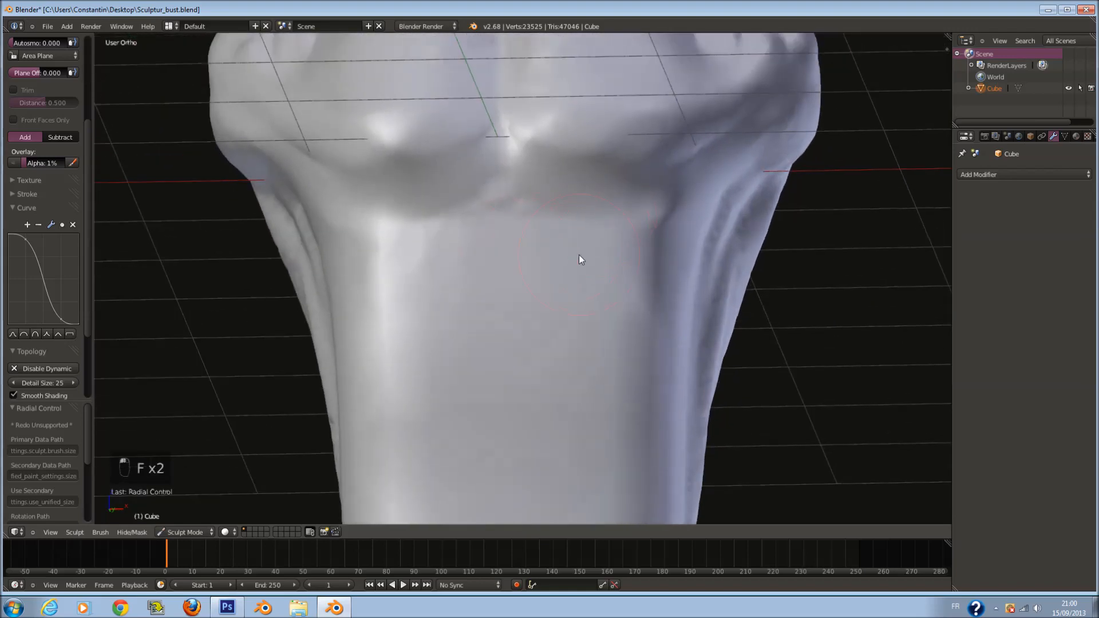
pyautogui.click(582, 255)
pyautogui.scroll(3, 572, 252)
pyautogui.moveTo(515, 229)
pyautogui.mouseDown()
pyautogui.moveTo(606, 239)
pyautogui.moveTo(564, 266)
pyautogui.moveTo(674, 293)
pyautogui.moveTo(578, 276)
pyautogui.mouseUp()
# Step: Sculpt a second pair of abdominal muscles below the first from the front view
pyautogui.press('f')
pyautogui.click(642, 253)
pyautogui.scroll(-3, 636, 263)
pyautogui.scroll(-4, 572, 287)
pyautogui.press('KP_1')
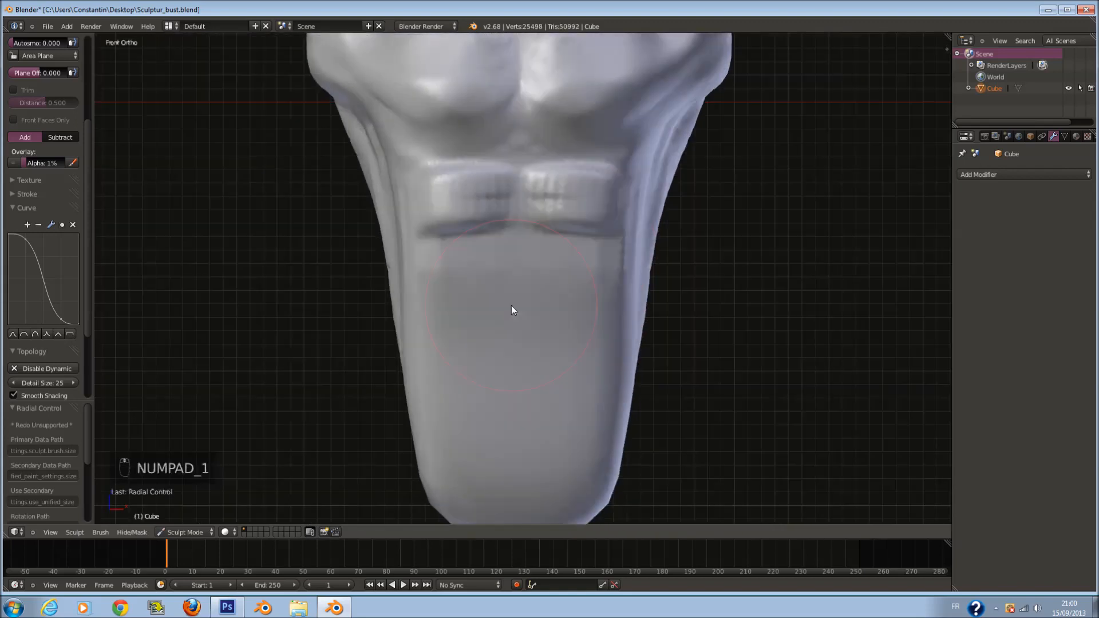
pyautogui.scroll(2, 552, 246)
pyautogui.press('f')
pyautogui.moveTo(555, 214)
pyautogui.mouseDown()
pyautogui.moveTo(609, 221)
pyautogui.moveTo(578, 226)
pyautogui.moveTo(565, 197)
pyautogui.moveTo(580, 252)
pyautogui.mouseUp()
pyautogui.scroll(-2, 618, 315)
pyautogui.scroll(3, 555, 301)
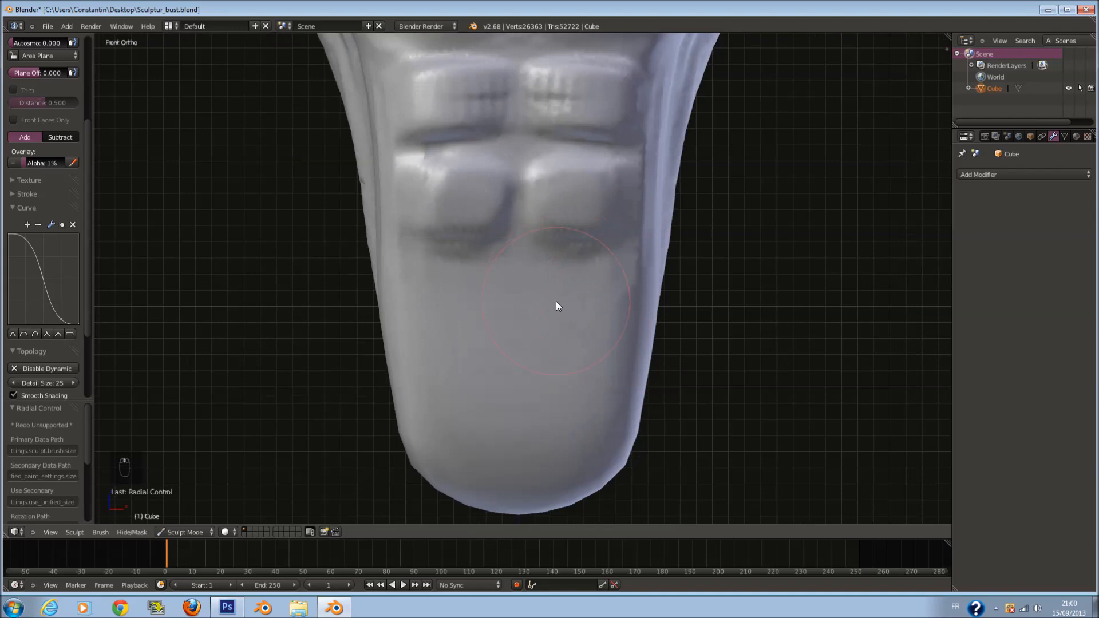
# Step: Try a clay stroke below the second pair of abdominal muscles and undo it
pyautogui.press('f')
pyautogui.click(552, 301)
pyautogui.moveTo(550, 326); pyautogui.dragTo(563, 312)
pyautogui.hotkey('ctrl', 'z')
# Step: Build up the lower abdomen and its outer edges tapering down toward the pelvis
pyautogui.scroll(-3, 568, 297)
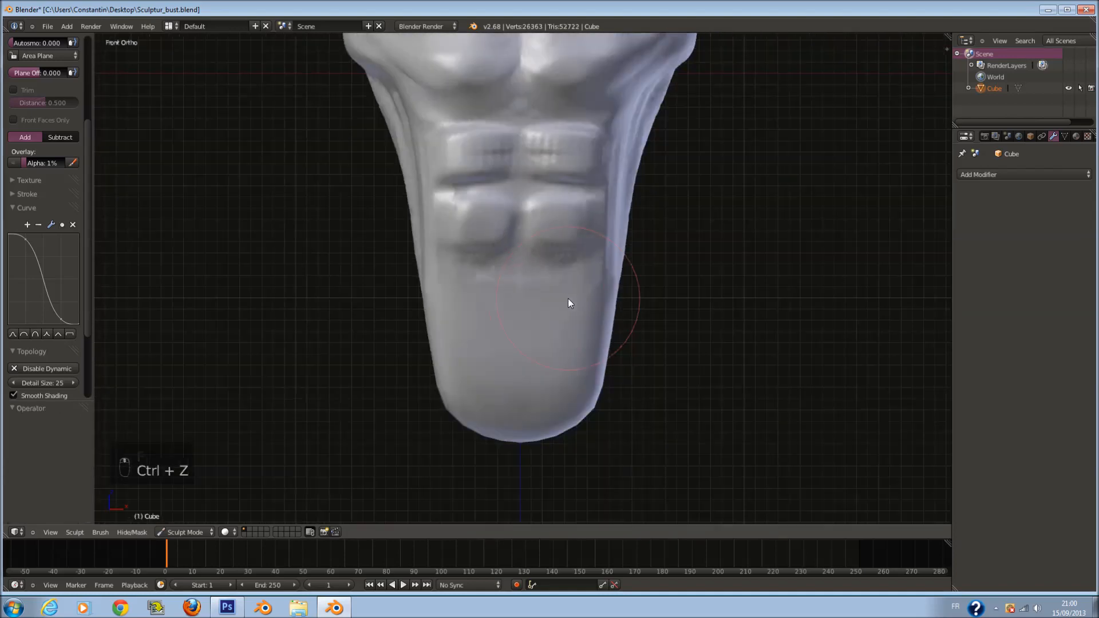
pyautogui.scroll(3, 568, 297)
pyautogui.moveTo(635, 297)
pyautogui.mouseDown()
pyautogui.moveTo(556, 294)
pyautogui.moveTo(589, 431)
pyautogui.mouseUp()
pyautogui.keyDown('shift'); pyautogui.moveTo(582, 431); pyautogui.dragTo(581, 359, button='middle'); pyautogui.keyUp('shift')
pyautogui.press('f')
pyautogui.click(555, 295)
pyautogui.moveTo(547, 292)
pyautogui.mouseDown()
pyautogui.moveTo(545, 390)
pyautogui.moveTo(534, 344)
pyautogui.moveTo(582, 345)
pyautogui.moveTo(591, 432)
pyautogui.moveTo(594, 363)
pyautogui.moveTo(663, 241)
pyautogui.moveTo(581, 389)
pyautogui.moveTo(534, 226)
pyautogui.moveTo(520, 389)
pyautogui.moveTo(628, 272)
pyautogui.moveTo(510, 382)
pyautogui.mouseUp()
# Step: Set the brush radius to 102 and add clay along the outer side of the abdominal muscles
pyautogui.moveTo(658, 361)
pyautogui.mouseDown(button='middle')
pyautogui.moveTo(544, 352)
pyautogui.moveTo(582, 341)
pyautogui.mouseUp(button='middle')
pyautogui.press('f')
pyautogui.click(576, 339)
pyautogui.keyDown('shift'); pyautogui.moveTo(435, 193); pyautogui.dragTo(430, 254, button='middle'); pyautogui.keyUp('shift')
pyautogui.scroll(-2, 433, 258)
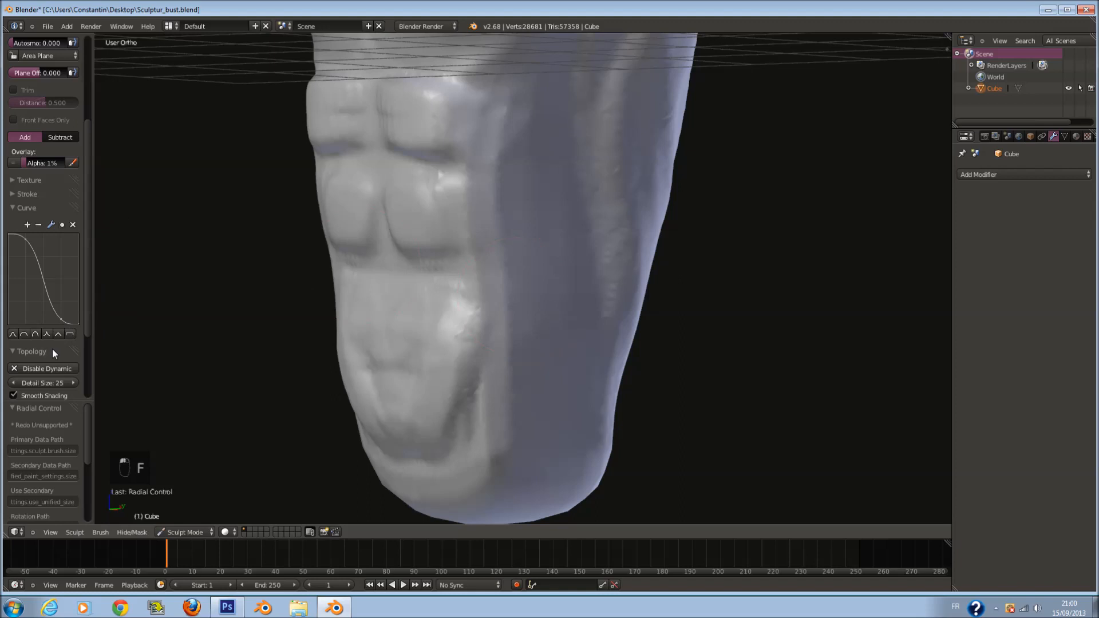
pyautogui.scroll(2, 43, 206)
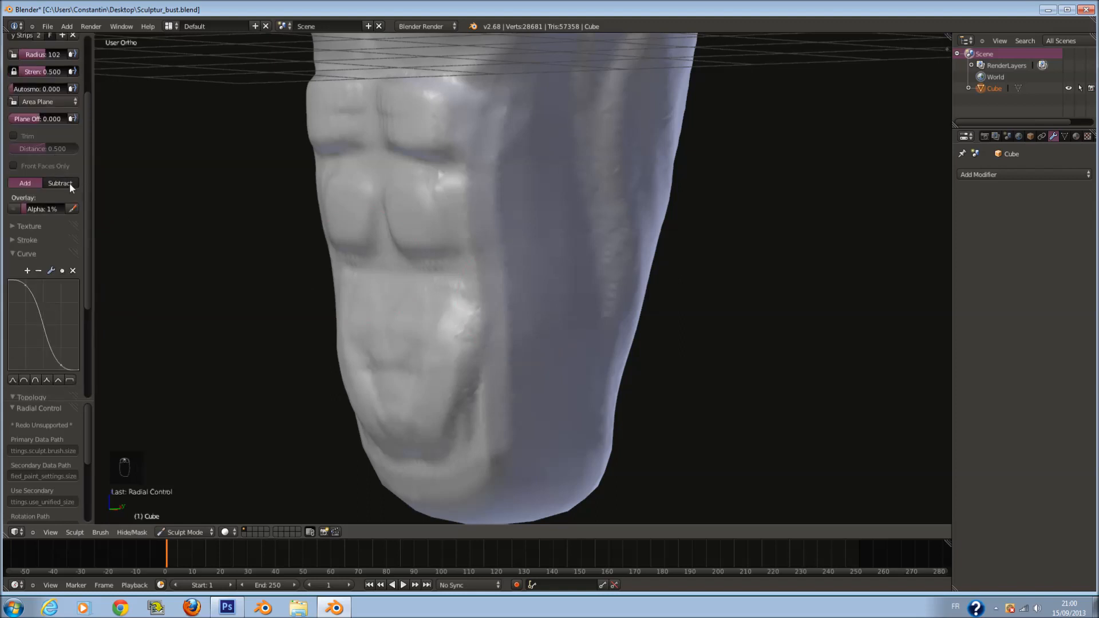
pyautogui.scroll(2, 250, 257)
pyautogui.scroll(1, 345, 226)
pyautogui.scroll(1, 344, 223)
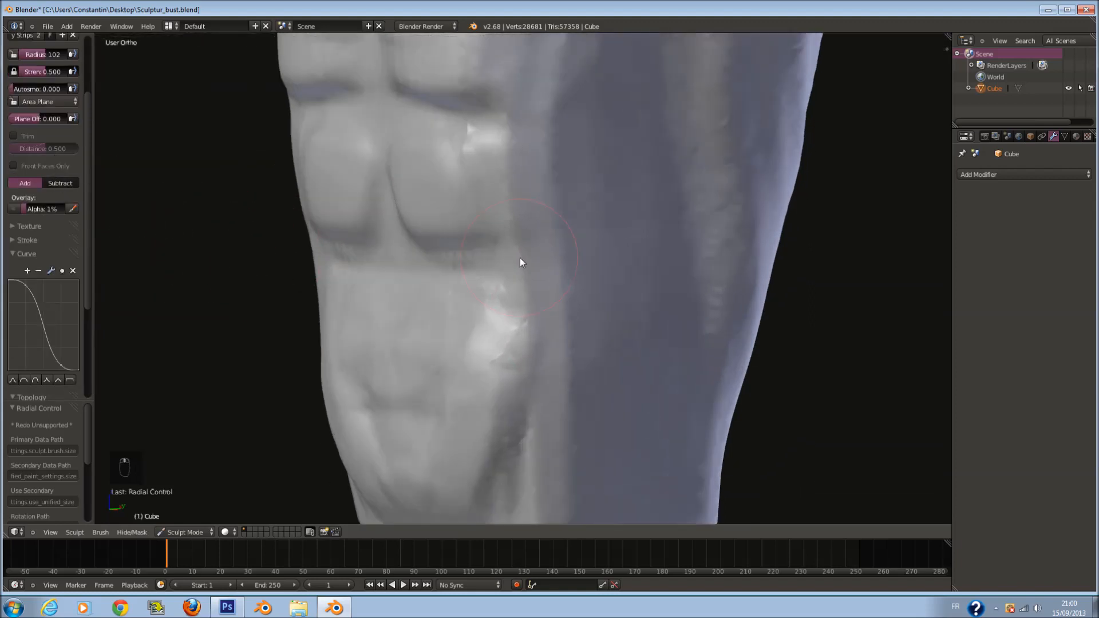
pyautogui.scroll(1, 520, 257)
pyautogui.moveTo(528, 300)
pyautogui.mouseDown()
pyautogui.moveTo(564, 154)
pyautogui.moveTo(555, 133)
pyautogui.mouseUp()
# Step: Set the brush radius to 145 and build up the oblique area beside the abdominal muscles
pyautogui.moveTo(541, 179)
pyautogui.keyDown('shift'); pyautogui.mouseDown(button='middle')
pyautogui.moveTo(541, 235)
pyautogui.moveTo(586, 269)
pyautogui.mouseUp(button='middle'); pyautogui.keyUp('shift')
pyautogui.scroll(-2, 541, 235)
pyautogui.press('f')
pyautogui.click(568, 263)
pyautogui.moveTo(538, 245)
pyautogui.mouseDown()
pyautogui.moveTo(575, 282)
pyautogui.moveTo(578, 177)
pyautogui.moveTo(600, 143)
pyautogui.moveTo(559, 374)
pyautogui.mouseUp()
pyautogui.keyDown('shift'); pyautogui.moveTo(622, 400); pyautogui.dragTo(621, 314, button='middle'); pyautogui.keyUp('shift')
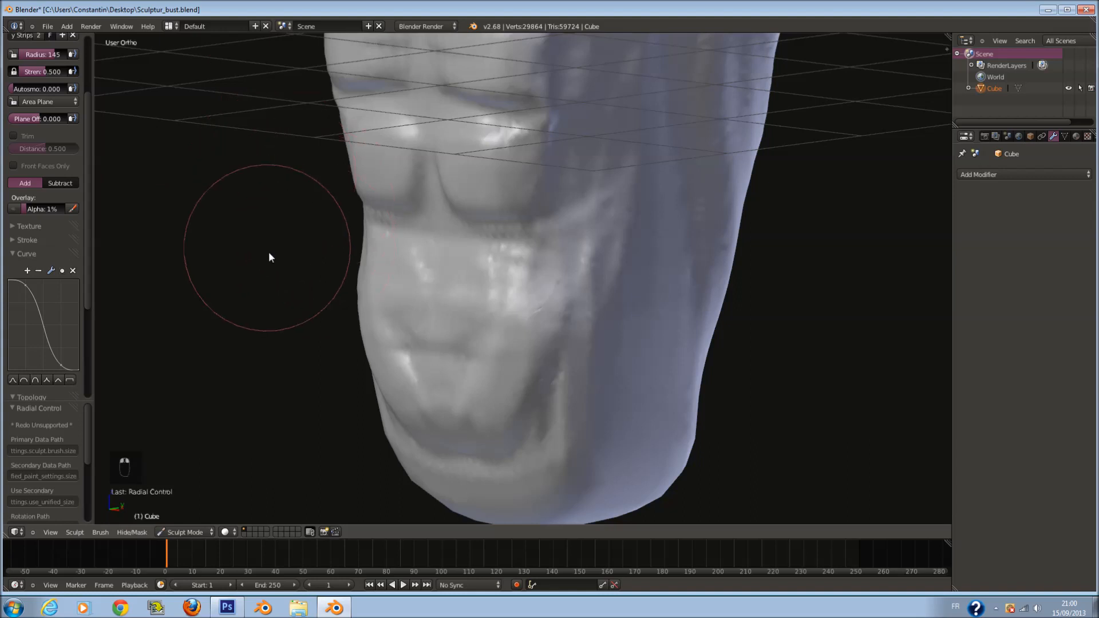
# Step: Lower the brush strength to 0.174 and add softer clay strokes down the waist beside the abdomen
pyautogui.hotkey('shift', 'f')
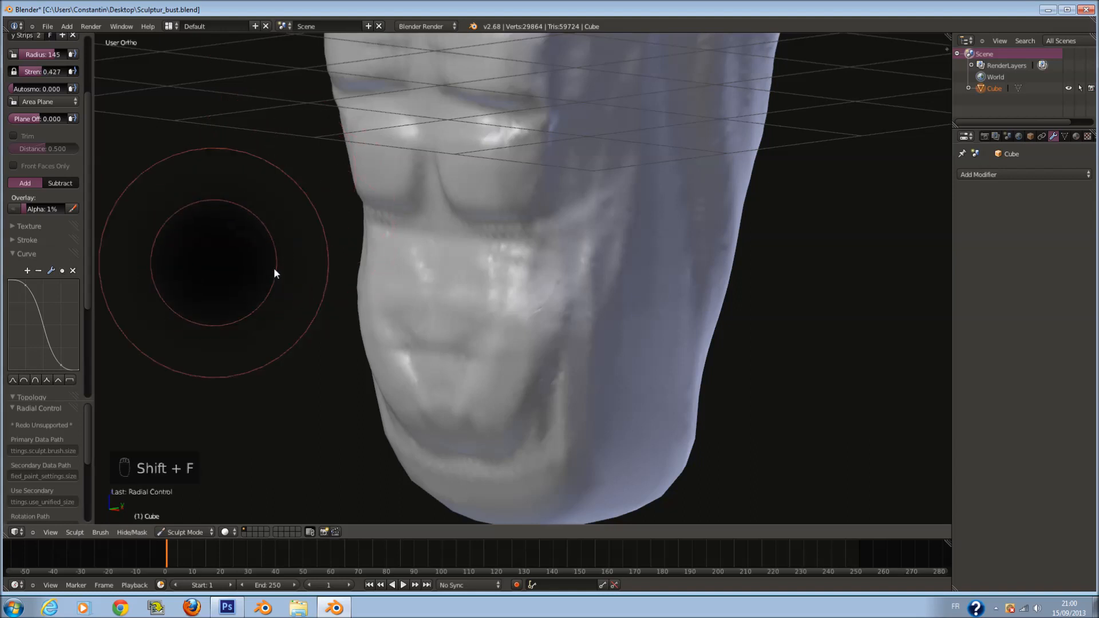
pyautogui.click(306, 287)
pyautogui.moveTo(596, 219); pyautogui.dragTo(595, 359)
# Step: Add light clay strokes around the edge of the lower abdomen and on the lower flank
pyautogui.moveTo(596, 350)
pyautogui.keyDown('ctrl'); pyautogui.mouseDown(button='middle')
pyautogui.moveTo(610, 267)
pyautogui.moveTo(606, 297)
pyautogui.moveTo(593, 238)
pyautogui.mouseUp(button='middle'); pyautogui.keyUp('ctrl')
pyautogui.scroll(-1, 584, 243)
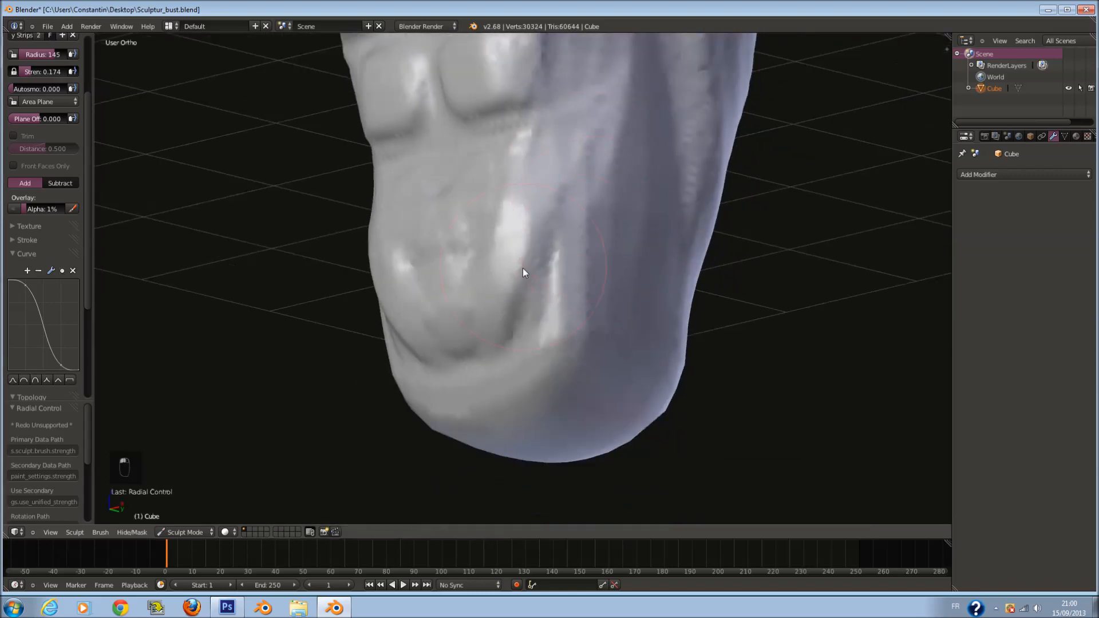
pyautogui.moveTo(566, 304)
pyautogui.mouseDown()
pyautogui.moveTo(523, 375)
pyautogui.moveTo(497, 392)
pyautogui.mouseUp()
pyautogui.moveTo(559, 300); pyautogui.dragTo(447, 315, button='middle')
pyautogui.moveTo(475, 281)
pyautogui.mouseDown()
pyautogui.moveTo(472, 359)
pyautogui.moveTo(493, 263)
pyautogui.moveTo(530, 270)
pyautogui.mouseUp()
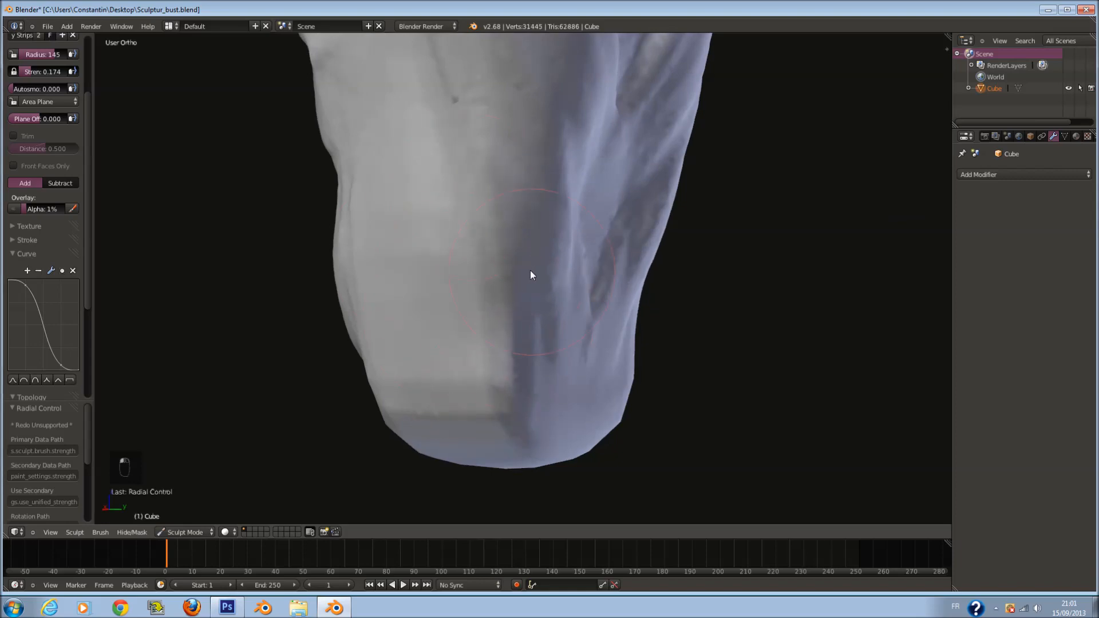
# Step: Switch to the Smooth brush, adjust its radius and soften the upper abdominal muscles
pyautogui.keyDown('shift'); pyautogui.scroll(8, 530, 270); pyautogui.keyUp('shift')
pyautogui.scroll(-3, 530, 255)
pyautogui.moveTo(530, 256)
pyautogui.mouseDown(button='middle')
pyautogui.moveTo(544, 279)
pyautogui.moveTo(623, 263)
pyautogui.moveTo(612, 241)
pyautogui.mouseUp(button='middle')
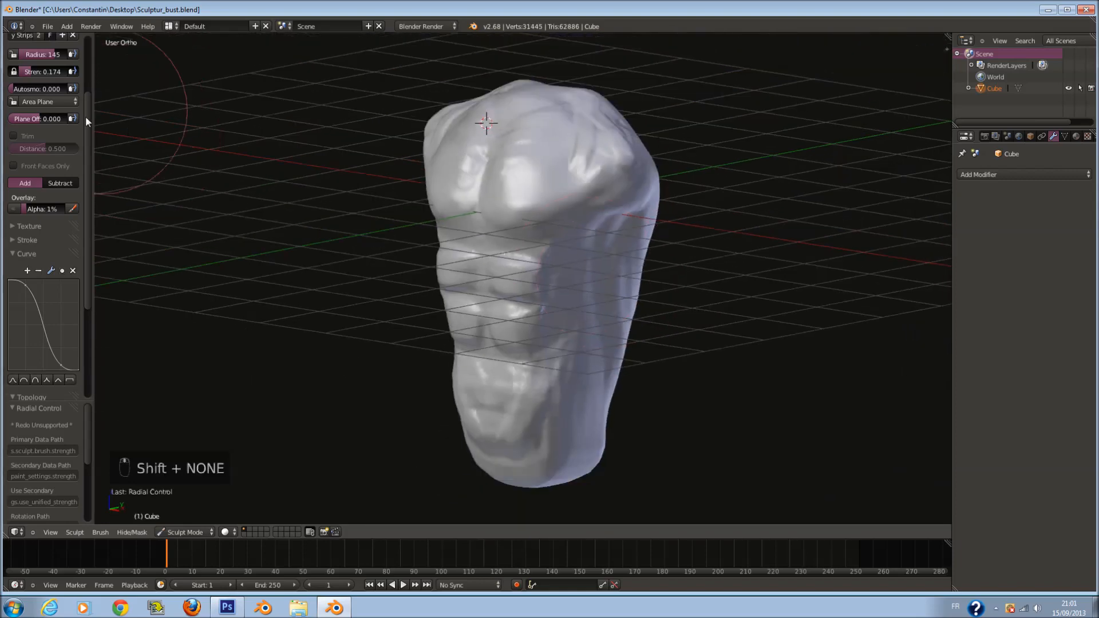
pyautogui.scroll(4, 85, 116)
pyautogui.click(47, 83)
pyautogui.click(37, 247)
pyautogui.scroll(3, 496, 238)
pyautogui.press('f')
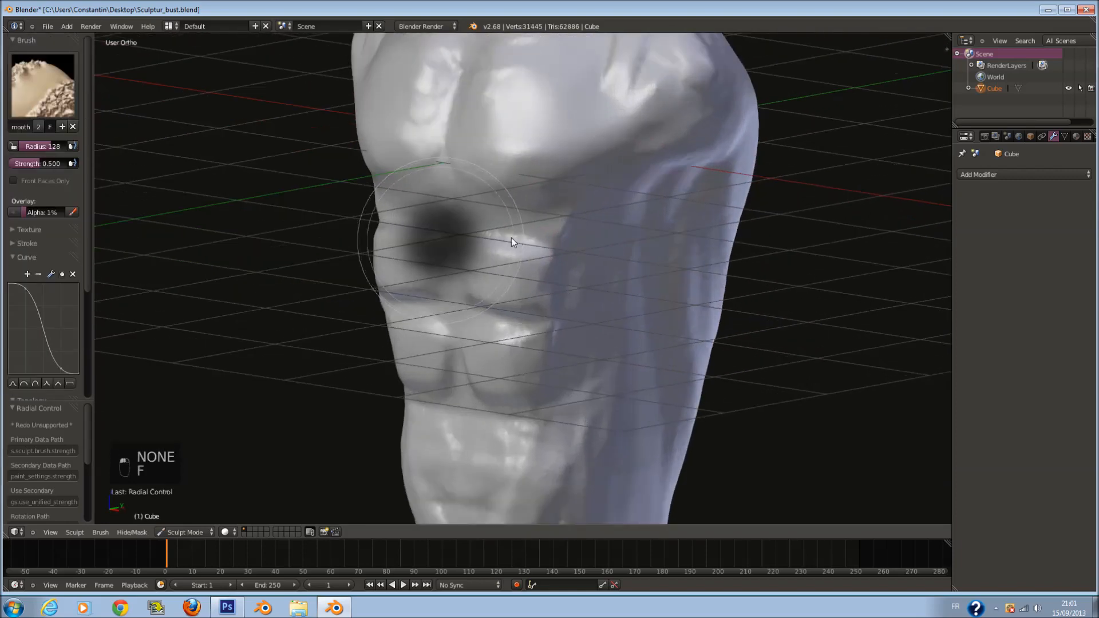
pyautogui.click(506, 240)
pyautogui.scroll(3, 519, 255)
pyautogui.moveTo(495, 220)
pyautogui.mouseDown()
pyautogui.moveTo(439, 243)
pyautogui.moveTo(480, 317)
pyautogui.moveTo(498, 311)
pyautogui.moveTo(585, 205)
pyautogui.moveTo(578, 325)
pyautogui.mouseUp()
# Step: Resize the Smooth brush and smooth across the middle and lower abdominal muscles
pyautogui.moveTo(578, 325); pyautogui.dragTo(581, 278, button='middle')
pyautogui.press('f')
pyautogui.click(592, 283)
pyautogui.moveTo(579, 241)
pyautogui.mouseDown()
pyautogui.moveTo(548, 189)
pyautogui.moveTo(479, 214)
pyautogui.moveTo(444, 280)
pyautogui.moveTo(467, 306)
pyautogui.mouseUp()
pyautogui.scroll(-1, 533, 311)
pyautogui.moveTo(534, 312)
pyautogui.keyDown('shift'); pyautogui.mouseDown(button='middle')
pyautogui.moveTo(499, 310)
pyautogui.moveTo(545, 289)
pyautogui.moveTo(547, 246)
pyautogui.mouseUp(button='middle'); pyautogui.keyUp('shift')
pyautogui.scroll(2, 572, 297)
pyautogui.moveTo(595, 345); pyautogui.dragTo(529, 337)
# Step: Set the Smooth brush radius to 165 and smooth the lower abdomen and the adjoining flank
pyautogui.scroll(-1, 744, 223)
pyautogui.press('f')
pyautogui.click(748, 280)
pyautogui.moveTo(738, 290)
pyautogui.mouseDown()
pyautogui.moveTo(674, 313)
pyautogui.moveTo(559, 174)
pyautogui.moveTo(596, 321)
pyautogui.moveTo(667, 130)
pyautogui.moveTo(720, 245)
pyautogui.moveTo(582, 397)
pyautogui.moveTo(667, 395)
pyautogui.mouseUp()
pyautogui.scroll(-1, 722, 325)
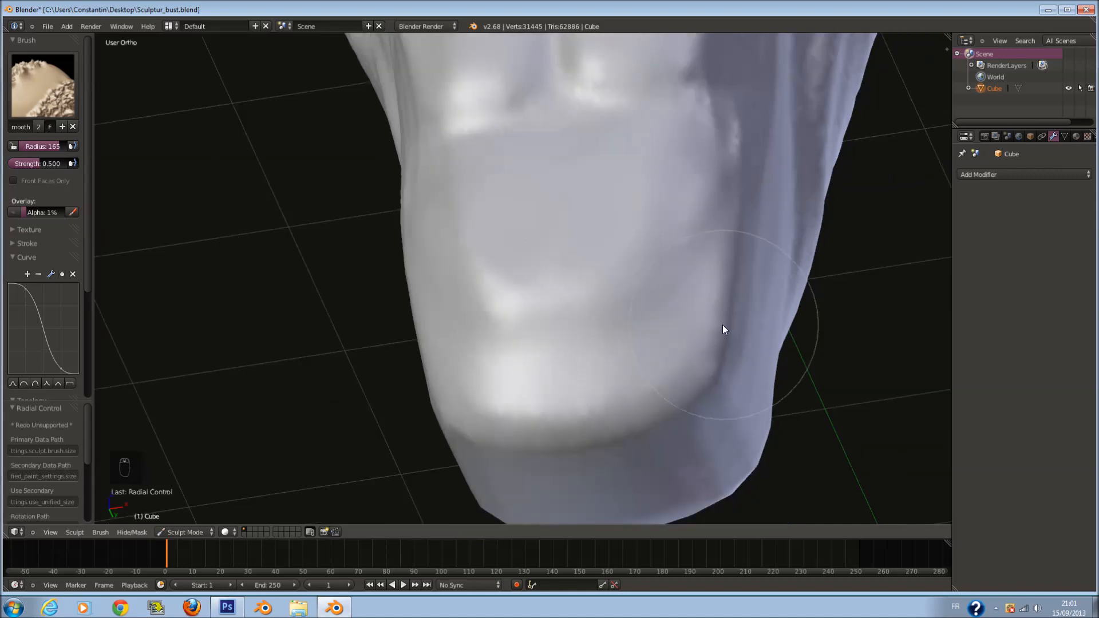
pyautogui.moveTo(723, 324); pyautogui.dragTo(603, 324, button='middle')
pyautogui.moveTo(604, 324)
pyautogui.mouseDown()
pyautogui.moveTo(513, 410)
pyautogui.moveTo(629, 366)
pyautogui.mouseUp()
pyautogui.moveTo(628, 366); pyautogui.dragTo(501, 381, button='middle')
pyautogui.moveTo(427, 436)
pyautogui.mouseDown()
pyautogui.moveTo(398, 348)
pyautogui.moveTo(379, 348)
pyautogui.mouseUp()
# Step: Set the Smooth brush radius to 196 and smooth the middle and lower back
pyautogui.moveTo(379, 348)
pyautogui.mouseDown(button='middle')
pyautogui.moveTo(407, 308)
pyautogui.moveTo(444, 336)
pyautogui.moveTo(413, 373)
pyautogui.mouseUp(button='middle')
pyautogui.press('f')
pyautogui.press('f')
pyautogui.click(401, 372)
pyautogui.moveTo(356, 256)
pyautogui.mouseDown(button='middle')
pyautogui.moveTo(371, 271)
pyautogui.moveTo(385, 256)
pyautogui.mouseUp(button='middle')
pyautogui.moveTo(457, 393); pyautogui.dragTo(516, 352, button='middle')
pyautogui.press('f')
pyautogui.click(518, 351)
pyautogui.moveTo(514, 343)
pyautogui.mouseDown()
pyautogui.moveTo(494, 255)
pyautogui.moveTo(456, 203)
pyautogui.moveTo(517, 146)
pyautogui.moveTo(485, 297)
pyautogui.mouseUp()
# Step: Reduce the Smooth brush radius to 154 and smooth the shoulder area
pyautogui.moveTo(532, 479); pyautogui.dragTo(483, 443, button='middle')
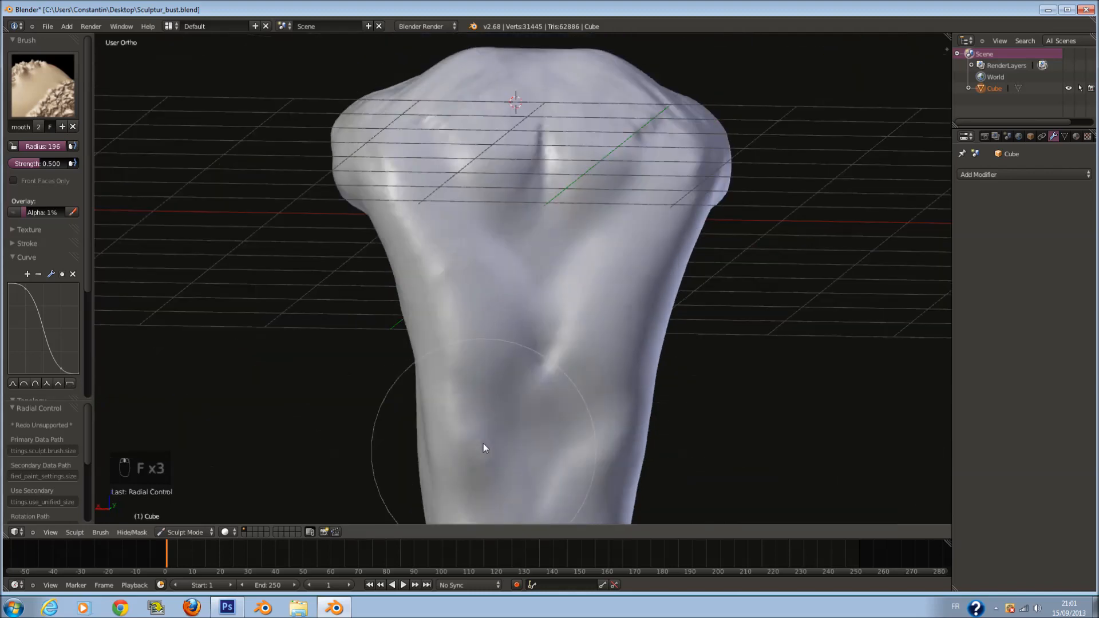
pyautogui.moveTo(380, 132)
pyautogui.mouseDown(button='middle')
pyautogui.moveTo(408, 172)
pyautogui.moveTo(563, 243)
pyautogui.mouseUp(button='middle')
pyautogui.press('f')
pyautogui.click(467, 204)
pyautogui.scroll(2, 508, 218)
pyautogui.moveTo(516, 174)
pyautogui.mouseDown()
pyautogui.moveTo(398, 290)
pyautogui.moveTo(351, 312)
pyautogui.mouseUp()
# Step: Smooth the creases on the chest muscle from the top of the torso
pyautogui.moveTo(582, 255); pyautogui.dragTo(538, 183, button='middle')
pyautogui.moveTo(581, 233)
pyautogui.mouseDown(button='middle')
pyautogui.moveTo(618, 301)
pyautogui.moveTo(587, 153)
pyautogui.mouseUp(button='middle')
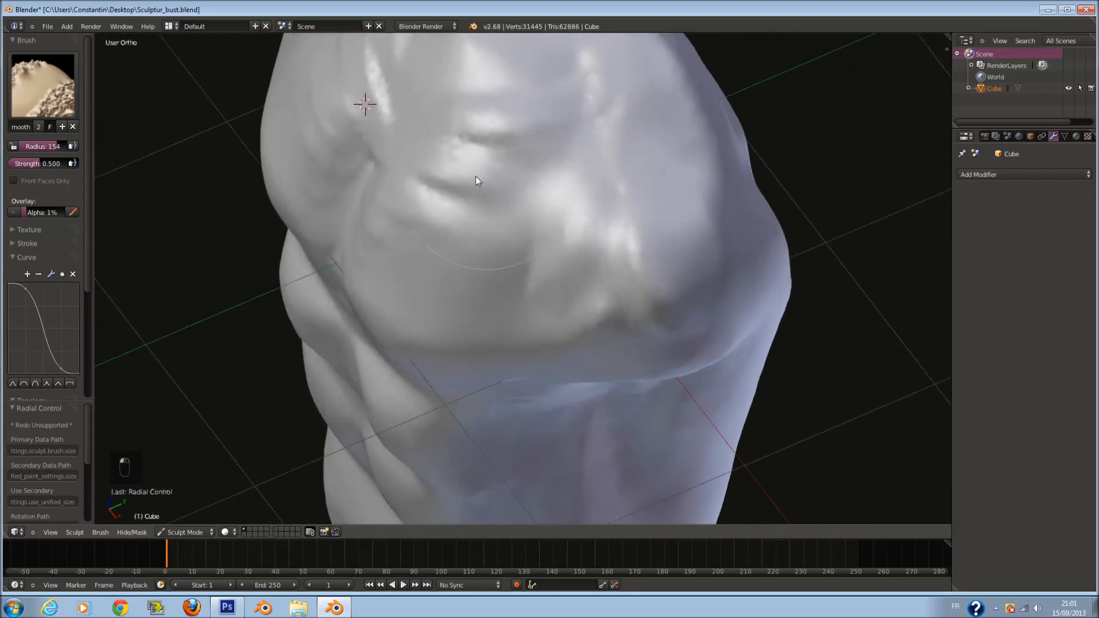
pyautogui.moveTo(481, 179); pyautogui.dragTo(513, 170, button='middle')
pyautogui.press('f')
pyautogui.moveTo(491, 211); pyautogui.dragTo(485, 288)
# Step: Set the Smooth brush radius to 193 and smooth down the side of the torso below the shoulder
pyautogui.scroll(-3, 484, 287)
pyautogui.moveTo(484, 287); pyautogui.dragTo(506, 186, button='middle')
pyautogui.scroll(-1, 541, 218)
pyautogui.scroll(-1, 542, 218)
pyautogui.moveTo(541, 218)
pyautogui.mouseDown(button='middle')
pyautogui.moveTo(387, 213)
pyautogui.moveTo(404, 235)
pyautogui.moveTo(373, 213)
pyautogui.mouseUp(button='middle')
pyautogui.scroll(3, 373, 213)
pyautogui.press('f')
pyautogui.click(565, 332)
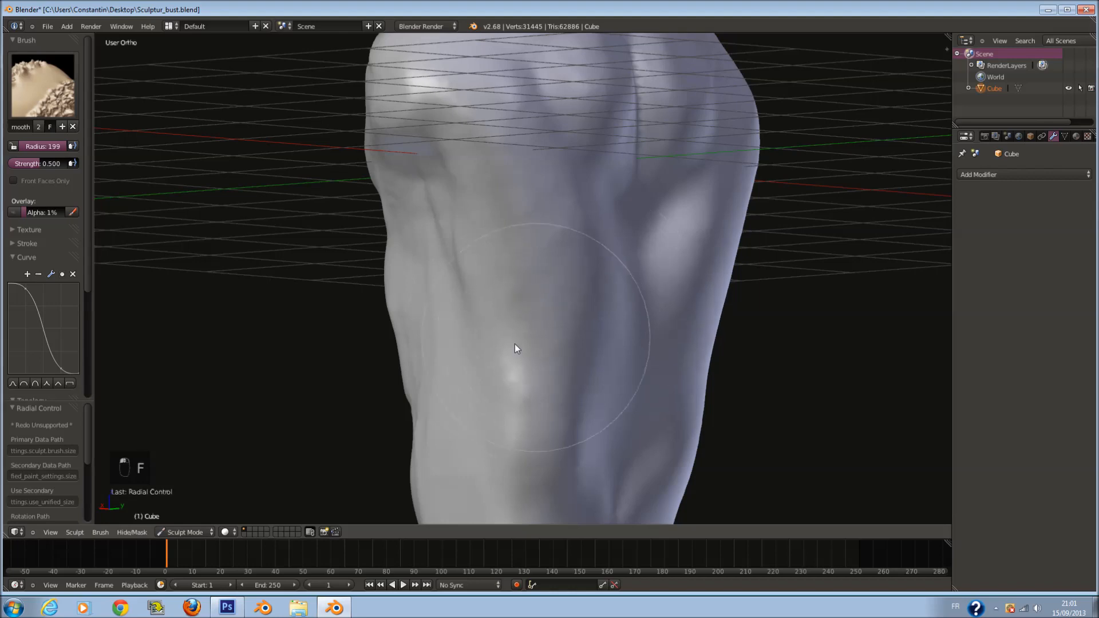
pyautogui.moveTo(503, 266); pyautogui.dragTo(571, 211, button='middle')
pyautogui.press('f')
pyautogui.click(565, 200)
pyautogui.keyDown('shift'); pyautogui.scroll(6, 561, 191); pyautogui.keyUp('shift')
pyautogui.scroll(1, 560, 192)
pyautogui.moveTo(552, 201)
pyautogui.mouseDown()
pyautogui.moveTo(526, 259)
pyautogui.moveTo(463, 256)
pyautogui.moveTo(530, 293)
pyautogui.moveTo(523, 369)
pyautogui.mouseUp()
# Step: Switch to the Polish brush, set its radius to 154 and flatten the upper abdominal muscles
pyautogui.scroll(-2, 520, 371)
pyautogui.moveTo(512, 372)
pyautogui.mouseDown(button='middle')
pyautogui.moveTo(482, 403)
pyautogui.moveTo(596, 393)
pyautogui.mouseUp(button='middle')
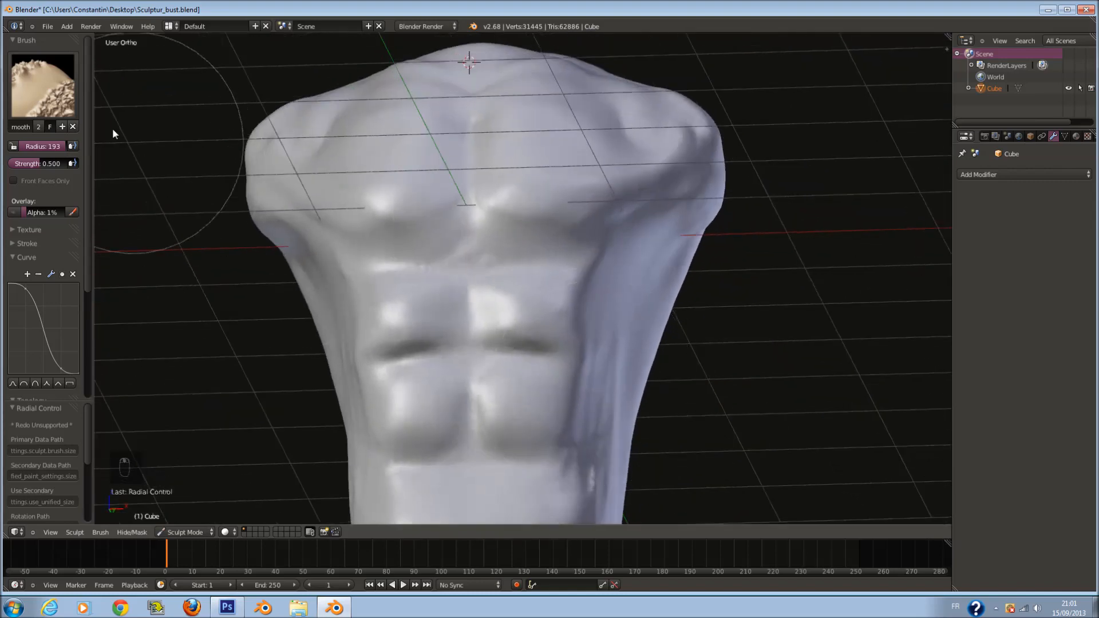
pyautogui.click(43, 86)
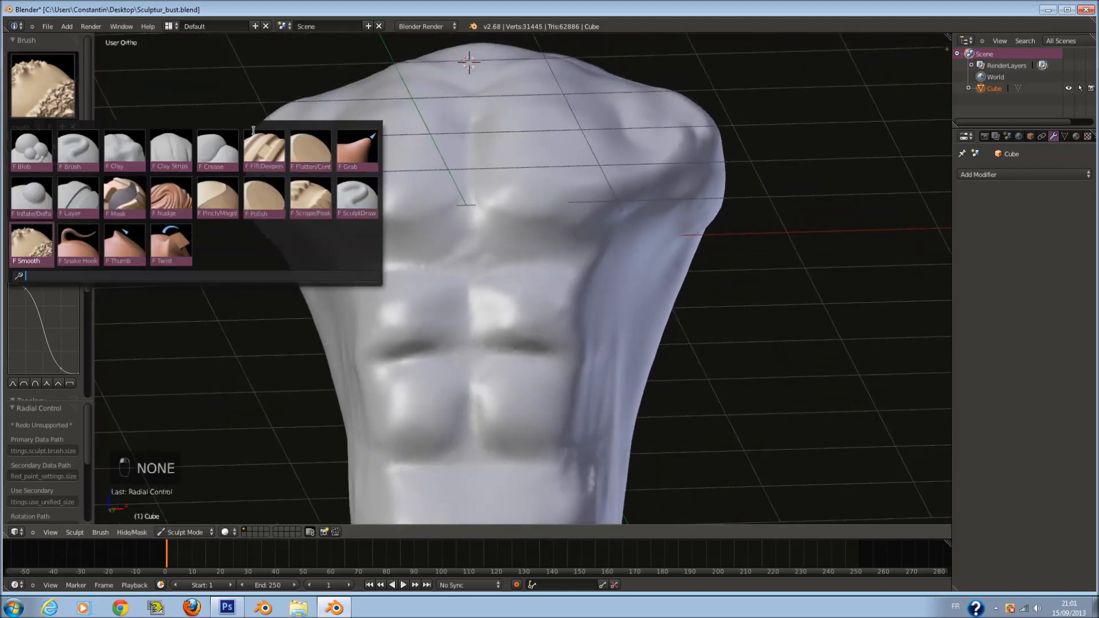
pyautogui.click(278, 205)
pyautogui.press('f')
pyautogui.click(541, 294)
pyautogui.scroll(2, 538, 293)
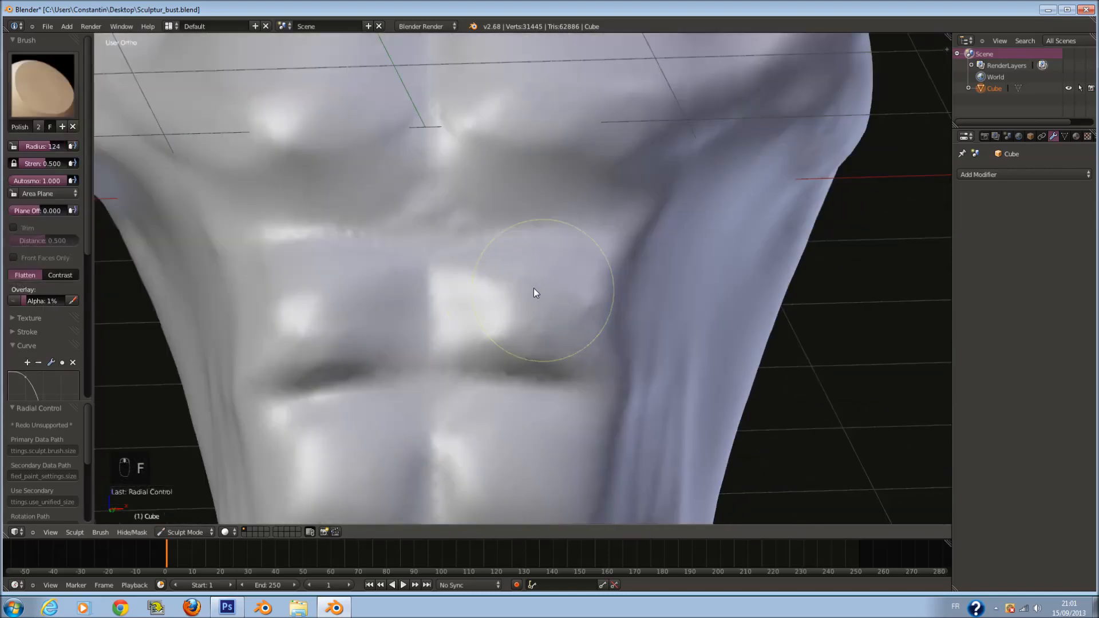
pyautogui.moveTo(533, 287); pyautogui.dragTo(516, 285, button='middle')
pyautogui.press('f')
pyautogui.click(523, 282)
pyautogui.scroll(2, 524, 291)
pyautogui.press('f')
pyautogui.click(533, 299)
pyautogui.moveTo(526, 299)
pyautogui.mouseDown()
pyautogui.moveTo(596, 294)
pyautogui.moveTo(448, 268)
pyautogui.moveTo(617, 253)
pyautogui.moveTo(516, 239)
pyautogui.moveTo(415, 256)
pyautogui.moveTo(395, 325)
pyautogui.moveTo(625, 351)
pyautogui.mouseUp()
# Step: Set the Polish brush radius to 156 and flatten the middle pair of abdominal muscles
pyautogui.scroll(-3, 624, 347)
pyautogui.moveTo(621, 345); pyautogui.dragTo(564, 304, button='middle')
pyautogui.moveTo(559, 275); pyautogui.dragTo(631, 298)
pyautogui.moveTo(631, 298)
pyautogui.mouseDown(button='middle')
pyautogui.moveTo(634, 315)
pyautogui.moveTo(594, 303)
pyautogui.mouseUp(button='middle')
pyautogui.scroll(2, 594, 304)
pyautogui.scroll(1, 512, 293)
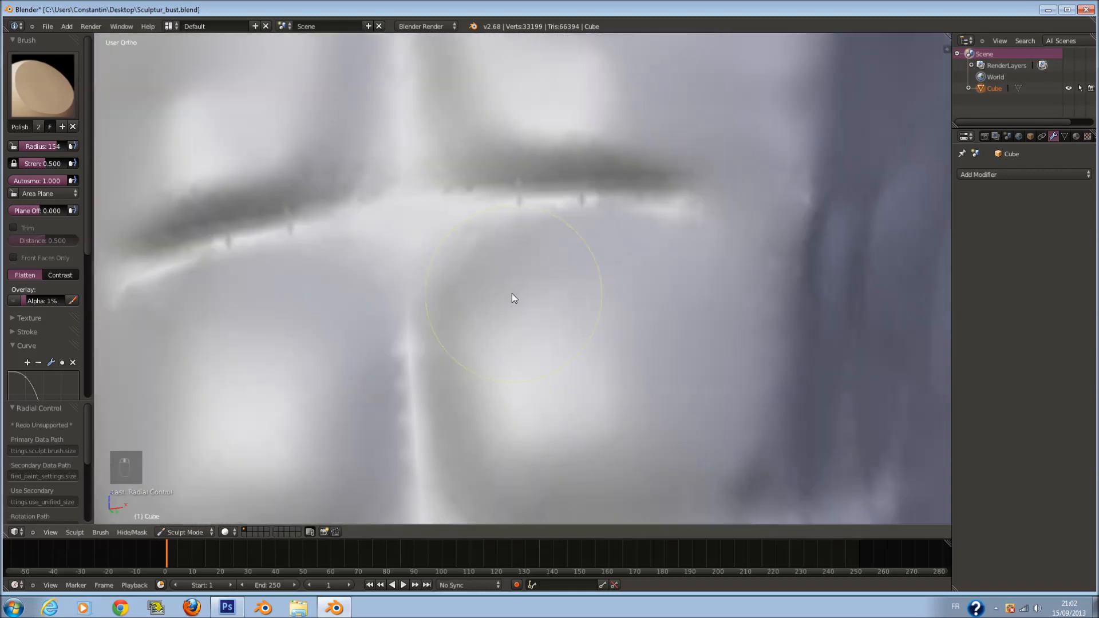
pyautogui.scroll(-1, 517, 293)
pyautogui.press('f')
pyautogui.press('f')
pyautogui.click(528, 299)
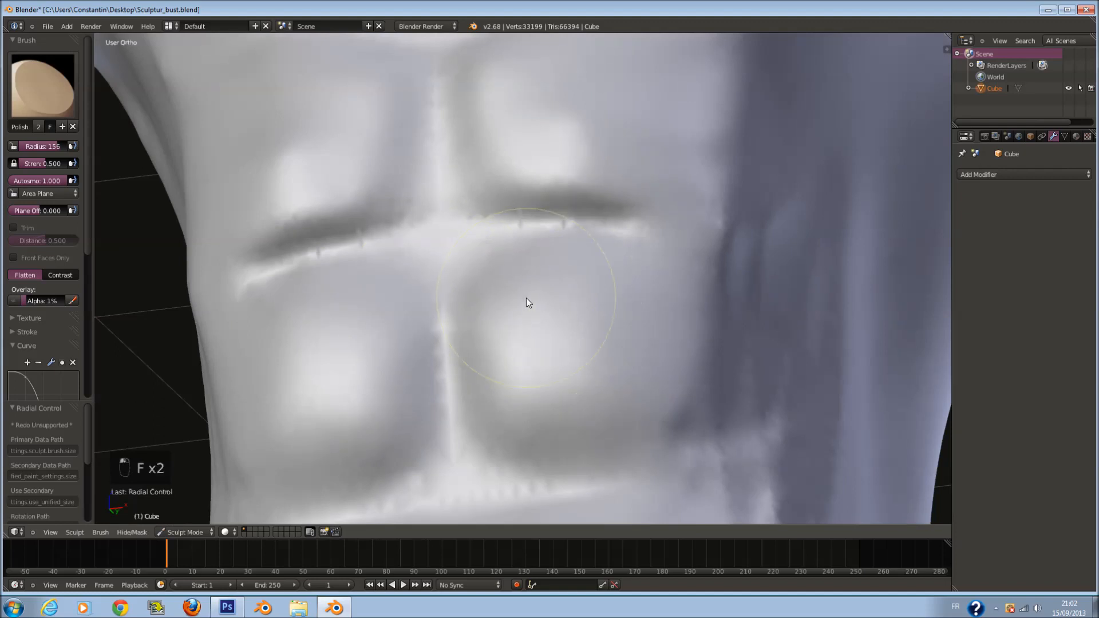
pyautogui.moveTo(668, 389)
pyautogui.mouseDown()
pyautogui.moveTo(483, 307)
pyautogui.moveTo(486, 404)
pyautogui.moveTo(481, 294)
pyautogui.moveTo(640, 277)
pyautogui.moveTo(614, 243)
pyautogui.moveTo(645, 286)
pyautogui.mouseUp()
# Step: Set the Polish brush radius to 132 and flatten the lower abdomen with long strokes
pyautogui.keyDown('shift'); pyautogui.scroll(-6, 666, 373); pyautogui.keyUp('shift')
pyautogui.scroll(-1, 666, 372)
pyautogui.scroll(-3, 665, 373)
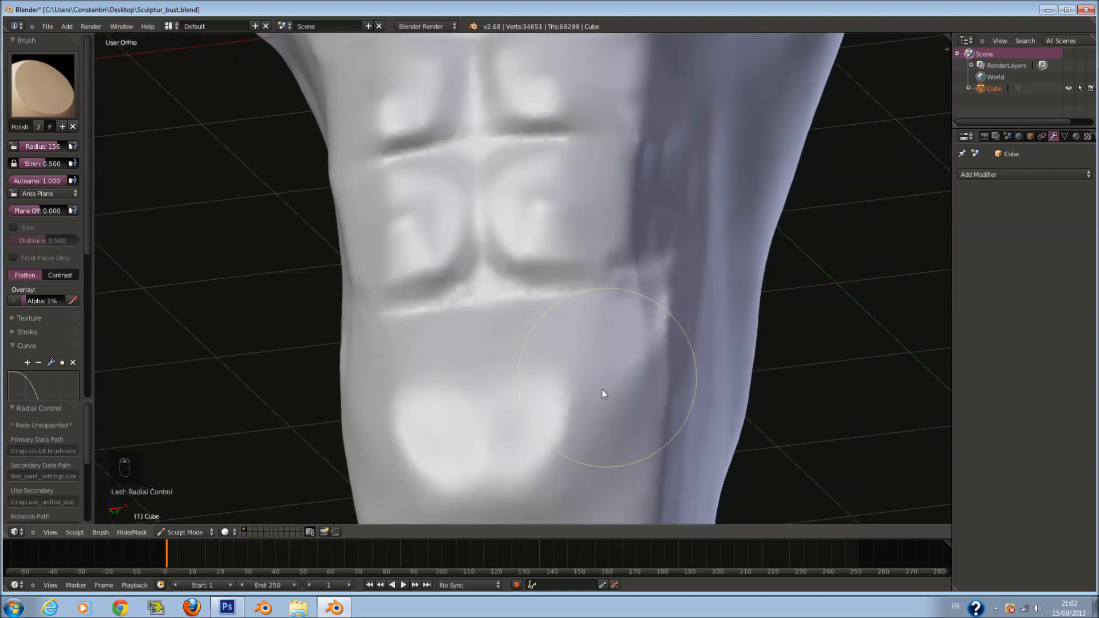
pyautogui.keyDown('shift'); pyautogui.scroll(-8, 601, 392); pyautogui.keyUp('shift')
pyautogui.scroll(3, 596, 373)
pyautogui.press('f')
pyautogui.click(548, 350)
pyautogui.scroll(1, 549, 349)
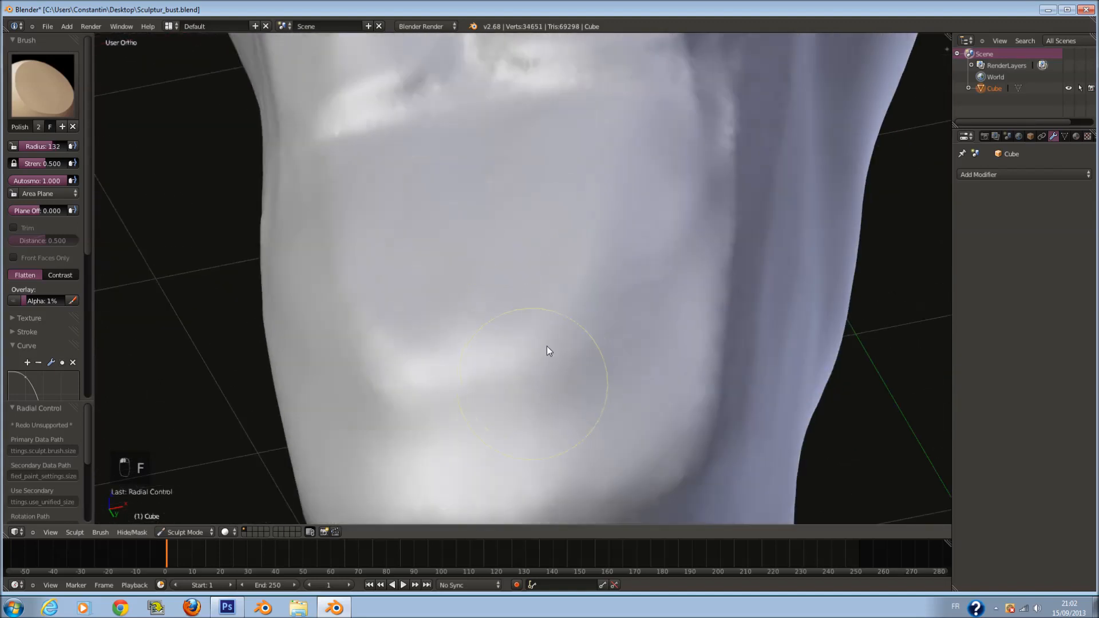
pyautogui.moveTo(500, 414); pyautogui.dragTo(579, 118)
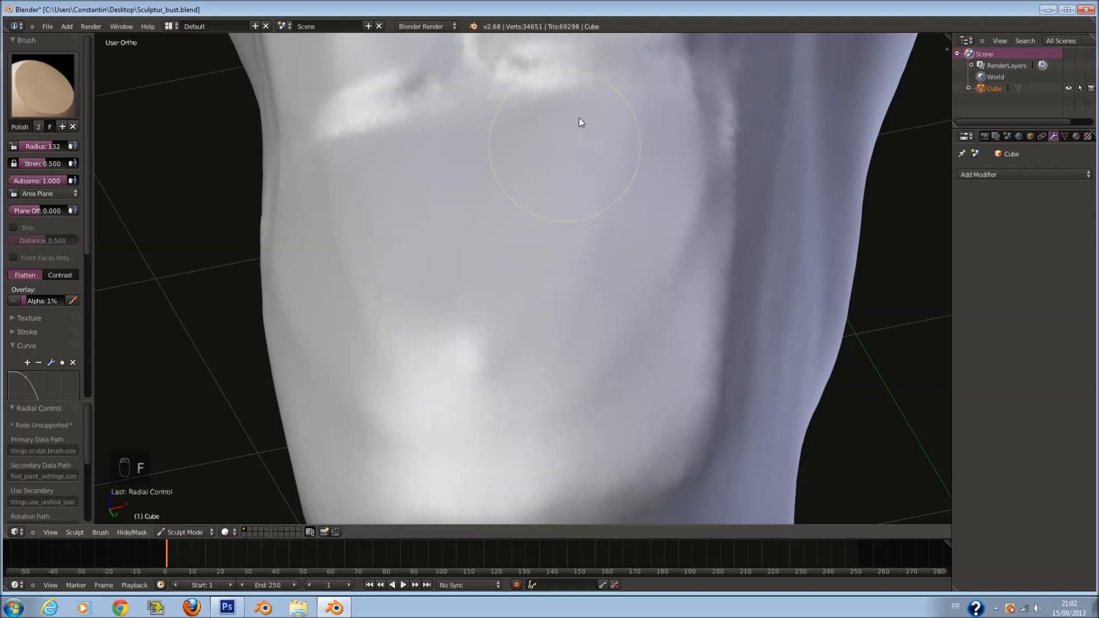
pyautogui.moveTo(437, 397); pyautogui.dragTo(354, 158)
pyautogui.moveTo(606, 140)
pyautogui.mouseDown()
pyautogui.moveTo(607, 299)
pyautogui.moveTo(530, 141)
pyautogui.moveTo(530, 335)
pyautogui.mouseUp()
# Step: Switch to the Clay Strips brush and reduce its radius to 49 for the upper abdomen
pyautogui.scroll(-3, 535, 332)
pyautogui.moveTo(565, 302)
pyautogui.mouseDown(button='middle')
pyautogui.moveTo(474, 326)
pyautogui.moveTo(528, 326)
pyautogui.moveTo(527, 292)
pyautogui.mouseUp(button='middle')
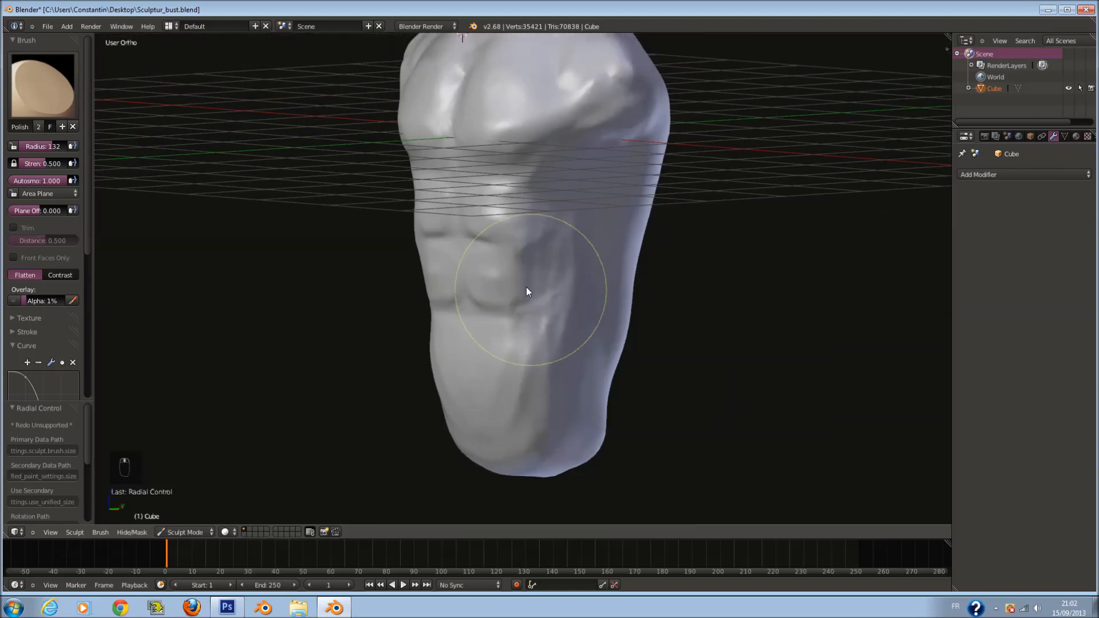
pyautogui.click(47, 102)
pyautogui.click(183, 153)
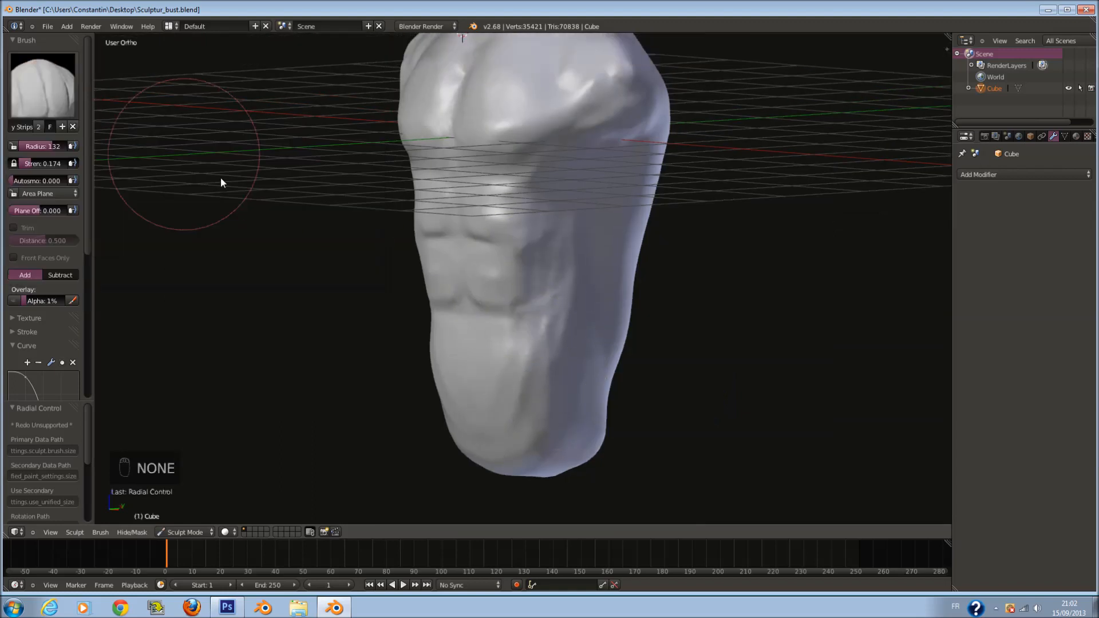
pyautogui.scroll(2, 360, 215)
pyautogui.press('f')
pyautogui.click(324, 224)
pyautogui.moveTo(473, 173)
pyautogui.keyDown('shift'); pyautogui.mouseDown(button='middle')
pyautogui.moveTo(476, 217)
pyautogui.moveTo(611, 225)
pyautogui.mouseUp(button='middle'); pyautogui.keyUp('shift')
pyautogui.scroll(2, 577, 221)
pyautogui.scroll(1, 609, 222)
pyautogui.press('f')
pyautogui.click(589, 215)
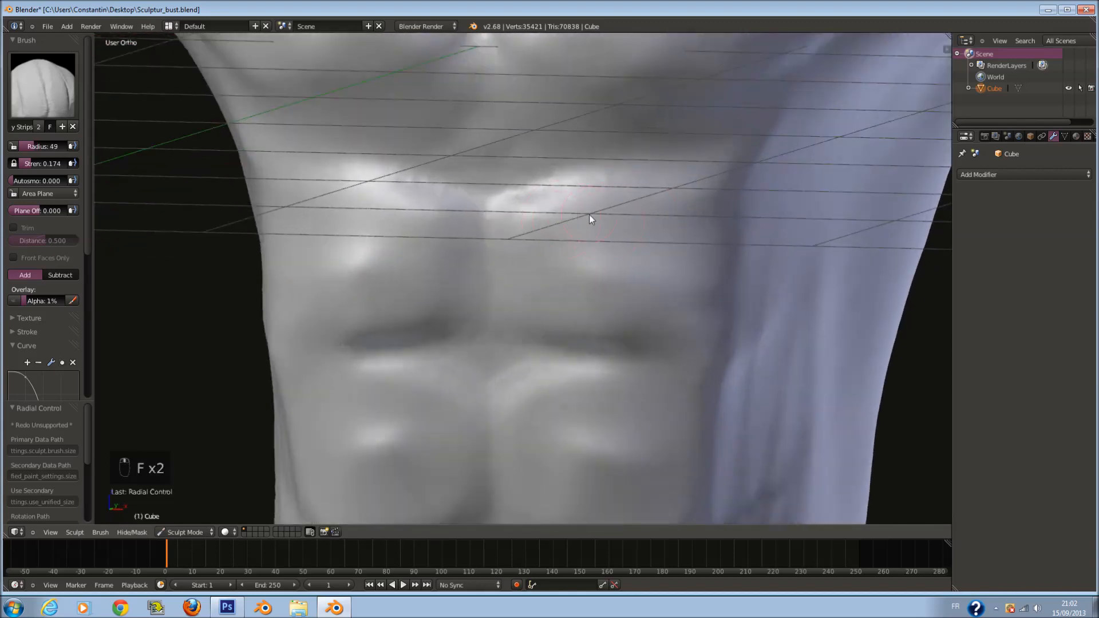
# Step: Set the Clay Strips radius to 65 and raise its strength to 0.441
pyautogui.keyDown('shift'); pyautogui.scroll(5, 593, 218); pyautogui.keyUp('shift')
pyautogui.press('f')
pyautogui.click(573, 224)
pyautogui.press('f')
pyautogui.click(577, 231)
pyautogui.scroll(-1, 525, 220)
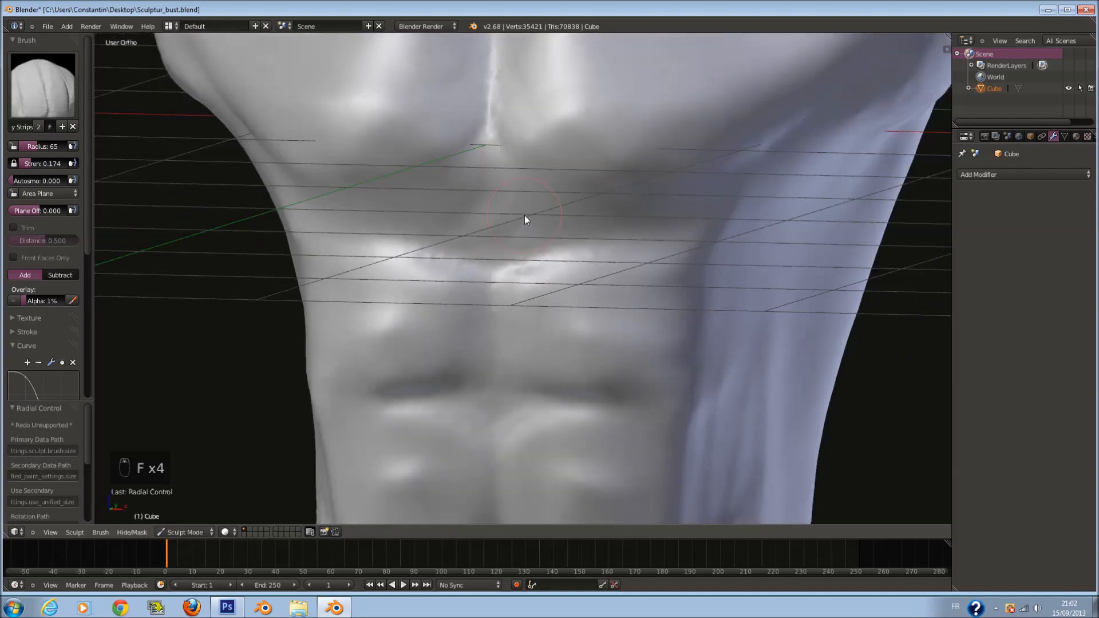
pyautogui.hotkey('shift', 'f')
pyautogui.click(533, 227)
pyautogui.hotkey('shift', 'f')
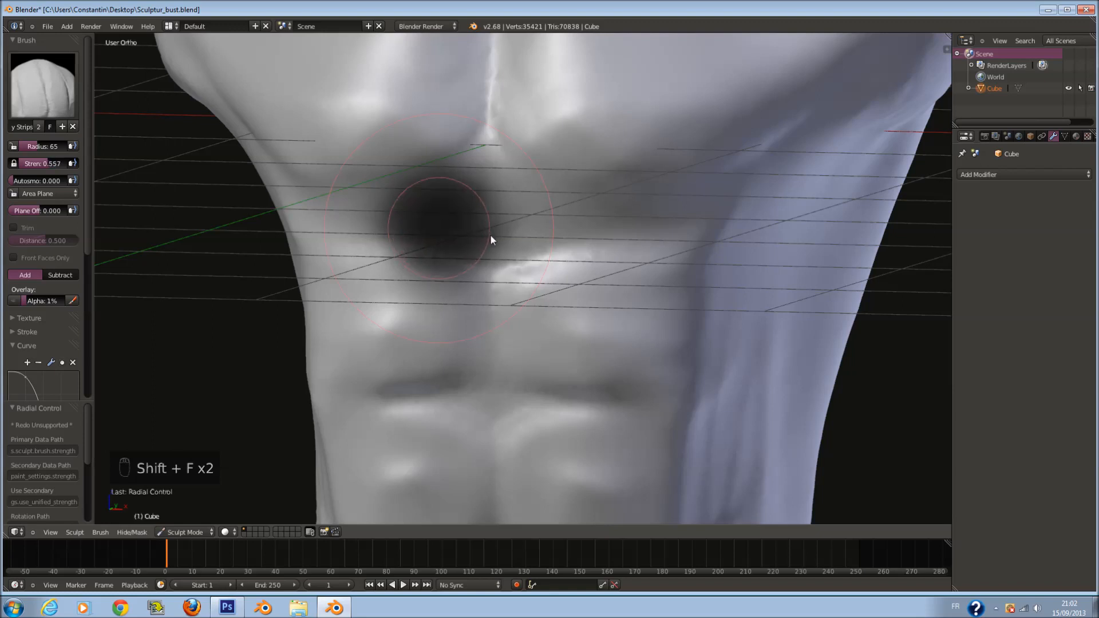
pyautogui.click(503, 240)
pyautogui.scroll(1, 515, 239)
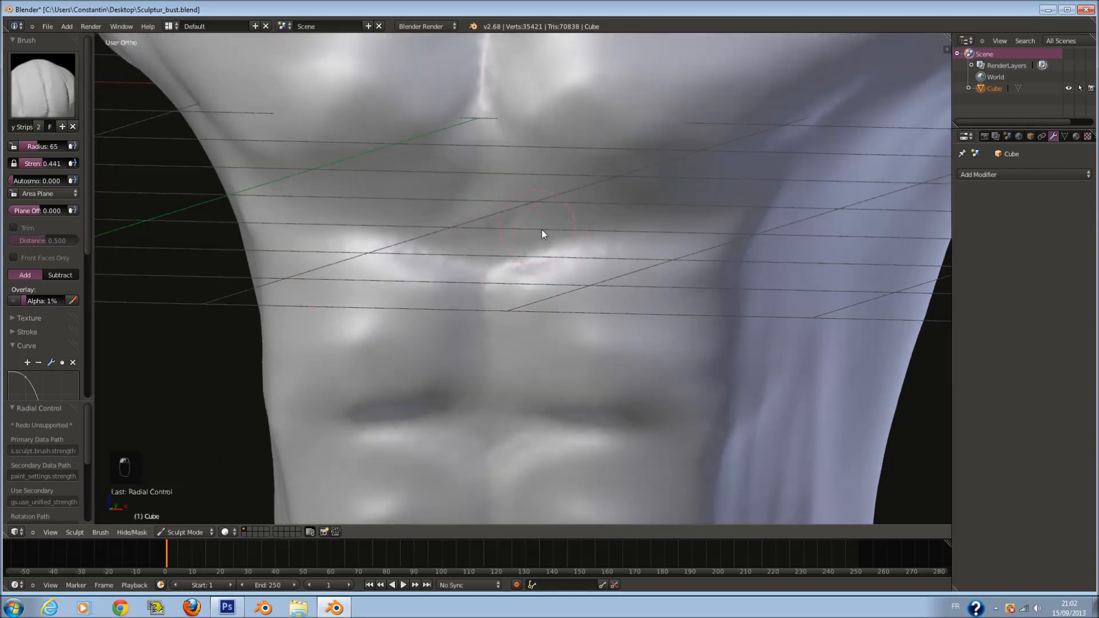
# Step: Fine-tune the brush radius and add clay strips across the area between the chest and the upper abdominal muscles
pyautogui.press('f')
pyautogui.click(512, 227)
pyautogui.press('f')
pyautogui.click(521, 228)
pyautogui.moveTo(521, 227); pyautogui.dragTo(487, 215, button='middle')
pyautogui.press('f')
pyautogui.click(452, 214)
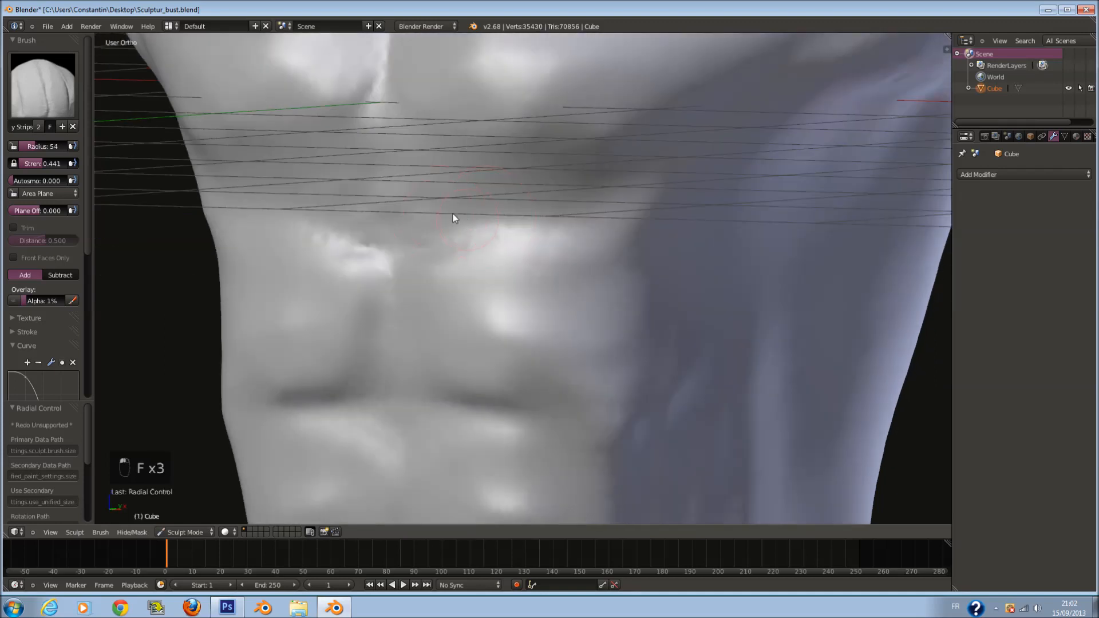
pyautogui.scroll(1, 451, 212)
pyautogui.press('f')
pyautogui.click(396, 192)
pyautogui.moveTo(396, 193)
pyautogui.mouseDown()
pyautogui.moveTo(381, 159)
pyautogui.moveTo(387, 196)
pyautogui.moveTo(513, 214)
pyautogui.moveTo(480, 197)
pyautogui.moveTo(554, 201)
pyautogui.moveTo(573, 213)
pyautogui.mouseUp()
# Step: Resize the brush and add clay strips down the outer edge of the upper abdominal muscles
pyautogui.press('f')
pyautogui.click(418, 192)
pyautogui.scroll(-2, 579, 229)
pyautogui.moveTo(579, 229)
pyautogui.mouseDown(button='middle')
pyautogui.moveTo(552, 201)
pyautogui.moveTo(541, 167)
pyautogui.mouseUp(button='middle')
pyautogui.scroll(1, 541, 166)
pyautogui.press('f')
pyautogui.click(535, 163)
pyautogui.moveTo(511, 123)
pyautogui.mouseDown()
pyautogui.moveTo(592, 225)
pyautogui.moveTo(511, 118)
pyautogui.moveTo(569, 208)
pyautogui.moveTo(607, 390)
pyautogui.moveTo(564, 212)
pyautogui.moveTo(584, 400)
pyautogui.moveTo(503, 123)
pyautogui.moveTo(582, 405)
pyautogui.moveTo(572, 389)
pyautogui.mouseUp()
# Step: Readjust the brush radius and extend the clay strips diagonally down beside the abdominal muscles toward the waist
pyautogui.scroll(-2, 566, 381)
pyautogui.moveTo(555, 368); pyautogui.dragTo(494, 288, button='middle')
pyautogui.scroll(3, 544, 363)
pyautogui.press('f')
pyautogui.click(533, 362)
pyautogui.moveTo(494, 287)
pyautogui.mouseDown()
pyautogui.moveTo(612, 324)
pyautogui.moveTo(676, 410)
pyautogui.mouseUp()
# Step: Set the brush radius to 65 and build up a rib-like clay ridge on the side below the chest
pyautogui.moveTo(674, 406)
pyautogui.mouseDown(button='middle')
pyautogui.moveTo(639, 272)
pyautogui.moveTo(569, 192)
pyautogui.moveTo(554, 204)
pyautogui.moveTo(520, 187)
pyautogui.mouseUp(button='middle')
pyautogui.press('f')
pyautogui.click(486, 150)
pyautogui.press('f')
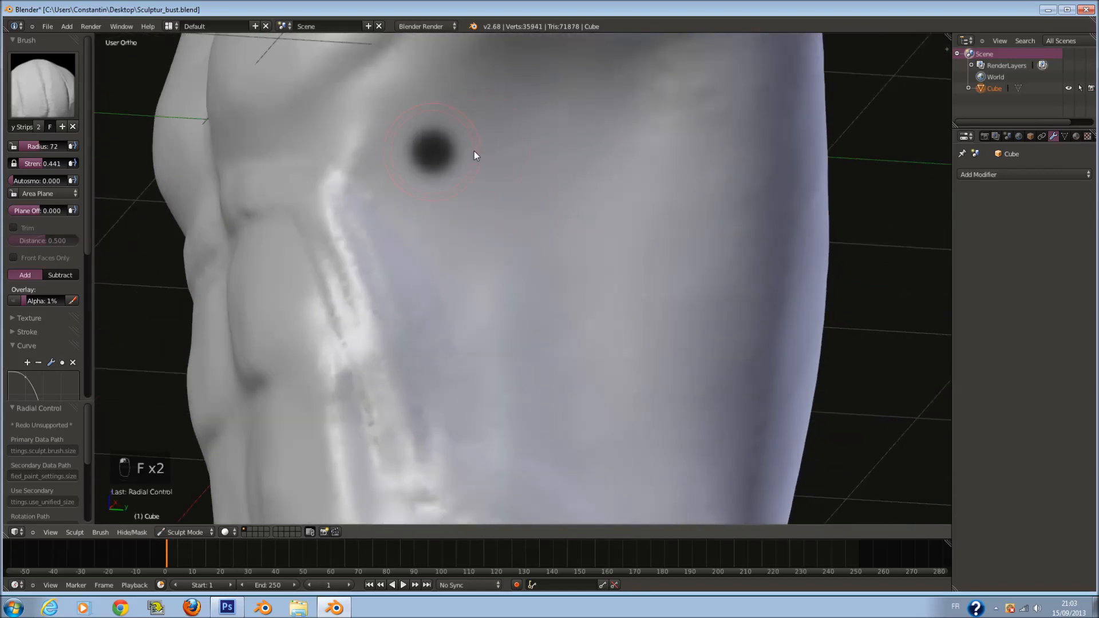
pyautogui.click(474, 151)
pyautogui.moveTo(474, 151); pyautogui.dragTo(475, 173, button='middle')
pyautogui.press('f')
pyautogui.click(472, 173)
pyautogui.moveTo(466, 198)
pyautogui.mouseDown()
pyautogui.moveTo(516, 194)
pyautogui.moveTo(431, 219)
pyautogui.mouseUp()
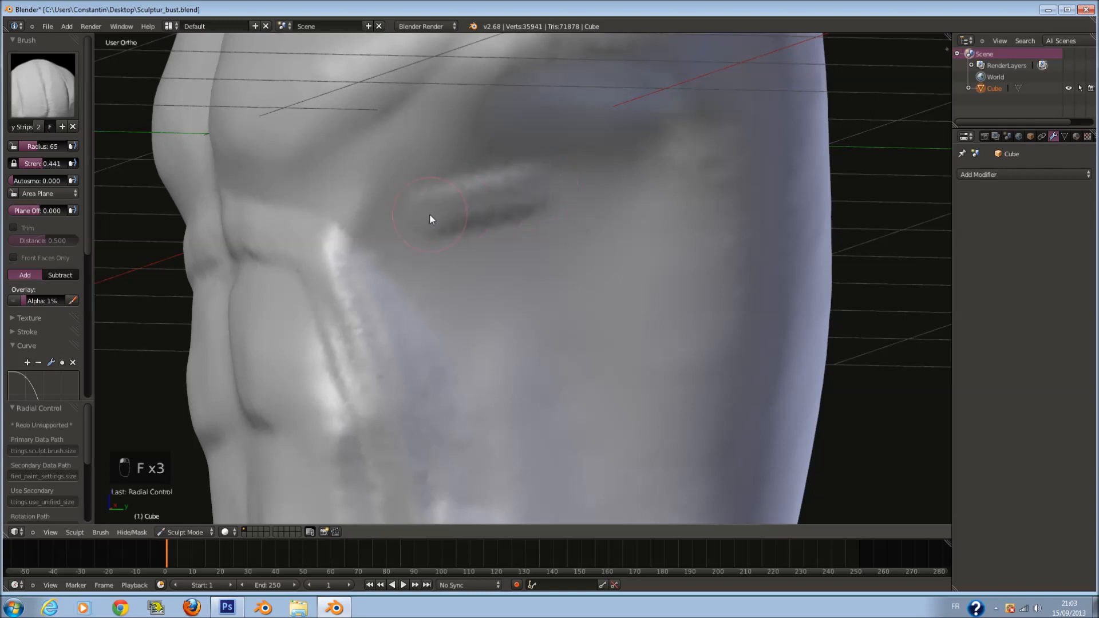
# Step: Reduce the brush radius to 57 and build up a series of diagonal rib ridges with clay strips down the side of the torso
pyautogui.moveTo(464, 176)
pyautogui.mouseDown()
pyautogui.moveTo(362, 245)
pyautogui.moveTo(494, 182)
pyautogui.mouseUp()
pyautogui.moveTo(480, 267)
pyautogui.mouseDown()
pyautogui.moveTo(603, 191)
pyautogui.moveTo(589, 188)
pyautogui.moveTo(410, 294)
pyautogui.mouseUp()
pyautogui.press('f')
pyautogui.click(531, 293)
pyautogui.moveTo(531, 297); pyautogui.dragTo(496, 273, button='middle')
pyautogui.moveTo(493, 281)
pyautogui.mouseDown()
pyautogui.moveTo(466, 304)
pyautogui.moveTo(613, 222)
pyautogui.moveTo(468, 305)
pyautogui.mouseUp()
pyautogui.moveTo(469, 305); pyautogui.dragTo(531, 289, button='middle')
pyautogui.moveTo(531, 291)
pyautogui.mouseDown()
pyautogui.moveTo(697, 191)
pyautogui.moveTo(481, 304)
pyautogui.moveTo(546, 327)
pyautogui.moveTo(589, 326)
pyautogui.moveTo(559, 400)
pyautogui.moveTo(535, 406)
pyautogui.moveTo(646, 380)
pyautogui.mouseUp()
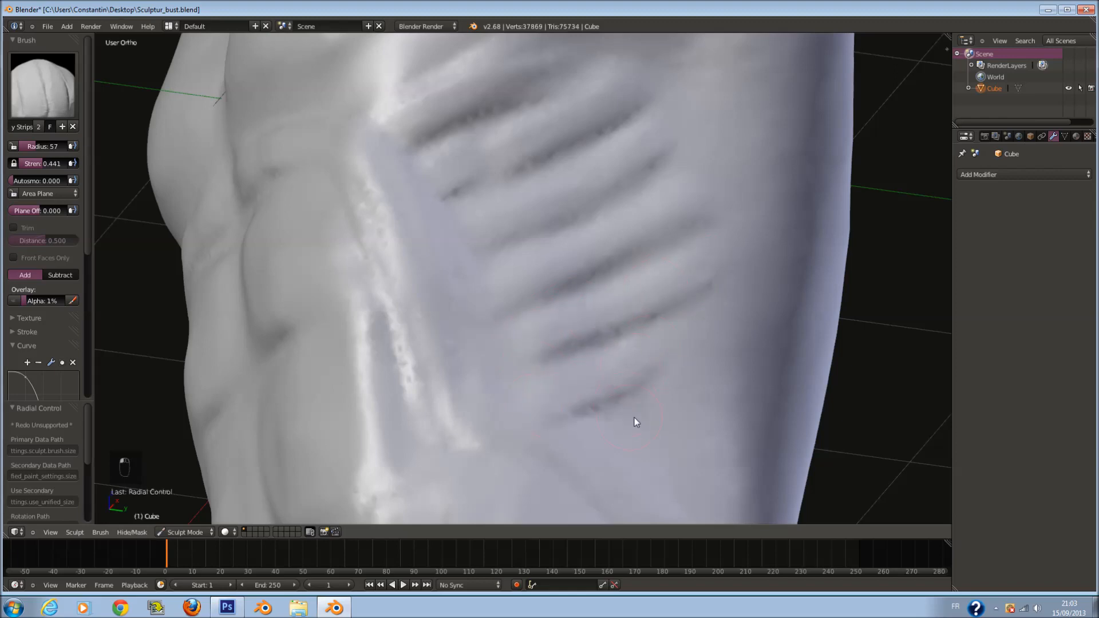
# Step: Switch to the Smooth brush with a radius of 117 and soften the outer edge of the abdominal muscles and the ribs
pyautogui.scroll(-3, 634, 418)
pyautogui.moveTo(586, 362); pyautogui.dragTo(642, 367, button='middle')
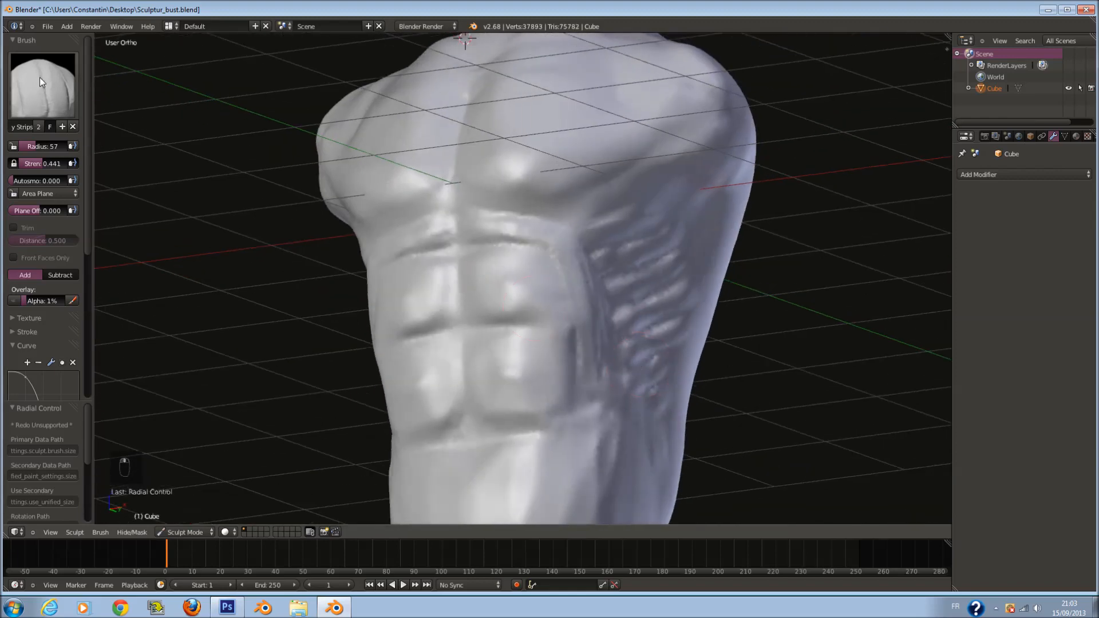
pyautogui.click(40, 77)
pyautogui.click(53, 260)
pyautogui.press('f')
pyautogui.click(585, 300)
pyautogui.scroll(1, 455, 198)
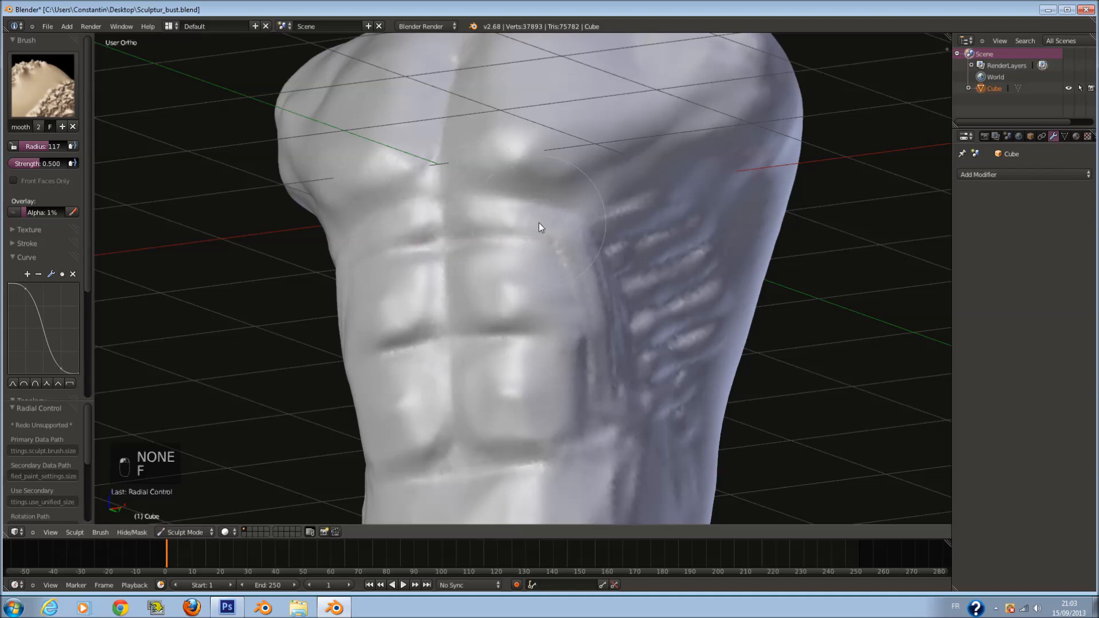
pyautogui.scroll(1, 568, 234)
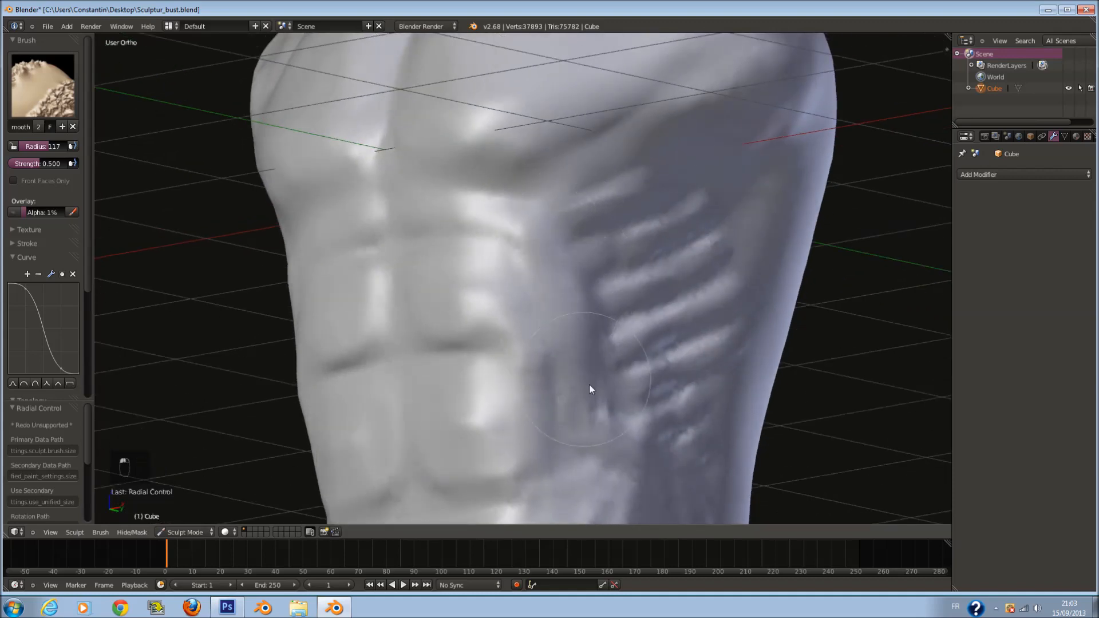
pyautogui.moveTo(591, 385); pyautogui.dragTo(555, 397, button='middle')
pyautogui.moveTo(614, 335)
pyautogui.mouseDown()
pyautogui.moveTo(554, 224)
pyautogui.moveTo(579, 164)
pyautogui.moveTo(657, 274)
pyautogui.moveTo(589, 364)
pyautogui.moveTo(496, 198)
pyautogui.moveTo(580, 172)
pyautogui.mouseUp()
# Step: Switch back to the Clay Strips brush and set its radius to 70 for the rib detail
pyautogui.click(46, 87)
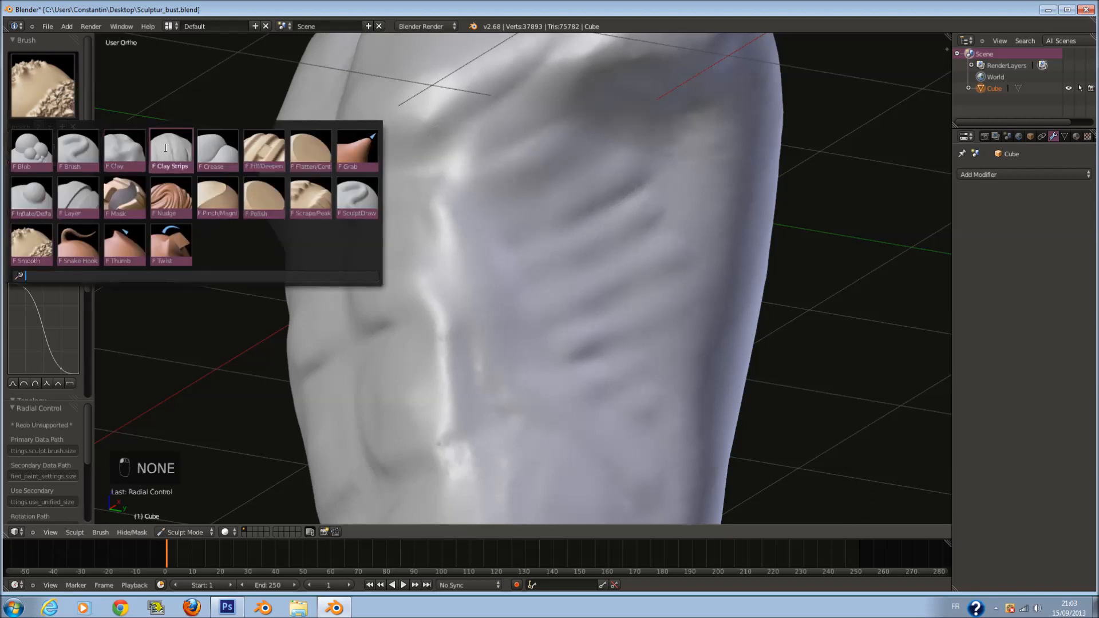
pyautogui.click(166, 147)
pyautogui.scroll(2, 311, 184)
pyautogui.press('f')
pyautogui.click(461, 175)
pyautogui.press('f')
pyautogui.click(425, 177)
pyautogui.press('f')
pyautogui.click(575, 112)
pyautogui.scroll(2, 561, 126)
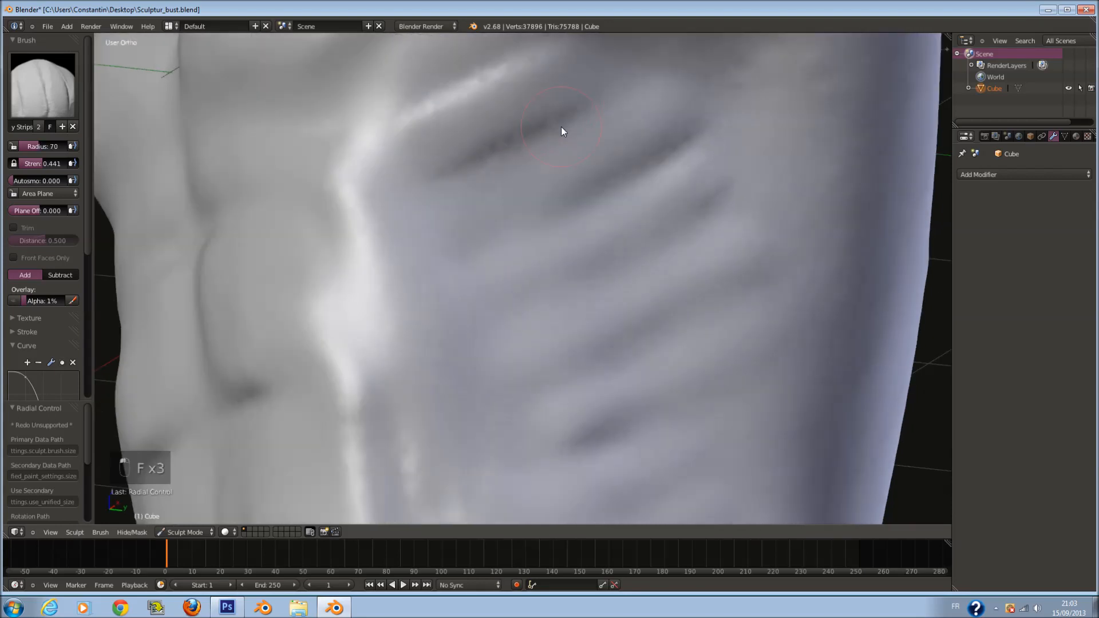
# Step: Fine-tune the brush radius and reinforce the upper rib ridges below the chest with clay strips
pyautogui.press('f')
pyautogui.click(545, 132)
pyautogui.press('f')
pyautogui.click(543, 136)
pyautogui.moveTo(430, 165); pyautogui.dragTo(559, 118)
pyautogui.keyDown('shift'); pyautogui.scroll(-3, 559, 119); pyautogui.keyUp('shift')
pyautogui.scroll(-9, 32, 301)
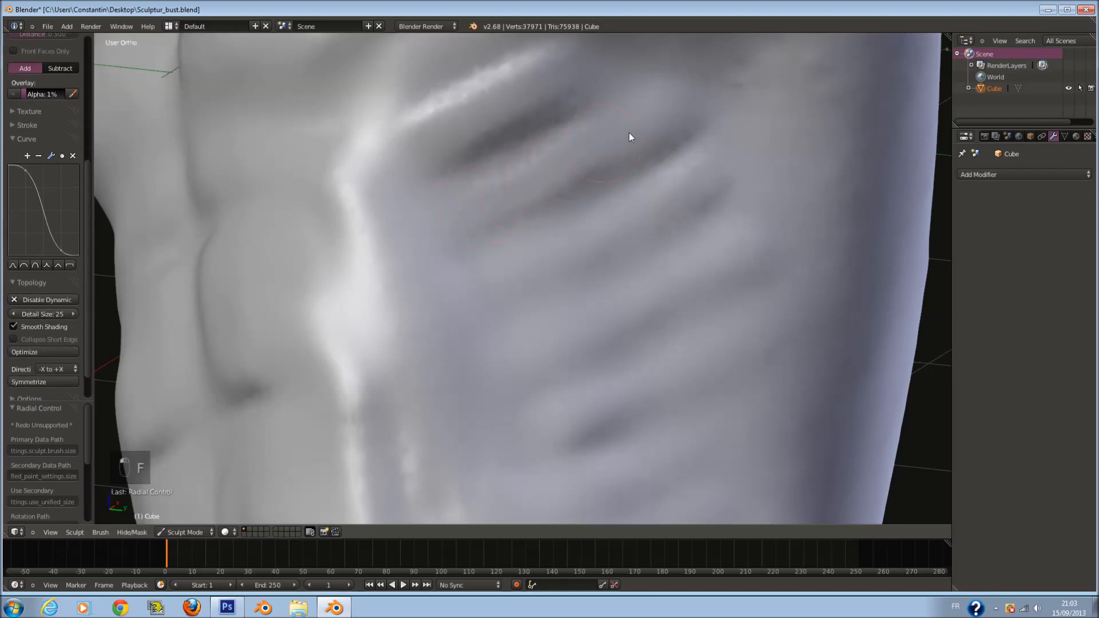
pyautogui.press('f')
pyautogui.scroll(1, 487, 203)
pyautogui.moveTo(575, 157)
pyautogui.mouseDown()
pyautogui.moveTo(489, 200)
pyautogui.moveTo(636, 111)
pyautogui.mouseUp()
# Step: Resize the brush and build up the middle ribs with long diagonal clay strips
pyautogui.press('f')
pyautogui.click(449, 206)
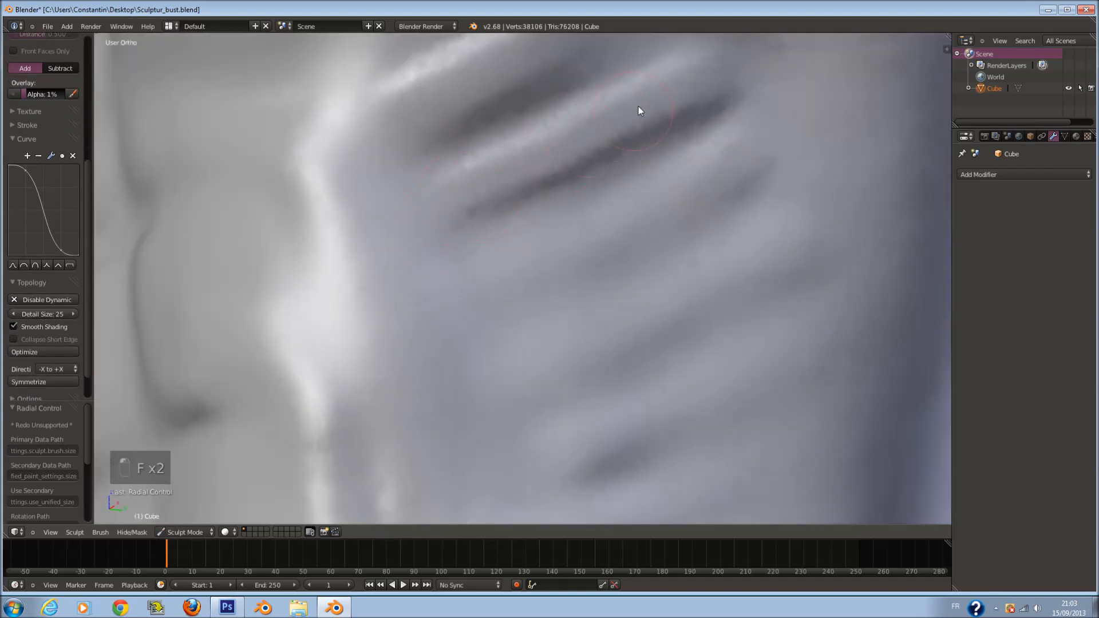
pyautogui.keyDown('shift'); pyautogui.scroll(-2, 515, 224); pyautogui.keyUp('shift')
pyautogui.moveTo(509, 229); pyautogui.dragTo(714, 145)
pyautogui.moveTo(491, 255); pyautogui.dragTo(722, 137)
pyautogui.moveTo(456, 251); pyautogui.dragTo(545, 219)
pyautogui.keyDown('shift'); pyautogui.scroll(-3, 544, 229); pyautogui.keyUp('shift')
pyautogui.press('f')
pyautogui.moveTo(515, 306); pyautogui.dragTo(689, 243)
pyautogui.moveTo(547, 282); pyautogui.dragTo(744, 184)
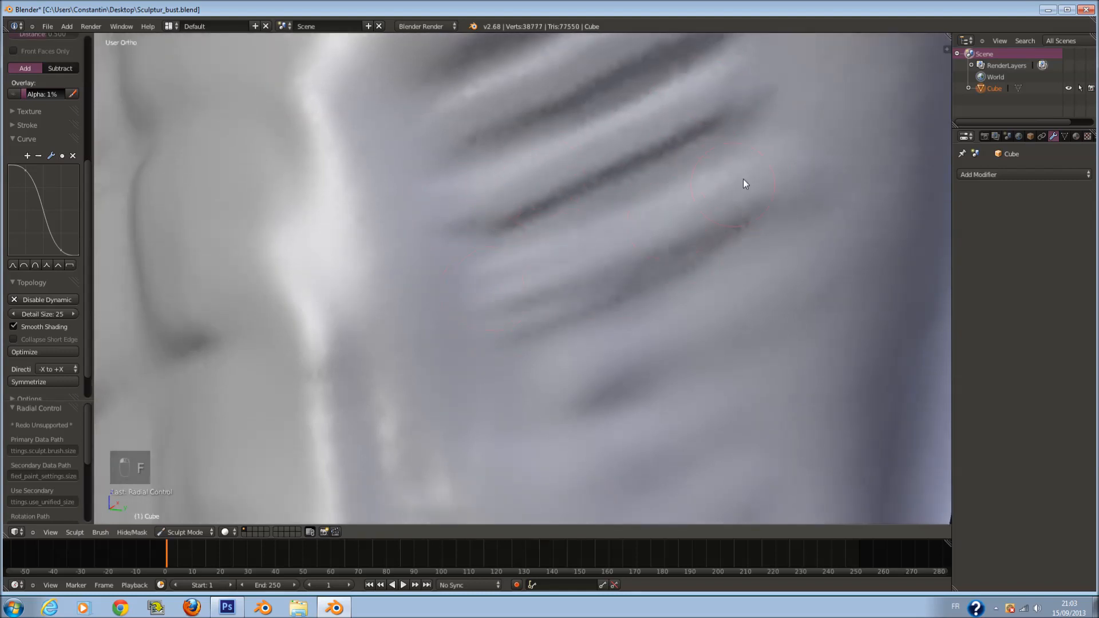
# Step: Add clay strips along the lower ribs and extend their inner ends toward the abdominal muscles
pyautogui.keyDown('shift'); pyautogui.scroll(-5, 550, 309); pyautogui.keyUp('shift')
pyautogui.moveTo(558, 314); pyautogui.dragTo(719, 234)
pyautogui.moveTo(518, 313); pyautogui.dragTo(647, 264)
pyautogui.moveTo(459, 333); pyautogui.dragTo(579, 301)
pyautogui.keyDown('shift'); pyautogui.scroll(-4, 651, 285); pyautogui.keyUp('shift')
pyautogui.moveTo(549, 341)
pyautogui.mouseDown()
pyautogui.moveTo(731, 272)
pyautogui.moveTo(692, 311)
pyautogui.mouseUp()
# Step: Examine the sculpted ribs and abdomen from another angle and at different distances
pyautogui.scroll(-6, 681, 300)
pyautogui.moveTo(567, 302); pyautogui.dragTo(532, 230, button='middle')
pyautogui.scroll(-5, 496, 298)
pyautogui.scroll(5, 651, 300)
pyautogui.scroll(-4, 590, 311)
pyautogui.scroll(5, 582, 265)
pyautogui.scroll(-3, 596, 268)
pyautogui.scroll(5, 41, 98)
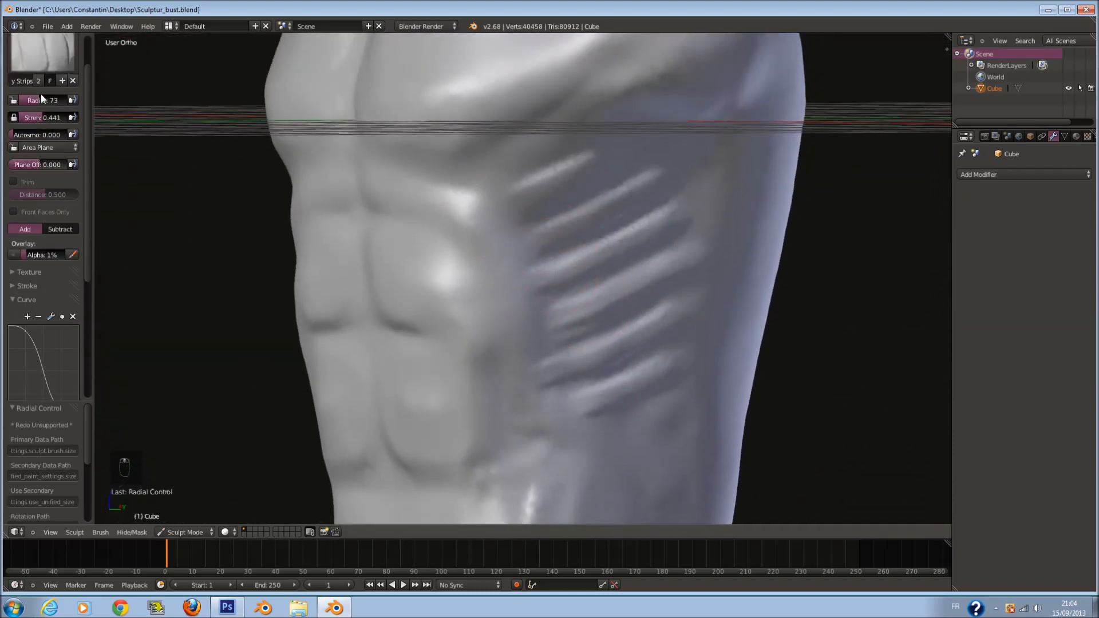
# Step: Set the brush radius to 87 and thicken the uppermost rib with a clay strip
pyautogui.scroll(1, 40, 97)
pyautogui.scroll(6, 531, 234)
pyautogui.press('f')
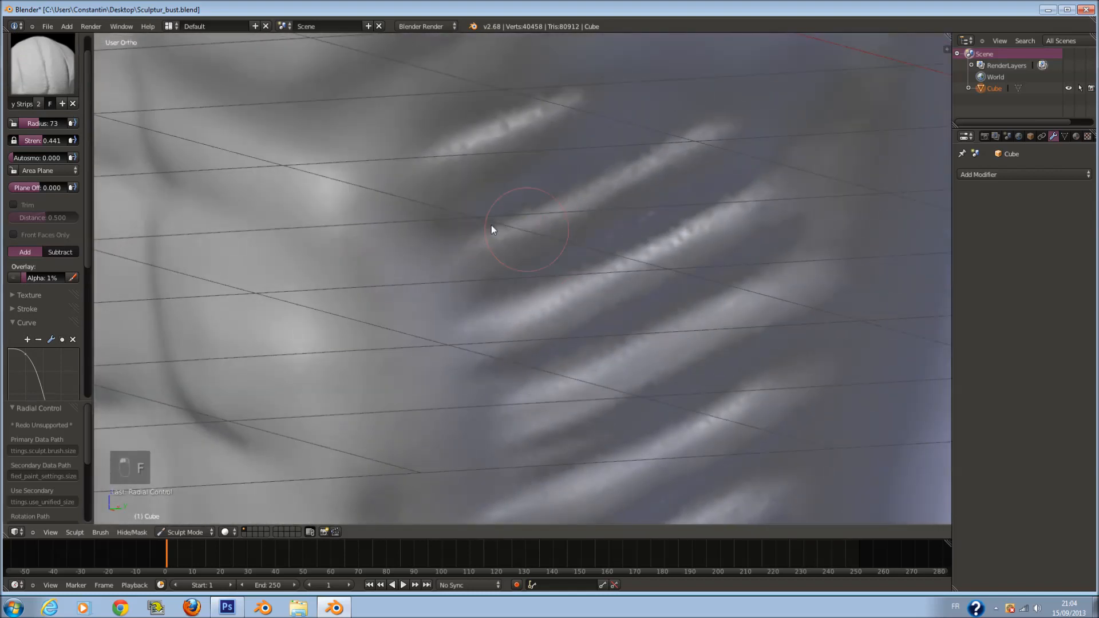
pyautogui.press('f')
pyautogui.click(421, 208)
pyautogui.moveTo(421, 174)
pyautogui.mouseDown()
pyautogui.moveTo(501, 148)
pyautogui.moveTo(593, 84)
pyautogui.mouseUp()
pyautogui.scroll(-2, 507, 252)
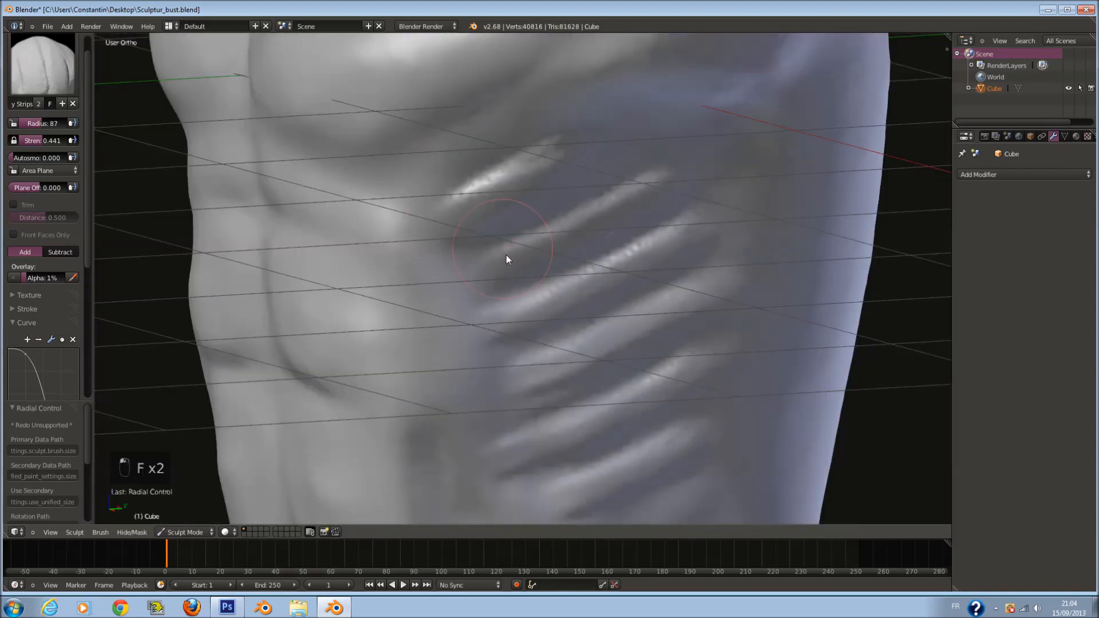
# Step: Reduce the brush radius to 71 and add volume to the lower ribs with clay strips
pyautogui.scroll(-4, 506, 260)
pyautogui.moveTo(528, 266)
pyautogui.mouseDown(button='middle')
pyautogui.moveTo(709, 249)
pyautogui.moveTo(526, 234)
pyautogui.mouseUp(button='middle')
pyautogui.scroll(5, 510, 293)
pyautogui.press('f')
pyautogui.click(514, 303)
pyautogui.moveTo(514, 303); pyautogui.dragTo(538, 318, button='middle')
pyautogui.scroll(2, 538, 318)
pyautogui.scroll(-1, 538, 318)
pyautogui.press('f')
pyautogui.click(519, 322)
pyautogui.moveTo(664, 280)
pyautogui.mouseDown()
pyautogui.moveTo(422, 342)
pyautogui.moveTo(627, 264)
pyautogui.mouseUp()
pyautogui.moveTo(542, 393); pyautogui.dragTo(602, 372)
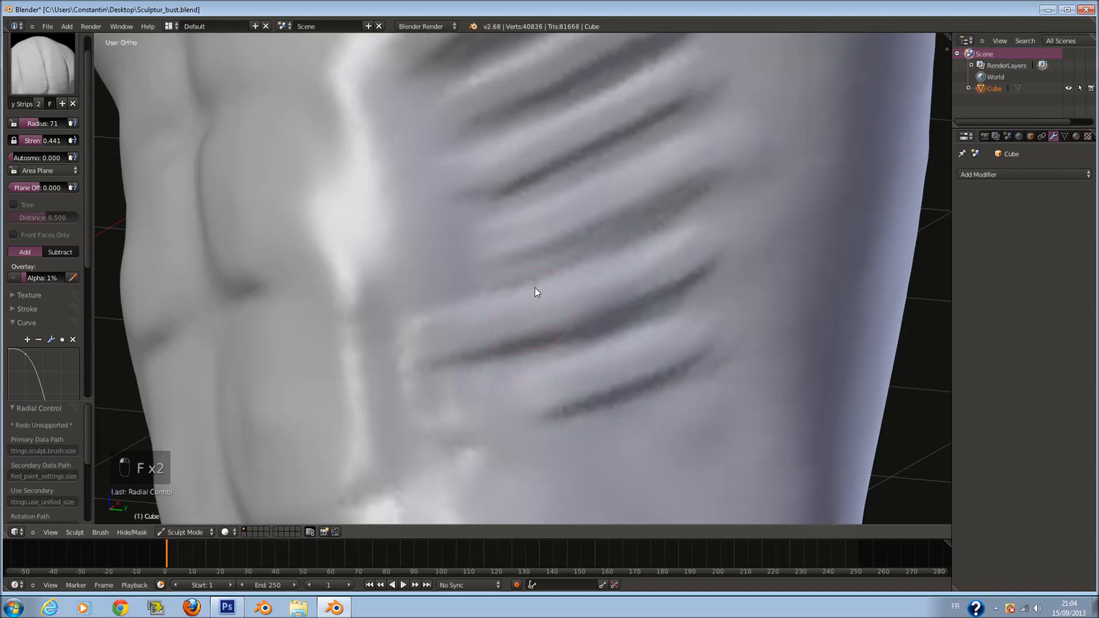
# Step: Set the brush radius to 76 and build up the inner ends of the middle ribs
pyautogui.scroll(2, 535, 287)
pyautogui.press('f')
pyautogui.click(462, 254)
pyautogui.moveTo(467, 223)
pyautogui.mouseDown()
pyautogui.moveTo(567, 199)
pyautogui.moveTo(486, 220)
pyautogui.mouseUp()
pyautogui.scroll(-2, 482, 215)
pyautogui.keyDown('shift'); pyautogui.moveTo(504, 154); pyautogui.dragTo(507, 204, button='middle'); pyautogui.keyUp('shift')
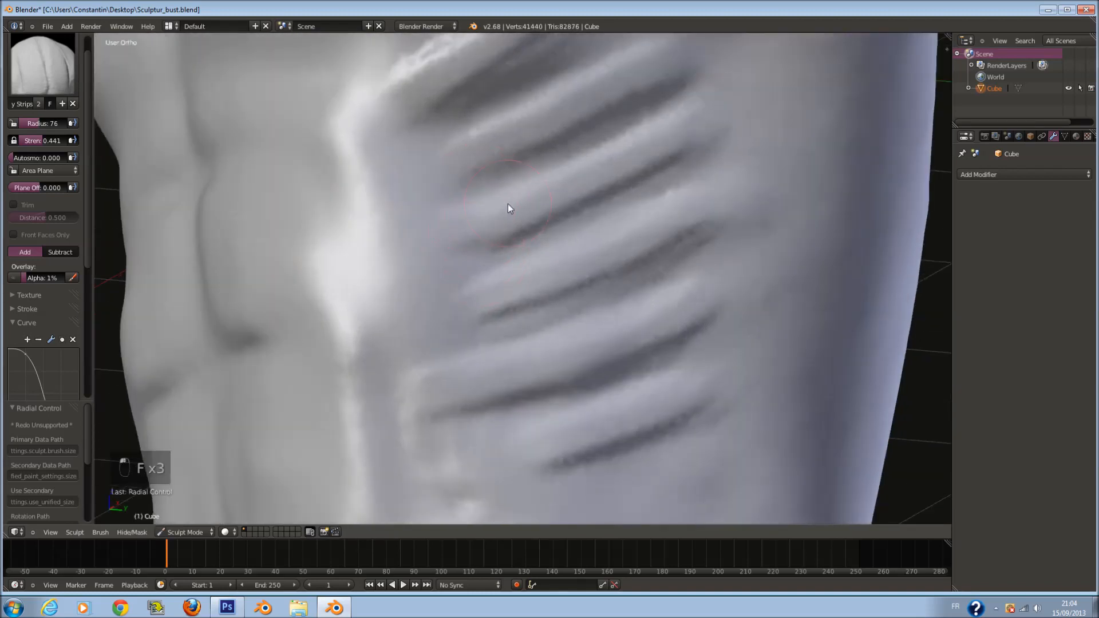
# Step: Readjust the brush radius and add clay to the inner ends of the upper ribs
pyautogui.scroll(2, 508, 204)
pyautogui.press('f')
pyautogui.click(517, 204)
pyautogui.moveTo(452, 224)
pyautogui.mouseDown()
pyautogui.moveTo(725, 94)
pyautogui.moveTo(451, 191)
pyautogui.moveTo(496, 167)
pyautogui.mouseUp()
pyautogui.moveTo(464, 153)
pyautogui.keyDown('shift'); pyautogui.mouseDown(button='middle')
pyautogui.moveTo(471, 197)
pyautogui.moveTo(543, 252)
pyautogui.mouseUp(button='middle'); pyautogui.keyUp('shift')
pyautogui.scroll(-2, 487, 207)
# Step: Resize the brush and strengthen the ribs from top to bottom, adding longer clay strips across the lowest ones
pyautogui.scroll(-1, 543, 252)
pyautogui.press('f')
pyautogui.click(499, 229)
pyautogui.moveTo(485, 219)
pyautogui.mouseDown()
pyautogui.moveTo(555, 160)
pyautogui.moveTo(479, 198)
pyautogui.mouseUp()
pyautogui.moveTo(507, 266)
pyautogui.mouseDown()
pyautogui.moveTo(658, 208)
pyautogui.moveTo(530, 250)
pyautogui.mouseUp()
pyautogui.moveTo(524, 331)
pyautogui.mouseDown()
pyautogui.moveTo(697, 265)
pyautogui.moveTo(572, 313)
pyautogui.mouseUp()
pyautogui.moveTo(530, 397); pyautogui.dragTo(648, 379)
pyautogui.keyDown('shift'); pyautogui.moveTo(590, 439); pyautogui.dragTo(587, 352, button='middle'); pyautogui.keyUp('shift')
pyautogui.moveTo(521, 378); pyautogui.dragTo(754, 285)
pyautogui.moveTo(566, 456); pyautogui.dragTo(694, 391)
# Step: Adjust the brush radius and add a short clay stroke on the torso behind the ribs
pyautogui.scroll(-6, 694, 391)
pyautogui.moveTo(634, 404)
pyautogui.mouseDown(button='middle')
pyautogui.moveTo(490, 394)
pyautogui.moveTo(529, 294)
pyautogui.mouseUp(button='middle')
pyautogui.scroll(2, 492, 388)
pyautogui.press('f')
pyautogui.click(484, 387)
pyautogui.press('f')
pyautogui.click(522, 330)
pyautogui.moveTo(566, 202)
pyautogui.mouseDown()
pyautogui.moveTo(554, 336)
pyautogui.moveTo(555, 231)
pyautogui.moveTo(549, 246)
pyautogui.moveTo(568, 402)
pyautogui.moveTo(534, 216)
pyautogui.moveTo(530, 348)
pyautogui.moveTo(488, 204)
pyautogui.moveTo(516, 336)
pyautogui.moveTo(501, 306)
pyautogui.moveTo(450, 127)
pyautogui.moveTo(548, 218)
pyautogui.mouseUp()
# Step: Set the brush radius to 82 and add a diagonal clay strip across the back from the outer edge toward the spine
pyautogui.press('f')
pyautogui.click(541, 359)
pyautogui.scroll(2, 532, 210)
pyautogui.keyDown('shift'); pyautogui.scroll(2, 521, 210); pyautogui.keyUp('shift')
pyautogui.scroll(-3, 513, 211)
pyautogui.press('f')
pyautogui.click(458, 182)
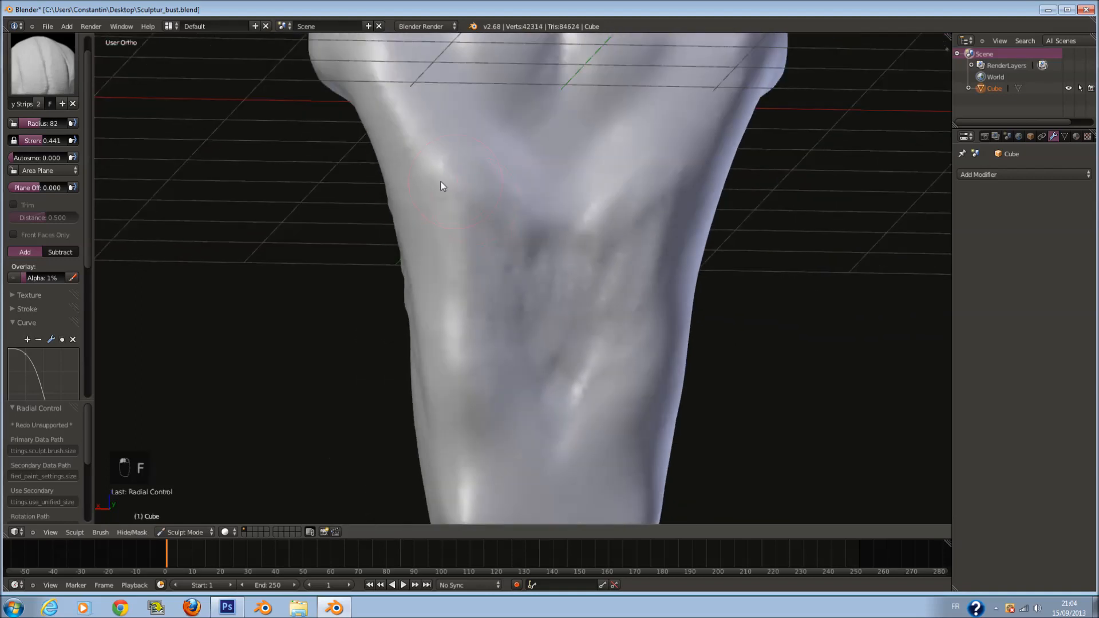
pyautogui.keyDown('shift'); pyautogui.scroll(1, 456, 182); pyautogui.keyUp('shift')
pyautogui.keyDown('shift'); pyautogui.scroll(2, 369, 106); pyautogui.keyUp('shift')
pyautogui.moveTo(359, 95); pyautogui.dragTo(506, 255)
pyautogui.scroll(2, 513, 262)
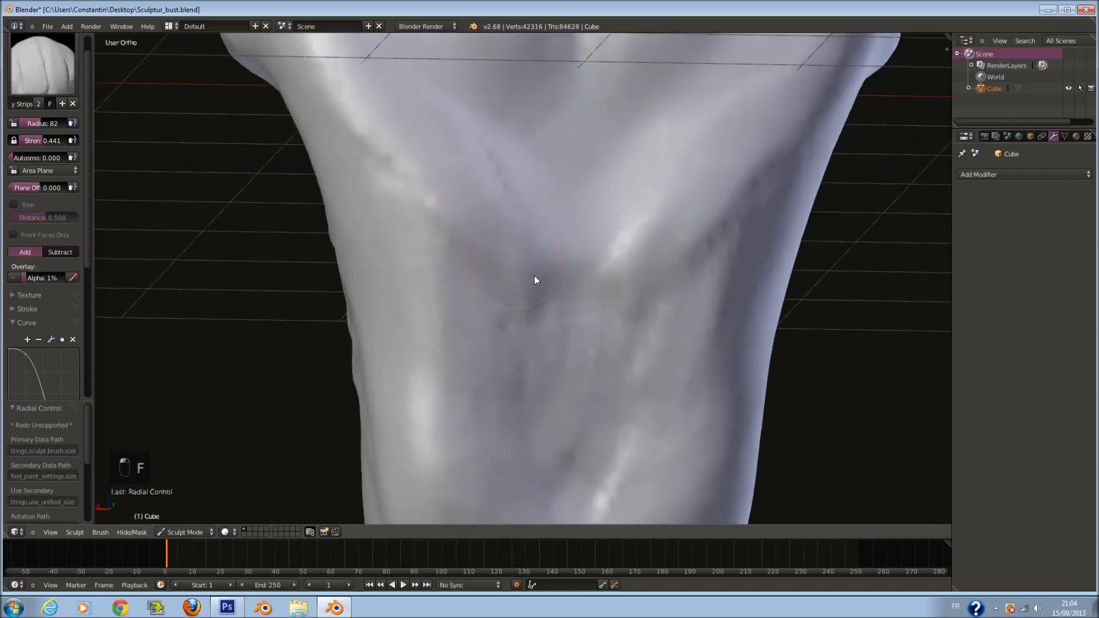
# Step: Build up clay beside the lower spine and add a diagonal ridge outward across the lower back
pyautogui.scroll(-2, 541, 298)
pyautogui.moveTo(569, 307)
pyautogui.mouseDown()
pyautogui.moveTo(573, 453)
pyautogui.moveTo(537, 325)
pyautogui.mouseUp()
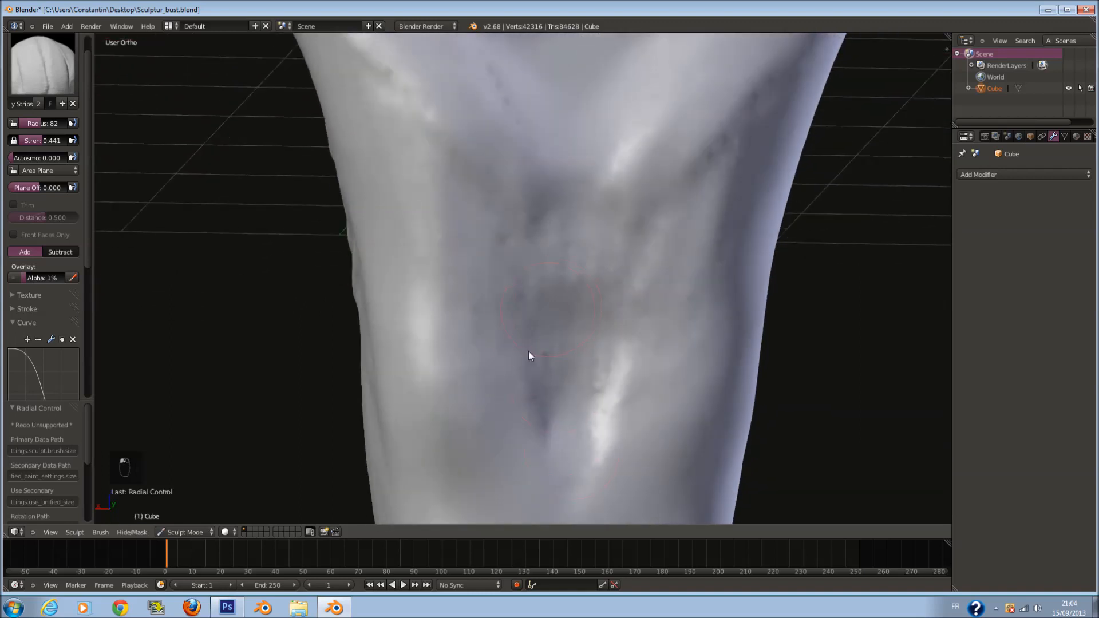
pyautogui.keyDown('shift'); pyautogui.scroll(-3, 564, 417); pyautogui.keyUp('shift')
pyautogui.moveTo(547, 398)
pyautogui.mouseDown()
pyautogui.moveTo(473, 441)
pyautogui.moveTo(512, 378)
pyautogui.moveTo(515, 390)
pyautogui.moveTo(455, 408)
pyautogui.mouseUp()
pyautogui.moveTo(454, 408)
pyautogui.mouseDown(button='middle')
pyautogui.moveTo(514, 395)
pyautogui.moveTo(439, 407)
pyautogui.mouseUp(button='middle')
pyautogui.moveTo(496, 359); pyautogui.dragTo(569, 251, button='middle')
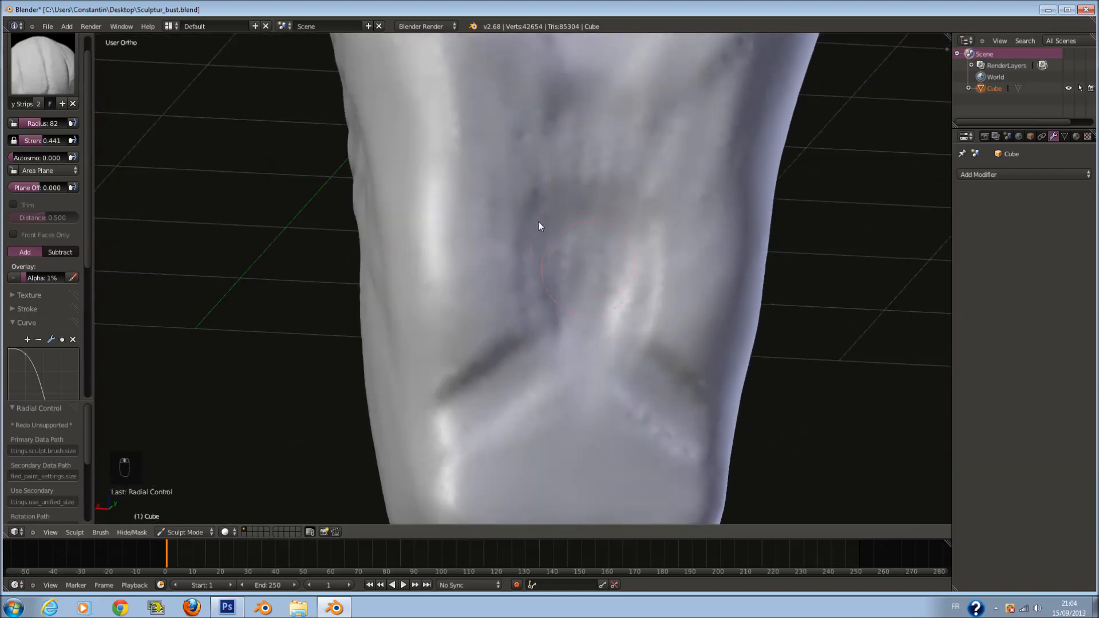
# Step: Readjust the brush radius and add clay to the lower back beside the waist
pyautogui.moveTo(558, 343)
pyautogui.mouseDown(button='middle')
pyautogui.moveTo(692, 348)
pyautogui.moveTo(576, 347)
pyautogui.moveTo(595, 356)
pyautogui.mouseUp(button='middle')
pyautogui.press('f')
pyautogui.click(696, 351)
pyautogui.press('f')
pyautogui.click(601, 359)
pyautogui.moveTo(503, 472)
pyautogui.mouseDown()
pyautogui.moveTo(595, 383)
pyautogui.moveTo(686, 164)
pyautogui.moveTo(531, 402)
pyautogui.moveTo(515, 452)
pyautogui.mouseUp()
# Step: Fine-tune the brush radius and sculpt a long diagonal clay strip from the waist up the side of the torso
pyautogui.press('f')
pyautogui.moveTo(515, 452)
pyautogui.mouseDown(button='middle')
pyautogui.moveTo(543, 445)
pyautogui.moveTo(536, 439)
pyautogui.mouseUp(button='middle')
pyautogui.click(547, 444)
pyautogui.press('f')
pyautogui.click(540, 439)
pyautogui.moveTo(504, 440)
pyautogui.mouseDown()
pyautogui.moveTo(626, 374)
pyautogui.moveTo(748, 196)
pyautogui.mouseUp()
pyautogui.moveTo(748, 196); pyautogui.dragTo(663, 245, button='middle')
# Step: Resize the brush and build up the oblique muscle on the flank below the ribs
pyautogui.press('f')
pyautogui.click(704, 245)
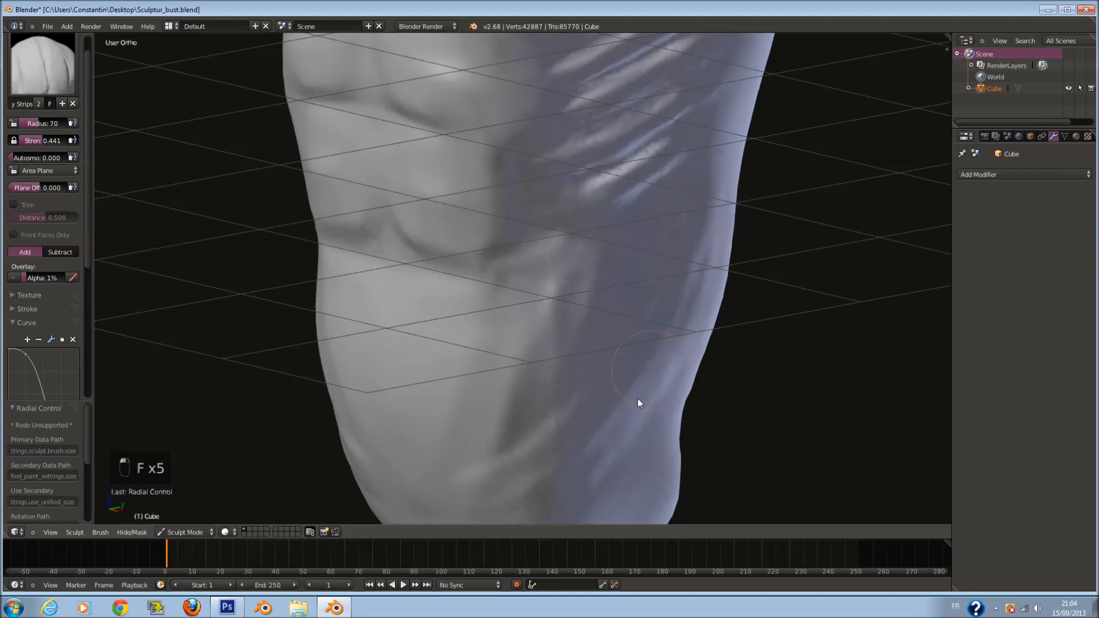
pyautogui.press('f')
pyautogui.click(551, 455)
pyautogui.moveTo(632, 388)
pyautogui.mouseDown()
pyautogui.moveTo(546, 455)
pyautogui.moveTo(688, 246)
pyautogui.moveTo(582, 434)
pyautogui.moveTo(638, 399)
pyautogui.moveTo(667, 232)
pyautogui.moveTo(672, 301)
pyautogui.moveTo(698, 298)
pyautogui.moveTo(619, 443)
pyautogui.mouseUp()
pyautogui.moveTo(618, 444)
pyautogui.mouseDown(button='middle')
pyautogui.moveTo(550, 423)
pyautogui.moveTo(417, 456)
pyautogui.mouseUp(button='middle')
# Step: Set the brush radius to 100 and add clay down the rear of the flank toward the hip
pyautogui.press('f')
pyautogui.click(562, 436)
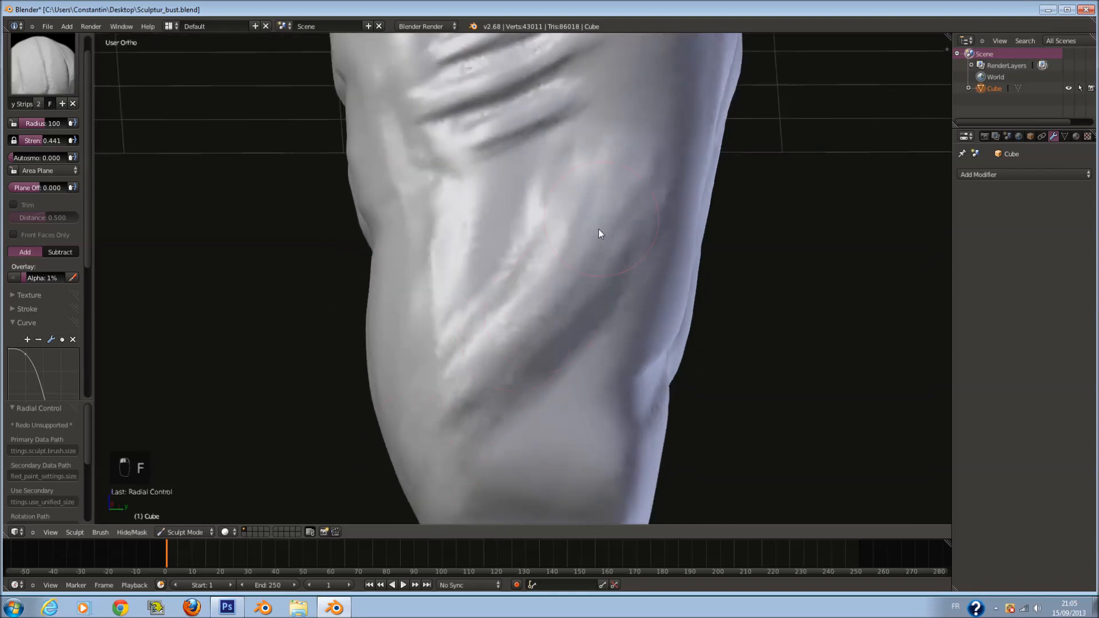
pyautogui.moveTo(606, 204)
pyautogui.mouseDown()
pyautogui.moveTo(508, 299)
pyautogui.moveTo(626, 157)
pyautogui.moveTo(420, 299)
pyautogui.moveTo(617, 188)
pyautogui.moveTo(473, 432)
pyautogui.moveTo(483, 363)
pyautogui.moveTo(582, 246)
pyautogui.moveTo(575, 319)
pyautogui.moveTo(510, 410)
pyautogui.moveTo(533, 451)
pyautogui.moveTo(601, 454)
pyautogui.mouseUp()
# Step: Set the brush radius to 132 and build up clay at the hip near the lower back
pyautogui.moveTo(602, 454); pyautogui.dragTo(559, 456, button='middle')
pyautogui.press('f')
pyautogui.click(573, 446)
pyautogui.moveTo(574, 439)
pyautogui.mouseDown()
pyautogui.moveTo(582, 427)
pyautogui.moveTo(613, 448)
pyautogui.mouseUp()
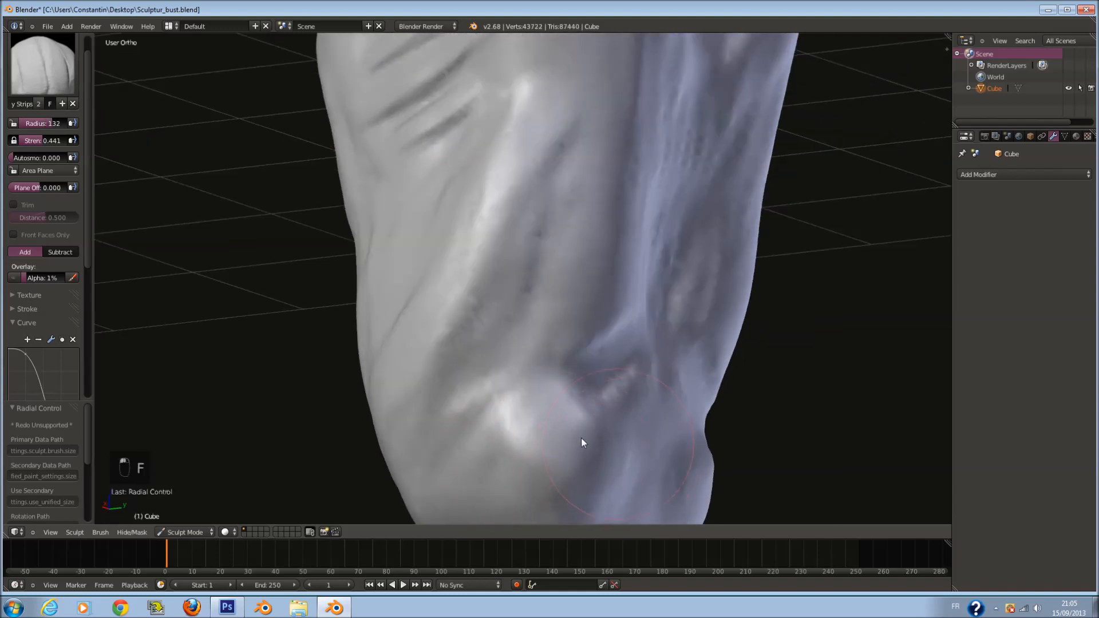
# Step: Resize the Clay Strips brush and build up clay over the hip beside the lower back
pyautogui.moveTo(613, 448); pyautogui.dragTo(551, 427, button='middle')
pyautogui.press('f')
pyautogui.click(551, 427)
pyautogui.moveTo(540, 438)
pyautogui.mouseDown()
pyautogui.moveTo(492, 357)
pyautogui.moveTo(455, 342)
pyautogui.moveTo(428, 414)
pyautogui.moveTo(371, 412)
pyautogui.moveTo(552, 449)
pyautogui.moveTo(473, 441)
pyautogui.moveTo(510, 421)
pyautogui.mouseUp()
pyautogui.moveTo(528, 310)
pyautogui.mouseDown()
pyautogui.moveTo(523, 373)
pyautogui.moveTo(535, 324)
pyautogui.moveTo(498, 235)
pyautogui.moveTo(449, 221)
pyautogui.moveTo(415, 375)
pyautogui.moveTo(471, 406)
pyautogui.mouseUp()
# Step: Adjust the brush radius and add a downward clay stroke along the rear of the flank
pyautogui.press('f')
pyautogui.click(491, 291)
pyautogui.scroll(-2, 470, 401)
pyautogui.moveTo(476, 269); pyautogui.dragTo(504, 362)
pyautogui.moveTo(505, 363); pyautogui.dragTo(472, 361, button='middle')
pyautogui.scroll(1, 472, 360)
# Step: Set the brush radius to 113 and build up diagonal oblique strips below the ribs on the side of the torso
pyautogui.press('f')
pyautogui.moveTo(422, 341)
pyautogui.mouseDown(button='middle')
pyautogui.moveTo(699, 342)
pyautogui.moveTo(664, 358)
pyautogui.mouseUp(button='middle')
pyautogui.press('KP_1')
pyautogui.scroll(2, 606, 328)
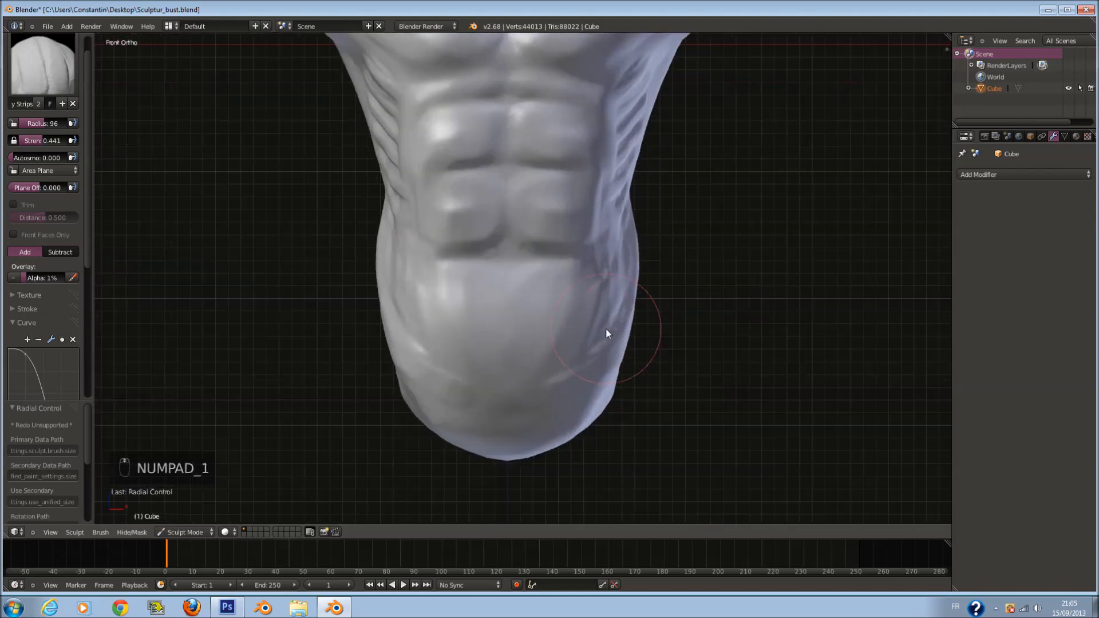
pyautogui.scroll(-2, 312, 223)
pyautogui.moveTo(728, 257); pyautogui.dragTo(625, 252, button='middle')
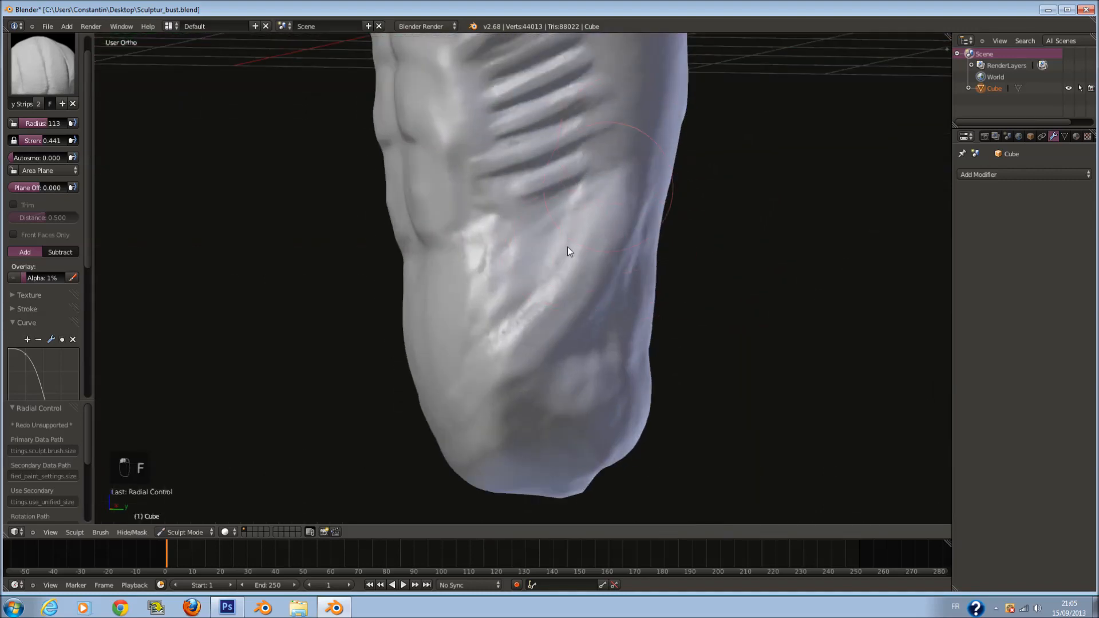
pyautogui.press('f')
pyautogui.moveTo(528, 281)
pyautogui.mouseDown()
pyautogui.moveTo(521, 337)
pyautogui.moveTo(486, 387)
pyautogui.moveTo(613, 322)
pyautogui.mouseUp()
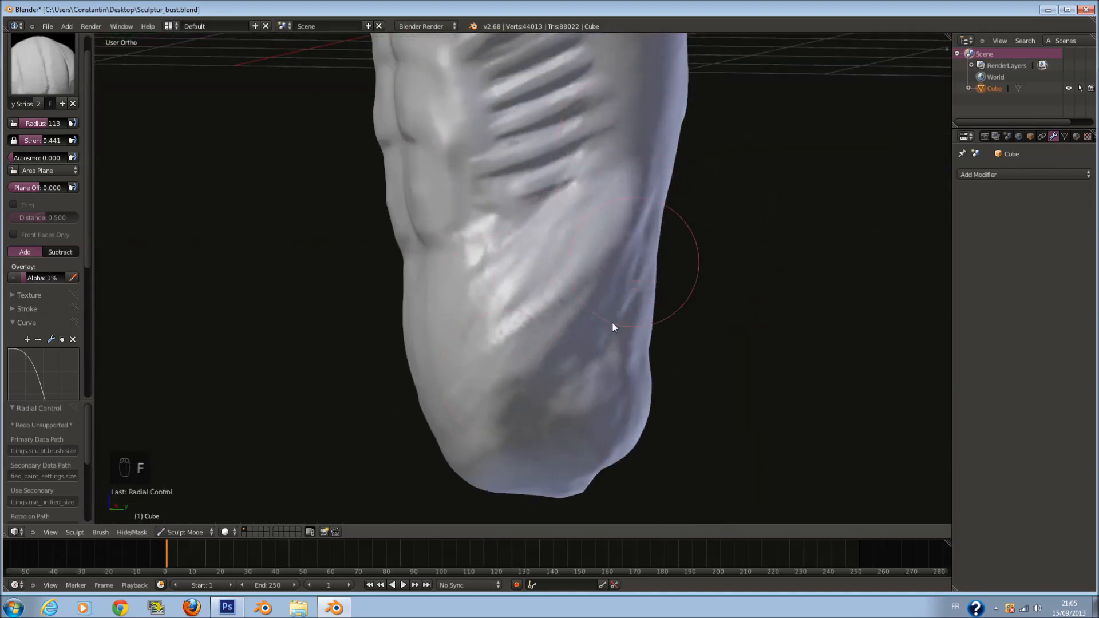
pyautogui.moveTo(668, 145); pyautogui.dragTo(625, 186, button='middle')
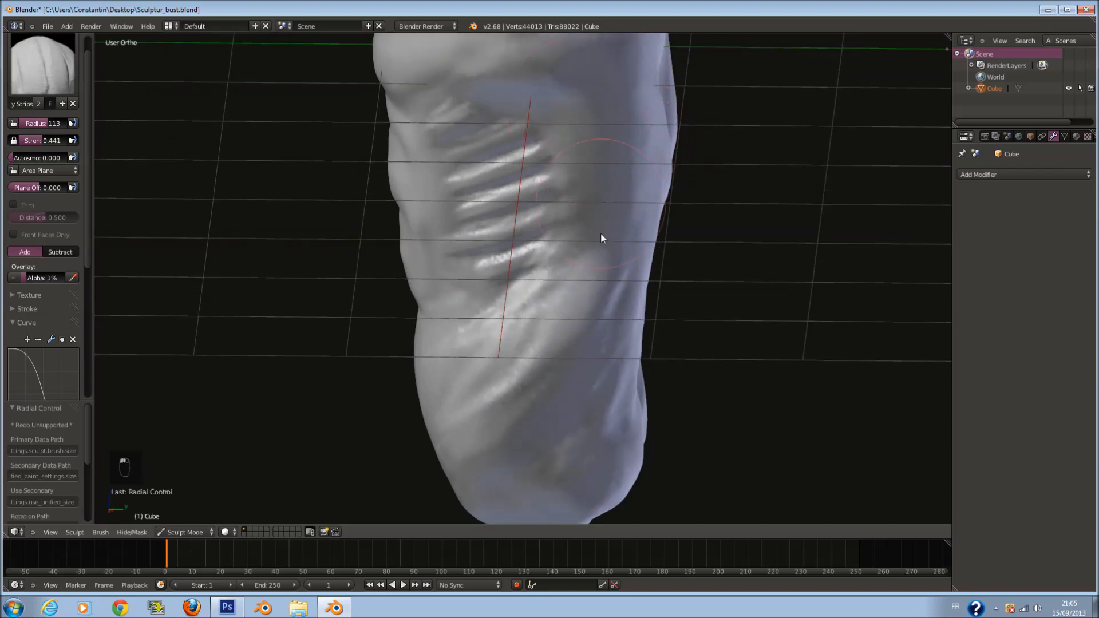
pyautogui.moveTo(522, 361); pyautogui.dragTo(527, 297)
pyautogui.moveTo(528, 297); pyautogui.dragTo(570, 285, button='middle')
# Step: Switch to the Grab brush with radius 200 and nudge the lower belly profile slightly inward in the right side view
pyautogui.click(45, 68)
pyautogui.click(355, 133)
pyautogui.scroll(-4, 338, 377)
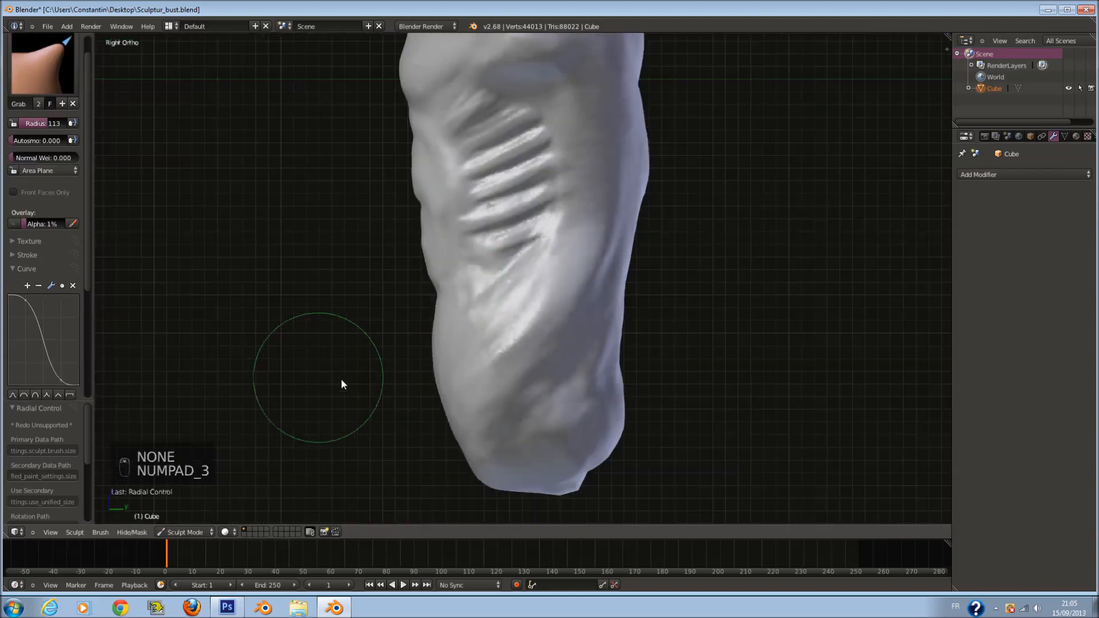
pyautogui.press('f')
pyautogui.click(570, 316)
pyautogui.scroll(2, 516, 344)
pyautogui.scroll(2, 467, 344)
pyautogui.press('f')
pyautogui.click(410, 376)
pyautogui.moveTo(417, 372); pyautogui.dragTo(424, 374)
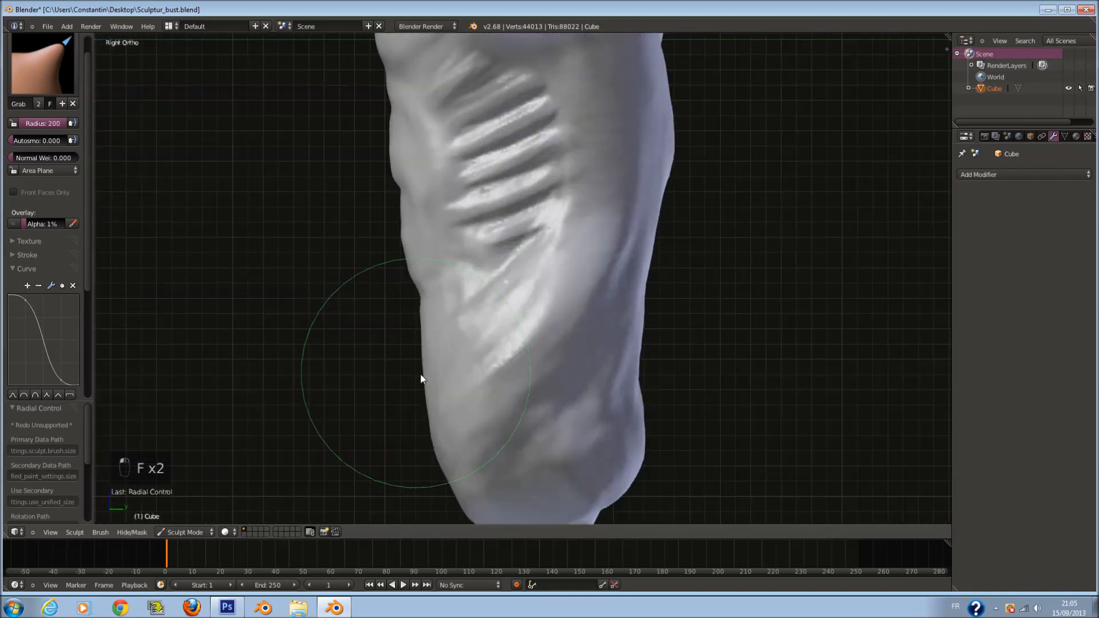
# Step: Reshape the rear profile with the Grab brush, pushing the lower back inward and pulling the buttock outward
pyautogui.keyDown('shift'); pyautogui.scroll(-4, 435, 438); pyautogui.keyUp('shift')
pyautogui.press('f')
pyautogui.click(732, 320)
pyautogui.moveTo(650, 273); pyautogui.dragTo(643, 273)
pyautogui.press('f')
pyautogui.click(691, 398)
pyautogui.moveTo(635, 386); pyautogui.dragTo(642, 386)
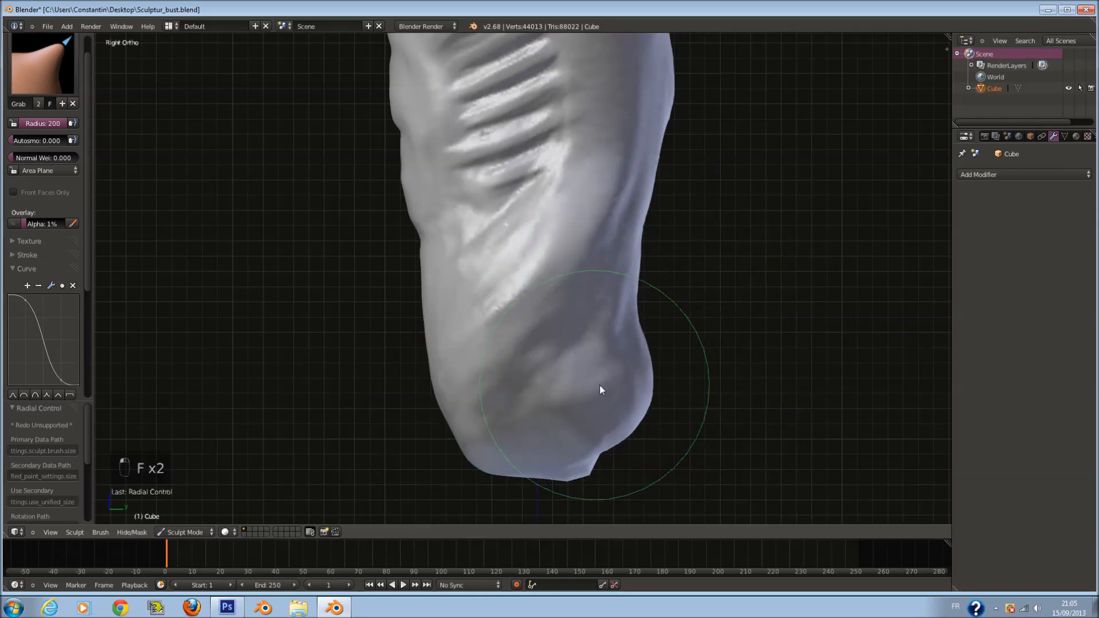
pyautogui.moveTo(612, 336); pyautogui.dragTo(617, 332)
pyautogui.keyDown('shift'); pyautogui.scroll(5, 611, 317); pyautogui.keyUp('shift')
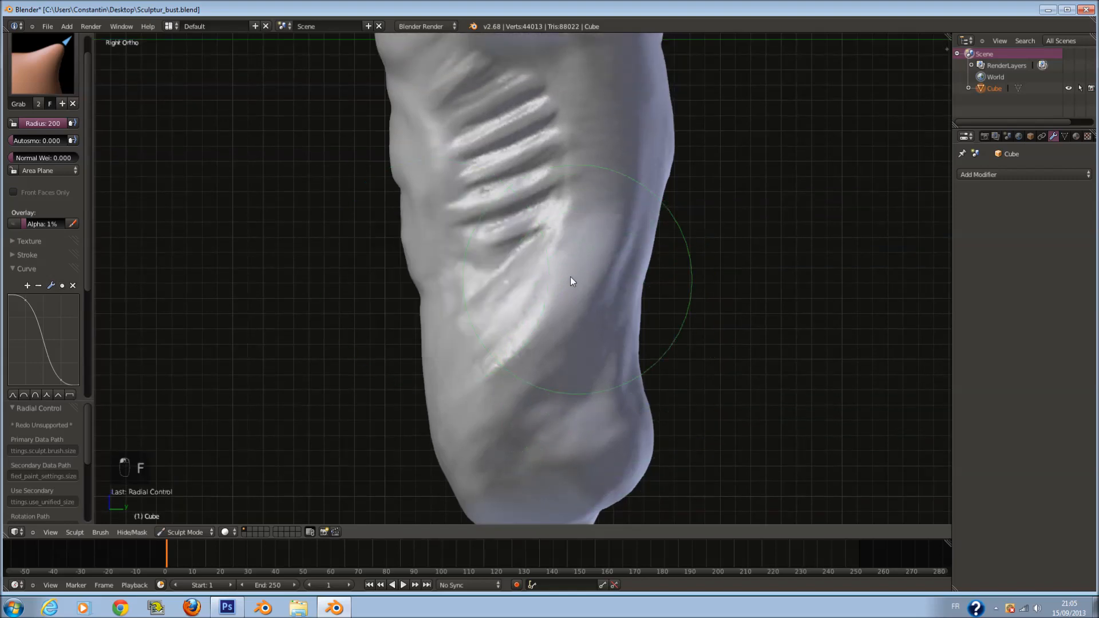
# Step: Adjust the upper back profile behind the ribs with small Grab strokes at radius 200
pyautogui.moveTo(504, 263)
pyautogui.mouseDown(button='middle')
pyautogui.moveTo(467, 286)
pyautogui.moveTo(411, 167)
pyautogui.moveTo(427, 177)
pyautogui.mouseUp(button='middle')
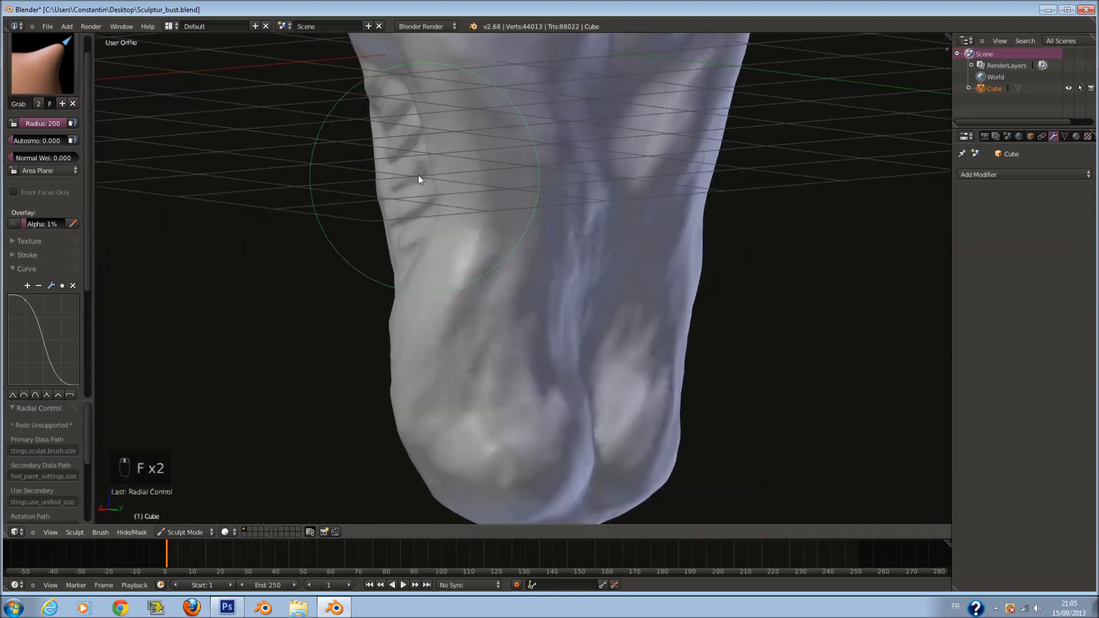
pyautogui.moveTo(397, 175); pyautogui.dragTo(594, 224, button='middle')
pyautogui.press('f')
pyautogui.click(670, 254)
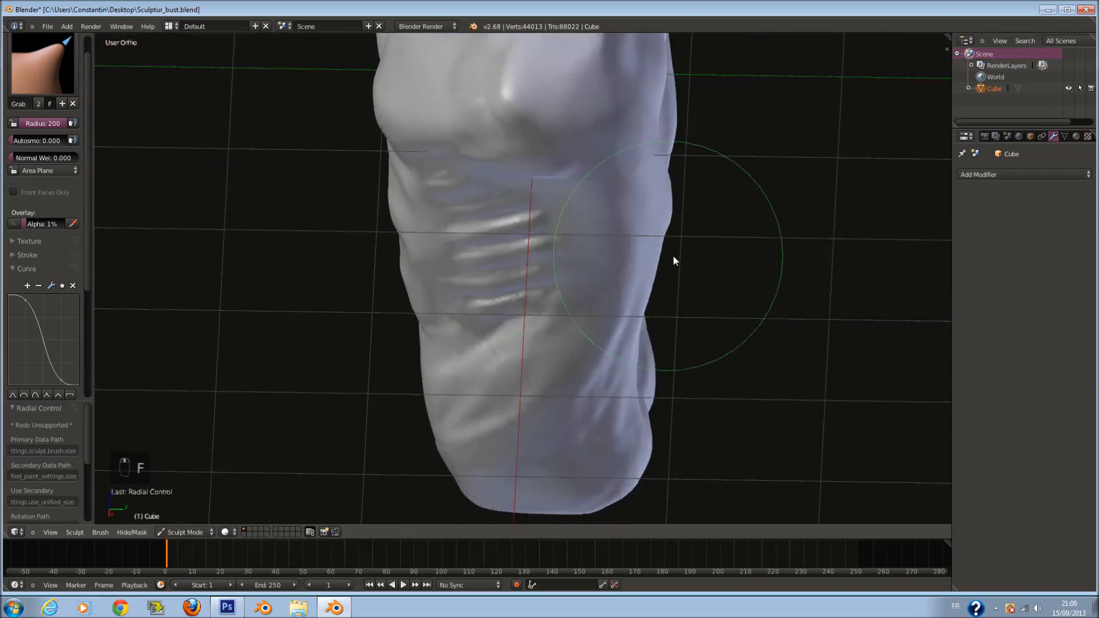
pyautogui.moveTo(681, 241); pyautogui.dragTo(666, 232, button='middle')
pyautogui.moveTo(654, 212); pyautogui.dragTo(645, 203)
pyautogui.moveTo(652, 199); pyautogui.dragTo(612, 182, button='middle')
pyautogui.press('f')
pyautogui.click(643, 198)
pyautogui.moveTo(606, 190); pyautogui.dragTo(602, 189)
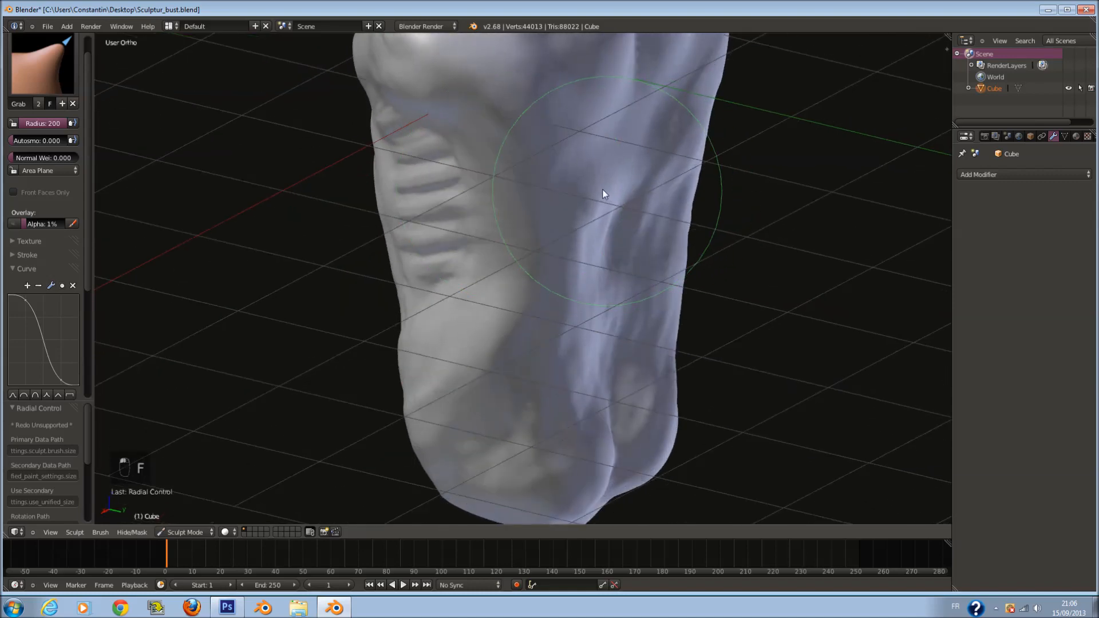
# Step: Widen the outer back contour below the armpit and the shoulder edge with small outward Grab strokes
pyautogui.press('f')
pyautogui.moveTo(606, 200)
pyautogui.mouseDown(button='middle')
pyautogui.moveTo(625, 209)
pyautogui.moveTo(739, 163)
pyautogui.moveTo(705, 161)
pyautogui.mouseUp(button='middle')
pyautogui.click(649, 223)
pyautogui.press('KP_1')
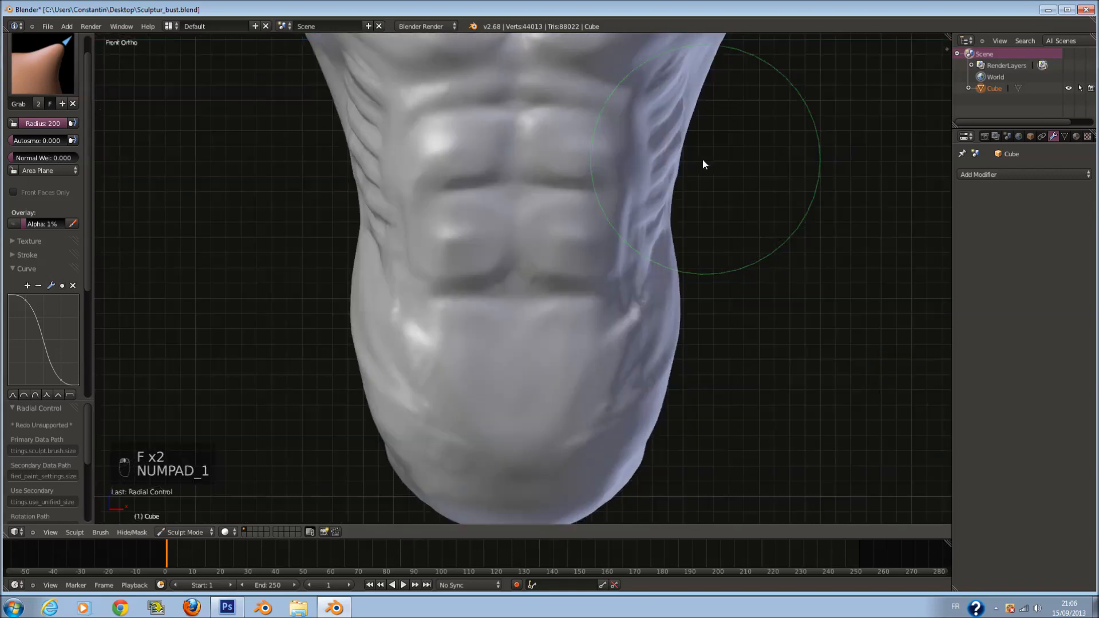
pyautogui.scroll(2, 715, 132)
pyautogui.press('f')
pyautogui.click(770, 139)
pyautogui.scroll(-3, 801, 163)
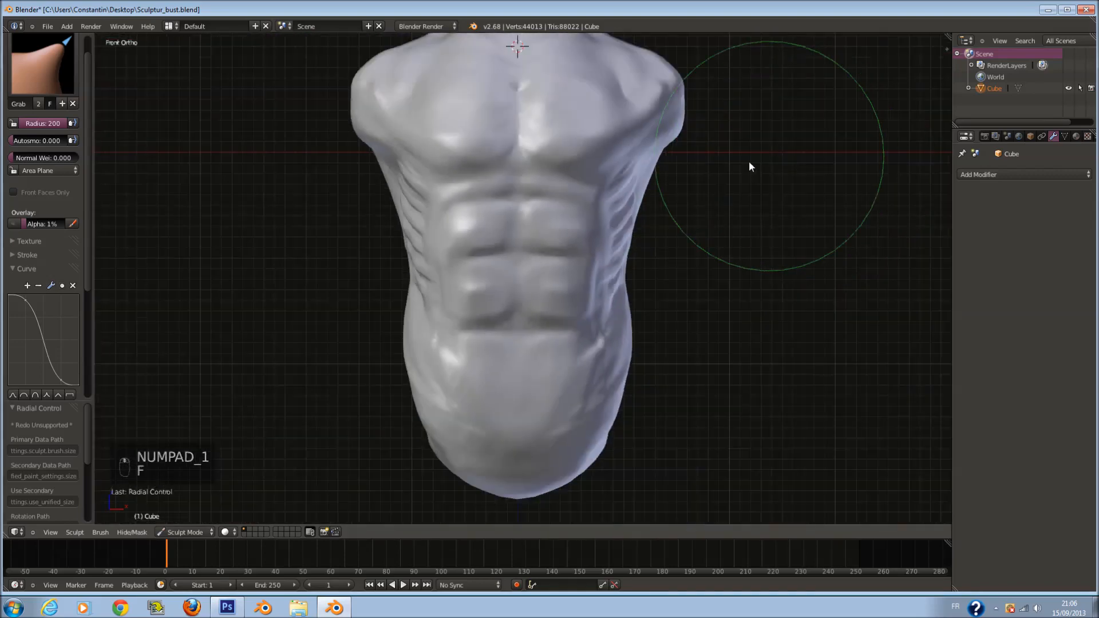
pyautogui.moveTo(749, 165); pyautogui.dragTo(704, 159, button='middle')
pyautogui.moveTo(660, 170); pyautogui.dragTo(665, 170)
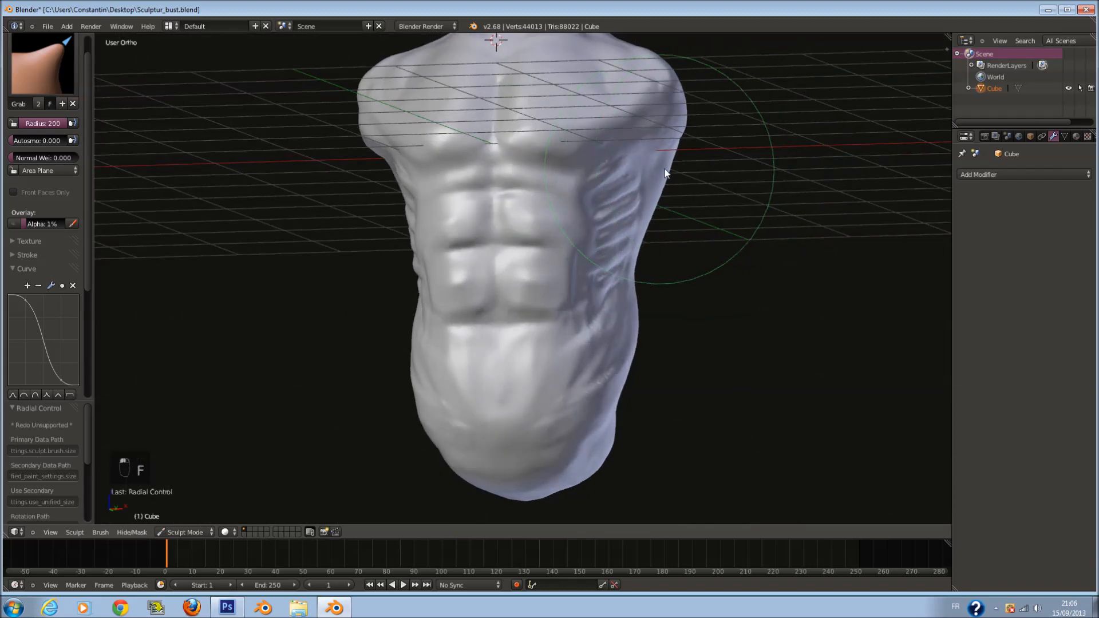
pyautogui.moveTo(672, 106); pyautogui.dragTo(675, 107)
# Step: Examine the torso's shoulder, rib and flank shapes from several side and elevated angles
pyautogui.moveTo(674, 107); pyautogui.dragTo(650, 81, button='middle')
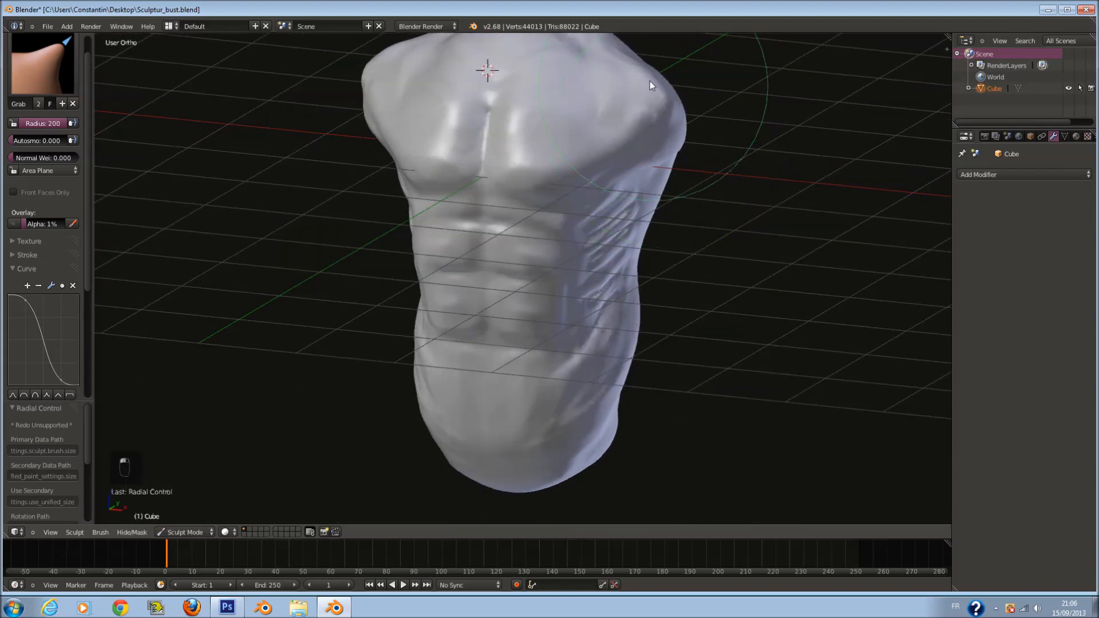
pyautogui.moveTo(589, 95); pyautogui.dragTo(468, 98, button='middle')
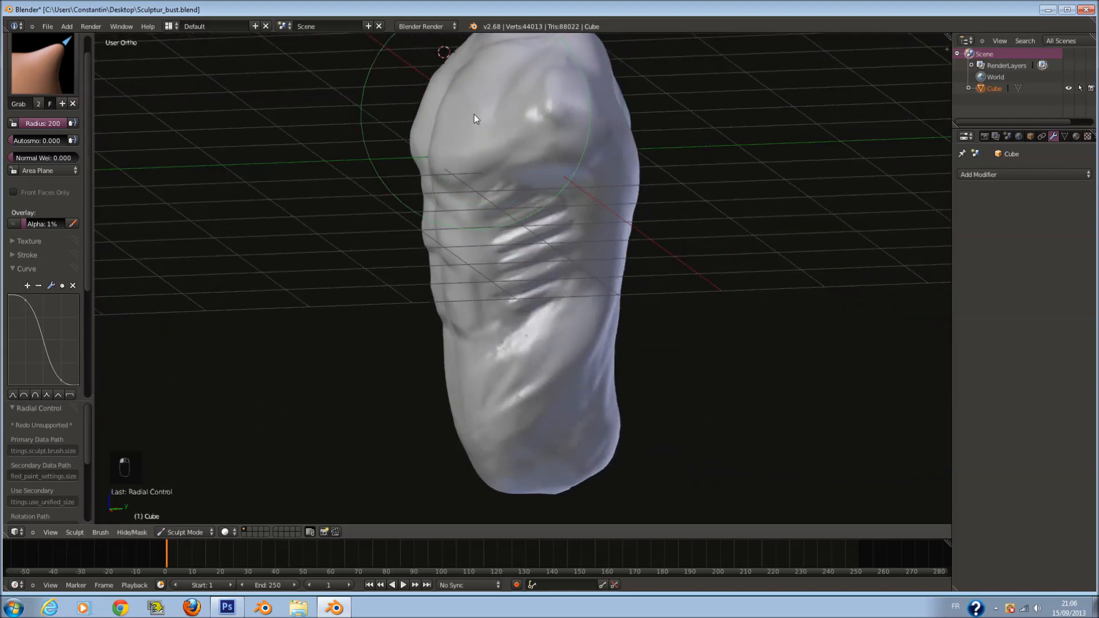
pyautogui.moveTo(581, 91); pyautogui.dragTo(520, 63, button='middle')
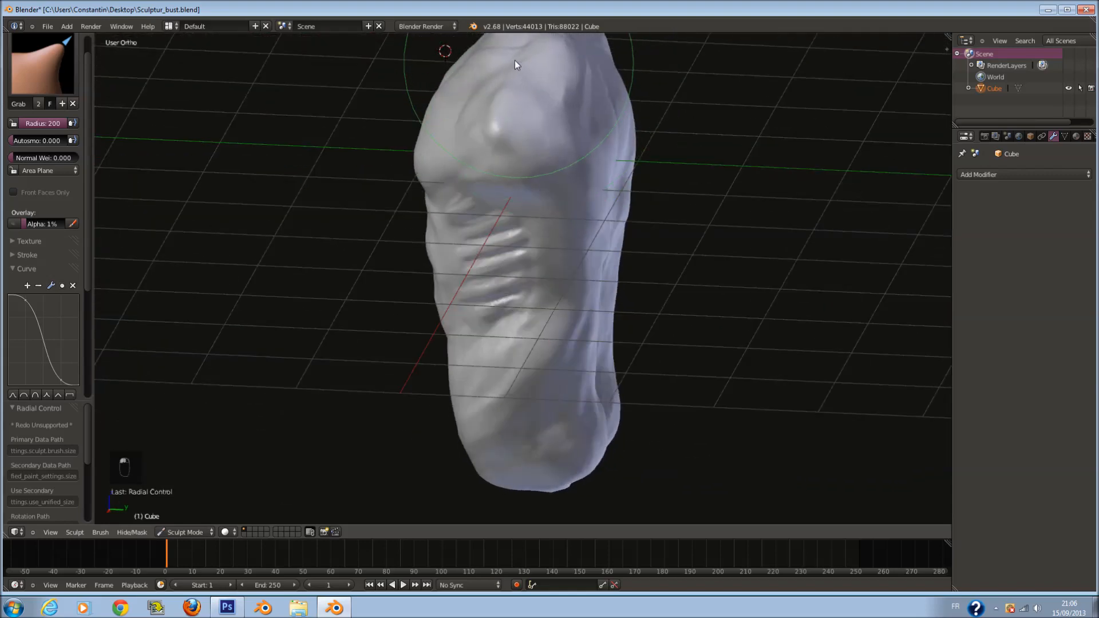
pyautogui.moveTo(603, 70)
pyautogui.mouseDown(button='middle')
pyautogui.moveTo(565, 102)
pyautogui.moveTo(497, 128)
pyautogui.moveTo(444, 139)
pyautogui.moveTo(422, 118)
pyautogui.moveTo(545, 110)
pyautogui.moveTo(533, 199)
pyautogui.moveTo(680, 249)
pyautogui.moveTo(569, 259)
pyautogui.moveTo(569, 314)
pyautogui.moveTo(508, 367)
pyautogui.moveTo(532, 366)
pyautogui.mouseUp(button='middle')
pyautogui.press('f')
pyautogui.click(595, 323)
pyautogui.press('f')
pyautogui.click(558, 378)
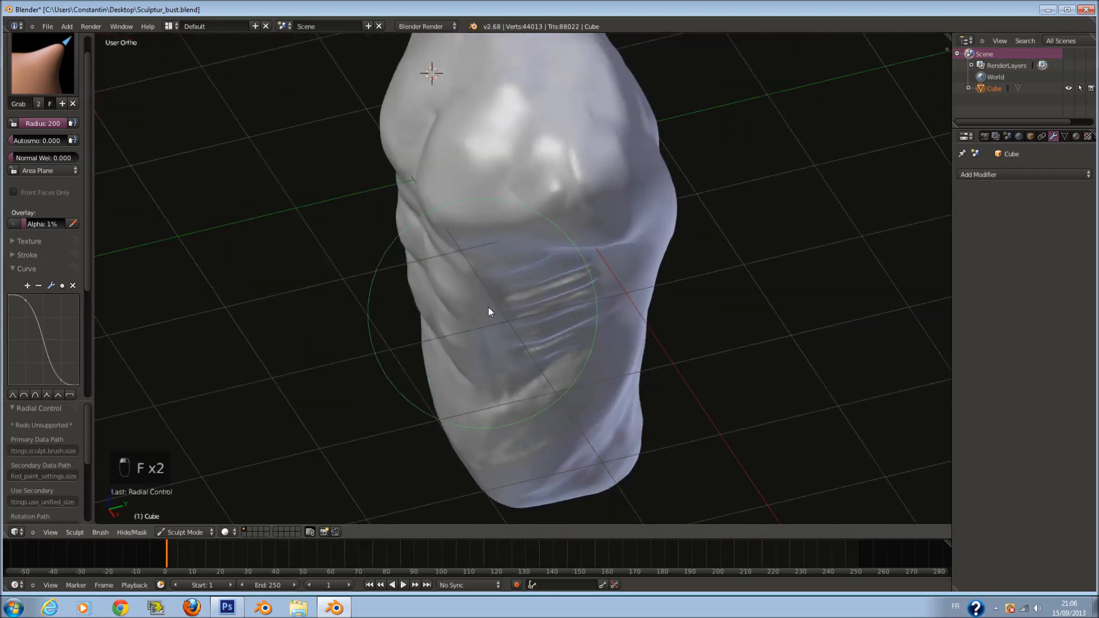
pyautogui.moveTo(503, 397); pyautogui.dragTo(502, 380, button='middle')
pyautogui.press('f')
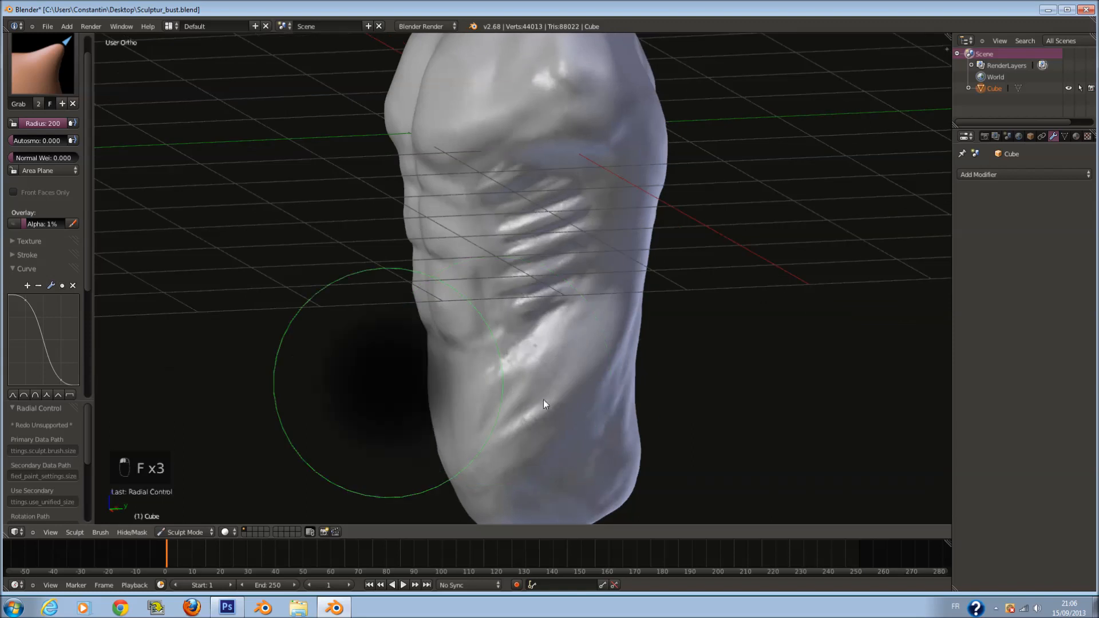
pyautogui.click(543, 399)
# Step: Switch to the Smooth brush and soften the clay strokes on the lower flank and hip
pyautogui.click(43, 63)
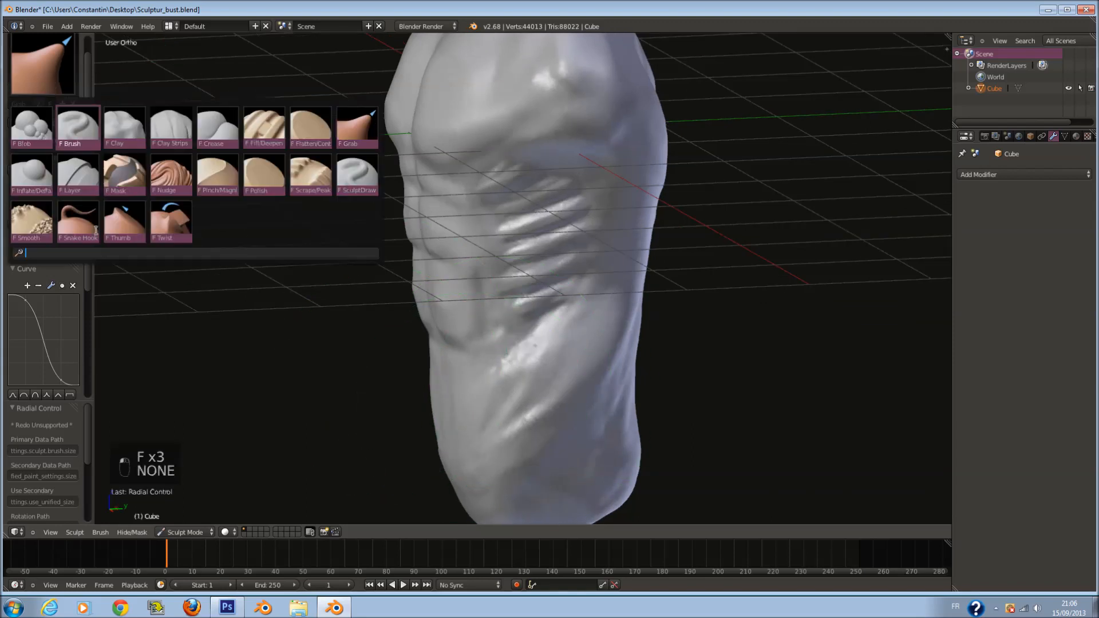
pyautogui.click(33, 221)
pyautogui.press('f')
pyautogui.click(554, 328)
pyautogui.keyDown('shift'); pyautogui.moveTo(593, 447); pyautogui.dragTo(589, 345, button='middle'); pyautogui.keyUp('shift')
pyautogui.scroll(3, 605, 330)
pyautogui.moveTo(605, 330); pyautogui.dragTo(582, 312, button='middle')
pyautogui.scroll(2, 605, 329)
pyautogui.press('f')
pyautogui.click(658, 335)
pyautogui.moveTo(538, 347)
pyautogui.mouseDown()
pyautogui.moveTo(504, 348)
pyautogui.moveTo(516, 183)
pyautogui.moveTo(476, 333)
pyautogui.moveTo(517, 149)
pyautogui.moveTo(504, 309)
pyautogui.mouseUp()
pyautogui.moveTo(614, 339); pyautogui.dragTo(550, 332, button='middle')
pyautogui.moveTo(561, 328); pyautogui.dragTo(509, 324)
# Step: Smooth the lower back surface with the Smooth brush at radius 200 and strength 0.500
pyautogui.moveTo(572, 113)
pyautogui.mouseDown(button='middle')
pyautogui.moveTo(618, 204)
pyautogui.moveTo(596, 217)
pyautogui.mouseUp(button='middle')
pyautogui.keyDown('shift'); pyautogui.scroll(4, 532, 164); pyautogui.keyUp('shift')
pyautogui.scroll(1, 501, 178)
pyautogui.press('f')
pyautogui.click(530, 186)
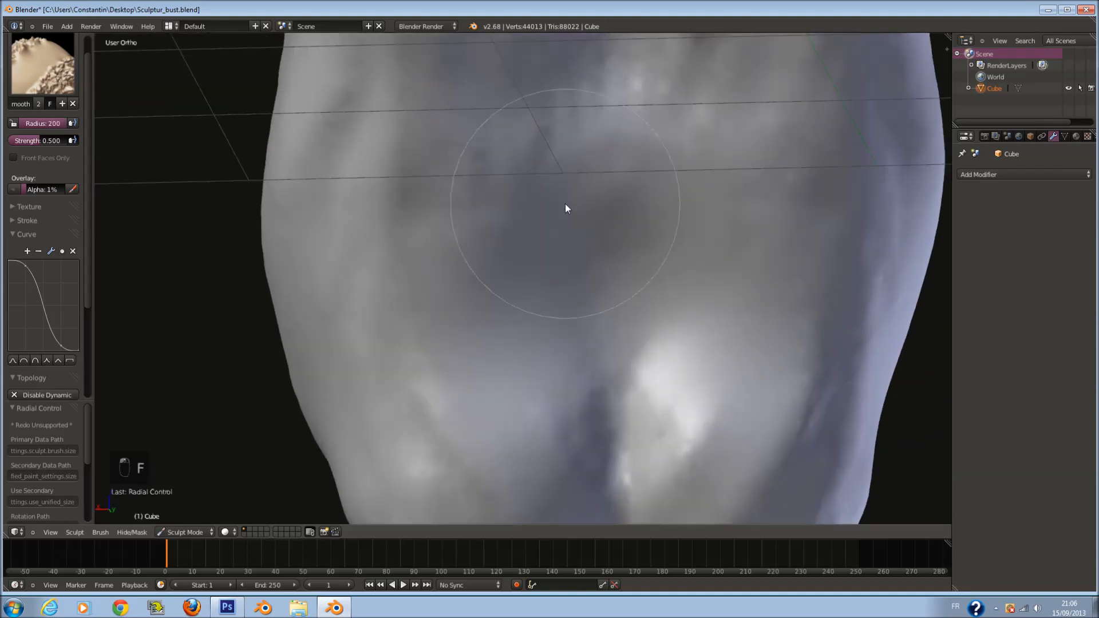
pyautogui.moveTo(565, 206)
pyautogui.mouseDown()
pyautogui.moveTo(573, 143)
pyautogui.moveTo(499, 187)
pyautogui.mouseUp()
pyautogui.scroll(-1, 573, 144)
pyautogui.moveTo(378, 176)
pyautogui.mouseDown(button='middle')
pyautogui.moveTo(530, 190)
pyautogui.moveTo(508, 154)
pyautogui.mouseUp(button='middle')
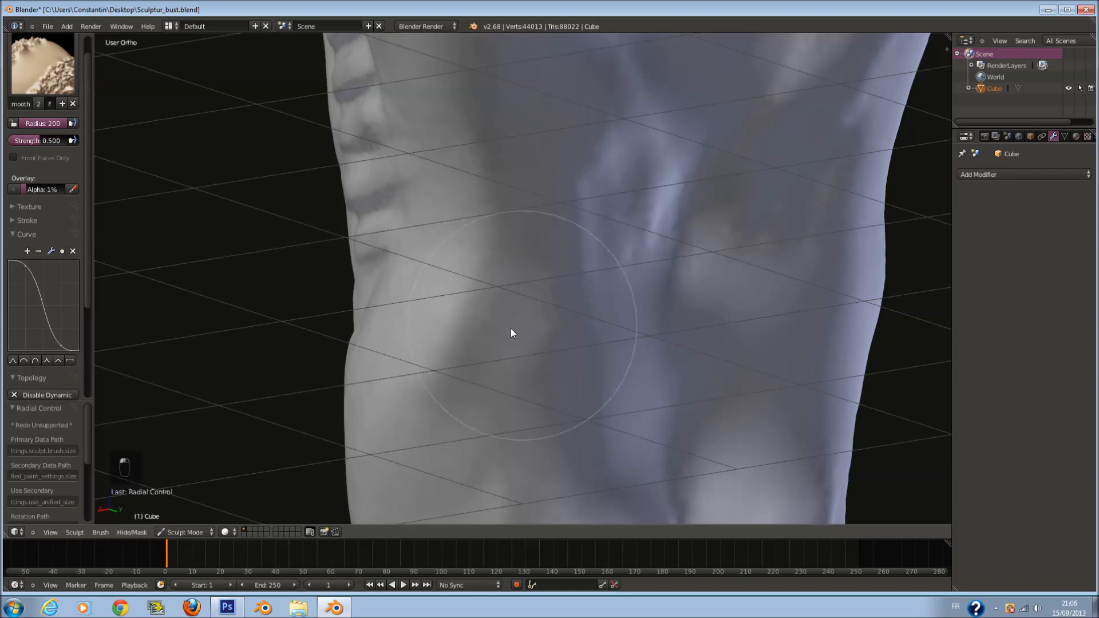
# Step: Set the Smooth brush radius to 145 and soften the obliques and lower abdominal muscles
pyautogui.moveTo(613, 197)
pyautogui.mouseDown(button='middle')
pyautogui.moveTo(576, 218)
pyautogui.moveTo(565, 184)
pyautogui.moveTo(544, 174)
pyautogui.moveTo(418, 177)
pyautogui.mouseUp(button='middle')
pyautogui.moveTo(611, 363)
pyautogui.mouseDown(button='middle')
pyautogui.moveTo(547, 344)
pyautogui.moveTo(707, 305)
pyautogui.moveTo(657, 249)
pyautogui.mouseUp(button='middle')
pyautogui.press('f')
pyautogui.click(624, 234)
pyautogui.press('f')
pyautogui.click(601, 186)
pyautogui.moveTo(571, 197); pyautogui.dragTo(539, 219, button='middle')
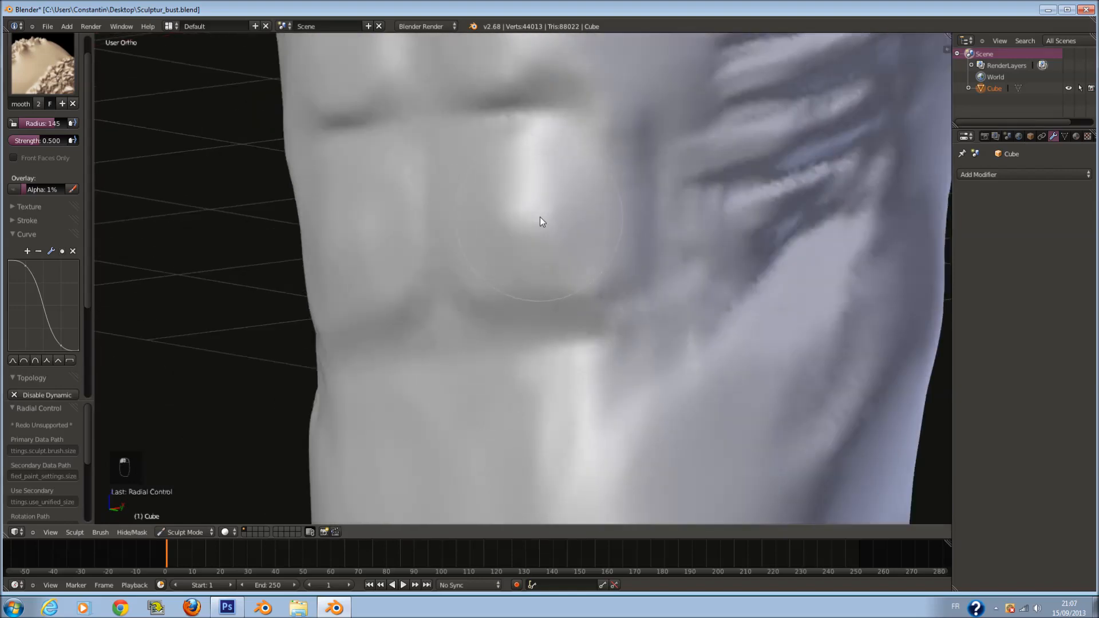
# Step: Set the Smooth brush radius to 131 and soften the upper abdominal muscles
pyautogui.scroll(-1, 541, 218)
pyautogui.keyDown('shift'); pyautogui.scroll(9, 540, 191); pyautogui.keyUp('shift')
pyautogui.press('f')
pyautogui.click(523, 162)
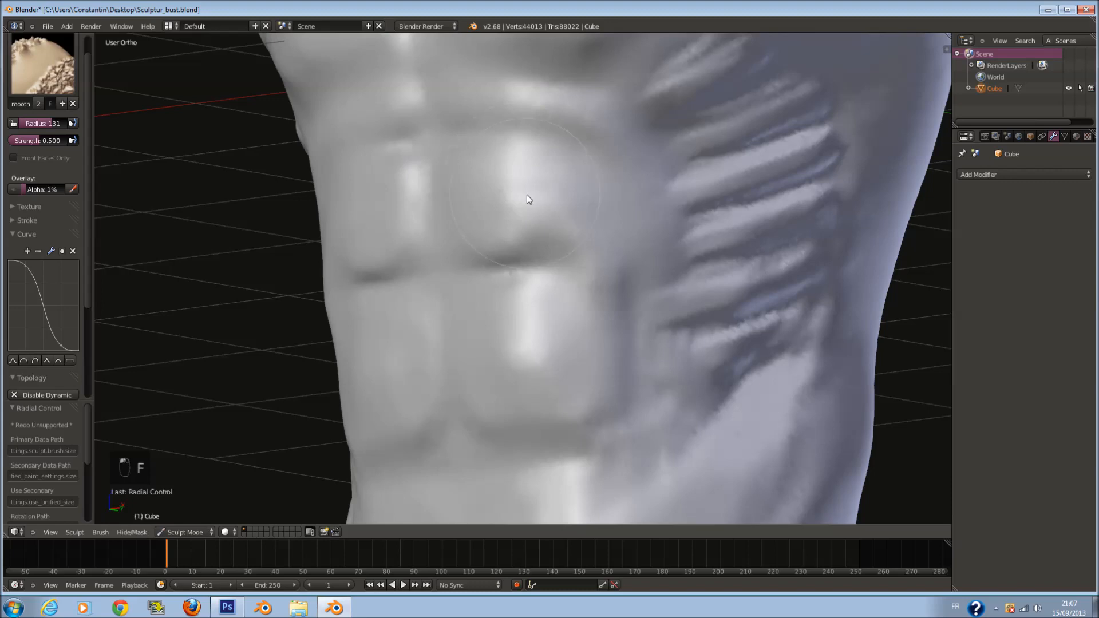
# Step: Set the Smooth brush radius to 143 and soften the rib ridges along the side of the torso
pyautogui.scroll(-3, 575, 212)
pyautogui.moveTo(557, 221); pyautogui.dragTo(730, 197, button='middle')
pyautogui.press('f')
pyautogui.click(753, 204)
pyautogui.moveTo(631, 148)
pyautogui.mouseDown()
pyautogui.moveTo(655, 196)
pyautogui.moveTo(630, 174)
pyautogui.moveTo(645, 326)
pyautogui.moveTo(601, 170)
pyautogui.moveTo(686, 299)
pyautogui.moveTo(712, 184)
pyautogui.mouseUp()
pyautogui.moveTo(712, 184)
pyautogui.mouseDown(button='middle')
pyautogui.moveTo(681, 233)
pyautogui.moveTo(562, 233)
pyautogui.moveTo(616, 248)
pyautogui.moveTo(607, 241)
pyautogui.mouseUp(button='middle')
pyautogui.press('f')
pyautogui.click(625, 297)
pyautogui.moveTo(626, 297); pyautogui.dragTo(578, 206, button='middle')
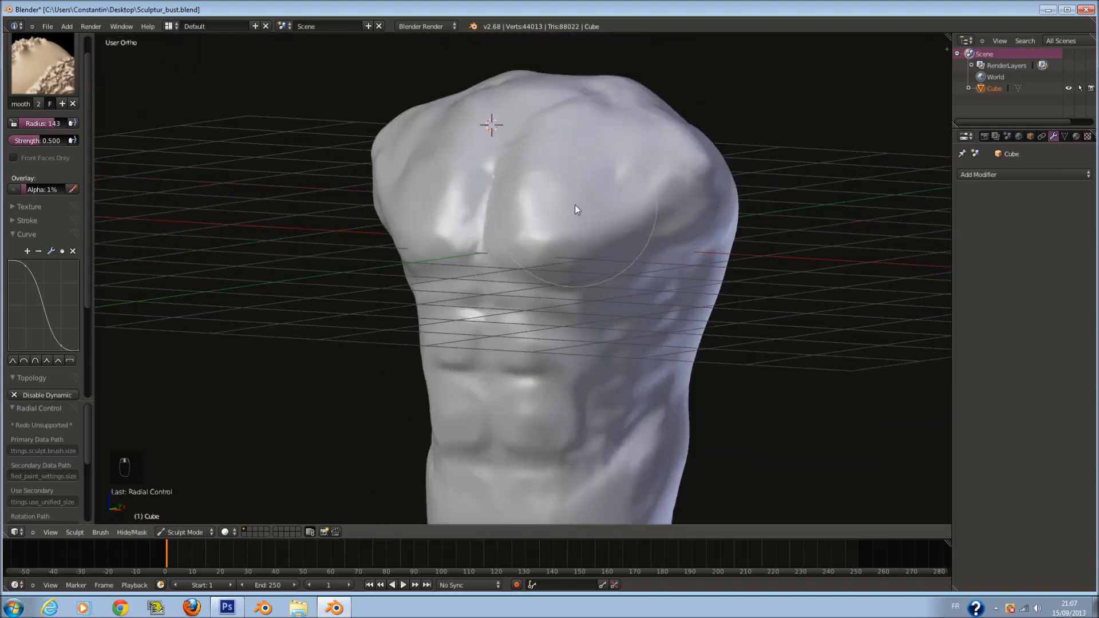
pyautogui.scroll(4, 559, 196)
pyautogui.scroll(-4, 558, 197)
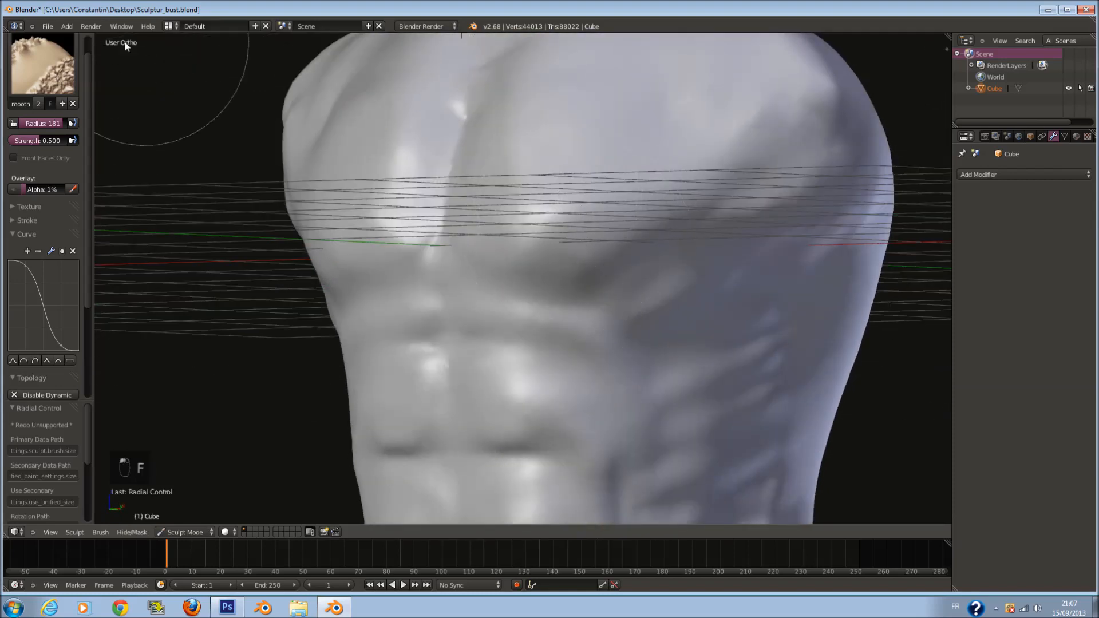
# Step: Switch to the Crease brush with radius 63 and deepen the vertical groove between the pectorals
pyautogui.click(63, 71)
pyautogui.click(218, 128)
pyautogui.scroll(-2, 641, 295)
pyautogui.moveTo(641, 296); pyautogui.dragTo(615, 285, button='middle')
pyautogui.press('f')
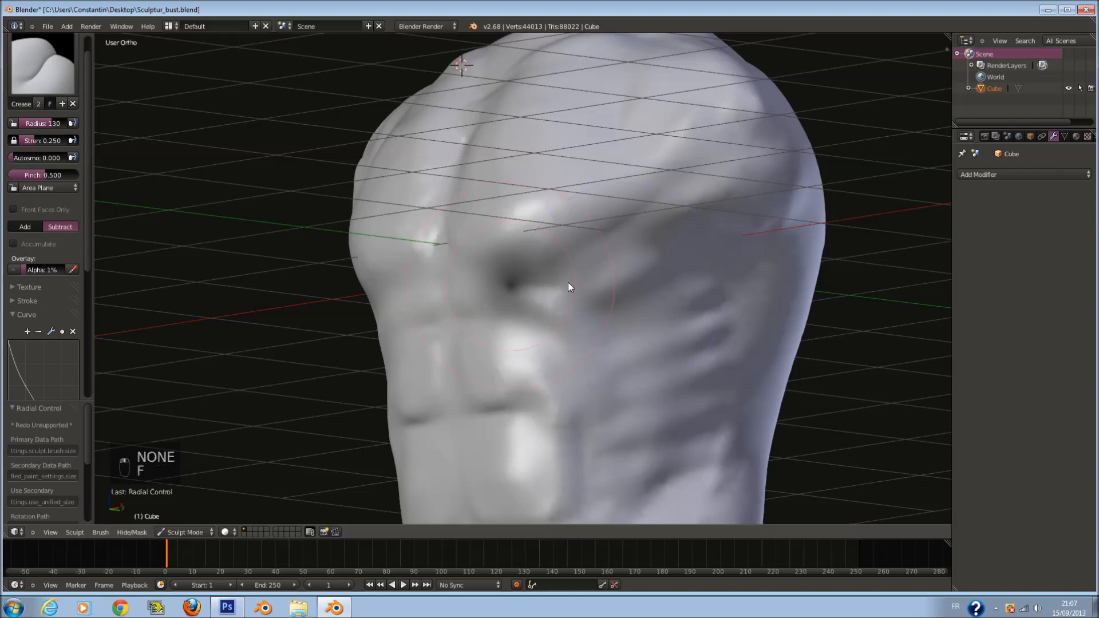
pyautogui.click(548, 278)
pyautogui.scroll(6, 549, 252)
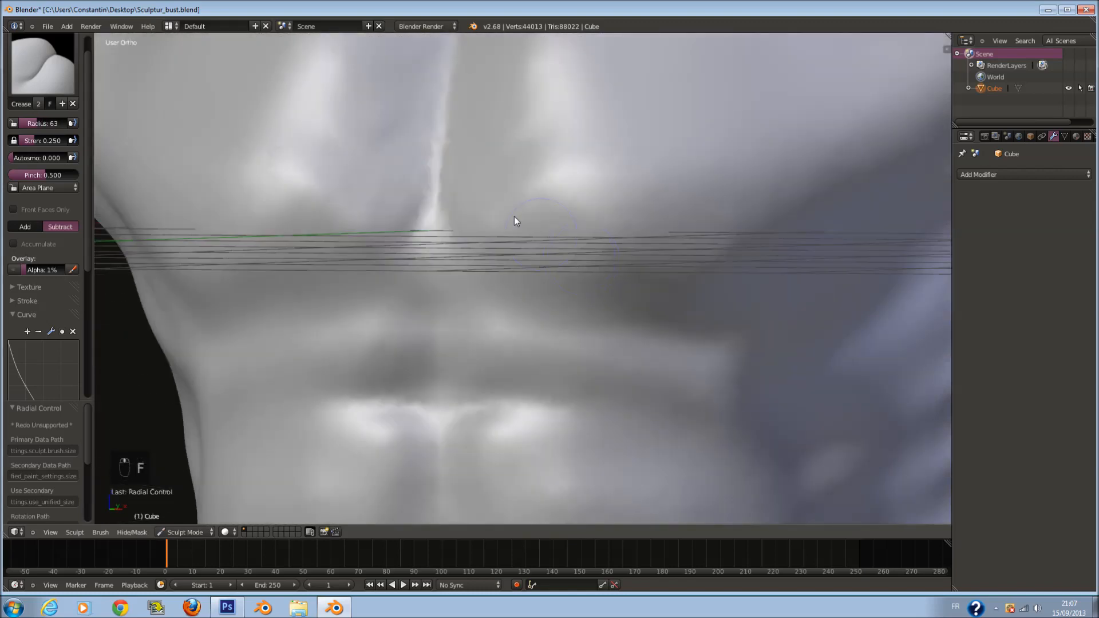
pyautogui.keyDown('shift'); pyautogui.scroll(5, 495, 159); pyautogui.keyUp('shift')
pyautogui.moveTo(465, 111); pyautogui.dragTo(437, 277)
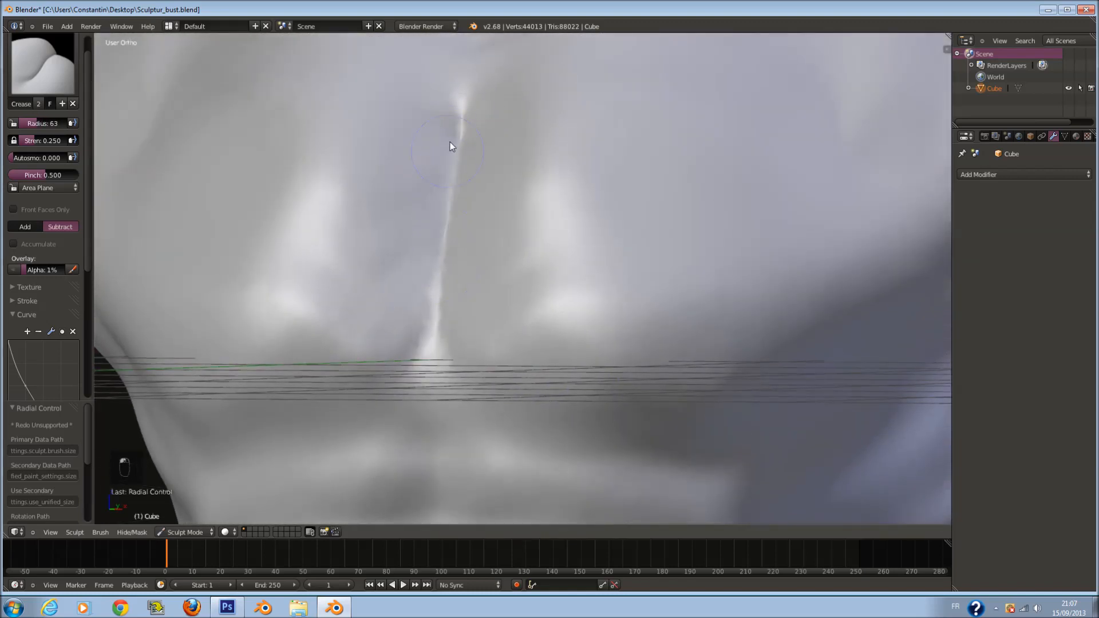
pyautogui.moveTo(451, 147); pyautogui.dragTo(439, 290)
# Step: Crease the upper end of the chest groove so it branches along the inner top edge of the pectorals
pyautogui.moveTo(484, 92); pyautogui.dragTo(503, 62)
pyautogui.scroll(-1, 524, 142)
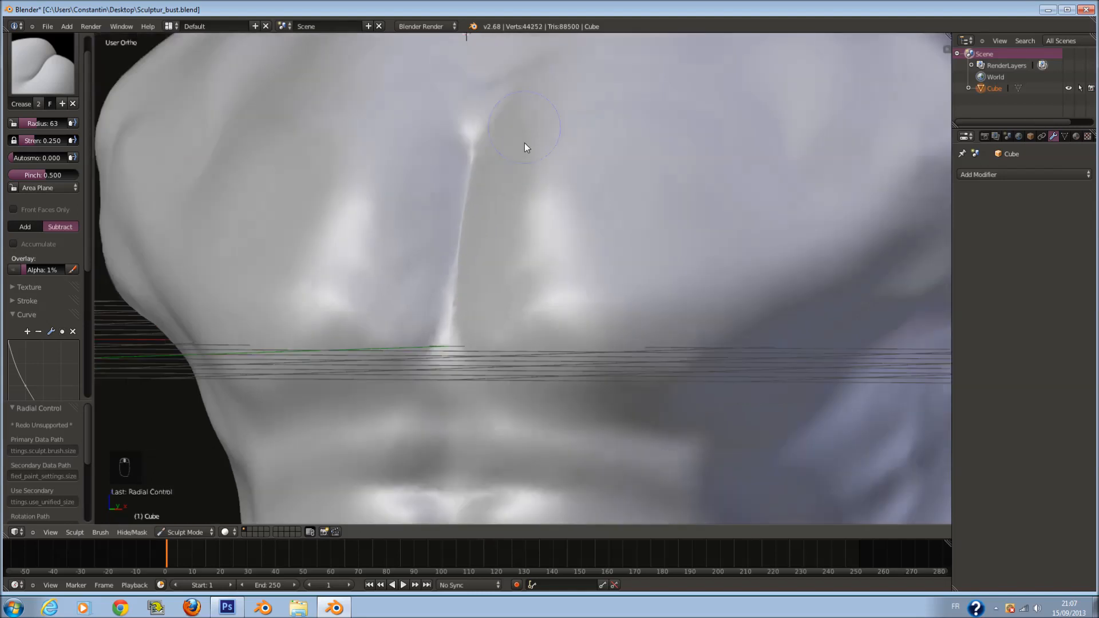
pyautogui.moveTo(524, 143); pyautogui.dragTo(530, 161, button='middle')
pyautogui.moveTo(499, 162); pyautogui.dragTo(534, 95)
pyautogui.moveTo(465, 172)
pyautogui.mouseDown()
pyautogui.moveTo(465, 212)
pyautogui.moveTo(480, 144)
pyautogui.mouseUp()
# Step: Set the Crease brush radius to 84 and carve a sharp curved crease along the pectoral's lower edge
pyautogui.moveTo(494, 152); pyautogui.dragTo(448, 74, button='middle')
pyautogui.scroll(1, 496, 200)
pyautogui.scroll(1, 505, 242)
pyautogui.press('f')
pyautogui.click(469, 285)
pyautogui.moveTo(378, 312)
pyautogui.mouseDown()
pyautogui.moveTo(385, 348)
pyautogui.moveTo(418, 376)
pyautogui.mouseUp()
pyautogui.moveTo(375, 310)
pyautogui.mouseDown()
pyautogui.moveTo(386, 344)
pyautogui.moveTo(436, 393)
pyautogui.moveTo(563, 406)
pyautogui.mouseUp()
pyautogui.moveTo(457, 393); pyautogui.dragTo(533, 408)
pyautogui.moveTo(413, 367); pyautogui.dragTo(511, 398)
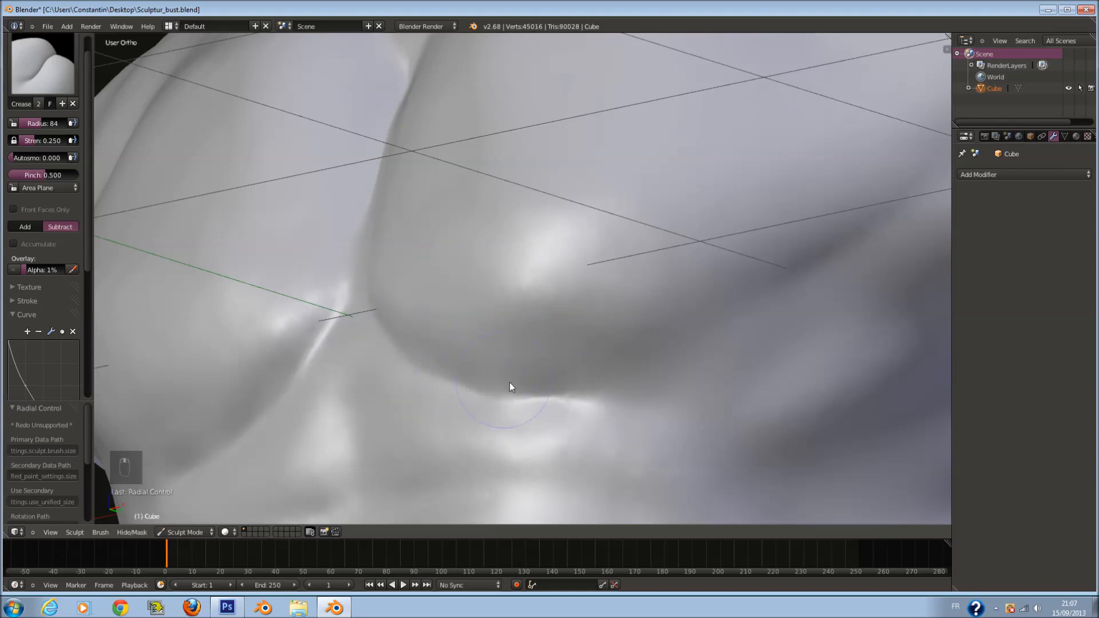
pyautogui.moveTo(509, 383); pyautogui.dragTo(537, 379, button='middle')
pyautogui.moveTo(565, 400)
pyautogui.mouseDown()
pyautogui.moveTo(430, 267)
pyautogui.moveTo(558, 373)
pyautogui.moveTo(682, 386)
pyautogui.mouseUp()
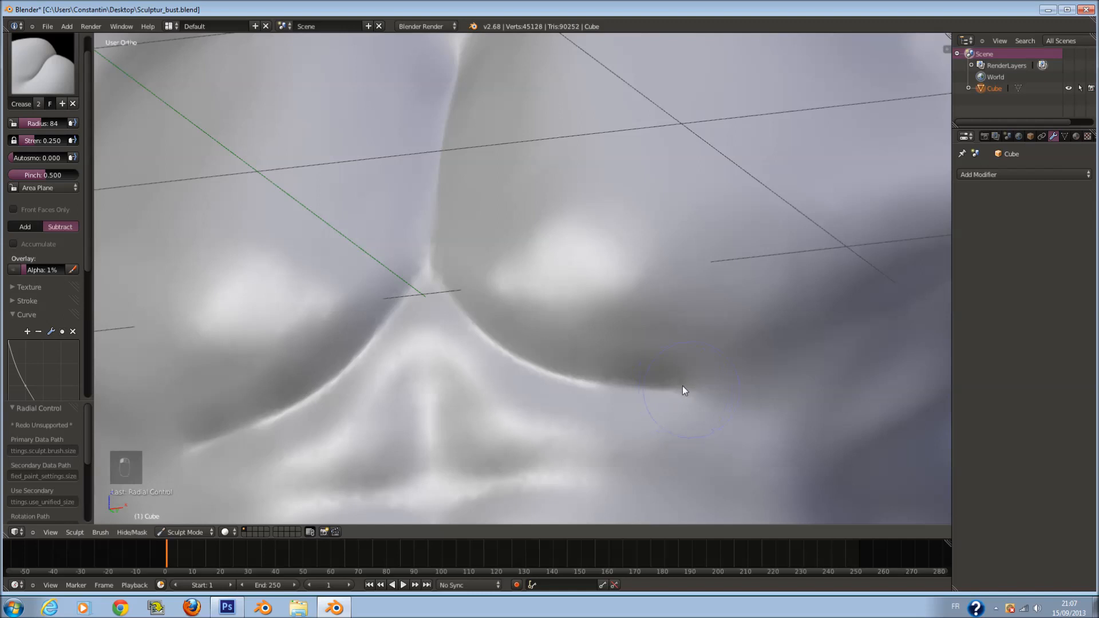
# Step: Resize the Crease brush and refine the crease beneath the chest
pyautogui.moveTo(683, 386); pyautogui.dragTo(632, 379, button='middle')
pyautogui.press('f')
pyautogui.click(642, 380)
pyautogui.moveTo(462, 311)
pyautogui.mouseDown()
pyautogui.moveTo(444, 303)
pyautogui.moveTo(646, 150)
pyautogui.moveTo(406, 315)
pyautogui.moveTo(655, 141)
pyautogui.moveTo(699, 88)
pyautogui.moveTo(448, 275)
pyautogui.moveTo(417, 314)
pyautogui.mouseUp()
# Step: Set the Crease brush radius to 49 and extend the crease along the pectoral's outer edge toward the armpit
pyautogui.press('f')
pyautogui.click(432, 303)
pyautogui.moveTo(757, 257)
pyautogui.mouseDown(button='middle')
pyautogui.moveTo(737, 285)
pyautogui.moveTo(763, 277)
pyautogui.moveTo(680, 306)
pyautogui.mouseUp(button='middle')
pyautogui.press('f')
pyautogui.click(608, 350)
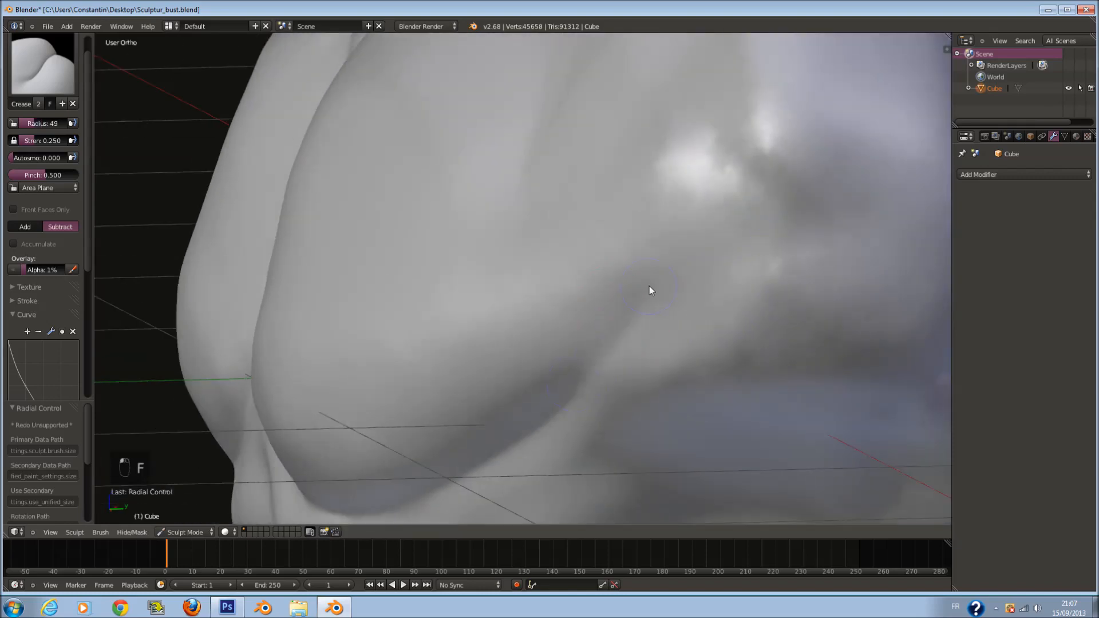
pyautogui.moveTo(565, 406); pyautogui.dragTo(597, 356)
pyautogui.scroll(-4, 601, 354)
pyautogui.moveTo(601, 354)
pyautogui.mouseDown(button='middle')
pyautogui.moveTo(685, 347)
pyautogui.moveTo(716, 361)
pyautogui.moveTo(658, 341)
pyautogui.moveTo(659, 377)
pyautogui.moveTo(609, 334)
pyautogui.moveTo(685, 369)
pyautogui.moveTo(640, 346)
pyautogui.moveTo(711, 310)
pyautogui.mouseUp(button='middle')
pyautogui.scroll(-3, 700, 358)
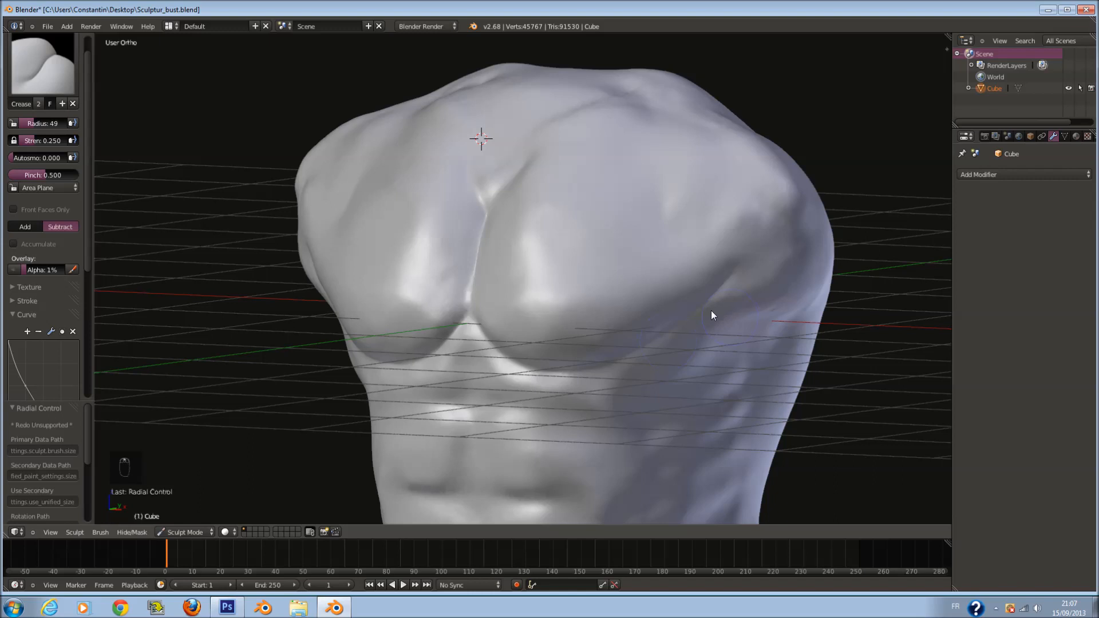
# Step: Save the current state of the bust file
pyautogui.click(43, 63)
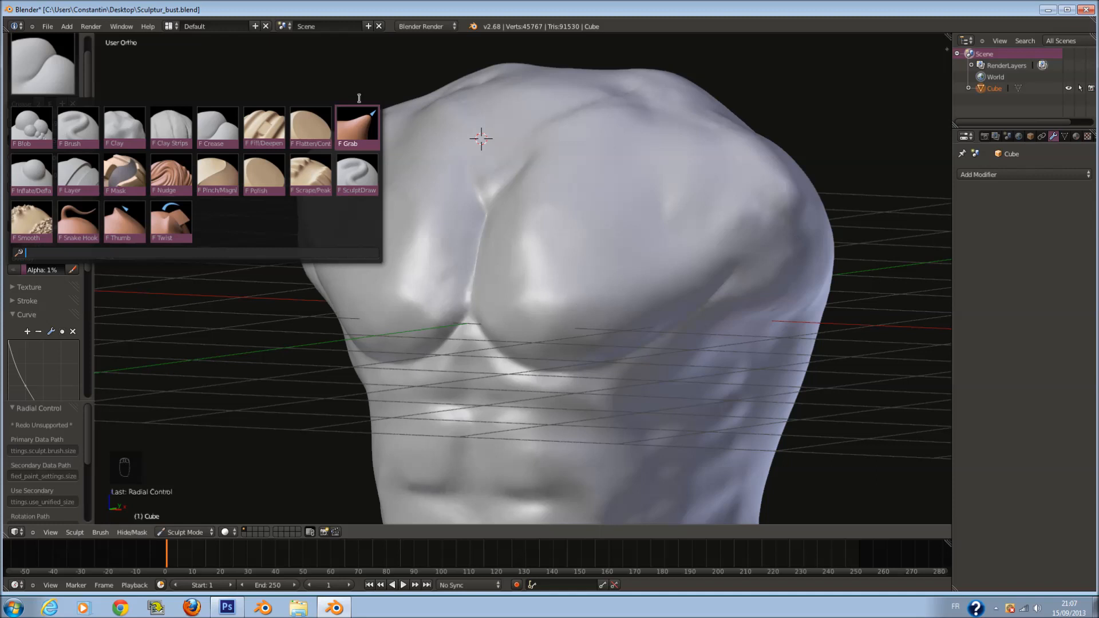
pyautogui.click(359, 77)
pyautogui.press('f')
pyautogui.click(489, 162)
pyautogui.hotkey('ctrl', 's')
# Step: Switch to the Grab brush with a radius of 200 and position it over the chest and shoulder
pyautogui.click(62, 71)
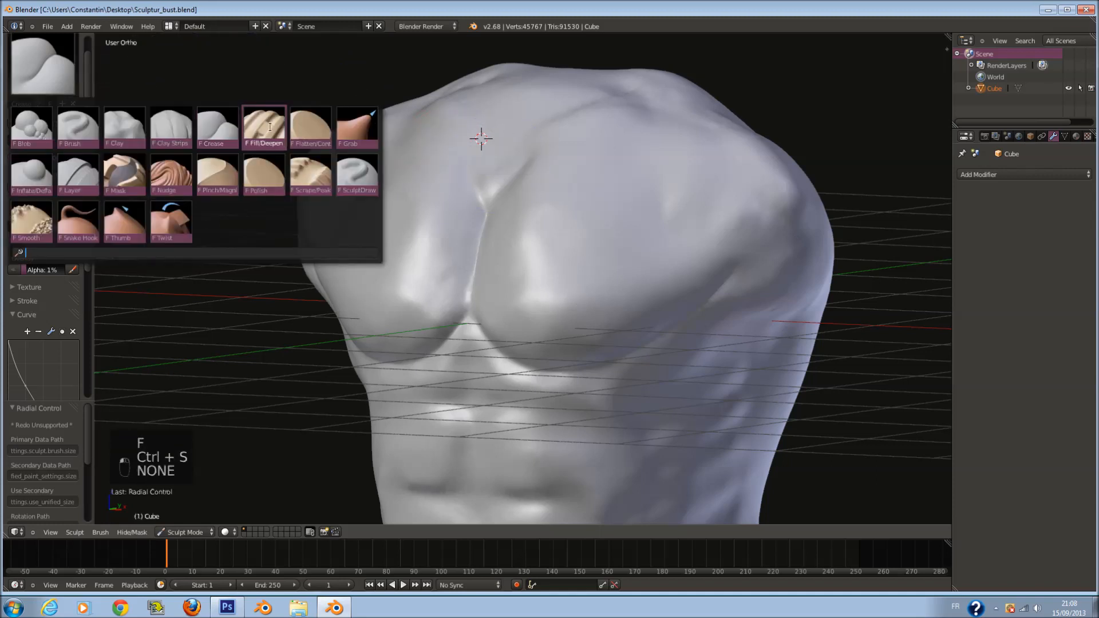
pyautogui.click(357, 130)
pyautogui.moveTo(647, 224)
pyautogui.mouseDown(button='middle')
pyautogui.moveTo(671, 243)
pyautogui.moveTo(668, 233)
pyautogui.mouseUp(button='middle')
pyautogui.press('f')
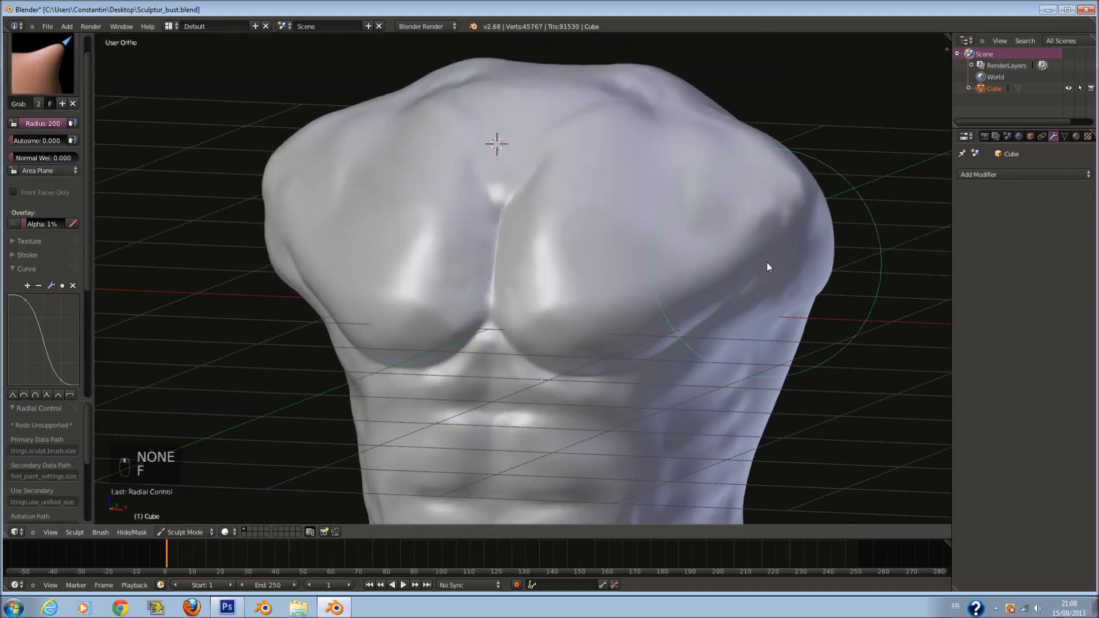
pyautogui.click(752, 265)
pyautogui.moveTo(735, 273)
pyautogui.mouseDown(button='middle')
pyautogui.moveTo(723, 262)
pyautogui.moveTo(479, 268)
pyautogui.moveTo(516, 243)
pyautogui.moveTo(520, 223)
pyautogui.mouseUp(button='middle')
pyautogui.press('f')
pyautogui.click(727, 293)
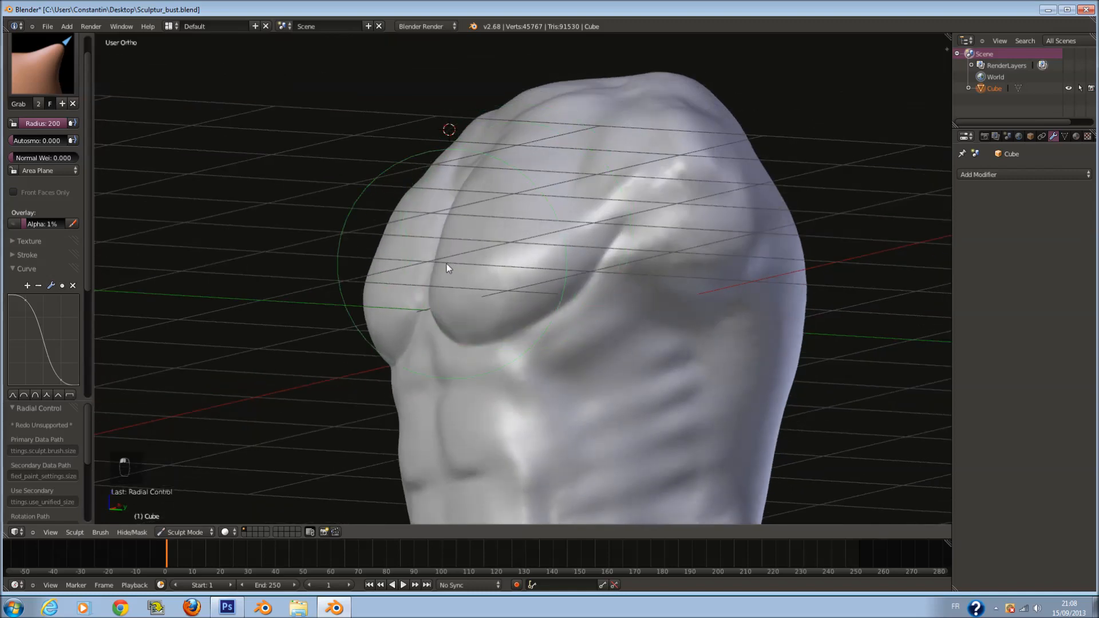
pyautogui.moveTo(501, 318); pyautogui.dragTo(562, 310, button='middle')
# Step: Switch back to the Crease brush with a radius of 85 and crease the lower edge of the pectoral above the abs
pyautogui.click(57, 68)
pyautogui.click(230, 144)
pyautogui.press('f')
pyautogui.click(509, 312)
pyautogui.moveTo(515, 408)
pyautogui.keyDown('shift'); pyautogui.mouseDown(button='middle')
pyautogui.moveTo(509, 297)
pyautogui.moveTo(567, 300)
pyautogui.mouseUp(button='middle'); pyautogui.keyUp('shift')
pyautogui.scroll(3, 553, 243)
pyautogui.press('f')
pyautogui.click(526, 210)
pyautogui.scroll(1, 524, 208)
pyautogui.moveTo(523, 205)
pyautogui.mouseDown()
pyautogui.moveTo(550, 201)
pyautogui.moveTo(500, 181)
pyautogui.moveTo(628, 220)
pyautogui.mouseUp()
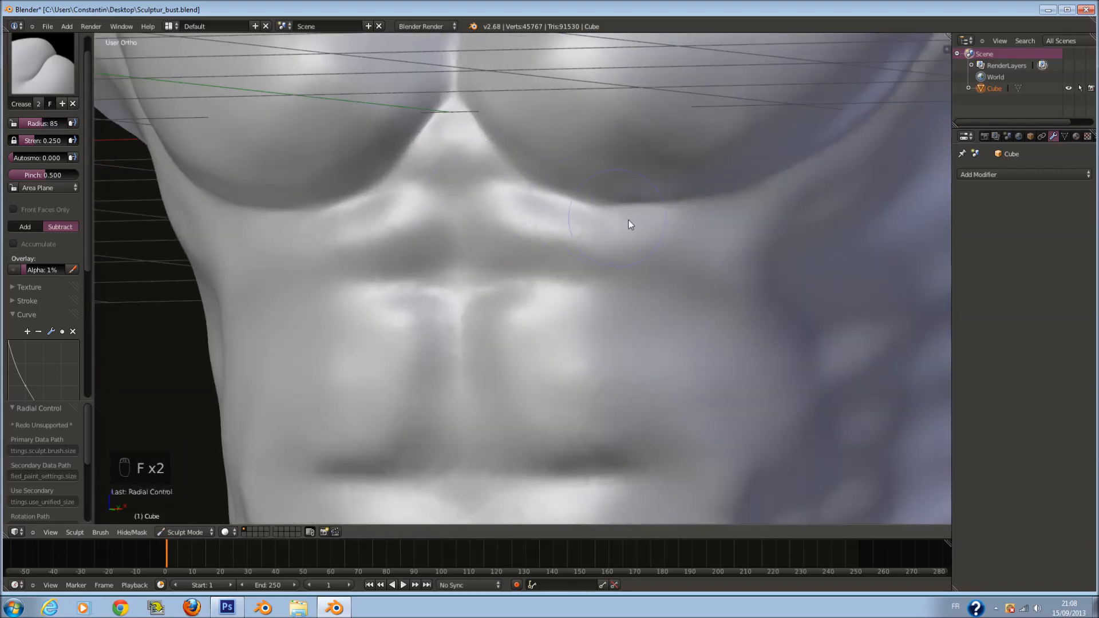
# Step: Extend the crease beneath the pectoral outward toward the ribs
pyautogui.moveTo(648, 225); pyautogui.dragTo(625, 216, button='middle')
pyautogui.moveTo(606, 204); pyautogui.dragTo(648, 207)
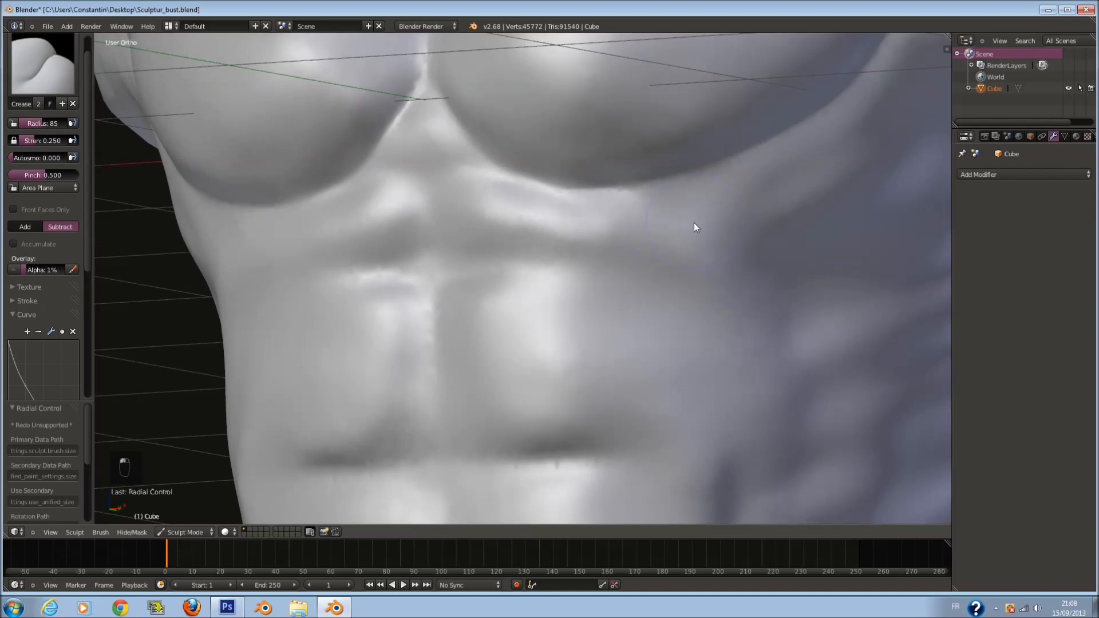
pyautogui.moveTo(707, 239); pyautogui.dragTo(754, 269)
# Step: Set the Crease brush radius to 78 and carve the vertical groove between the upper abs
pyautogui.scroll(1, 698, 249)
pyautogui.press('f')
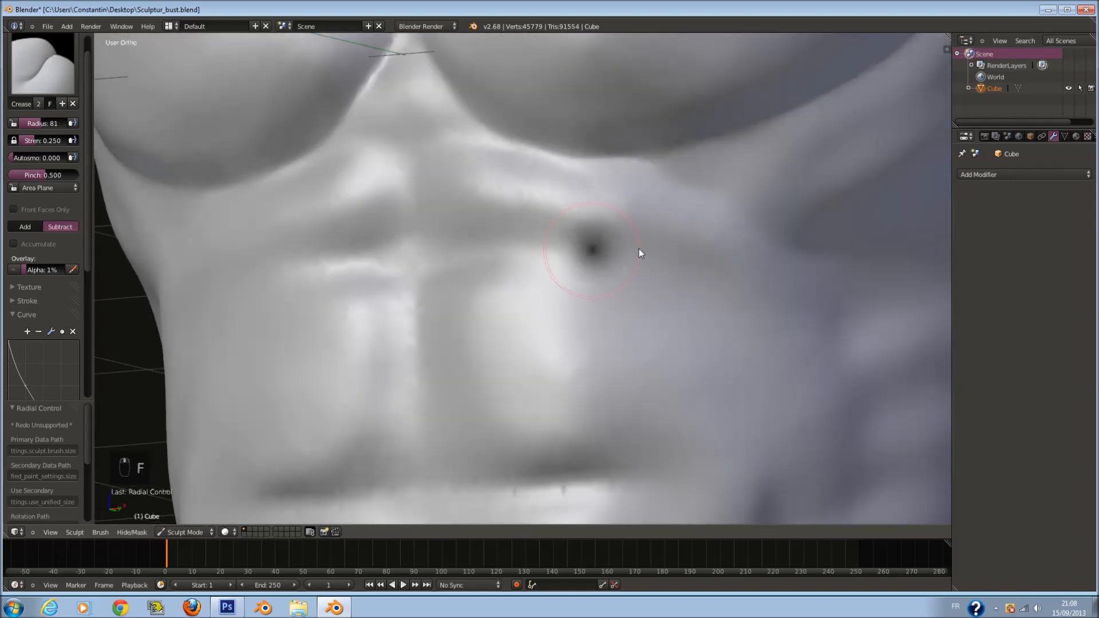
pyautogui.click(635, 246)
pyautogui.moveTo(442, 243)
pyautogui.mouseDown()
pyautogui.moveTo(452, 260)
pyautogui.moveTo(434, 283)
pyautogui.moveTo(407, 420)
pyautogui.moveTo(417, 404)
pyautogui.mouseUp()
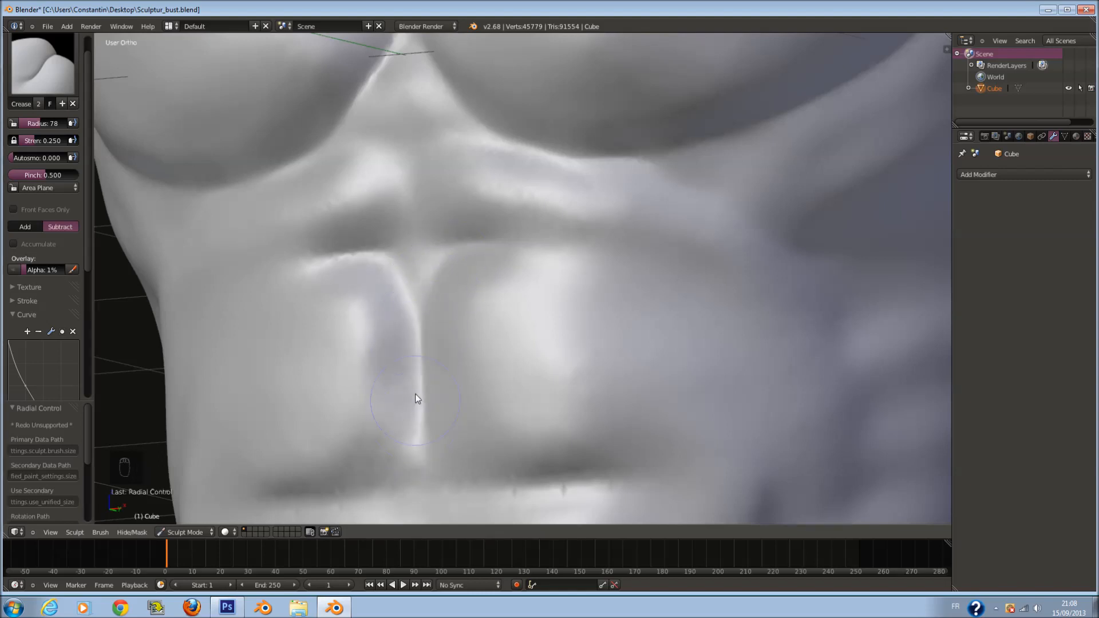
# Step: Crease the horizontal lower and upper borders of the upper ab segment out to its side
pyautogui.moveTo(458, 478); pyautogui.dragTo(601, 496)
pyautogui.moveTo(429, 475); pyautogui.dragTo(515, 484)
pyautogui.moveTo(509, 250); pyautogui.dragTo(685, 301)
pyautogui.moveTo(675, 332)
pyautogui.mouseDown(button='middle')
pyautogui.moveTo(607, 331)
pyautogui.moveTo(564, 345)
pyautogui.mouseUp(button='middle')
pyautogui.moveTo(553, 335); pyautogui.dragTo(497, 365)
# Step: Set the Crease brush radius to 70 and carve a vertical crease along the outer edge of the abs
pyautogui.scroll(-2, 589, 309)
pyautogui.keyDown('shift'); pyautogui.moveTo(571, 184); pyautogui.dragTo(562, 121, button='middle'); pyautogui.keyUp('shift')
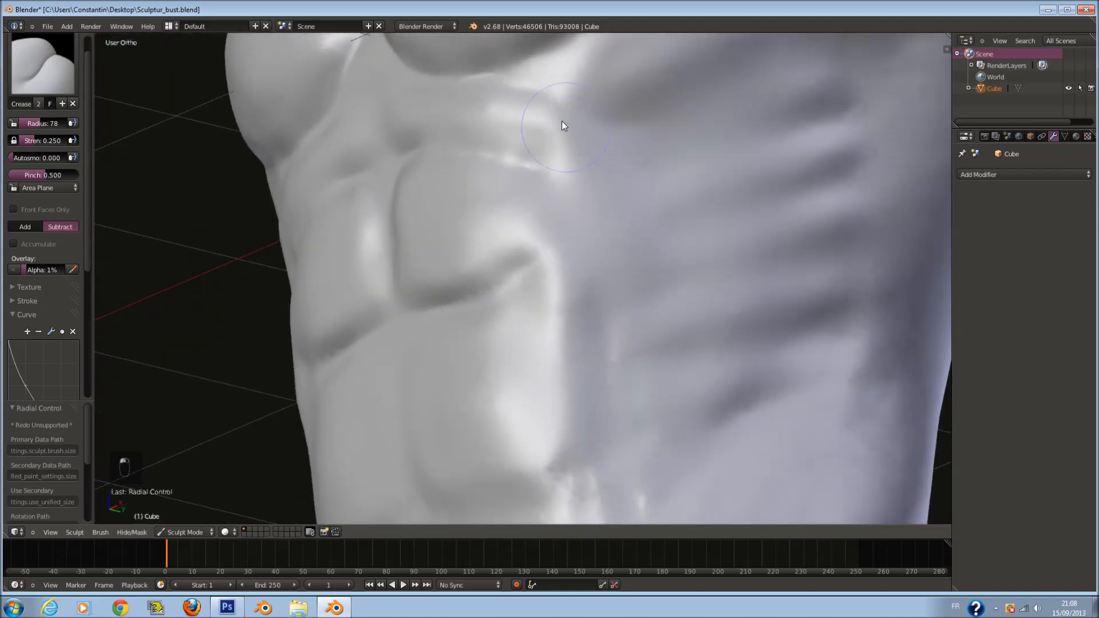
pyautogui.scroll(2, 559, 109)
pyautogui.press('f')
pyautogui.click(552, 79)
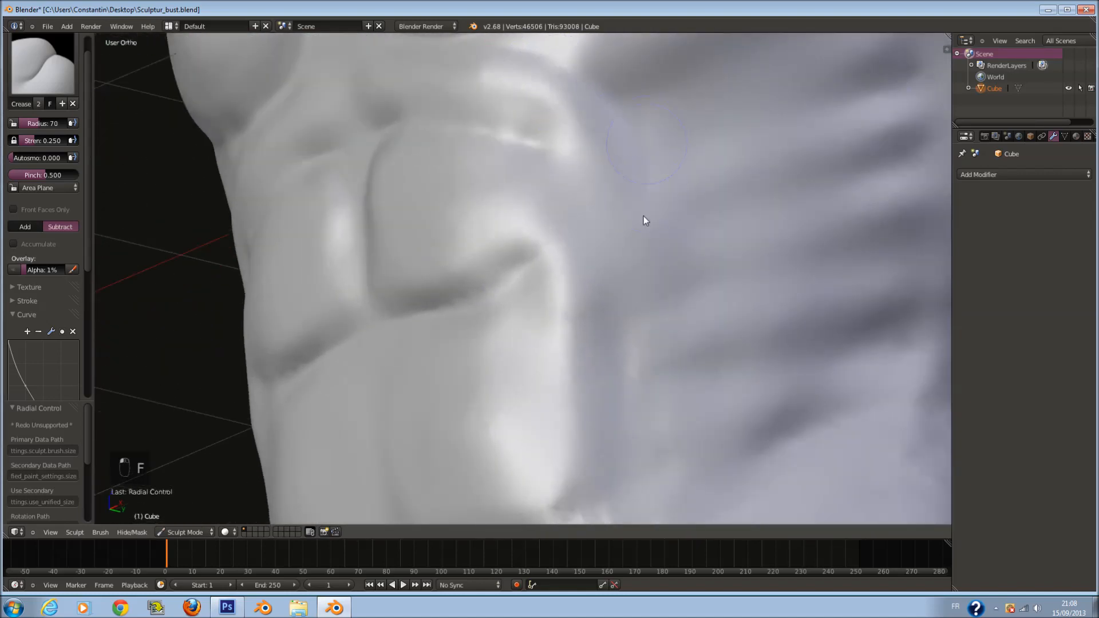
pyautogui.moveTo(662, 220); pyautogui.dragTo(635, 362)
# Step: Continue the outer abdominal crease downward beside the lower ab segment
pyautogui.scroll(-3, 634, 375)
pyautogui.keyDown('shift'); pyautogui.moveTo(633, 390); pyautogui.dragTo(610, 278, button='middle'); pyautogui.keyUp('shift')
pyautogui.scroll(2, 611, 280)
pyautogui.moveTo(602, 241)
pyautogui.mouseDown()
pyautogui.moveTo(590, 321)
pyautogui.moveTo(569, 332)
pyautogui.mouseUp()
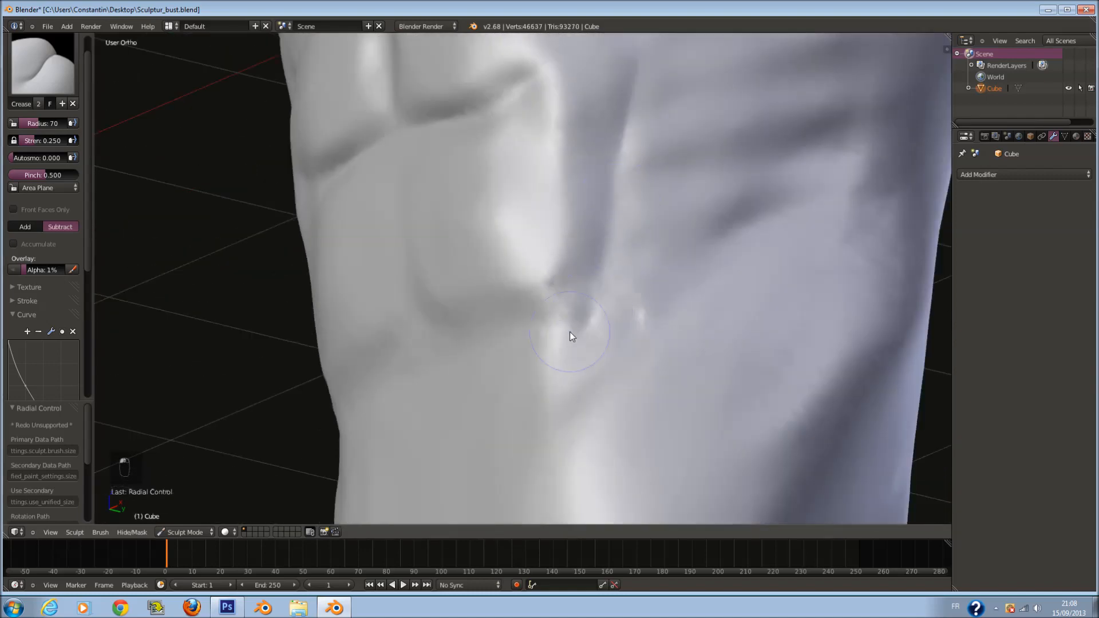
# Step: Resize the Crease brush and carve a horizontal crease beneath the lower abs
pyautogui.moveTo(567, 333); pyautogui.dragTo(596, 327, button='middle')
pyautogui.press('f')
pyautogui.moveTo(514, 339); pyautogui.dragTo(620, 347)
pyautogui.scroll(-4, 637, 365)
# Step: Crease the outer side of the lower abdomen from the belly up to the abs
pyautogui.moveTo(638, 366)
pyautogui.mouseDown(button='middle')
pyautogui.moveTo(641, 385)
pyautogui.moveTo(653, 360)
pyautogui.mouseUp(button='middle')
pyautogui.scroll(2, 632, 418)
pyautogui.press('f')
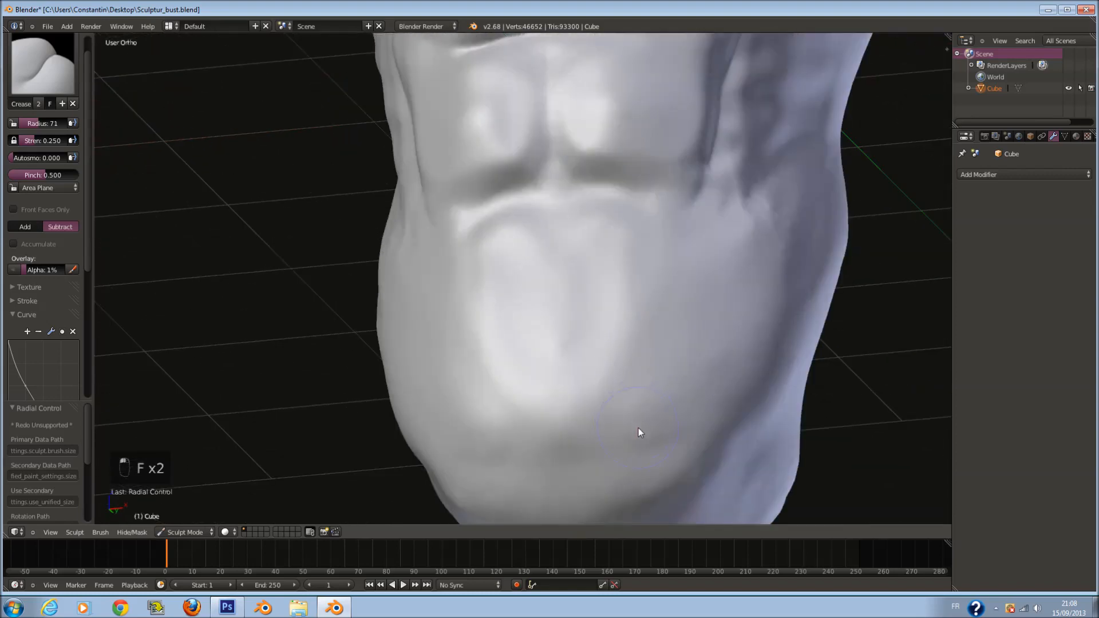
pyautogui.click(719, 228)
pyautogui.moveTo(634, 422)
pyautogui.mouseDown()
pyautogui.moveTo(699, 194)
pyautogui.moveTo(634, 419)
pyautogui.moveTo(685, 185)
pyautogui.moveTo(684, 309)
pyautogui.mouseUp()
pyautogui.moveTo(698, 247)
pyautogui.mouseDown()
pyautogui.moveTo(655, 188)
pyautogui.moveTo(654, 201)
pyautogui.moveTo(629, 188)
pyautogui.mouseUp()
# Step: Resize the Crease brush and sharpen a horizontal crease across the abdomen
pyautogui.moveTo(629, 184); pyautogui.dragTo(583, 275, button='middle')
pyautogui.scroll(1, 582, 276)
pyautogui.press('f')
pyautogui.click(577, 277)
pyautogui.scroll(1, 516, 251)
pyautogui.moveTo(513, 254); pyautogui.dragTo(645, 256)
# Step: Carve a diagonal crease from the lower belly up along the hip
pyautogui.moveTo(668, 327); pyautogui.dragTo(673, 294, button='middle')
pyautogui.scroll(-1, 724, 308)
pyautogui.press('f')
pyautogui.press('f')
pyautogui.click(590, 427)
pyautogui.moveTo(588, 427)
pyautogui.mouseDown()
pyautogui.moveTo(791, 216)
pyautogui.moveTo(600, 403)
pyautogui.moveTo(772, 256)
pyautogui.moveTo(787, 229)
pyautogui.mouseUp()
# Step: Resize the Crease brush and deepen the diagonal hip crease as seen from the torso's side
pyautogui.moveTo(787, 229)
pyautogui.mouseDown(button='middle')
pyautogui.moveTo(675, 263)
pyautogui.moveTo(667, 294)
pyautogui.mouseUp(button='middle')
pyautogui.press('f')
pyautogui.click(570, 384)
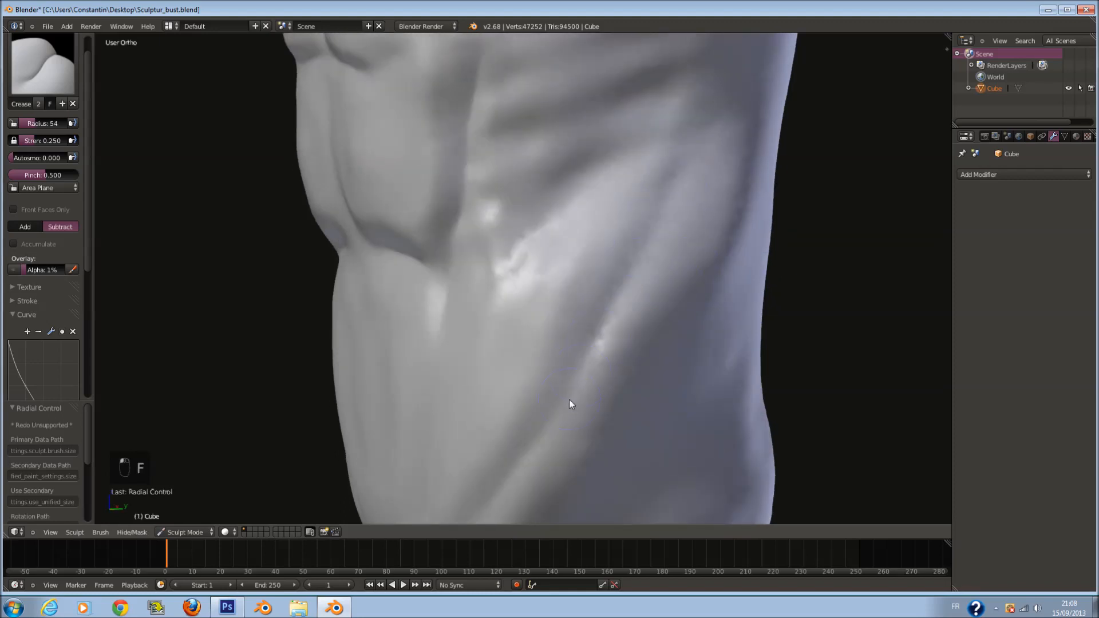
pyautogui.moveTo(569, 399)
pyautogui.mouseDown(button='middle')
pyautogui.moveTo(529, 360)
pyautogui.moveTo(492, 372)
pyautogui.mouseUp(button='middle')
pyautogui.press('f')
pyautogui.click(498, 372)
pyautogui.moveTo(458, 410)
pyautogui.mouseDown()
pyautogui.moveTo(529, 297)
pyautogui.moveTo(432, 422)
pyautogui.moveTo(556, 264)
pyautogui.mouseUp()
# Step: Add short creases along the hip line while working around toward the torso's back
pyautogui.moveTo(556, 264); pyautogui.dragTo(466, 291, button='middle')
pyautogui.press('f')
pyautogui.click(466, 291)
pyautogui.moveTo(360, 332); pyautogui.dragTo(395, 343)
pyautogui.moveTo(395, 344)
pyautogui.mouseDown(button='middle')
pyautogui.moveTo(348, 310)
pyautogui.moveTo(415, 307)
pyautogui.moveTo(401, 249)
pyautogui.mouseUp(button='middle')
pyautogui.scroll(1, 352, 307)
pyautogui.scroll(1, 401, 249)
pyautogui.press('f')
pyautogui.click(403, 250)
pyautogui.moveTo(317, 269); pyautogui.dragTo(379, 260)
# Step: Crease the upper edge of the hip and continue along the top of the buttocks with a radius of 75
pyautogui.scroll(-4, 379, 260)
pyautogui.moveTo(379, 260)
pyautogui.mouseDown(button='middle')
pyautogui.moveTo(413, 274)
pyautogui.moveTo(473, 252)
pyautogui.mouseUp(button='middle')
pyautogui.scroll(2, 472, 252)
pyautogui.scroll(2, 472, 254)
pyautogui.press('f')
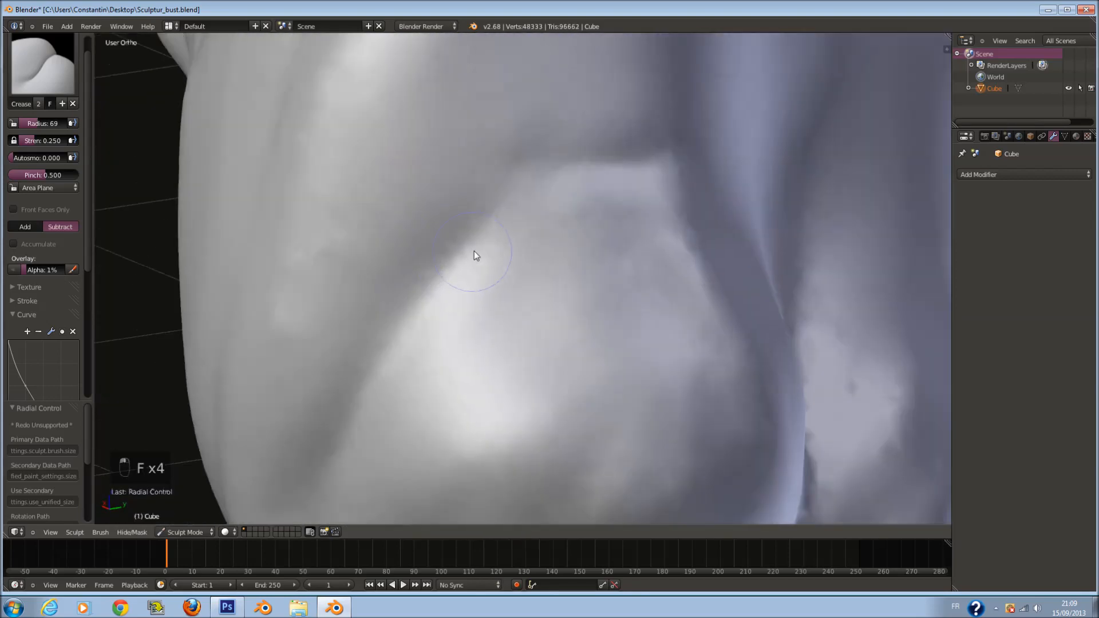
pyautogui.moveTo(401, 349)
pyautogui.mouseDown()
pyautogui.moveTo(511, 201)
pyautogui.moveTo(369, 369)
pyautogui.mouseUp()
pyautogui.moveTo(586, 363)
pyautogui.mouseDown(button='middle')
pyautogui.moveTo(545, 369)
pyautogui.moveTo(458, 298)
pyautogui.mouseUp(button='middle')
pyautogui.moveTo(330, 235)
pyautogui.mouseDown()
pyautogui.moveTo(343, 266)
pyautogui.moveTo(501, 273)
pyautogui.moveTo(480, 311)
pyautogui.mouseUp()
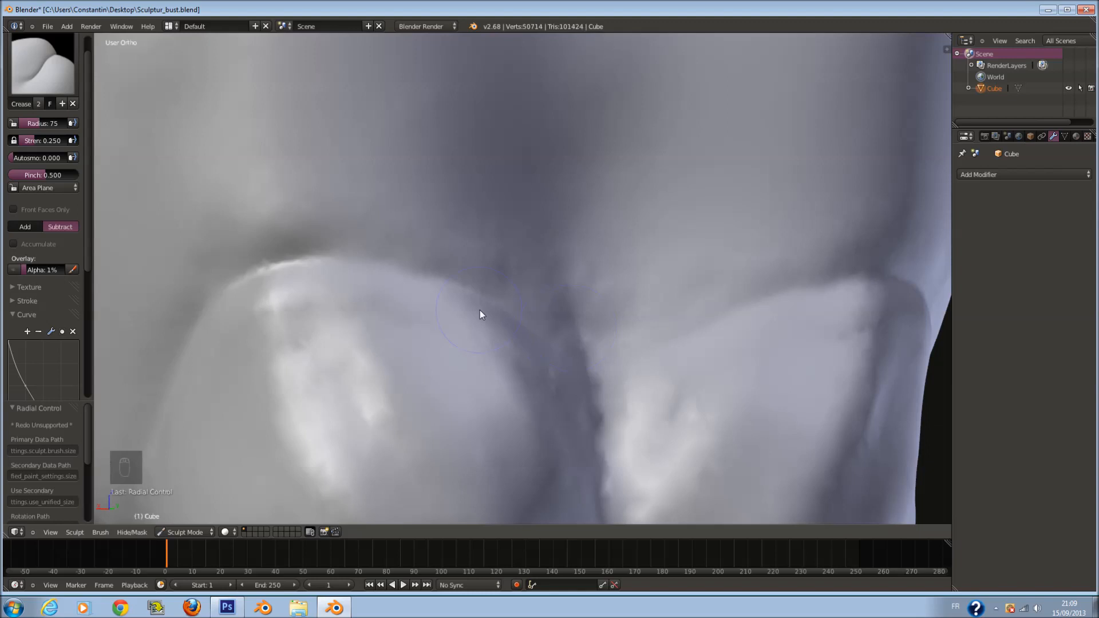
# Step: Resize the Crease brush and carve a crease on the lower back above the buttocks
pyautogui.scroll(-7, 486, 310)
pyautogui.scroll(2, 560, 286)
pyautogui.keyDown('shift'); pyautogui.moveTo(564, 229); pyautogui.dragTo(561, 316, button='middle'); pyautogui.keyUp('shift')
pyautogui.scroll(3, 553, 366)
pyautogui.press('f')
pyautogui.click(545, 392)
pyautogui.moveTo(561, 428)
pyautogui.mouseDown()
pyautogui.moveTo(550, 348)
pyautogui.moveTo(532, 347)
pyautogui.mouseUp()
# Step: Carve a longer upward crease along the side of the diamond-shaped area of the lower back
pyautogui.scroll(6, 533, 346)
pyautogui.press('f')
pyautogui.click(485, 338)
pyautogui.moveTo(485, 403)
pyautogui.mouseDown()
pyautogui.moveTo(497, 449)
pyautogui.moveTo(448, 410)
pyautogui.moveTo(476, 414)
pyautogui.moveTo(380, 243)
pyautogui.mouseUp()
# Step: Set the Crease brush radius to 70 and touch up the lower back crease with a short stroke
pyautogui.scroll(-5, 452, 297)
pyautogui.press('f')
pyautogui.click(492, 290)
pyautogui.moveTo(480, 291)
pyautogui.mouseDown(button='middle')
pyautogui.moveTo(435, 295)
pyautogui.moveTo(434, 321)
pyautogui.mouseUp(button='middle')
pyautogui.moveTo(435, 338)
pyautogui.mouseDown()
pyautogui.moveTo(466, 317)
pyautogui.moveTo(447, 351)
pyautogui.moveTo(456, 326)
pyautogui.mouseUp()
pyautogui.moveTo(484, 191)
pyautogui.mouseDown(button='middle')
pyautogui.moveTo(484, 206)
pyautogui.moveTo(439, 204)
pyautogui.moveTo(436, 185)
pyautogui.moveTo(442, 226)
pyautogui.mouseUp(button='middle')
pyautogui.scroll(-4, 484, 203)
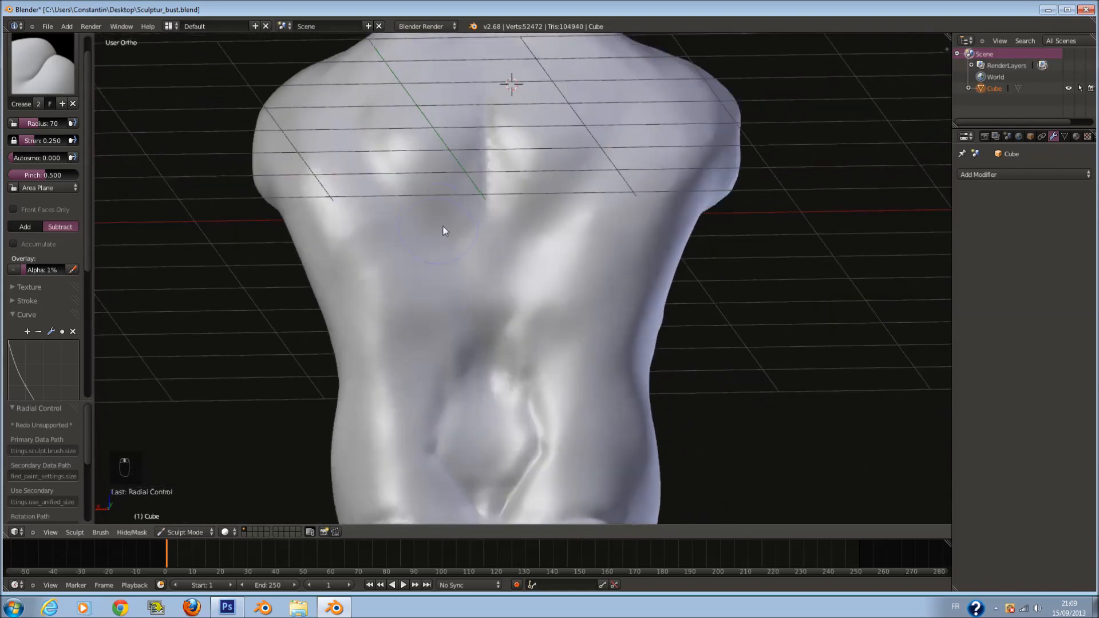
# Step: Resize the Crease brush and carve a long vertical groove down the spine
pyautogui.scroll(1, 458, 257)
pyautogui.press('f')
pyautogui.click(466, 277)
pyautogui.keyDown('ctrl'); pyautogui.scroll(-4, 475, 285); pyautogui.keyUp('ctrl')
pyautogui.scroll(3, 495, 294)
pyautogui.moveTo(475, 176)
pyautogui.mouseDown()
pyautogui.moveTo(515, 282)
pyautogui.moveTo(535, 400)
pyautogui.moveTo(483, 495)
pyautogui.mouseUp()
# Step: Resize the Crease brush and carve a diagonal crease from the spine outward across the back
pyautogui.scroll(-4, 505, 410)
pyautogui.scroll(1, 492, 366)
pyautogui.moveTo(435, 194); pyautogui.dragTo(472, 289, button='middle')
pyautogui.press('f')
pyautogui.click(482, 299)
pyautogui.scroll(2, 485, 306)
pyautogui.moveTo(486, 313); pyautogui.dragTo(344, 195)
# Step: Resize the Crease brush and carve two diagonal creases defining the back muscles
pyautogui.moveTo(504, 166); pyautogui.dragTo(551, 219, button='middle')
pyautogui.press('f')
pyautogui.click(612, 193)
pyautogui.moveTo(662, 100)
pyautogui.mouseDown()
pyautogui.moveTo(634, 222)
pyautogui.moveTo(557, 98)
pyautogui.moveTo(514, 105)
pyautogui.moveTo(395, 204)
pyautogui.mouseUp()
pyautogui.moveTo(514, 86); pyautogui.dragTo(382, 214)
# Step: Reinforce the diagonal back muscle creases with two more strokes from a slightly rotated angle
pyautogui.moveTo(339, 174); pyautogui.dragTo(392, 217, button='middle')
pyautogui.press('f')
pyautogui.click(395, 214)
pyautogui.moveTo(445, 131); pyautogui.dragTo(341, 232)
pyautogui.moveTo(438, 113); pyautogui.dragTo(354, 227)
# Step: Carve long descending creases along the back muscles toward the torso's side
pyautogui.moveTo(421, 150); pyautogui.dragTo(448, 187, button='middle')
pyautogui.scroll(2, 448, 187)
pyautogui.press('f')
pyautogui.click(449, 192)
pyautogui.moveTo(444, 218); pyautogui.dragTo(314, 430)
pyautogui.moveTo(332, 401); pyautogui.dragTo(384, 286, button='middle')
pyautogui.moveTo(411, 223); pyautogui.dragTo(475, 189, button='middle')
pyautogui.moveTo(521, 129); pyautogui.dragTo(412, 452)
# Step: Set the Crease brush radius to 69 and carve a crease from the pectoral's outer edge along the underside of the armpit
pyautogui.moveTo(412, 452)
pyautogui.mouseDown(button='middle')
pyautogui.moveTo(466, 375)
pyautogui.moveTo(547, 355)
pyautogui.moveTo(613, 276)
pyautogui.mouseUp(button='middle')
pyautogui.press('f')
pyautogui.click(618, 276)
pyautogui.moveTo(713, 285)
pyautogui.mouseDown(button='middle')
pyautogui.moveTo(675, 253)
pyautogui.moveTo(535, 215)
pyautogui.mouseUp(button='middle')
pyautogui.scroll(1, 535, 215)
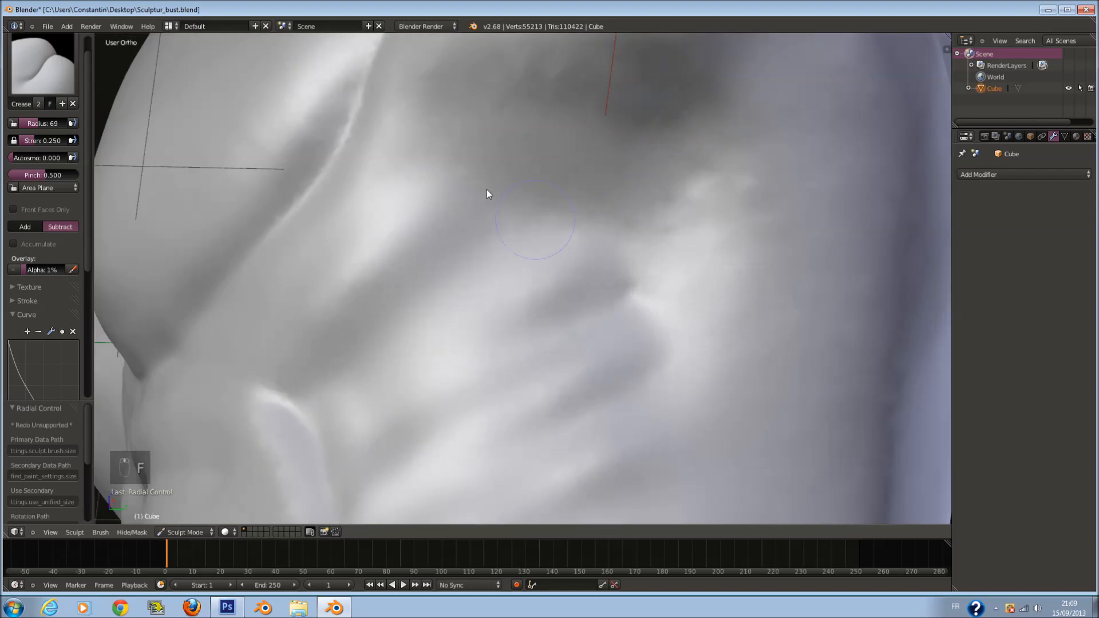
pyautogui.moveTo(399, 142)
pyautogui.mouseDown()
pyautogui.moveTo(485, 166)
pyautogui.moveTo(618, 280)
pyautogui.mouseUp()
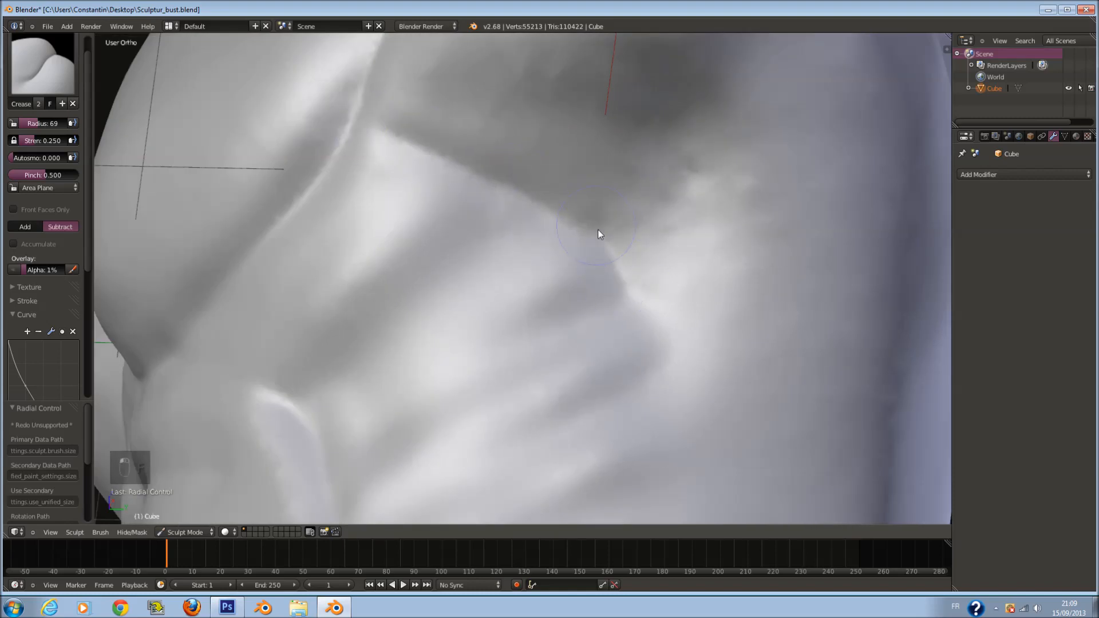
# Step: Extend the armpit crease along the ends of the rib muscles on the torso's side
pyautogui.moveTo(596, 228); pyautogui.dragTo(575, 297, button='middle')
pyautogui.moveTo(678, 217); pyautogui.dragTo(604, 337)
pyautogui.moveTo(608, 338); pyautogui.dragTo(618, 294, button='middle')
pyautogui.moveTo(612, 283)
pyautogui.mouseDown()
pyautogui.moveTo(675, 151)
pyautogui.moveTo(621, 234)
pyautogui.mouseUp()
# Step: Set the Crease brush radius to 55 and sharpen the upper and lower borders of the upper ab segment
pyautogui.scroll(-2, 623, 295)
pyautogui.moveTo(622, 295); pyautogui.dragTo(527, 292, button='middle')
pyautogui.scroll(-3, 536, 306)
pyautogui.scroll(6, 584, 284)
pyautogui.press('f')
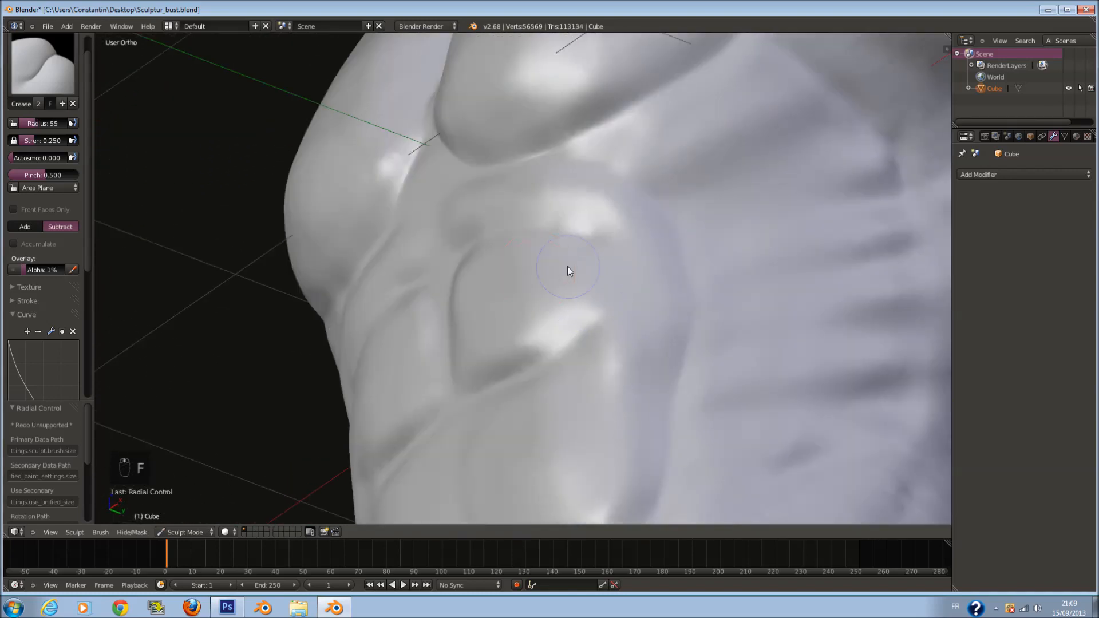
pyautogui.click(606, 216)
pyautogui.moveTo(595, 204); pyautogui.dragTo(767, 249)
pyautogui.moveTo(600, 408); pyautogui.dragTo(785, 345)
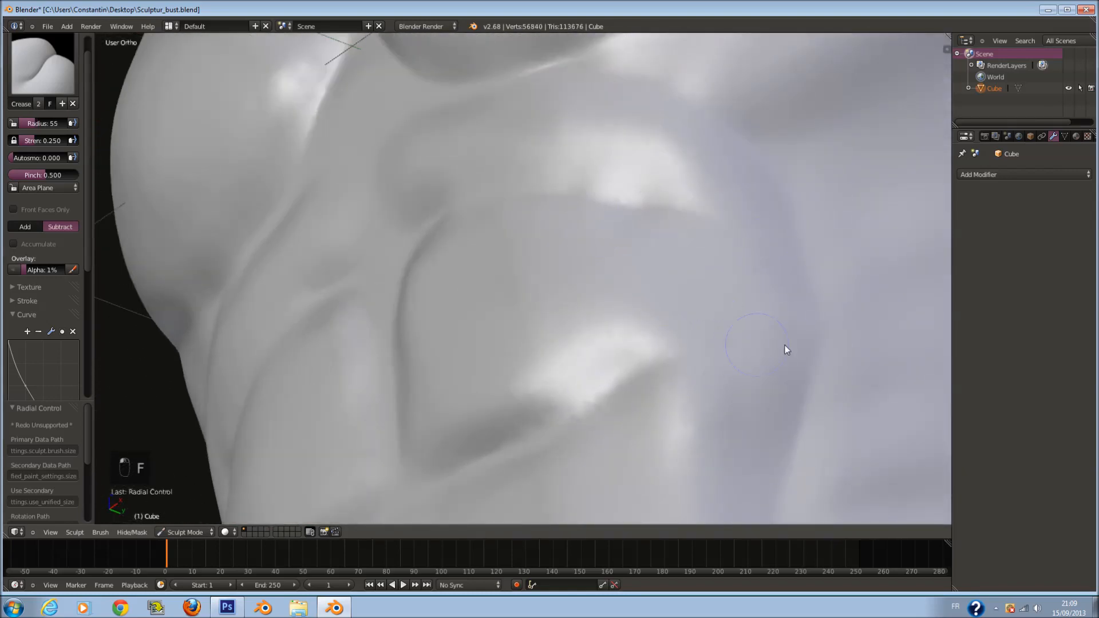
pyautogui.scroll(-2, 685, 393)
pyautogui.moveTo(685, 393); pyautogui.dragTo(598, 404, button='middle')
pyautogui.scroll(-2, 634, 424)
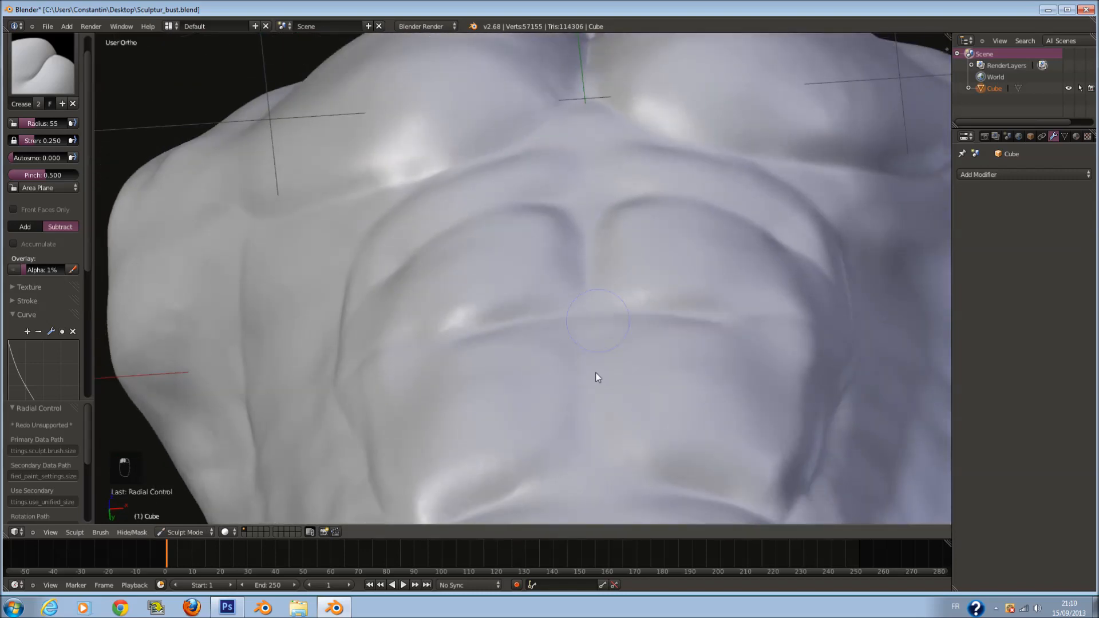
# Step: Reshape the lower back and buttocks of the torso using the Grab brush at radius 200
pyautogui.scroll(-5, 582, 397)
pyautogui.moveTo(613, 304)
pyautogui.mouseDown(button='middle')
pyautogui.moveTo(616, 262)
pyautogui.moveTo(462, 313)
pyautogui.moveTo(338, 288)
pyautogui.moveTo(345, 262)
pyautogui.mouseUp(button='middle')
pyautogui.click(46, 68)
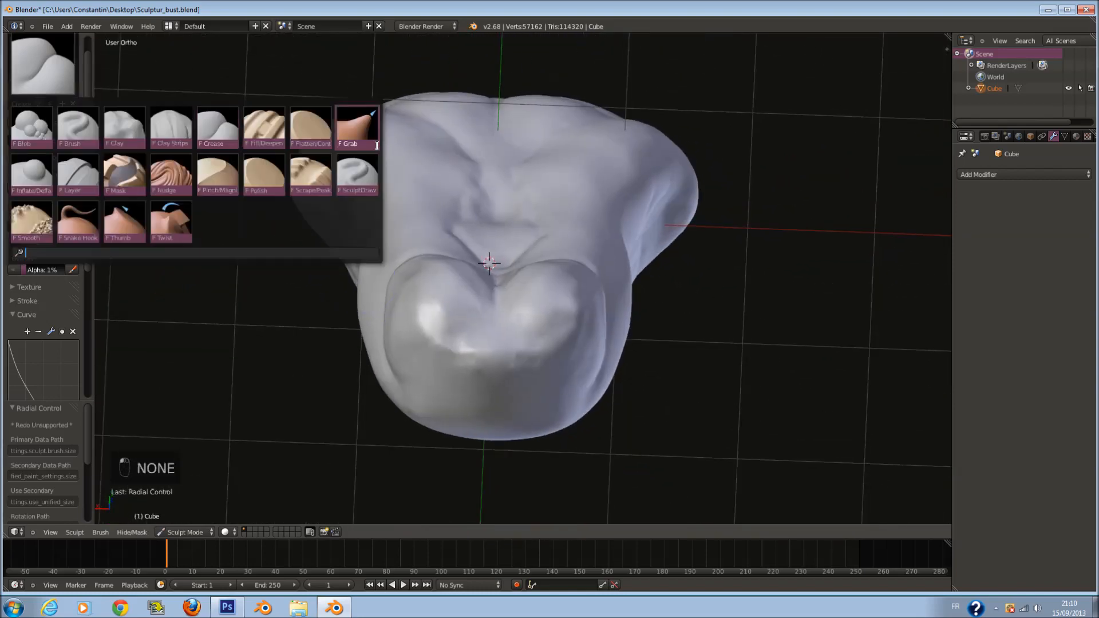
pyautogui.click(357, 131)
pyautogui.scroll(2, 517, 332)
pyautogui.scroll(1, 516, 336)
pyautogui.press('f')
pyautogui.click(587, 367)
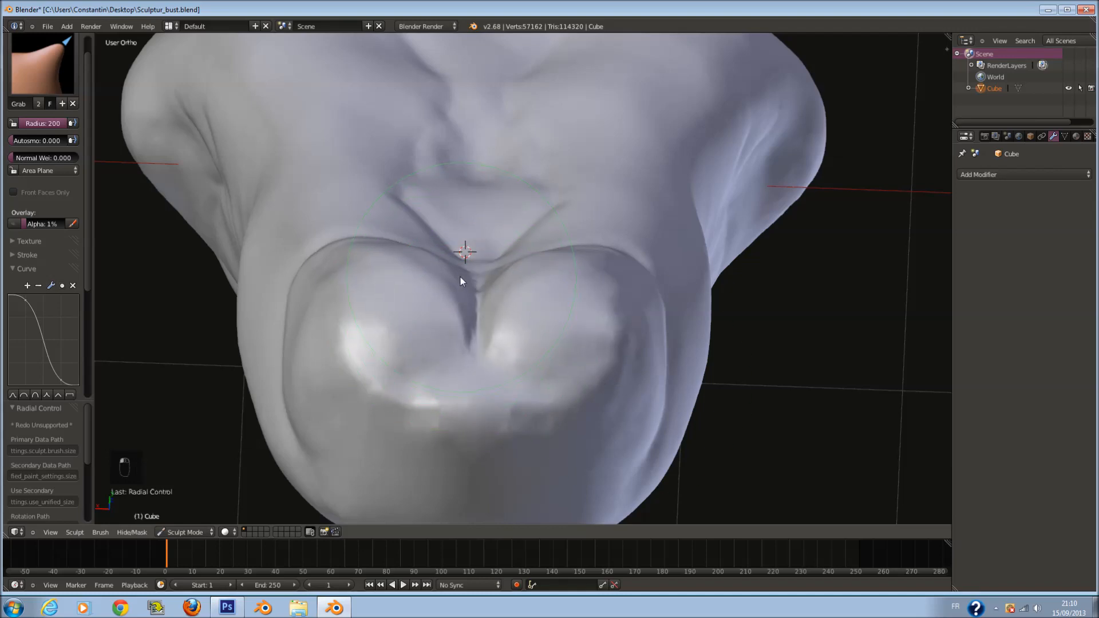
pyautogui.scroll(-4, 473, 344)
pyautogui.keyDown('shift'); pyautogui.scroll(-2, 480, 390); pyautogui.keyUp('shift')
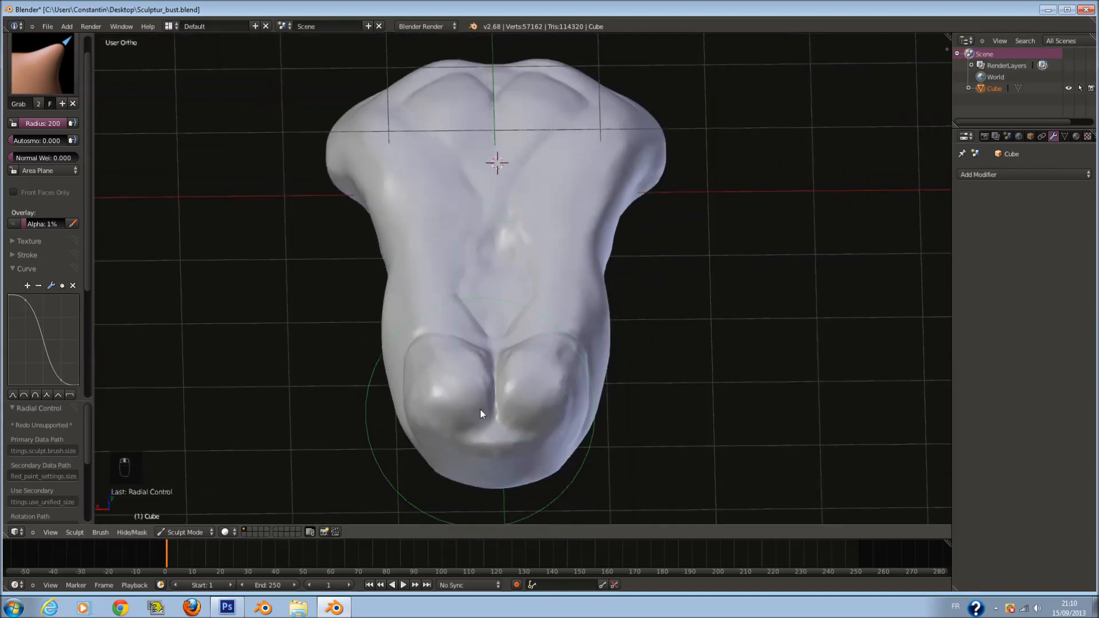
pyautogui.moveTo(519, 404); pyautogui.dragTo(488, 362, button='middle')
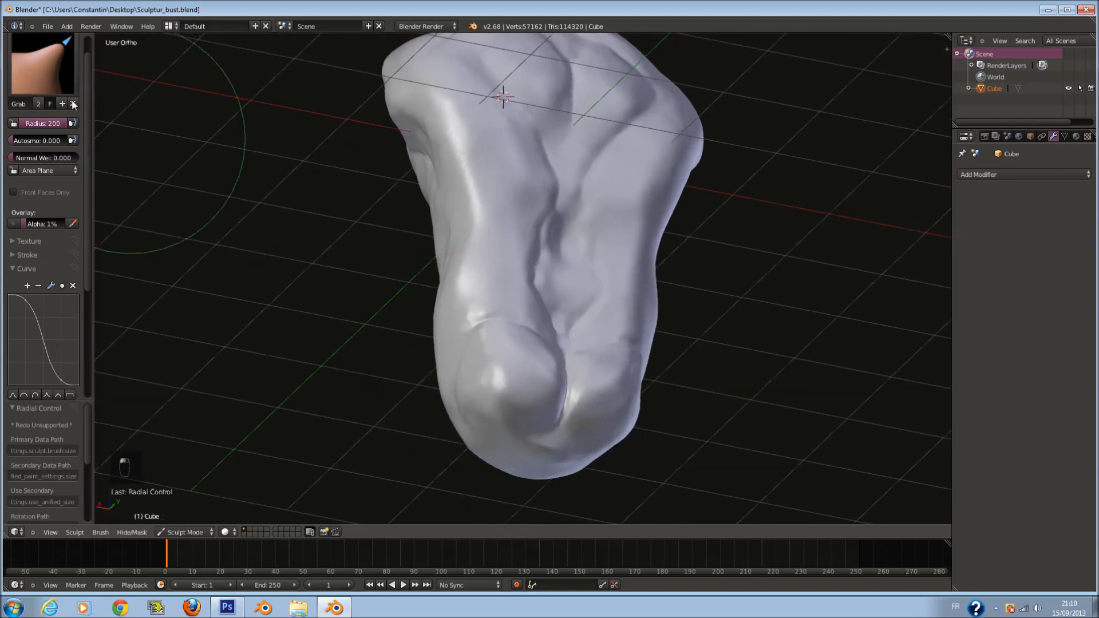
# Step: Soften the buttocks using the Smooth brush at radius 168
pyautogui.click(63, 85)
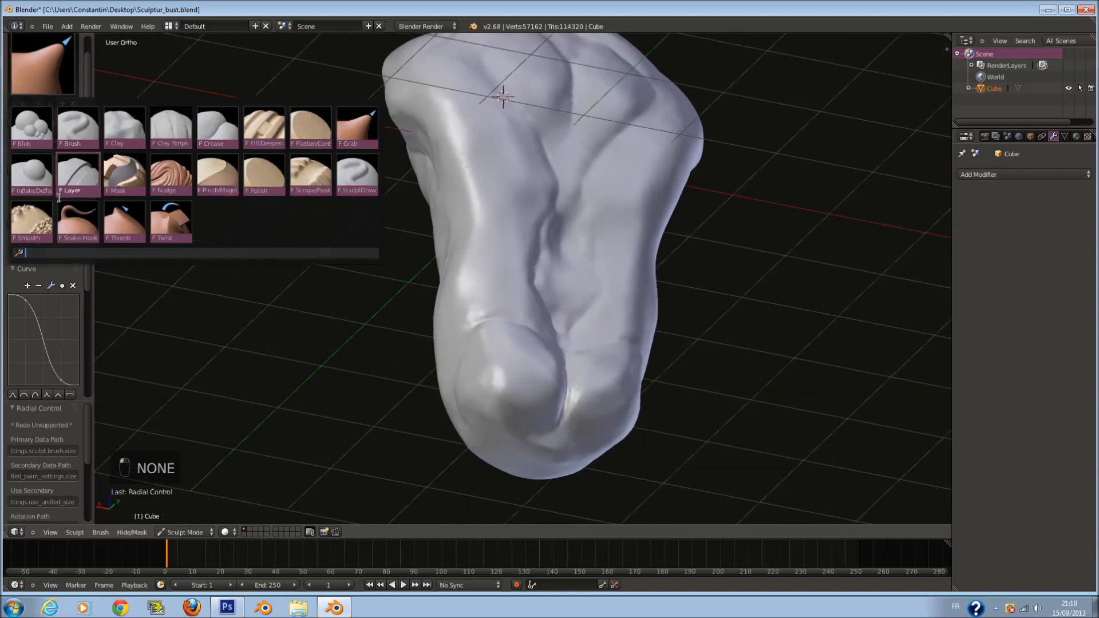
pyautogui.click(35, 227)
pyautogui.scroll(4, 603, 422)
pyautogui.press('f')
pyautogui.moveTo(535, 391)
pyautogui.mouseDown()
pyautogui.moveTo(568, 264)
pyautogui.moveTo(553, 358)
pyautogui.moveTo(577, 449)
pyautogui.moveTo(548, 450)
pyautogui.mouseUp()
# Step: Smooth the side of the torso and the outer abdominal muscles with a brush radius of 154
pyautogui.moveTo(549, 449)
pyautogui.mouseDown(button='middle')
pyautogui.moveTo(545, 308)
pyautogui.moveTo(535, 369)
pyautogui.moveTo(655, 386)
pyautogui.moveTo(626, 370)
pyautogui.moveTo(644, 379)
pyautogui.moveTo(633, 355)
pyautogui.mouseUp(button='middle')
pyautogui.scroll(-3, 658, 387)
pyautogui.scroll(3, 638, 228)
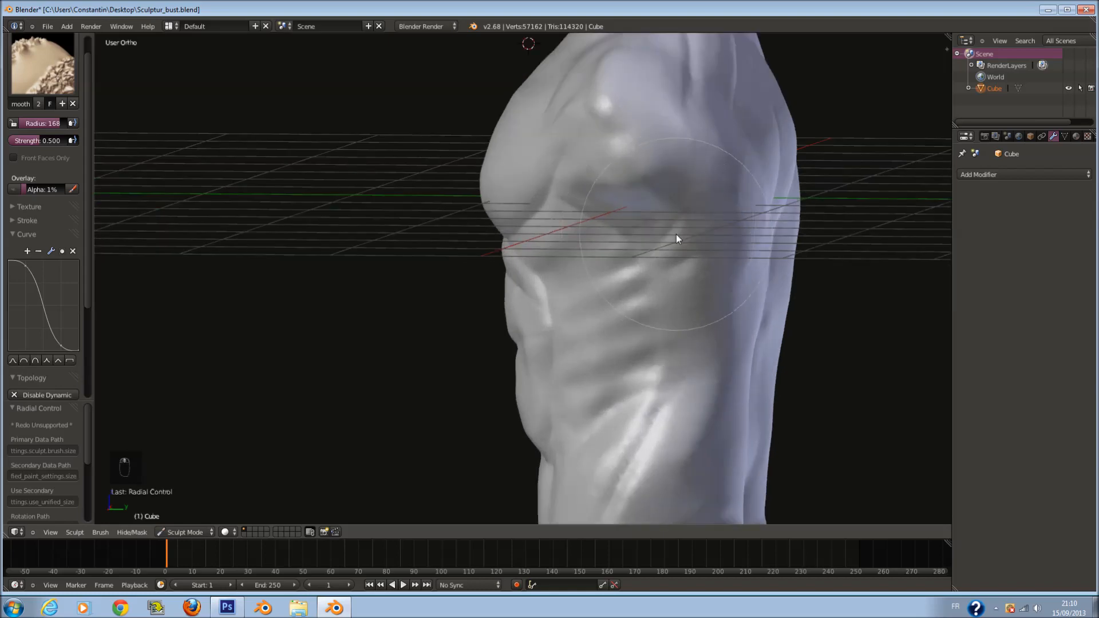
pyautogui.scroll(2, 675, 235)
pyautogui.press('f')
pyautogui.click(744, 228)
pyautogui.moveTo(634, 329); pyautogui.dragTo(698, 320, button='middle')
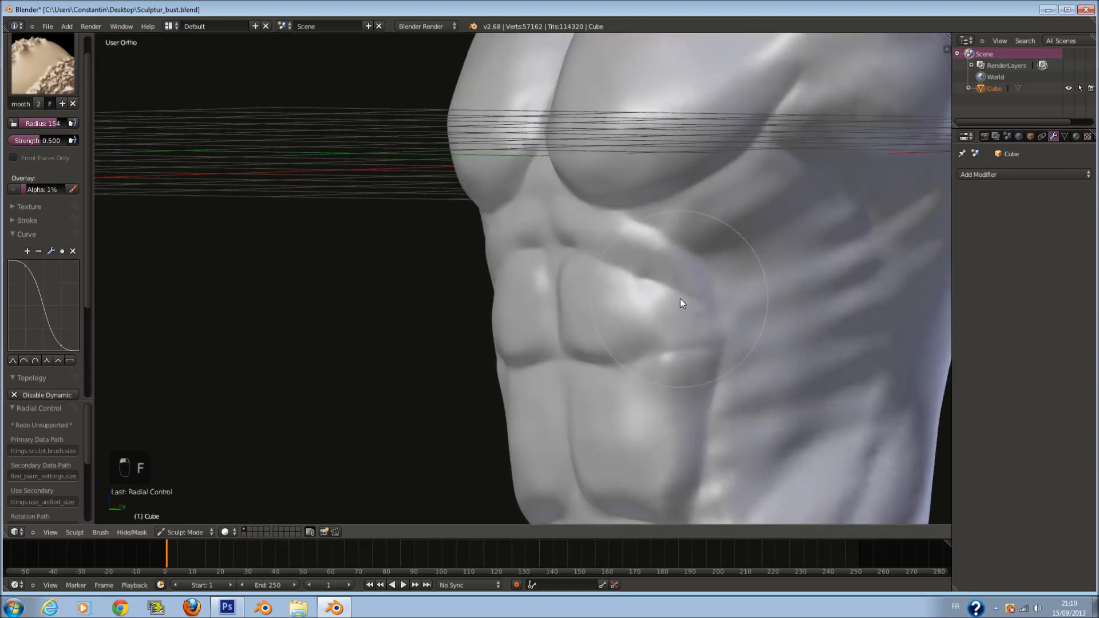
pyautogui.moveTo(633, 275); pyautogui.dragTo(685, 304, button='middle')
pyautogui.moveTo(635, 381); pyautogui.dragTo(610, 346, button='middle')
pyautogui.keyDown('shift'); pyautogui.moveTo(619, 451); pyautogui.dragTo(595, 350, button='middle'); pyautogui.keyUp('shift')
pyautogui.scroll(-1, 608, 395)
pyautogui.scroll(-1, 650, 376)
pyautogui.scroll(-3, 650, 377)
# Step: Dent a navel into the centre of the lower abdomen in front view, using Brush at radius 71
pyautogui.press('KP_1')
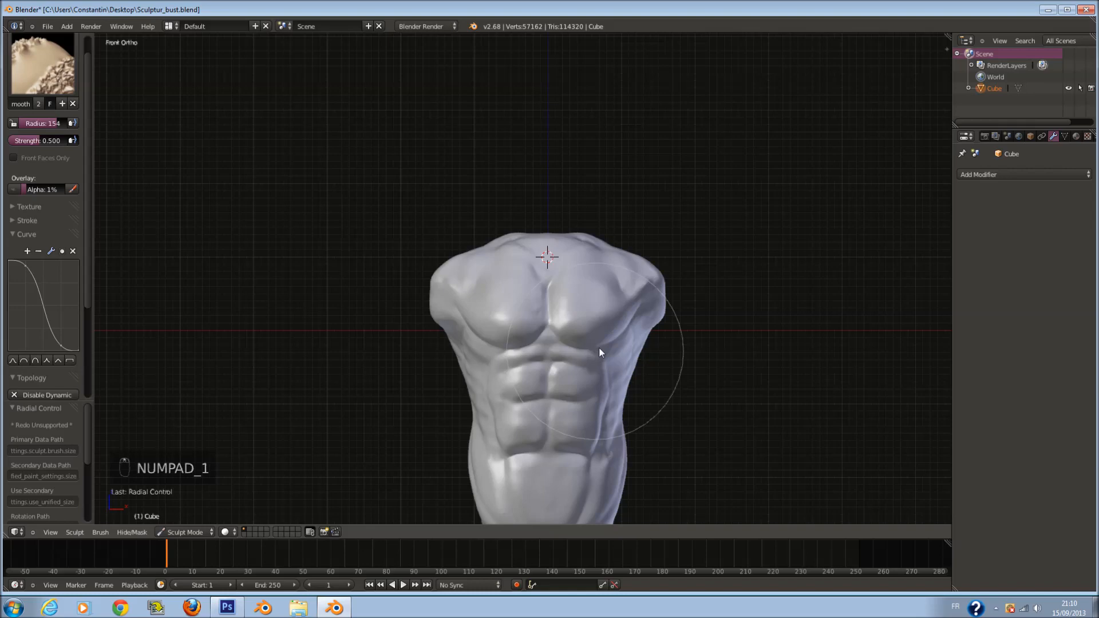
pyautogui.scroll(-3, 547, 355)
pyautogui.scroll(4, 555, 294)
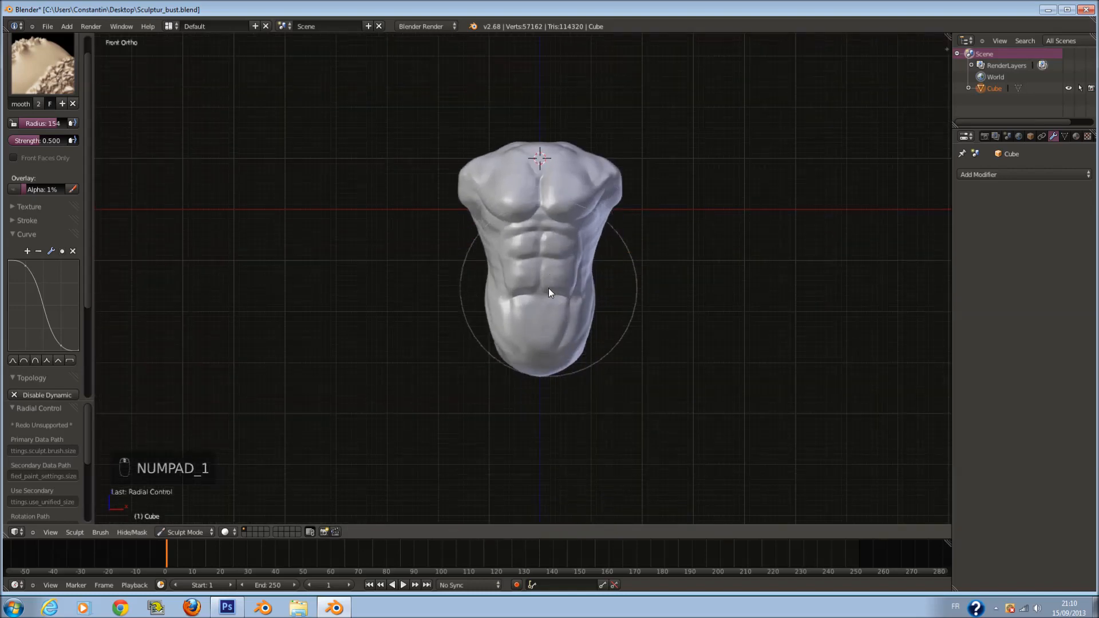
pyautogui.scroll(3, 548, 287)
pyautogui.click(43, 63)
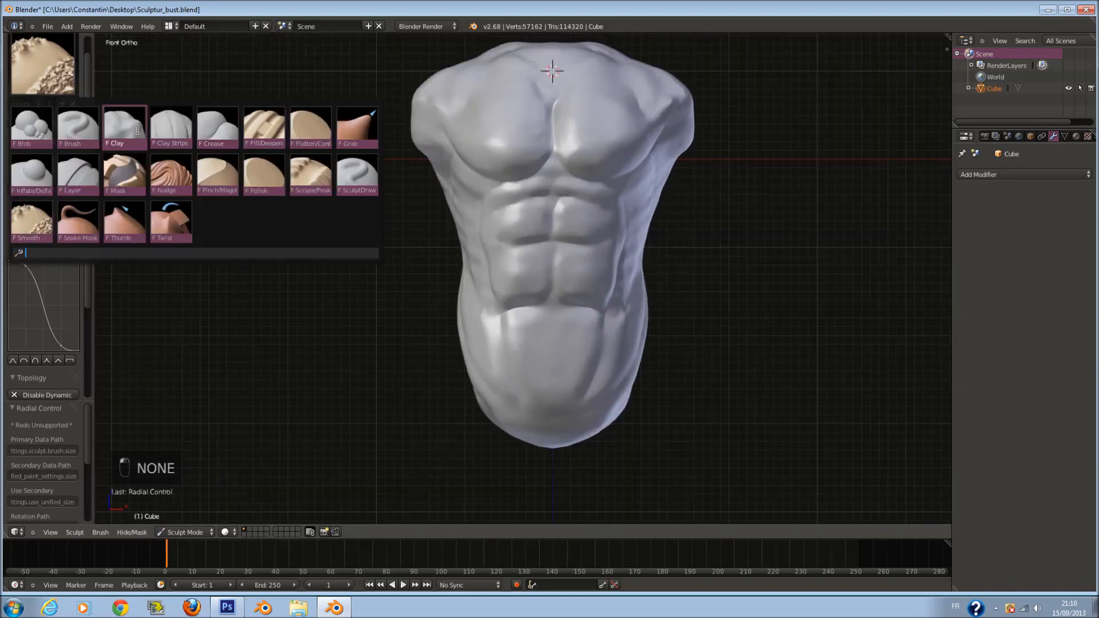
pyautogui.click(78, 125)
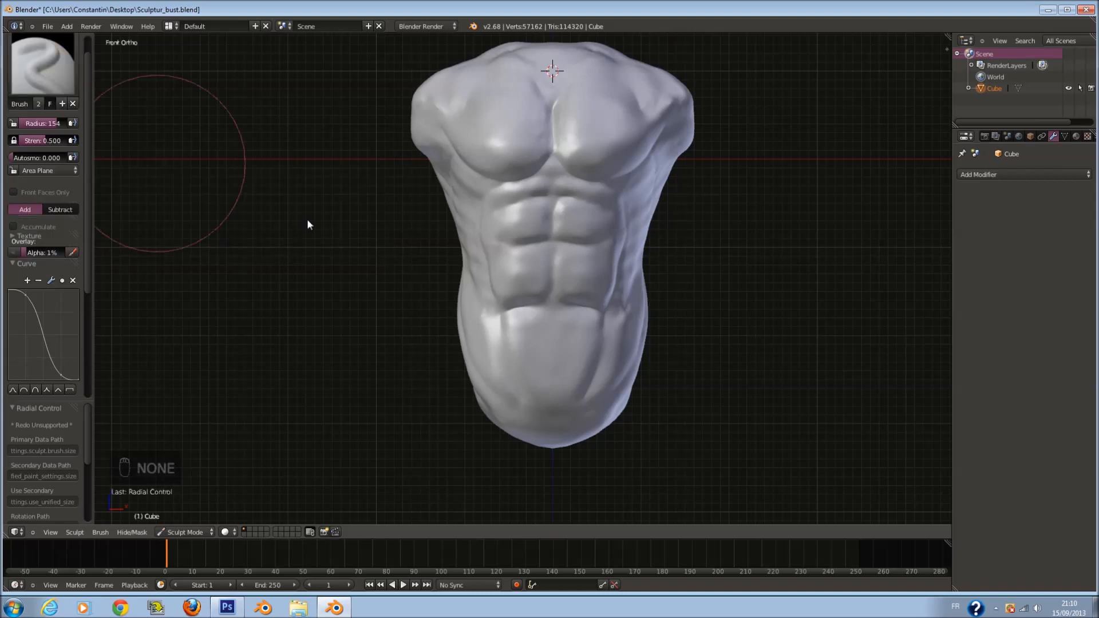
pyautogui.scroll(3, 548, 316)
pyautogui.scroll(3, 544, 330)
pyautogui.press('f')
pyautogui.click(444, 324)
pyautogui.keyDown('ctrl'); pyautogui.scroll(-3, 458, 318); pyautogui.keyUp('ctrl')
pyautogui.keyDown('shift'); pyautogui.scroll(-3, 503, 317); pyautogui.keyUp('shift')
pyautogui.scroll(2, 527, 321)
pyautogui.moveTo(530, 317); pyautogui.dragTo(532, 301)
# Step: Sculpt a finer detail inside the navel using Brush at radius 92
pyautogui.scroll(3, 531, 321)
pyautogui.scroll(2, 543, 333)
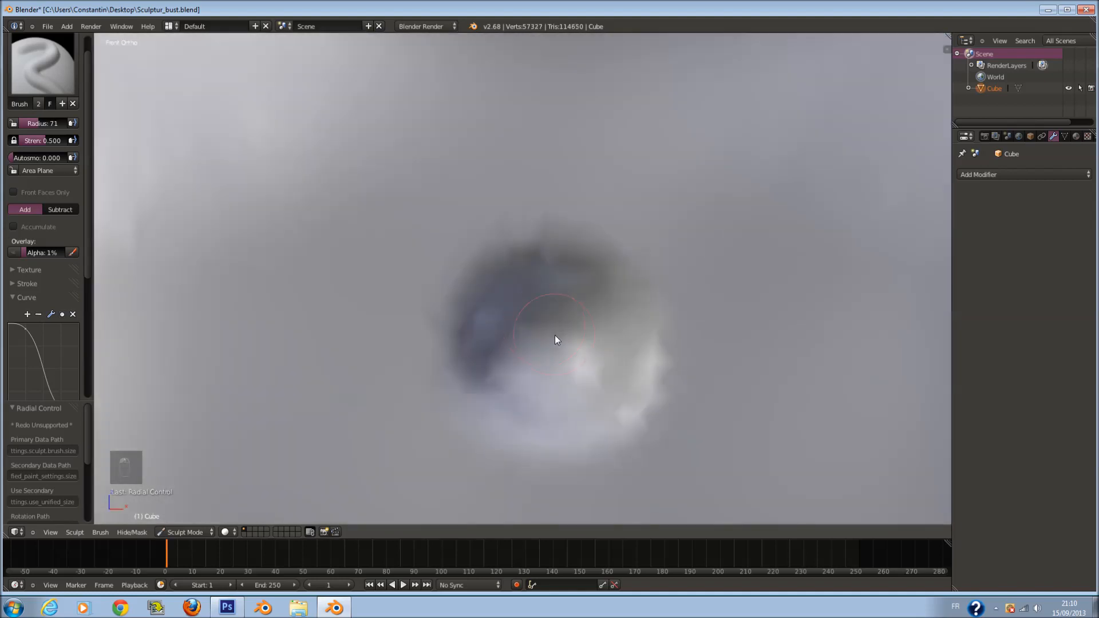
pyautogui.press('f')
pyautogui.moveTo(528, 362); pyautogui.dragTo(541, 359)
pyautogui.scroll(-12, 542, 359)
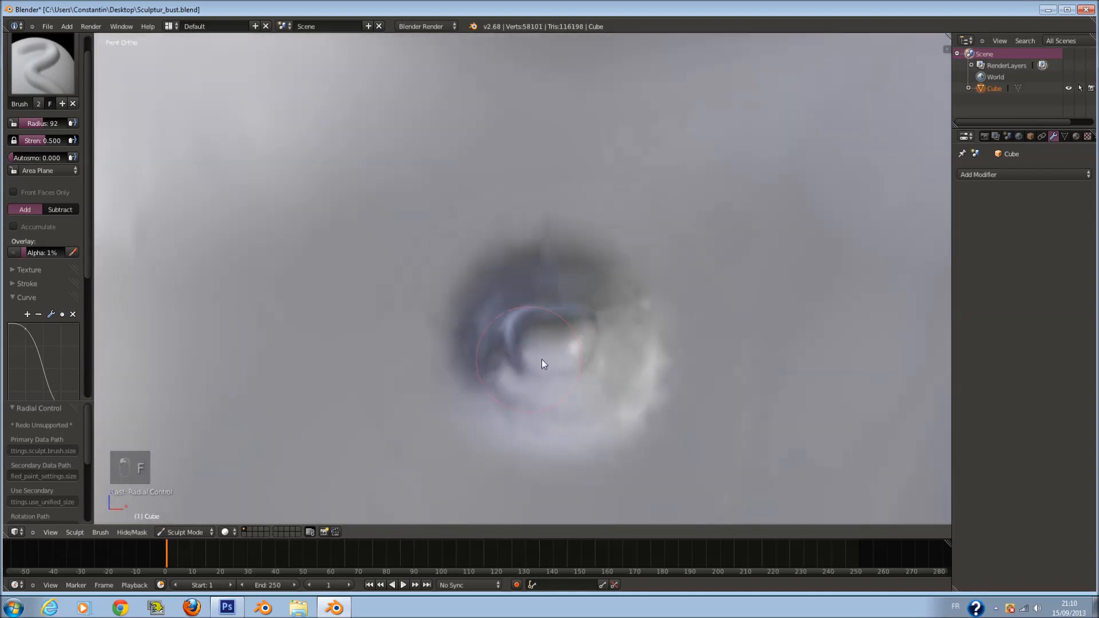
pyautogui.keyDown('shift'); pyautogui.scroll(2, 544, 335); pyautogui.keyUp('shift')
pyautogui.keyDown('shift'); pyautogui.scroll(3, 543, 332); pyautogui.keyUp('shift')
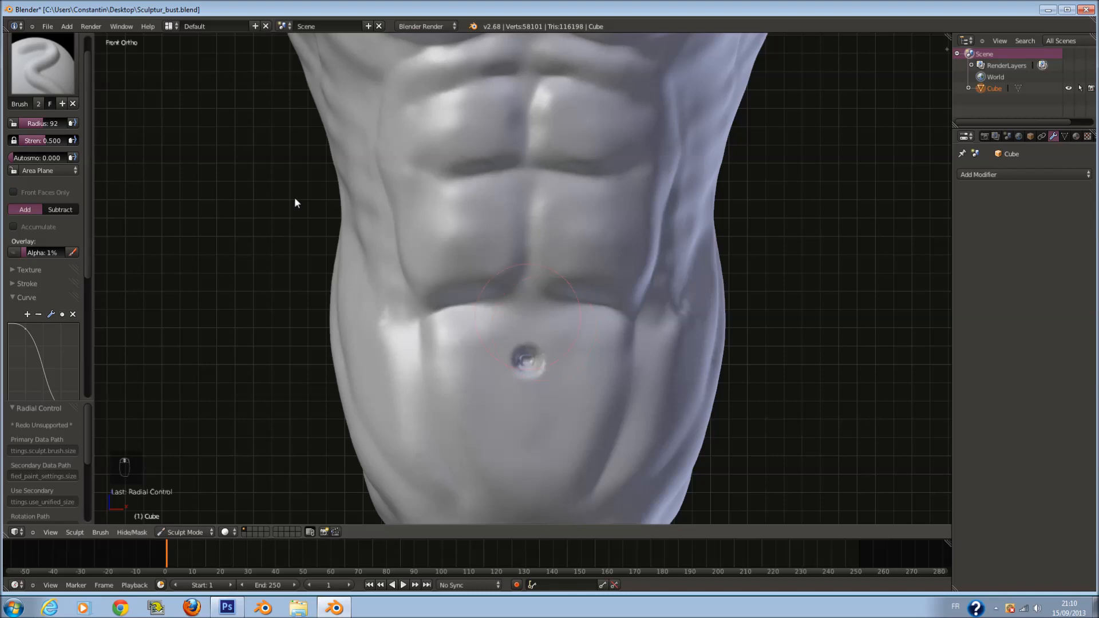
# Step: Soften the navel and the skin around it using the Smooth brush at radius 122
pyautogui.press('space')
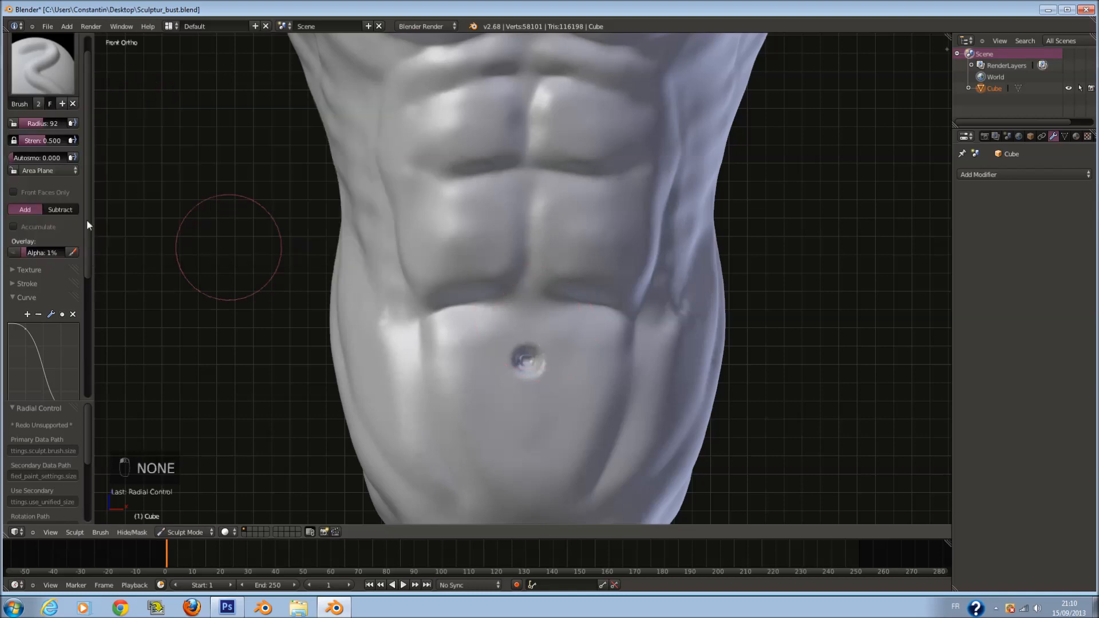
pyautogui.click(37, 74)
pyautogui.click(31, 222)
pyautogui.scroll(1, 547, 380)
pyautogui.scroll(2, 547, 378)
pyautogui.press('f')
pyautogui.click(563, 397)
pyautogui.moveTo(553, 405); pyautogui.dragTo(514, 437)
# Step: Smooth the lower abdomen around the navel with brush radii of 137 and 182
pyautogui.scroll(-6, 580, 380)
pyautogui.scroll(-3, 640, 382)
pyautogui.moveTo(640, 382)
pyautogui.mouseDown(button='middle')
pyautogui.moveTo(630, 393)
pyautogui.moveTo(498, 373)
pyautogui.moveTo(569, 397)
pyautogui.moveTo(726, 387)
pyautogui.moveTo(623, 381)
pyautogui.mouseUp(button='middle')
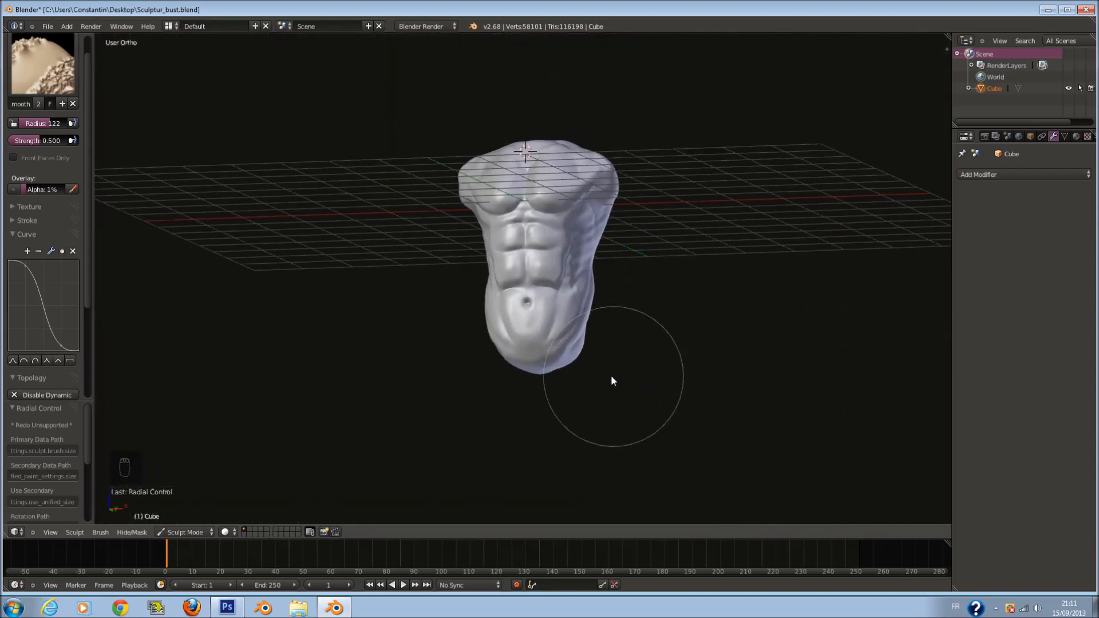
pyautogui.scroll(1, 611, 380)
pyautogui.scroll(4, 554, 373)
pyautogui.click(52, 60)
pyautogui.scroll(2, 542, 394)
pyautogui.press('f')
pyautogui.click(576, 391)
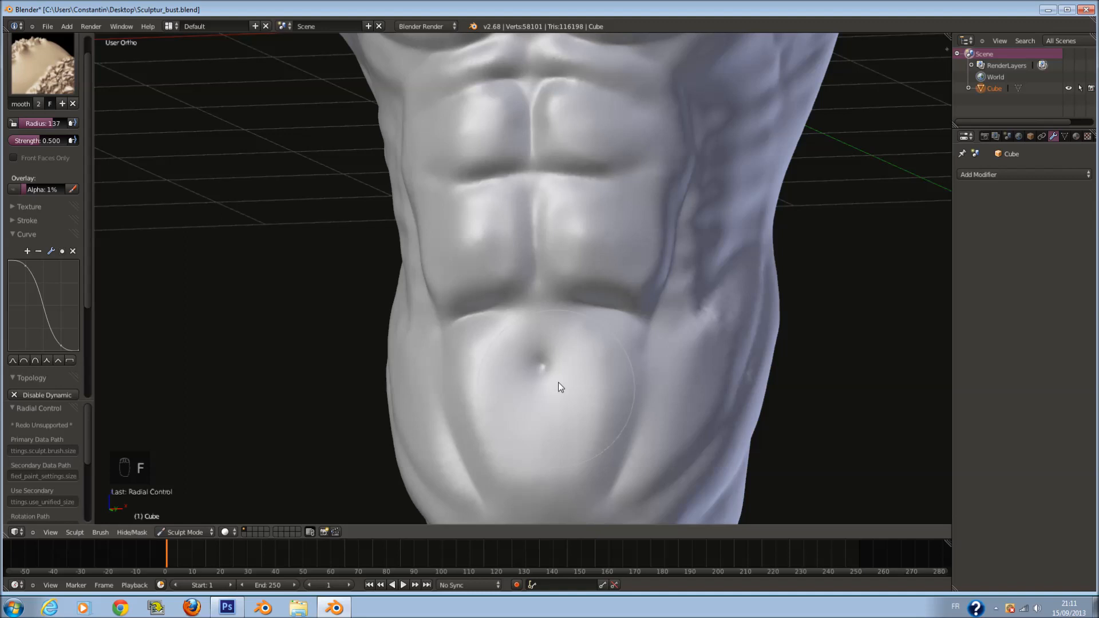
pyautogui.scroll(3, 553, 366)
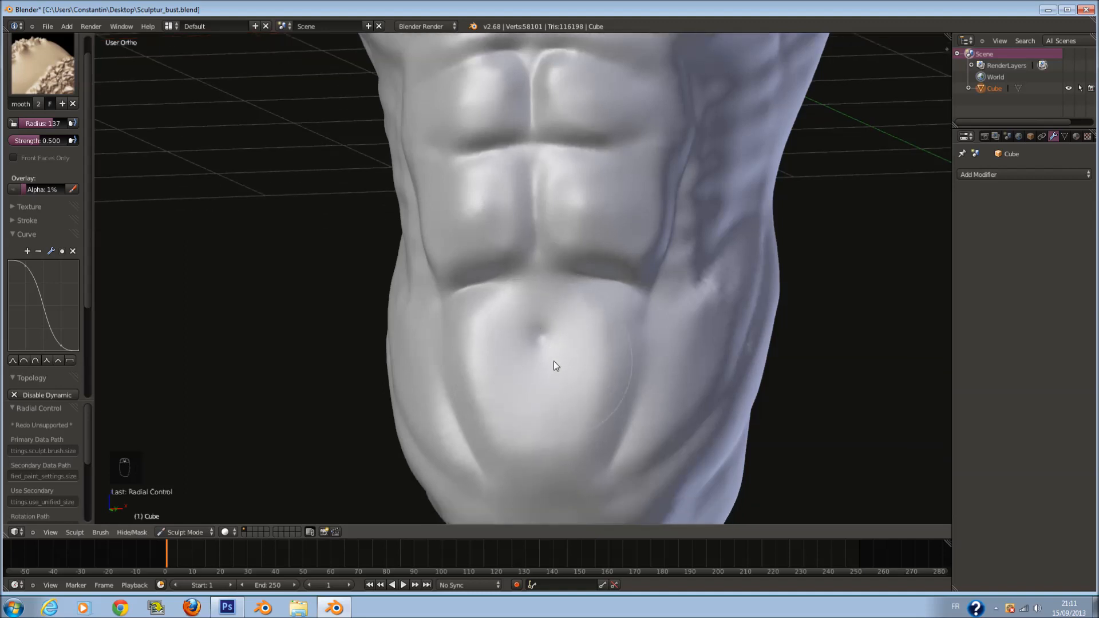
pyautogui.press('f')
pyautogui.scroll(-2, 555, 331)
pyautogui.moveTo(571, 340)
pyautogui.mouseDown(button='middle')
pyautogui.moveTo(523, 329)
pyautogui.moveTo(588, 336)
pyautogui.mouseUp(button='middle')
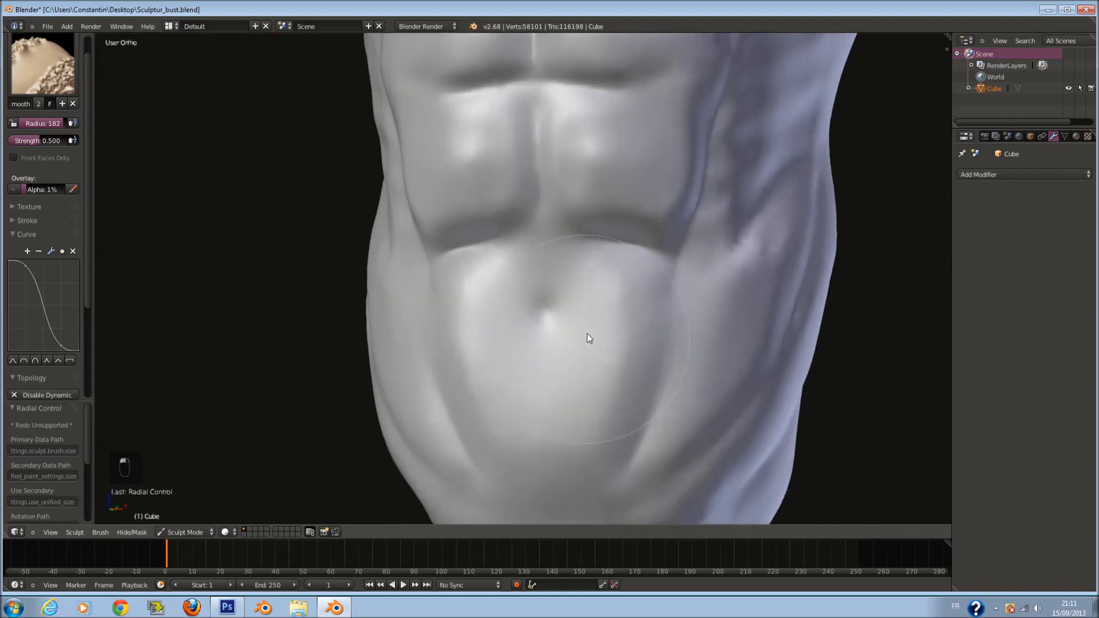
# Step: Dent a new navel between the lowest abdominal muscles, on the centre line, using Brush
pyautogui.scroll(3, 588, 336)
pyautogui.click(70, 76)
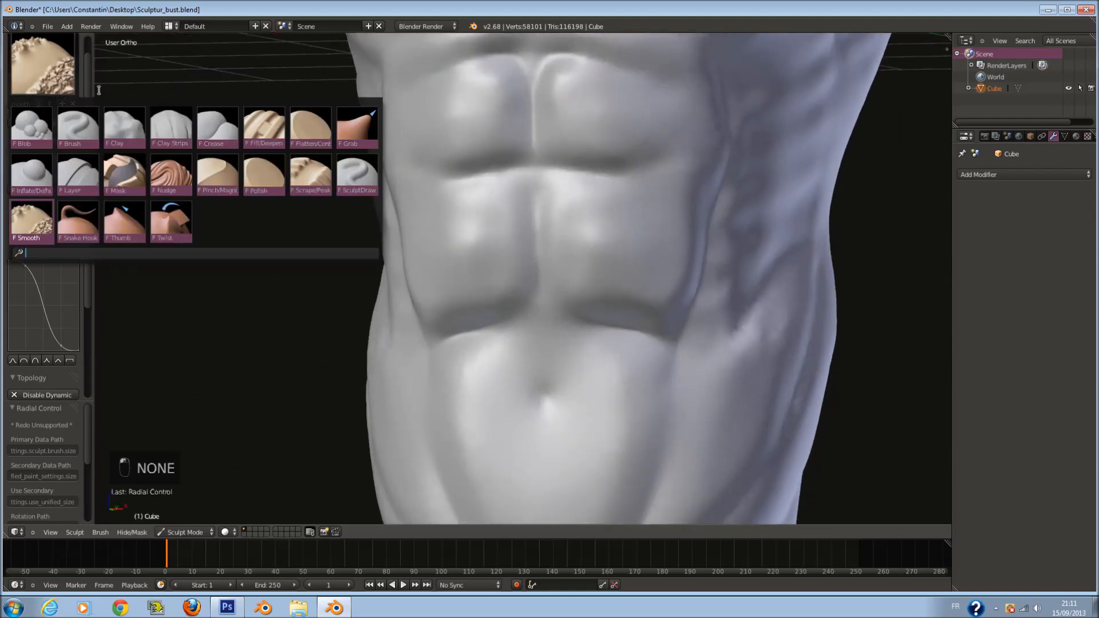
pyautogui.scroll(5, 599, 365)
pyautogui.press('f')
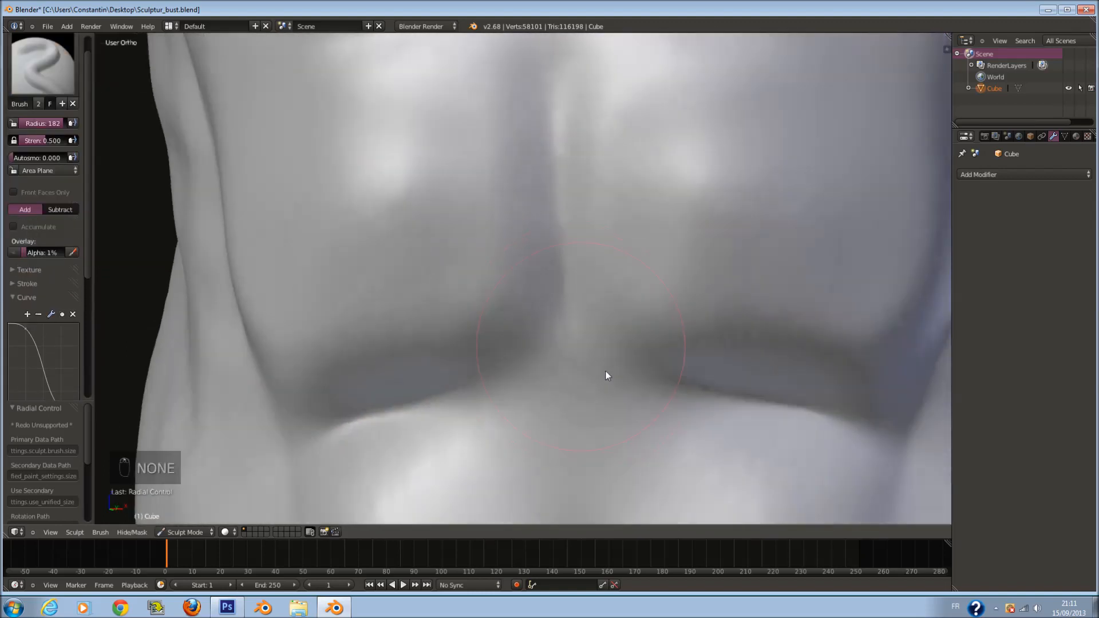
pyautogui.click(569, 365)
pyautogui.moveTo(568, 365); pyautogui.dragTo(596, 332, button='middle')
pyautogui.scroll(2, 596, 332)
pyautogui.moveTo(597, 330)
pyautogui.mouseDown()
pyautogui.moveTo(611, 326)
pyautogui.moveTo(593, 315)
pyautogui.mouseUp()
pyautogui.scroll(-3, 594, 314)
pyautogui.scroll(-1, 591, 311)
# Step: Add a small inner detail to the new navel using Brush at radius 111
pyautogui.press('f')
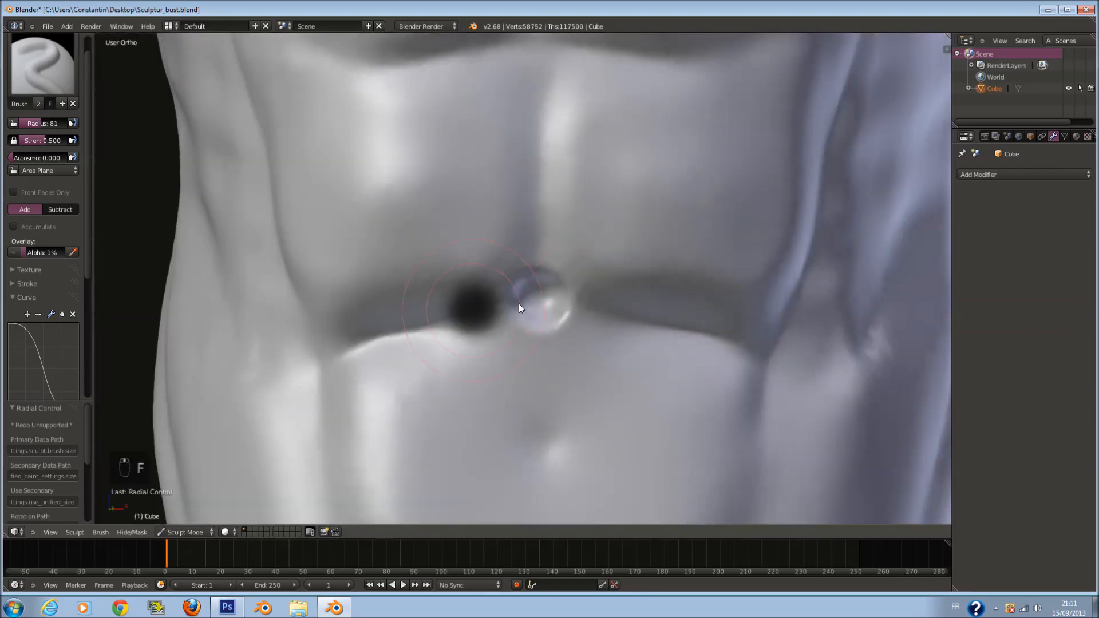
pyautogui.click(517, 303)
pyautogui.scroll(9, 546, 306)
pyautogui.press('f')
pyautogui.click(604, 338)
pyautogui.moveTo(611, 324)
pyautogui.mouseDown()
pyautogui.moveTo(611, 372)
pyautogui.moveTo(607, 349)
pyautogui.mouseUp()
pyautogui.scroll(-2, 607, 338)
pyautogui.scroll(-5, 609, 343)
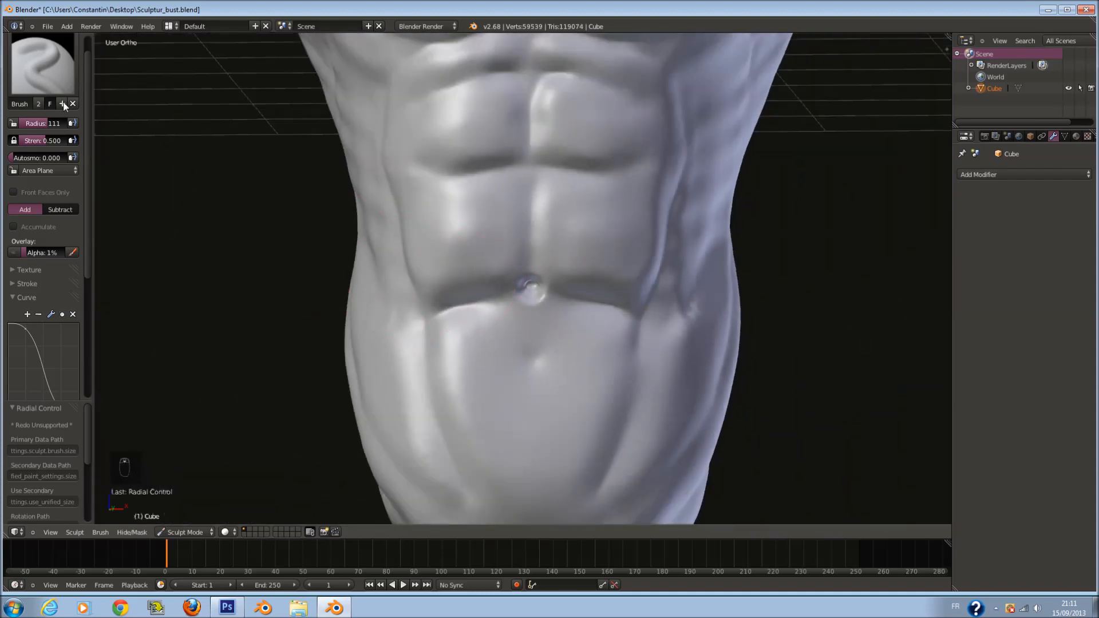
# Step: Blend the new navel into the abdomen using the Smooth brush at radius 141
pyautogui.click(42, 62)
pyautogui.click(31, 224)
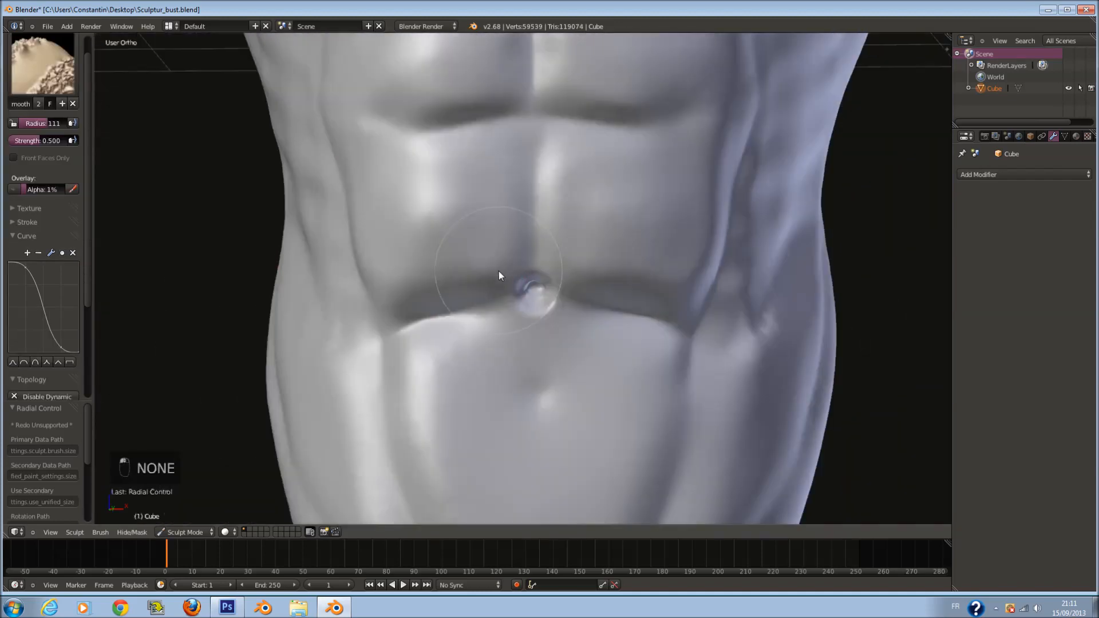
pyautogui.press('f')
pyautogui.click(550, 366)
pyautogui.scroll(-1, 555, 389)
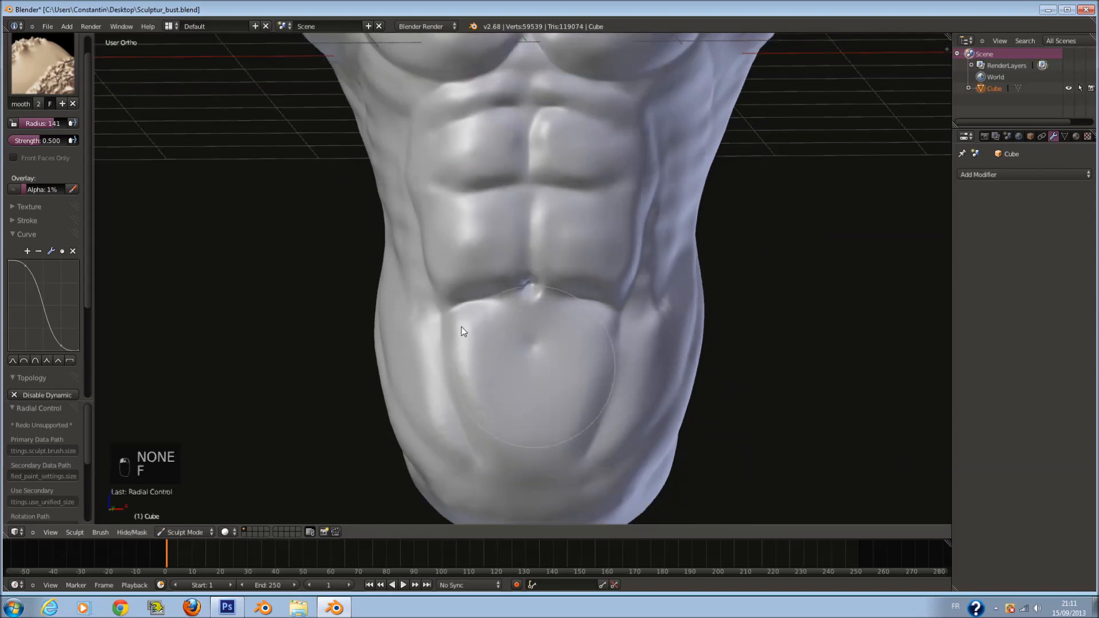
# Step: Flatten the flank and lower back surfaces using the Scrape/Peaks brush at radius 193
pyautogui.click(42, 63)
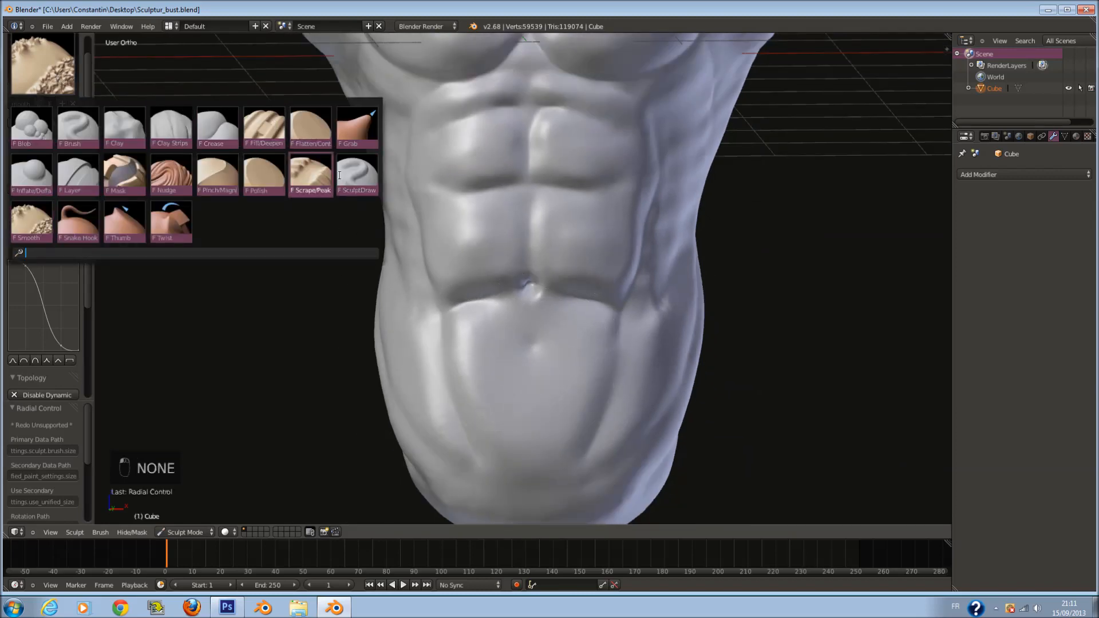
pyautogui.click(310, 182)
pyautogui.moveTo(778, 289); pyautogui.dragTo(696, 288, button='middle')
pyautogui.press('f')
pyautogui.click(727, 305)
pyautogui.moveTo(649, 368); pyautogui.dragTo(623, 426)
pyautogui.moveTo(623, 427)
pyautogui.mouseDown(button='middle')
pyautogui.moveTo(688, 400)
pyautogui.moveTo(735, 256)
pyautogui.moveTo(645, 140)
pyautogui.mouseUp(button='middle')
pyautogui.moveTo(596, 107); pyautogui.dragTo(617, 135)
# Step: Scrape the shoulder blade area and upper back muscles, starting with a brush radius of 184
pyautogui.keyDown('shift'); pyautogui.scroll(14, 619, 139); pyautogui.keyUp('shift')
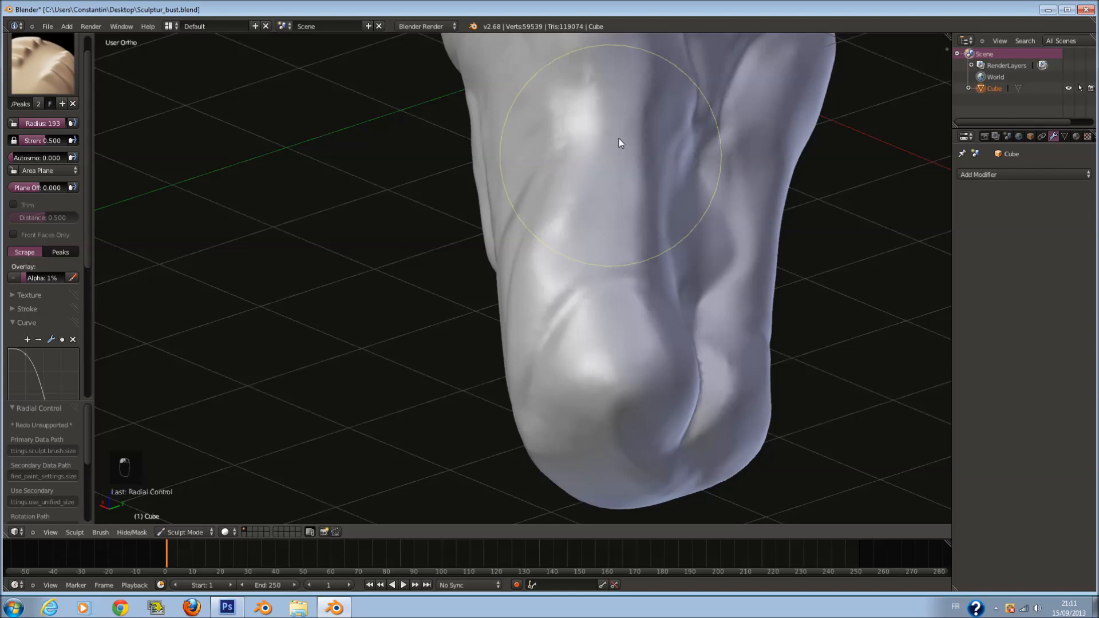
pyautogui.press('f')
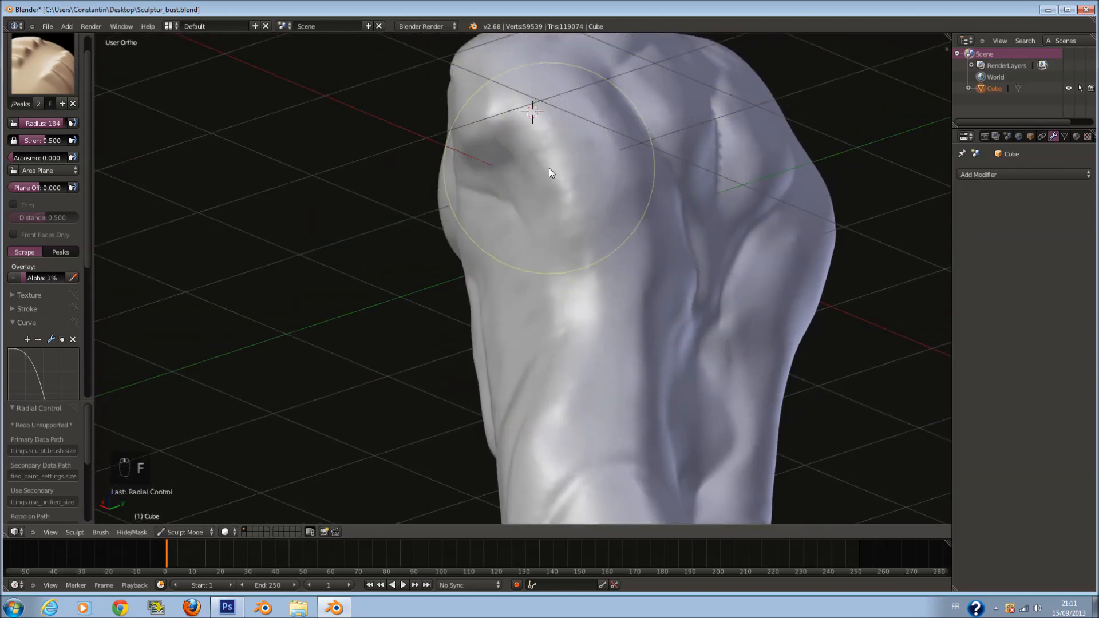
pyautogui.click(580, 235)
pyautogui.moveTo(579, 235)
pyautogui.mouseDown(button='middle')
pyautogui.moveTo(517, 237)
pyautogui.moveTo(523, 246)
pyautogui.mouseUp(button='middle')
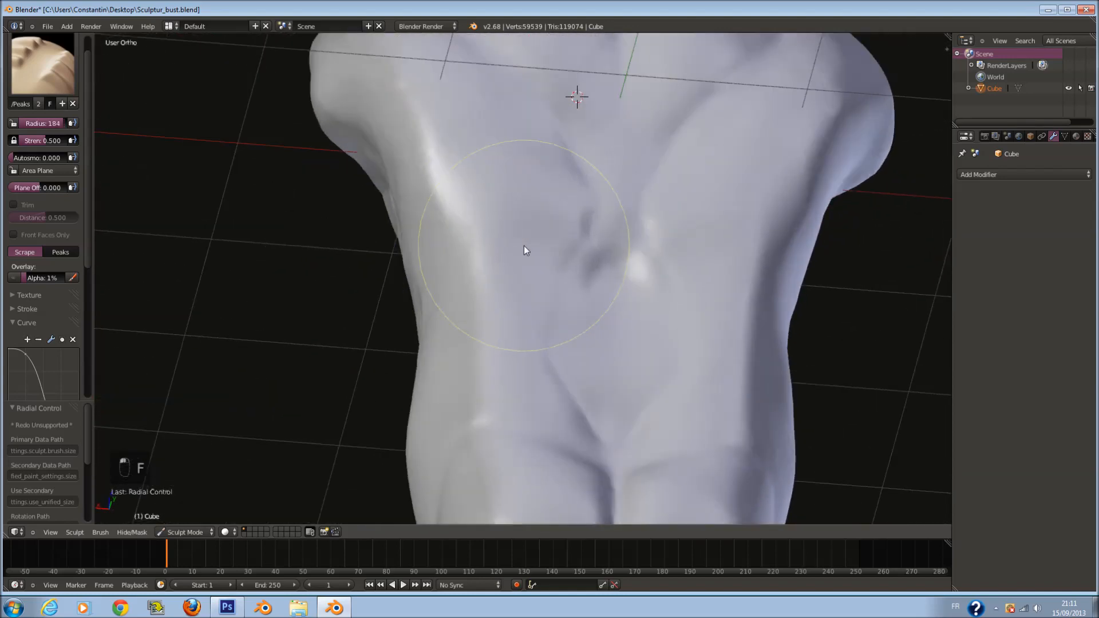
pyautogui.scroll(2, 524, 246)
pyautogui.press('f')
pyautogui.click(522, 244)
pyautogui.moveTo(410, 140); pyautogui.dragTo(478, 253)
pyautogui.scroll(-2, 480, 251)
pyautogui.moveTo(509, 190); pyautogui.dragTo(552, 263)
# Step: Scrape the shoulder and the folds beside the chest muscle with a brush radius of 152
pyautogui.moveTo(552, 263)
pyautogui.mouseDown(button='middle')
pyautogui.moveTo(531, 251)
pyautogui.moveTo(528, 200)
pyautogui.mouseUp(button='middle')
pyautogui.press('f')
pyautogui.click(516, 250)
pyautogui.moveTo(579, 111); pyautogui.dragTo(592, 151, button='middle')
pyautogui.moveTo(511, 197); pyautogui.dragTo(496, 185)
pyautogui.moveTo(497, 184); pyautogui.dragTo(541, 222, button='middle')
pyautogui.moveTo(593, 142); pyautogui.dragTo(575, 204, button='middle')
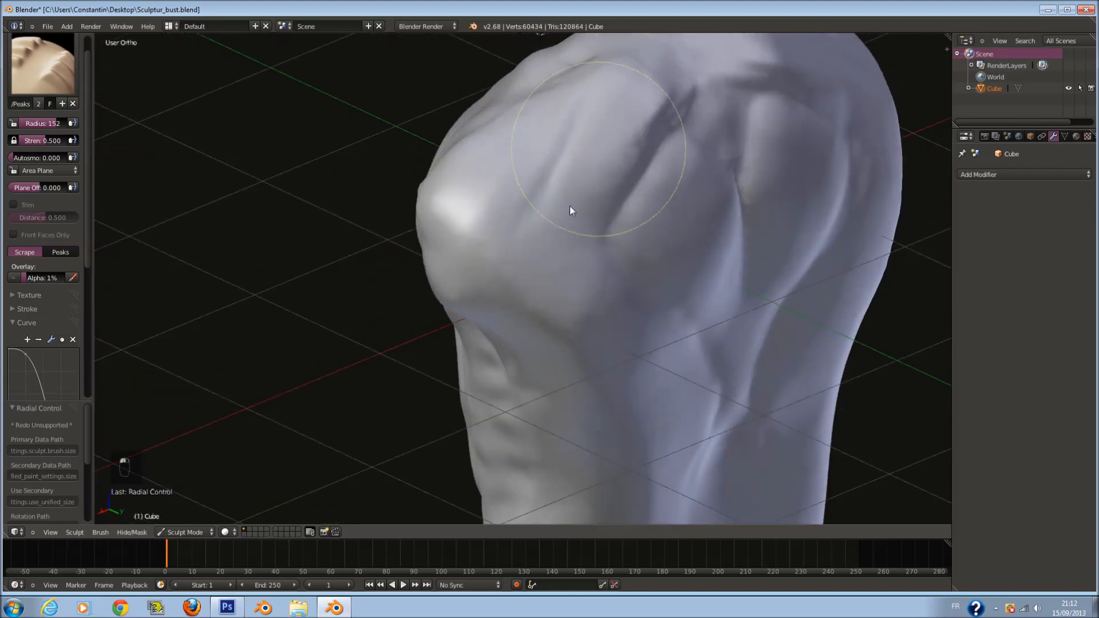
pyautogui.moveTo(500, 182)
pyautogui.mouseDown(button='middle')
pyautogui.moveTo(607, 182)
pyautogui.moveTo(634, 165)
pyautogui.mouseUp(button='middle')
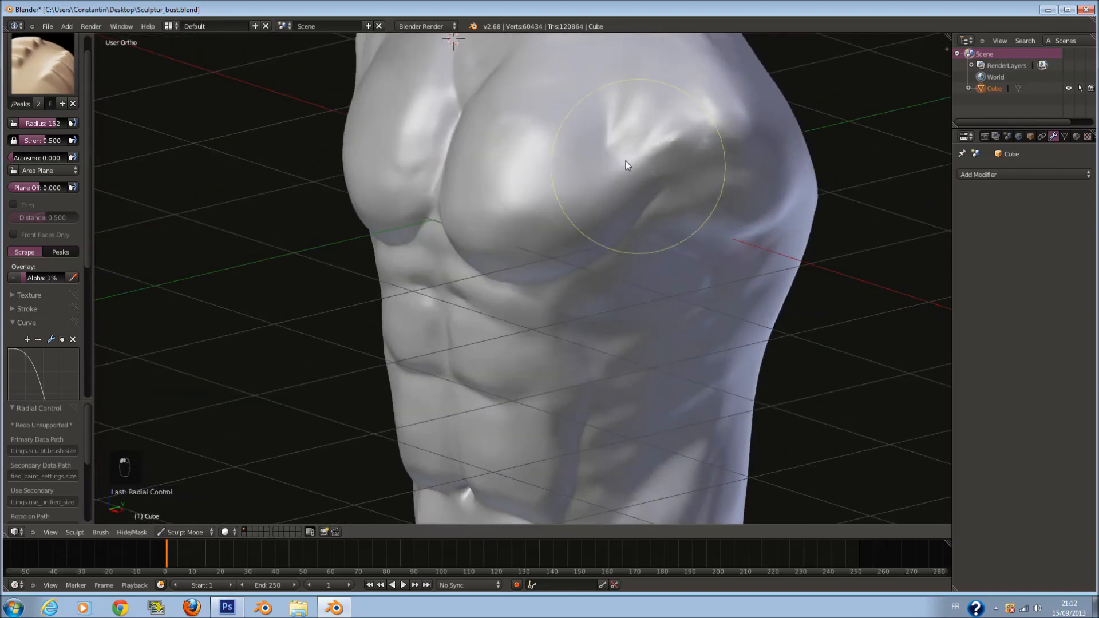
pyautogui.moveTo(528, 108); pyautogui.dragTo(549, 170, button='middle')
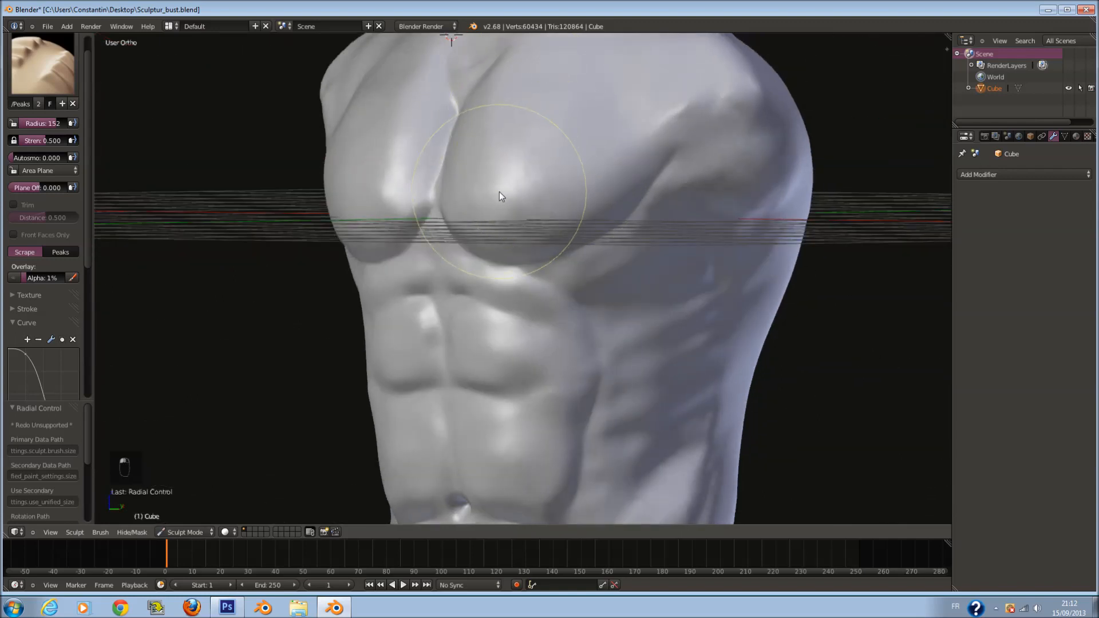
# Step: Try to sculpt a nipple on the chest muscle using the Crease brush at radius 54, and undo the stroke
pyautogui.click(32, 73)
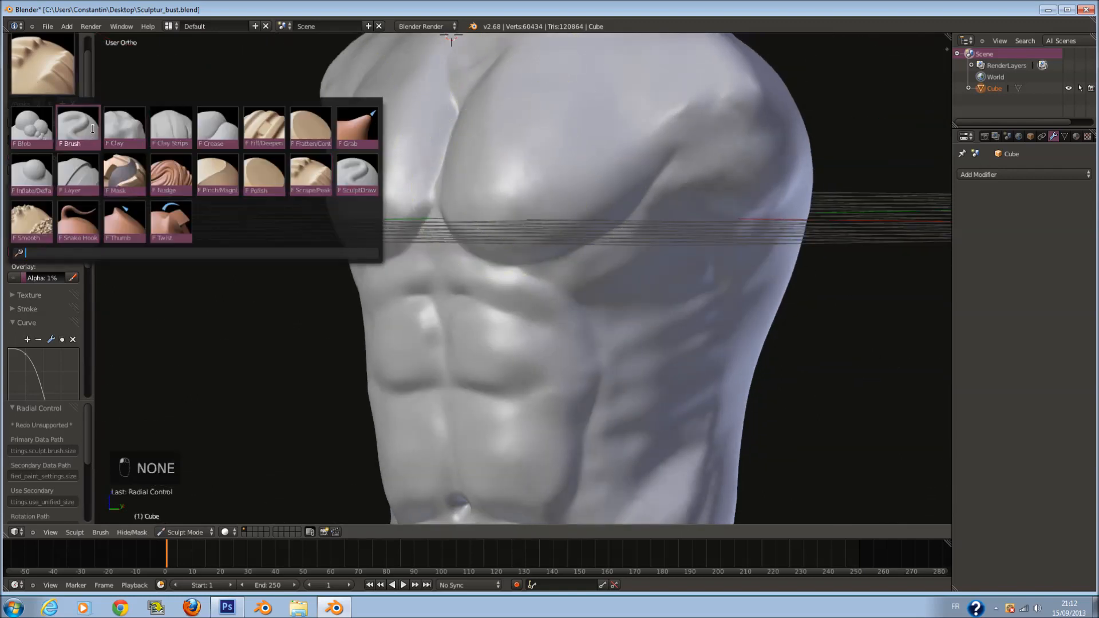
pyautogui.click(217, 127)
pyautogui.moveTo(529, 182); pyautogui.dragTo(561, 197, button='middle')
pyautogui.press('f')
pyautogui.click(508, 187)
pyautogui.scroll(2, 503, 191)
pyautogui.scroll(2, 549, 201)
pyautogui.press('f')
pyautogui.click(557, 221)
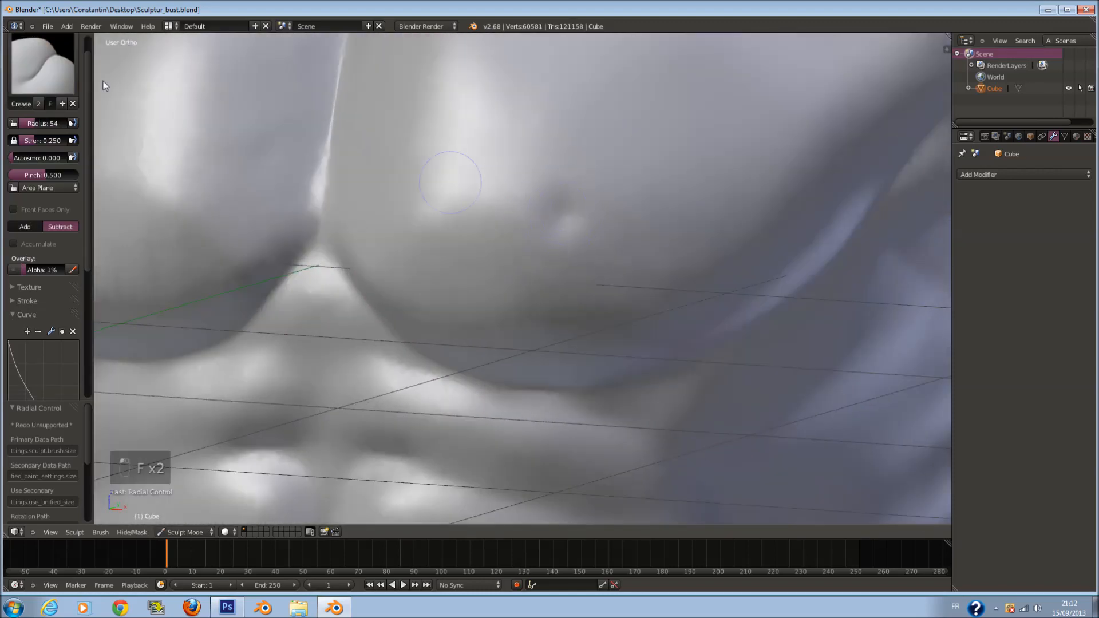
pyautogui.hotkey('ctrl', 'z')
# Step: Try to build up a nipple on the chest muscle with the Clay brush, reducing the brush radius to 40
pyautogui.click(54, 67)
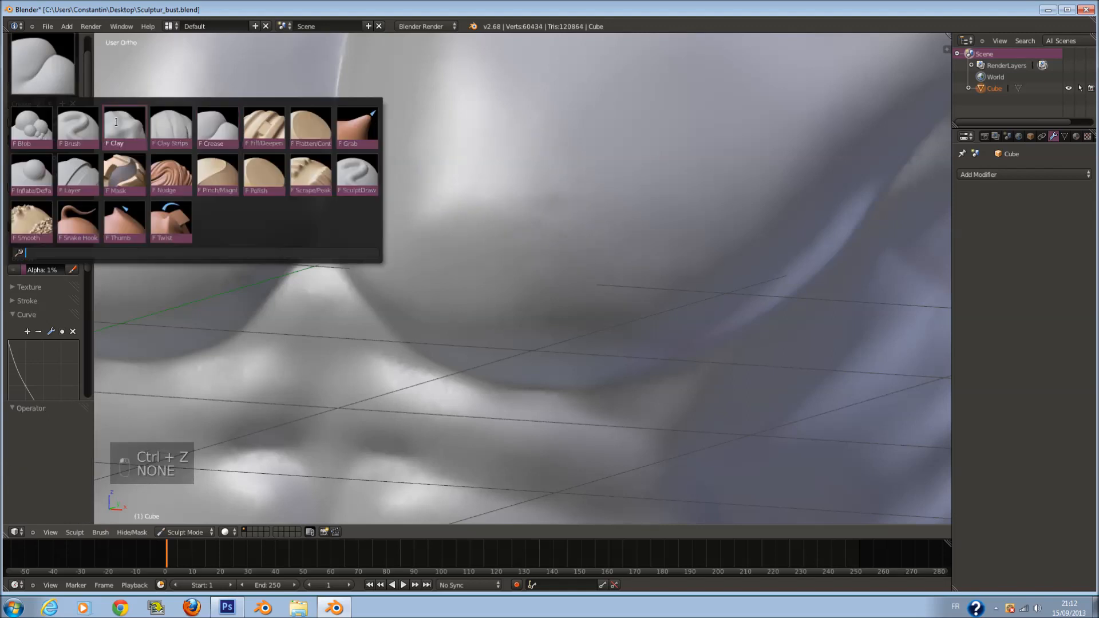
pyautogui.click(114, 119)
pyautogui.press('f')
pyautogui.click(562, 215)
pyautogui.moveTo(539, 199); pyautogui.dragTo(567, 210)
pyautogui.scroll(2, 549, 202)
pyautogui.press('f')
pyautogui.click(535, 198)
pyautogui.press('f')
pyautogui.click(535, 191)
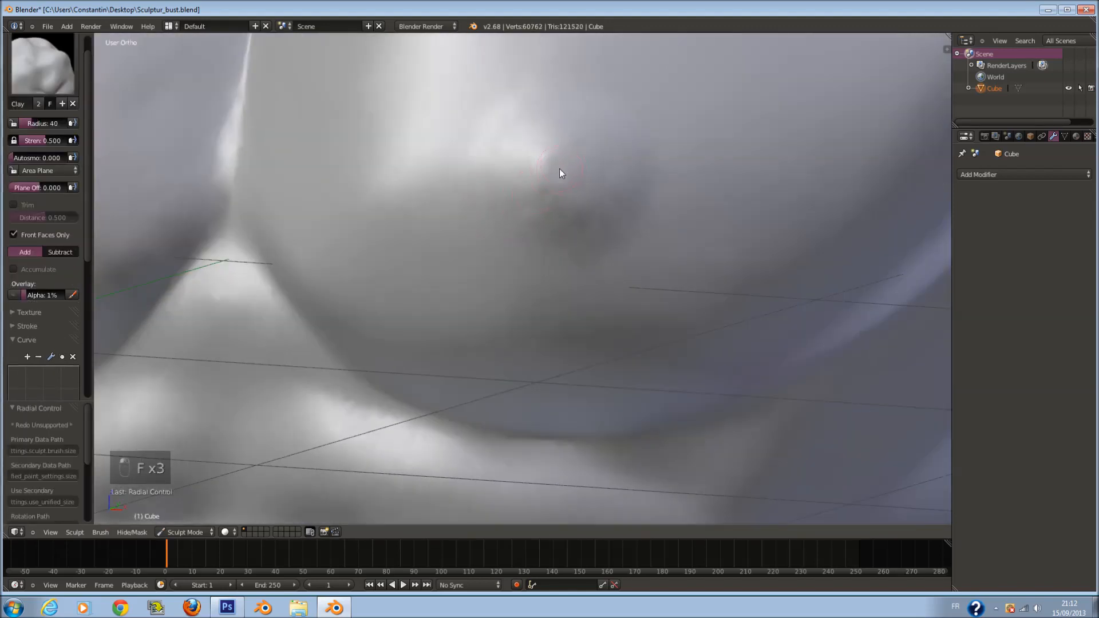
# Step: Try to add more volume around the nipple with the Clay brush, enlarging the radius to 99
pyautogui.scroll(3, 559, 172)
pyautogui.press('f')
pyautogui.press('f')
pyautogui.click(638, 272)
pyautogui.moveTo(637, 275); pyautogui.dragTo(623, 211)
pyautogui.scroll(-2, 624, 211)
pyautogui.scroll(-5, 624, 211)
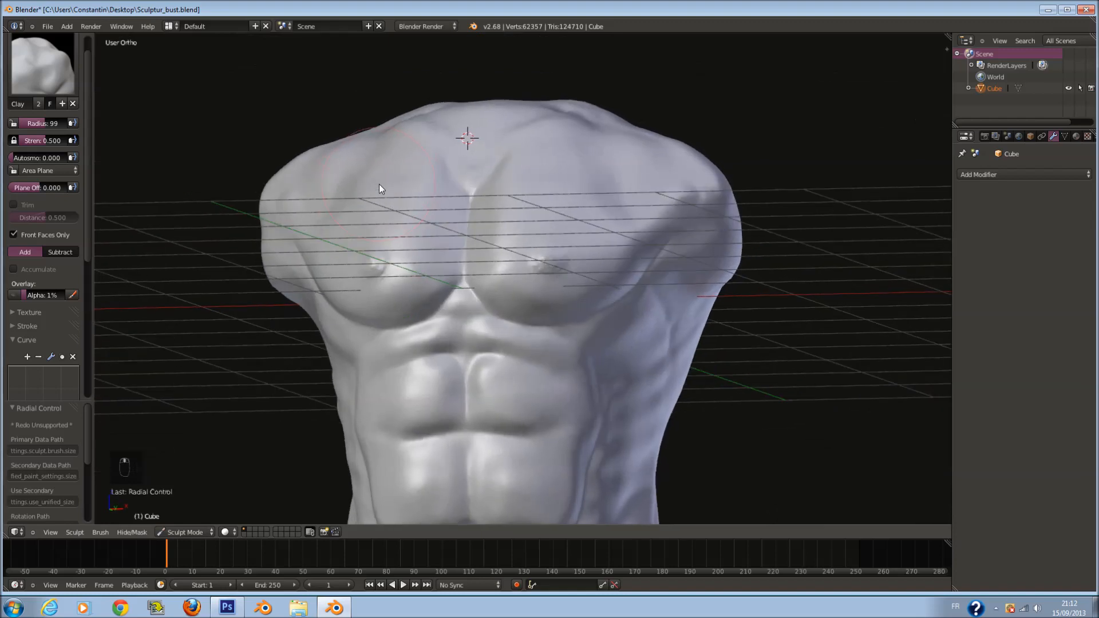
# Step: Smooth out the sculpted nipple with the Smooth brush, and switch to the Polish brush for the chest muscle
pyautogui.click(43, 63)
pyautogui.click(29, 210)
pyautogui.scroll(4, 640, 265)
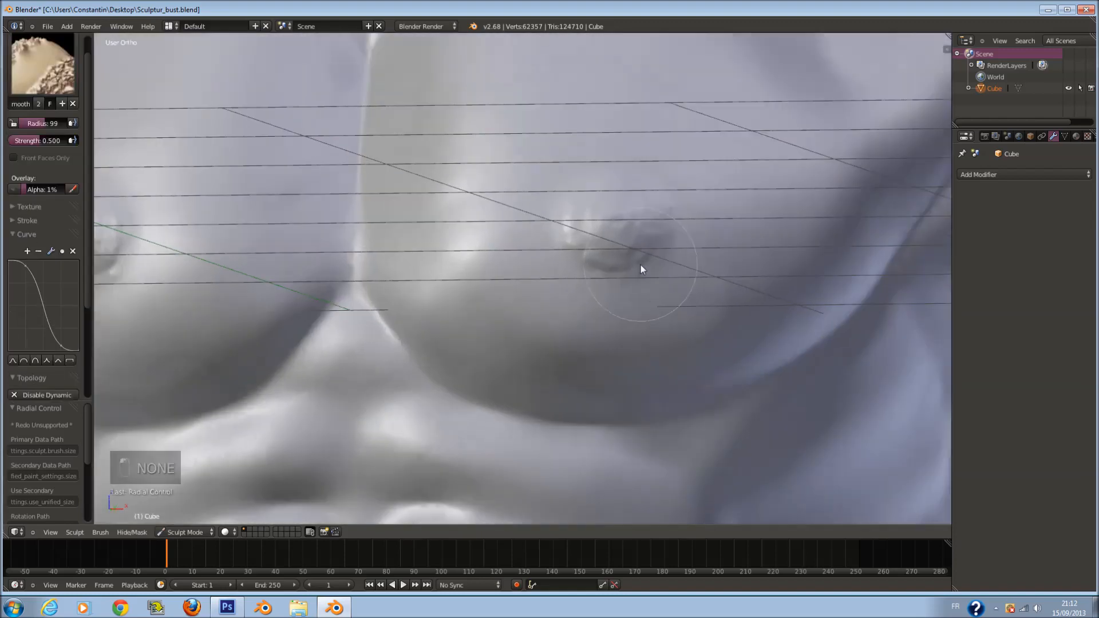
pyautogui.press('f')
pyautogui.moveTo(530, 222)
pyautogui.mouseDown()
pyautogui.moveTo(534, 193)
pyautogui.moveTo(540, 223)
pyautogui.mouseUp()
pyautogui.click(20, 80)
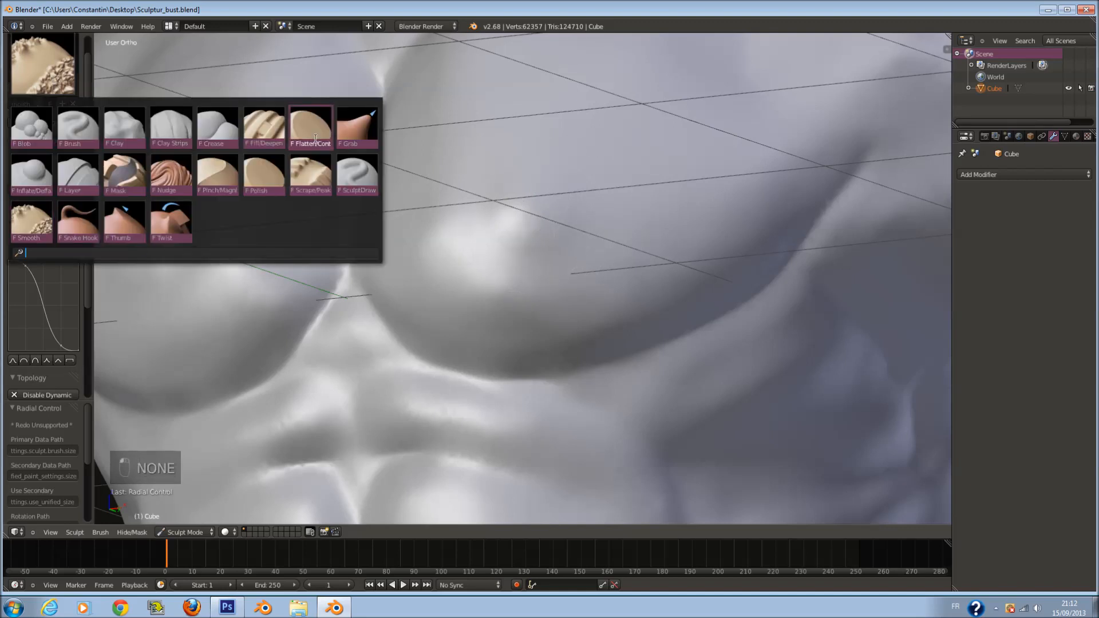
pyautogui.click(288, 170)
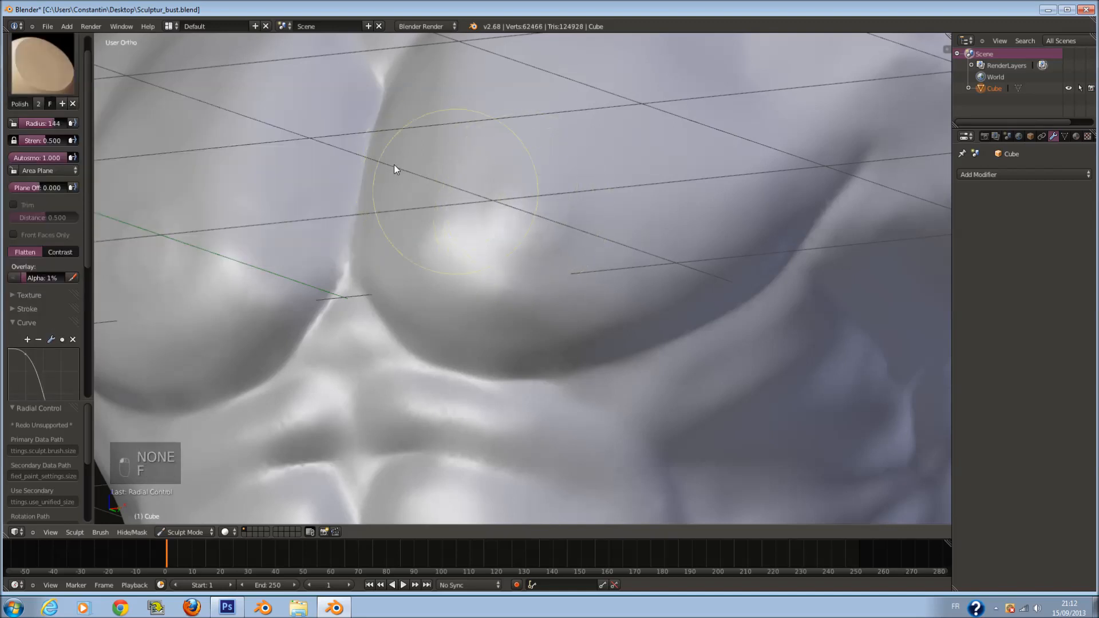
# Step: Build up a round areola mound on the chest muscle with the Clay brush, ending at radius 83
pyautogui.click(41, 63)
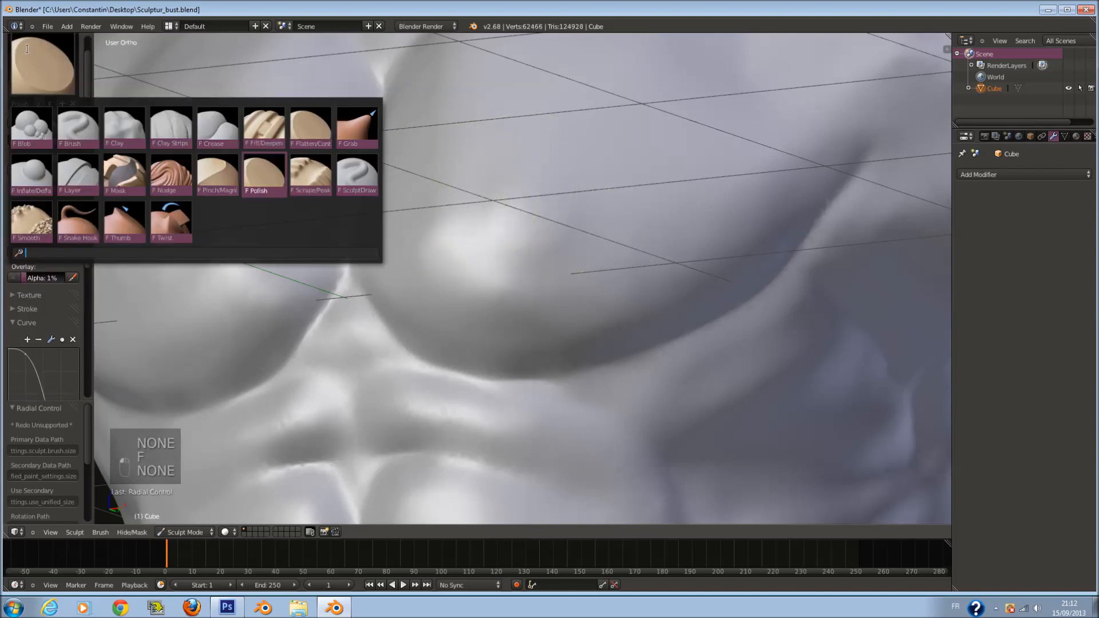
pyautogui.click(114, 127)
pyautogui.scroll(2, 536, 243)
pyautogui.press('f')
pyautogui.click(581, 272)
pyautogui.moveTo(581, 271); pyautogui.dragTo(572, 273)
pyautogui.scroll(-5, 584, 272)
pyautogui.moveTo(585, 272)
pyautogui.mouseDown(button='middle')
pyautogui.moveTo(632, 310)
pyautogui.moveTo(615, 292)
pyautogui.moveTo(627, 289)
pyautogui.moveTo(593, 286)
pyautogui.mouseUp(button='middle')
pyautogui.scroll(3, 609, 292)
pyautogui.scroll(3, 609, 292)
pyautogui.press('f')
pyautogui.click(601, 290)
pyautogui.moveTo(598, 266); pyautogui.dragTo(587, 259)
# Step: Add a small raised nipple tip at the centre of the areola with the Clay brush at radius 42
pyautogui.scroll(3, 586, 262)
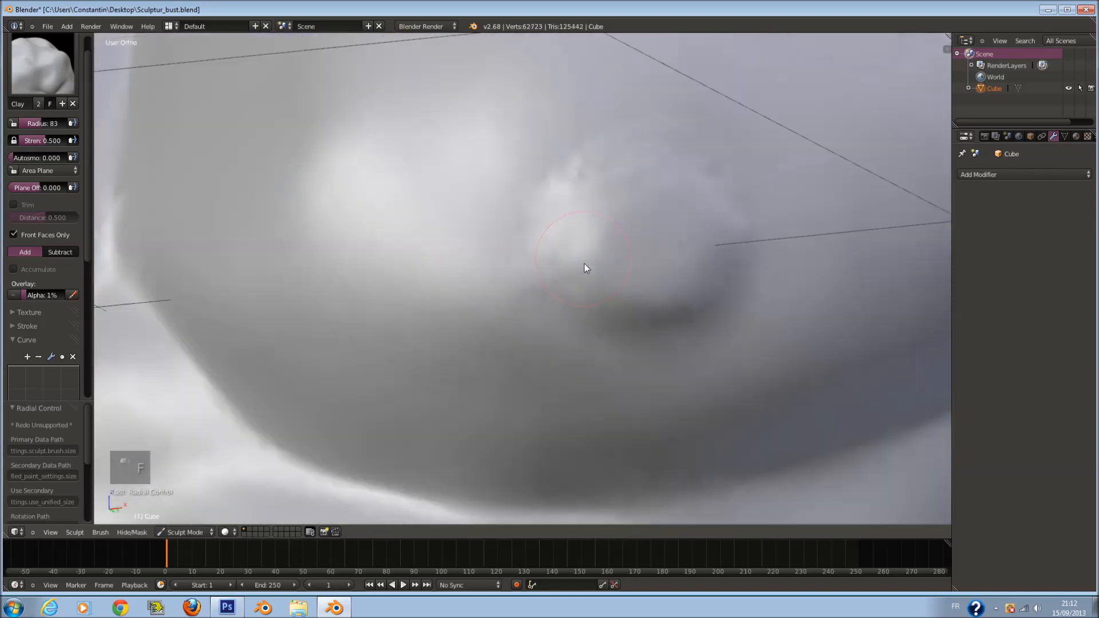
pyautogui.press('f')
pyautogui.click(605, 261)
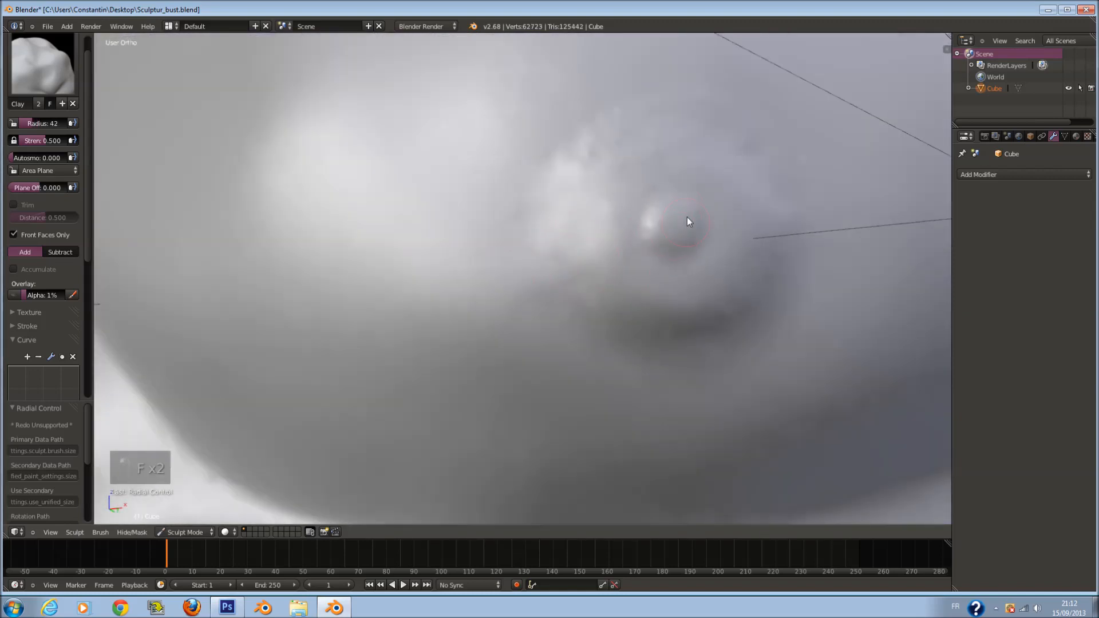
pyautogui.scroll(-8, 687, 223)
# Step: Soften the nipple and areola with the Smooth brush at radius 68, and undo the last stroke
pyautogui.click(57, 84)
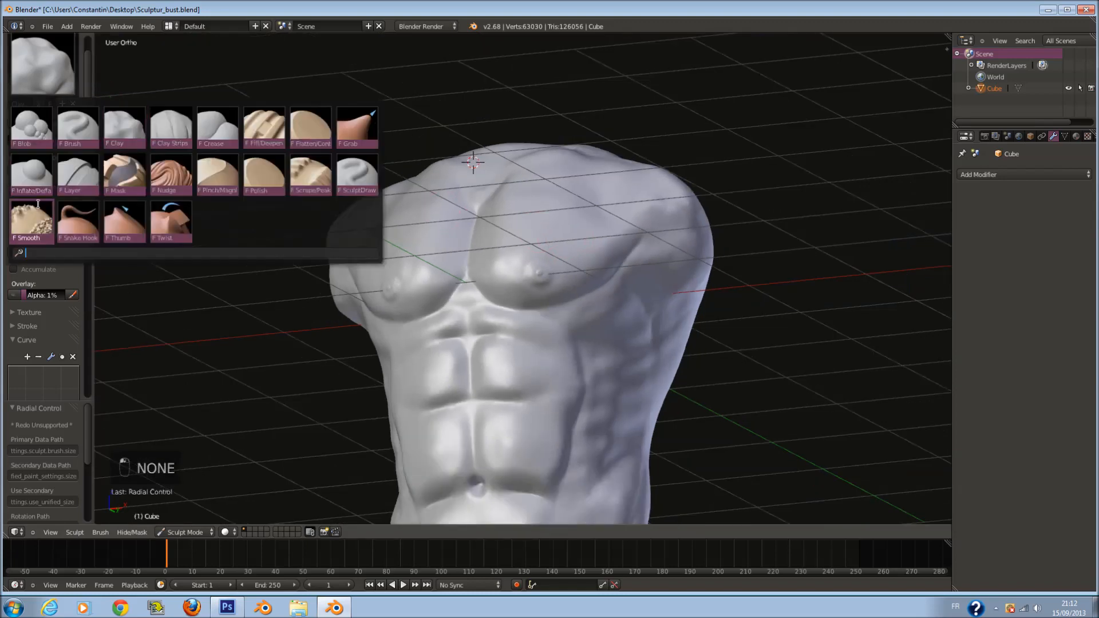
pyautogui.click(32, 220)
pyautogui.scroll(5, 558, 270)
pyautogui.press('f')
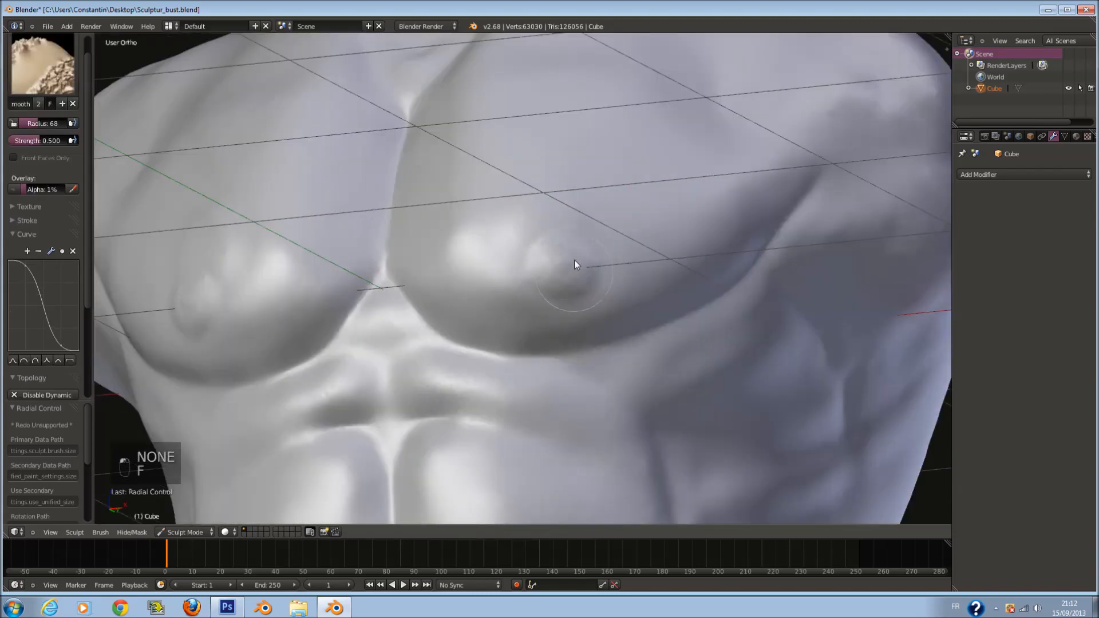
pyautogui.scroll(2, 578, 249)
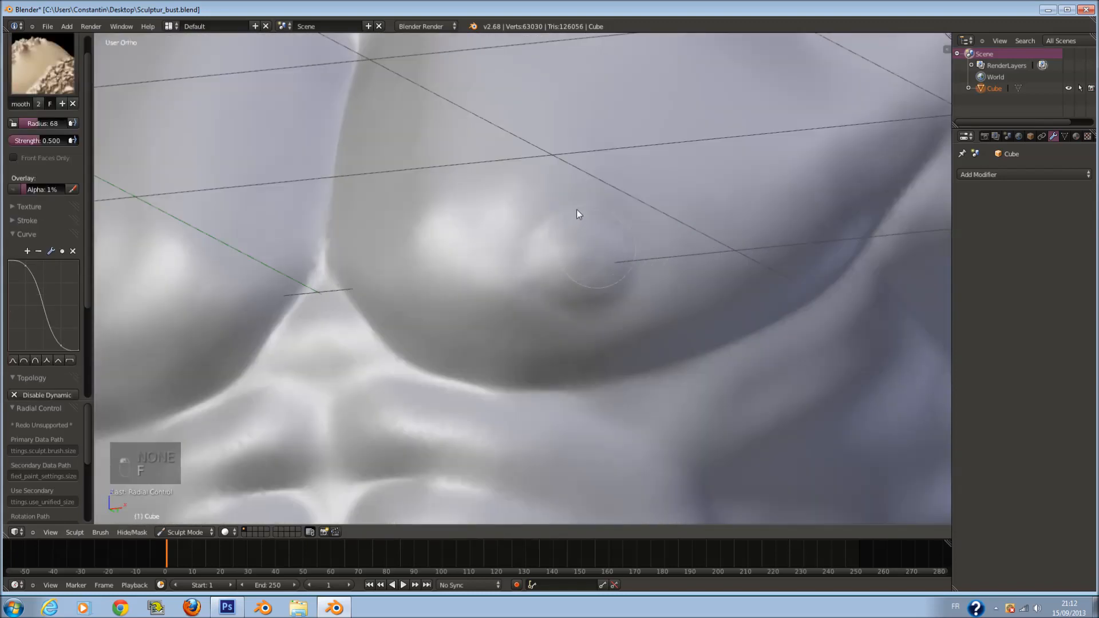
pyautogui.hotkey('ctrl', 'z')
# Step: Pull the lower abdominal muscles and navel slightly downward in front view using the Grab brush at radius 200
pyautogui.moveTo(577, 292)
pyautogui.mouseDown(button='middle')
pyautogui.moveTo(442, 218)
pyautogui.moveTo(561, 304)
pyautogui.moveTo(578, 270)
pyautogui.moveTo(520, 249)
pyautogui.moveTo(493, 294)
pyautogui.mouseUp(button='middle')
pyautogui.scroll(-3, 443, 221)
pyautogui.scroll(-4, 578, 271)
pyautogui.scroll(-3, 509, 246)
pyautogui.press('KP_1')
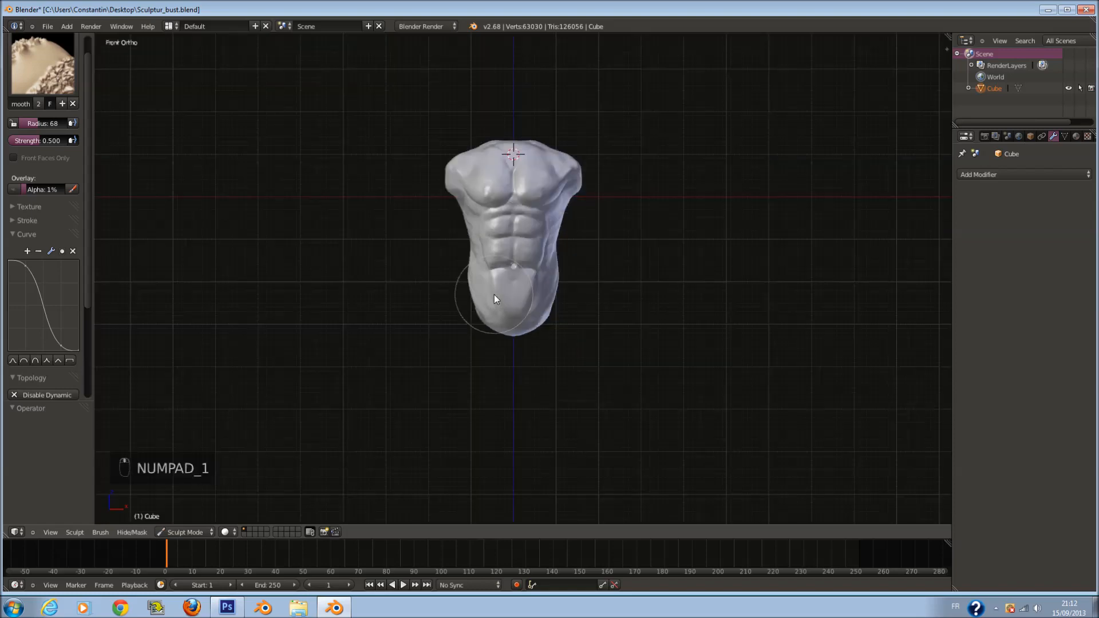
pyautogui.scroll(2, 624, 172)
pyautogui.keyDown('shift'); pyautogui.scroll(4, 621, 170); pyautogui.keyUp('shift')
pyautogui.scroll(4, 620, 170)
pyautogui.click(43, 66)
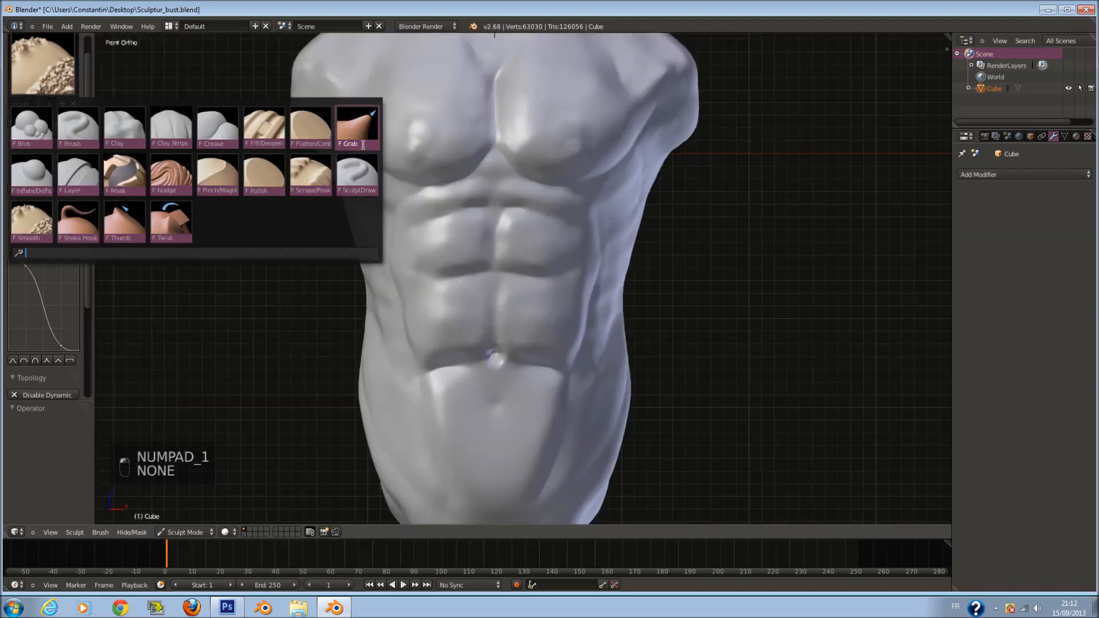
pyautogui.click(363, 144)
pyautogui.scroll(-3, 686, 268)
pyautogui.press('f')
pyautogui.click(759, 313)
pyautogui.scroll(2, 715, 333)
pyautogui.press('f')
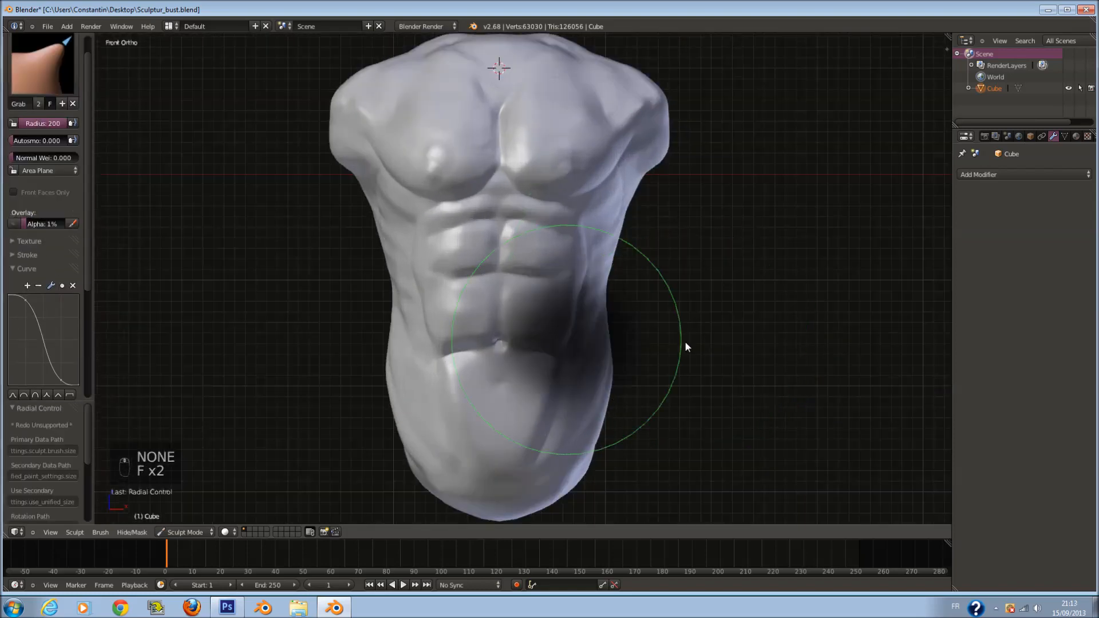
pyautogui.click(686, 343)
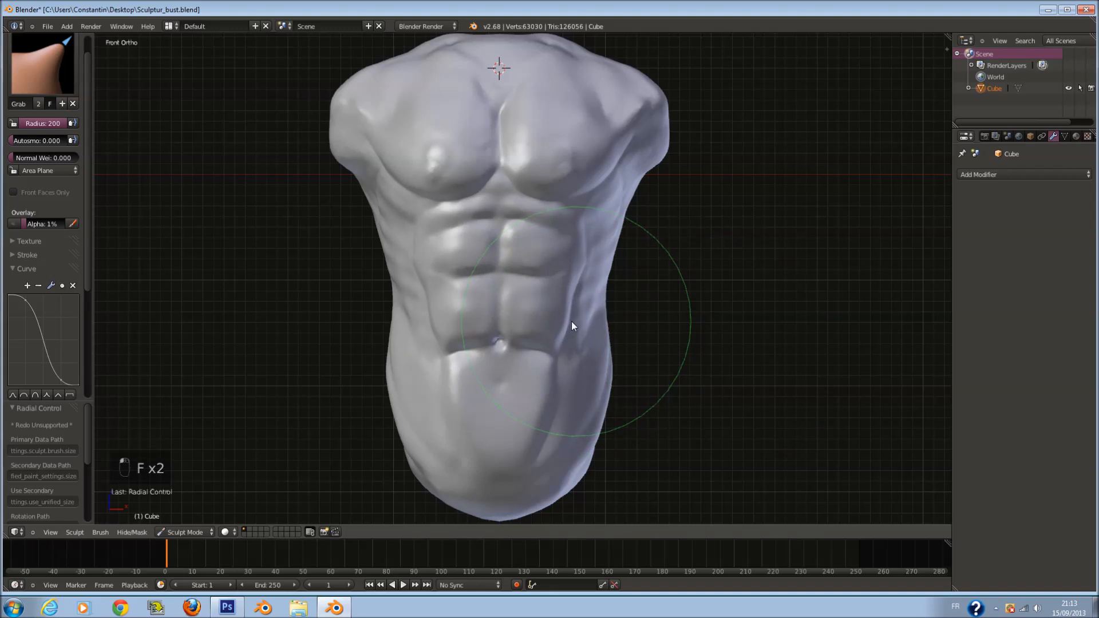
pyautogui.moveTo(527, 348); pyautogui.dragTo(528, 355)
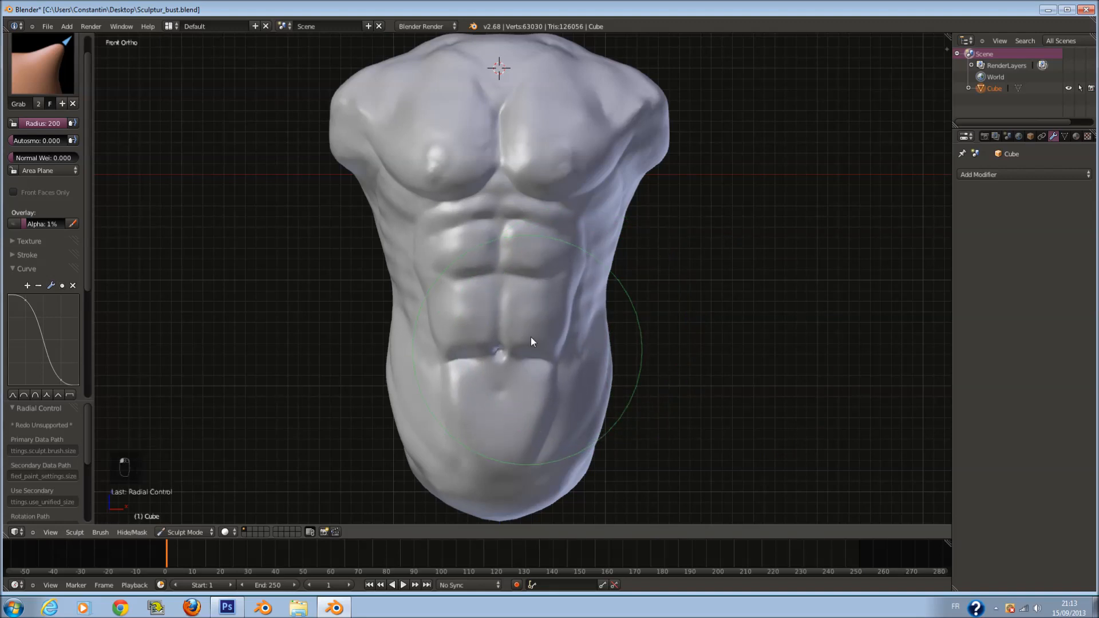
pyautogui.moveTo(538, 283); pyautogui.dragTo(537, 289)
# Step: Adjust the shape of the abdomen from a three-quarter view with the Grab brush at radius 200
pyautogui.press('f')
pyautogui.click(608, 415)
pyautogui.moveTo(615, 401); pyautogui.dragTo(532, 447, button='middle')
pyautogui.press('f')
pyautogui.click(602, 389)
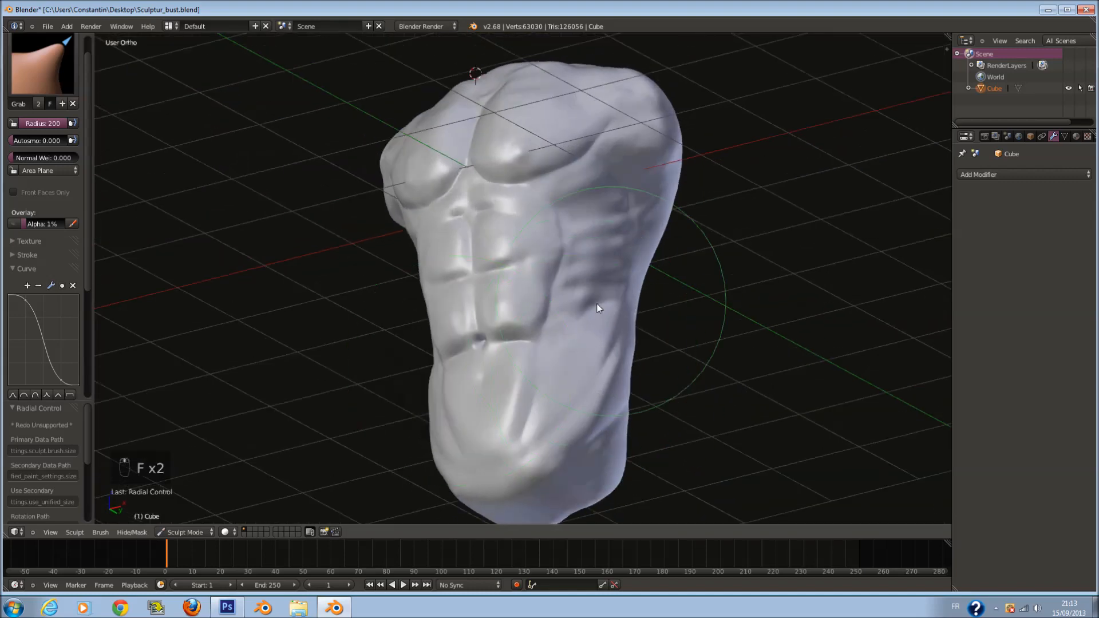
pyautogui.moveTo(596, 303); pyautogui.dragTo(515, 356, button='middle')
pyautogui.scroll(1, 515, 356)
pyautogui.press('f')
pyautogui.click(557, 374)
pyautogui.moveTo(482, 341); pyautogui.dragTo(498, 338)
# Step: Reshape the abdominal and back contours in the right side view with the Grab brush at radius 200
pyautogui.press('KP_3')
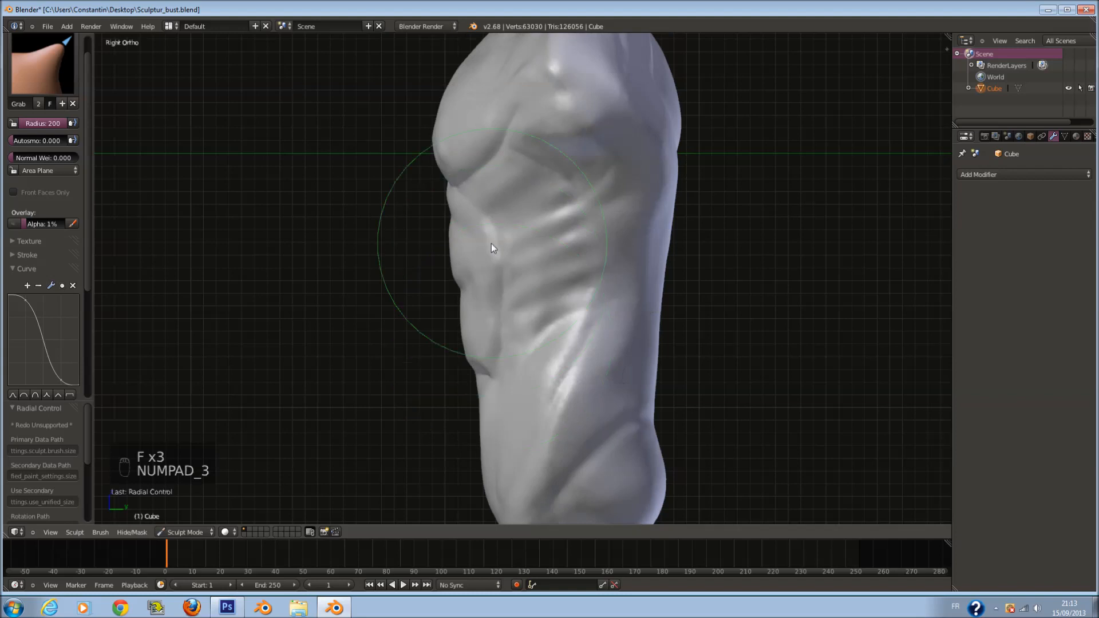
pyautogui.press('f')
pyautogui.moveTo(494, 249); pyautogui.dragTo(497, 249)
pyautogui.moveTo(497, 349); pyautogui.dragTo(499, 350)
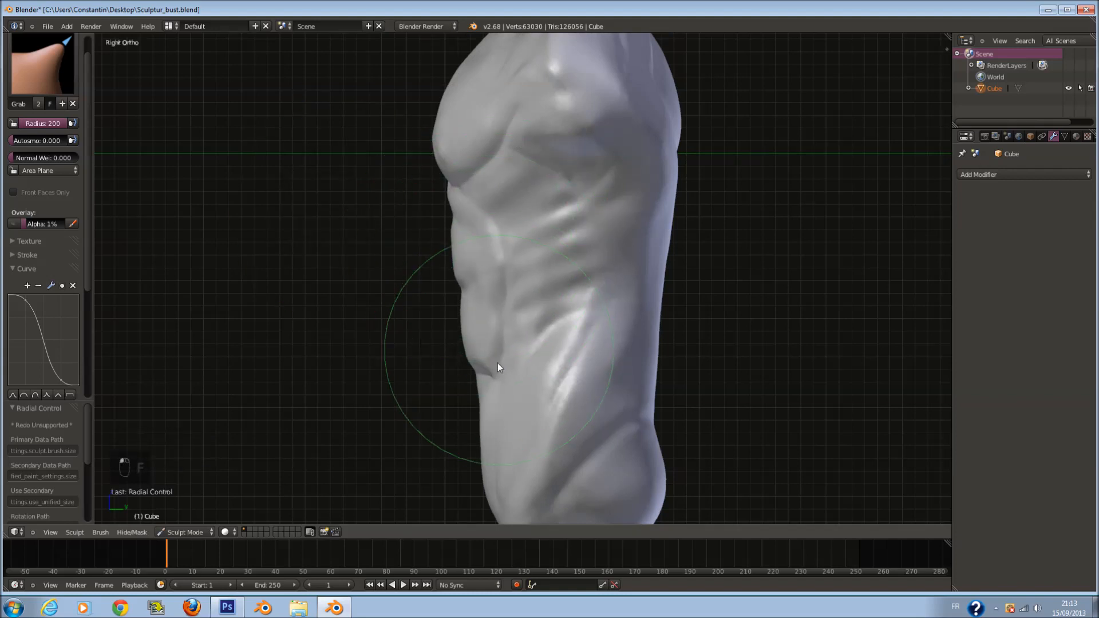
pyautogui.scroll(-1, 650, 370)
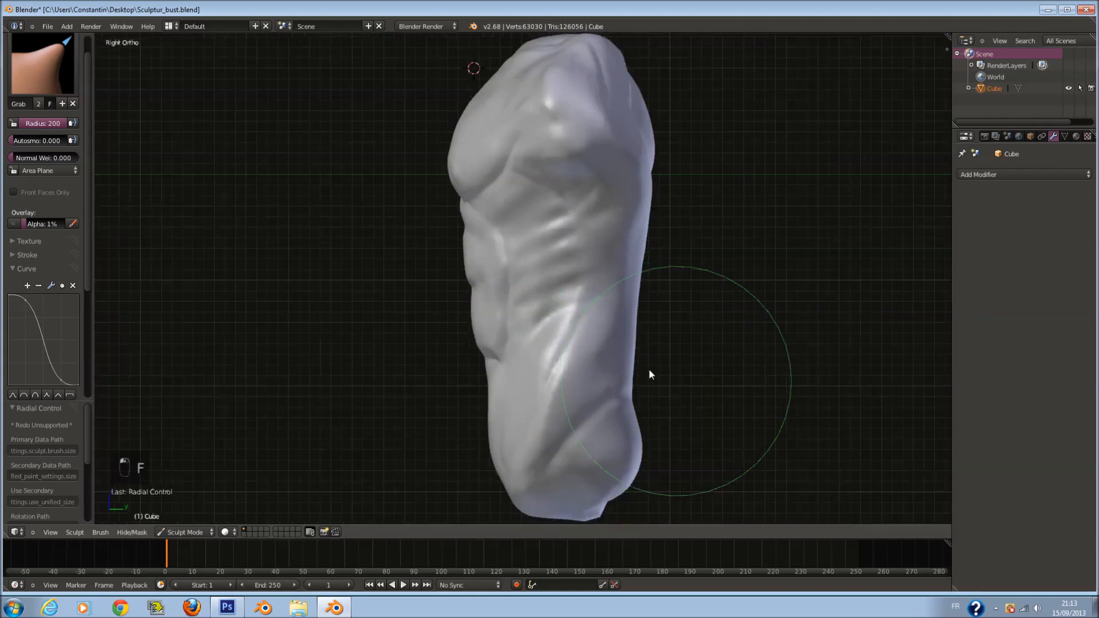
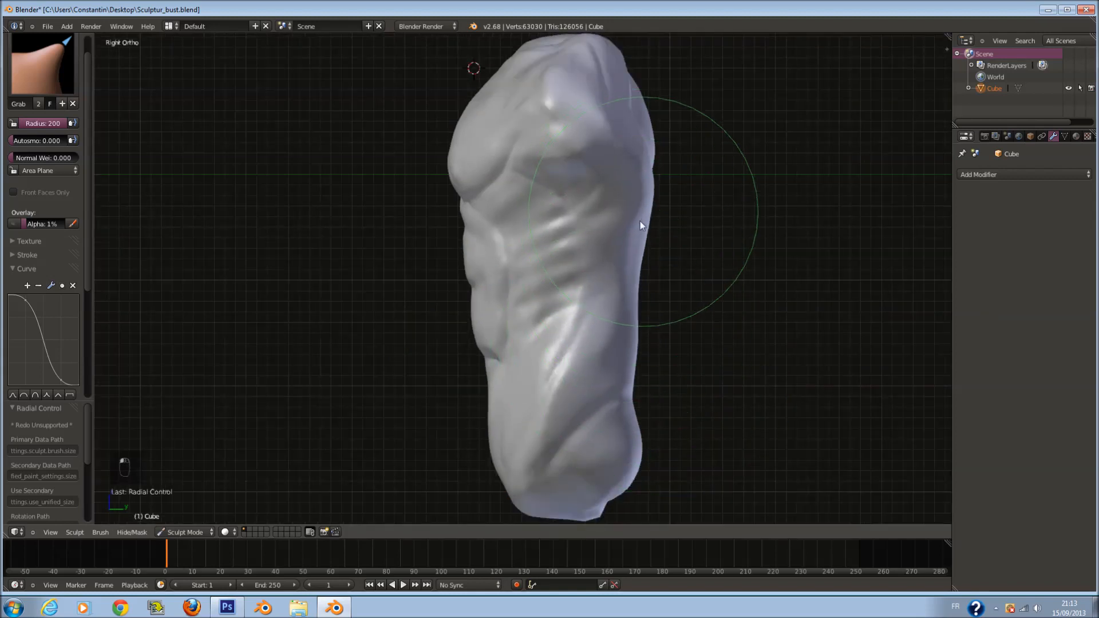
# Step: Adjust the shoulder and upper chest shape with the Grab brush at radius 176
pyautogui.moveTo(639, 226); pyautogui.dragTo(665, 229, button='middle')
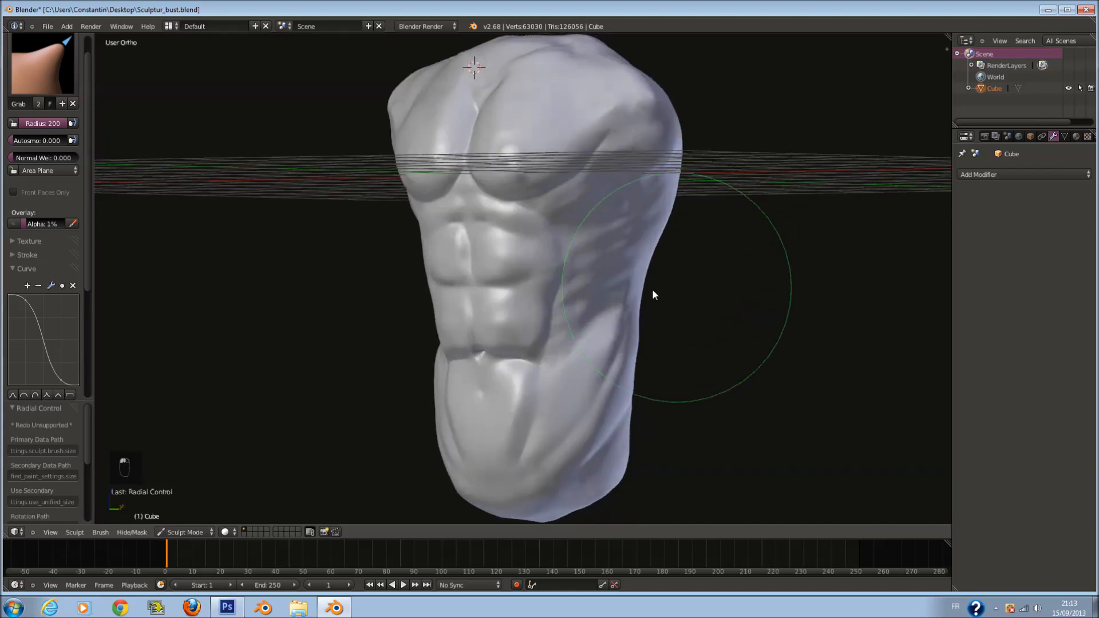
pyautogui.moveTo(643, 309)
pyautogui.mouseDown(button='middle')
pyautogui.moveTo(585, 400)
pyautogui.moveTo(689, 327)
pyautogui.moveTo(767, 321)
pyautogui.moveTo(606, 338)
pyautogui.moveTo(540, 323)
pyautogui.moveTo(574, 298)
pyautogui.moveTo(569, 275)
pyautogui.mouseUp(button='middle')
pyautogui.press('f')
pyautogui.click(542, 89)
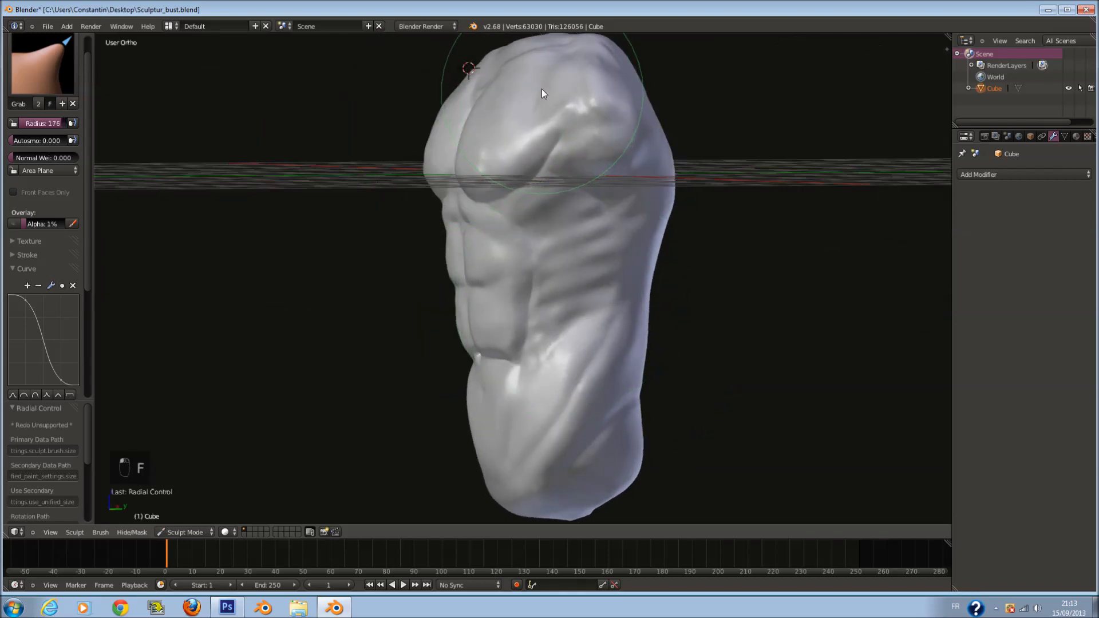
pyautogui.moveTo(517, 125)
pyautogui.mouseDown(button='middle')
pyautogui.moveTo(608, 142)
pyautogui.moveTo(612, 106)
pyautogui.mouseUp(button='middle')
# Step: Add volume to the upper abdominal muscle blocks with the Clay brush
pyautogui.click(32, 80)
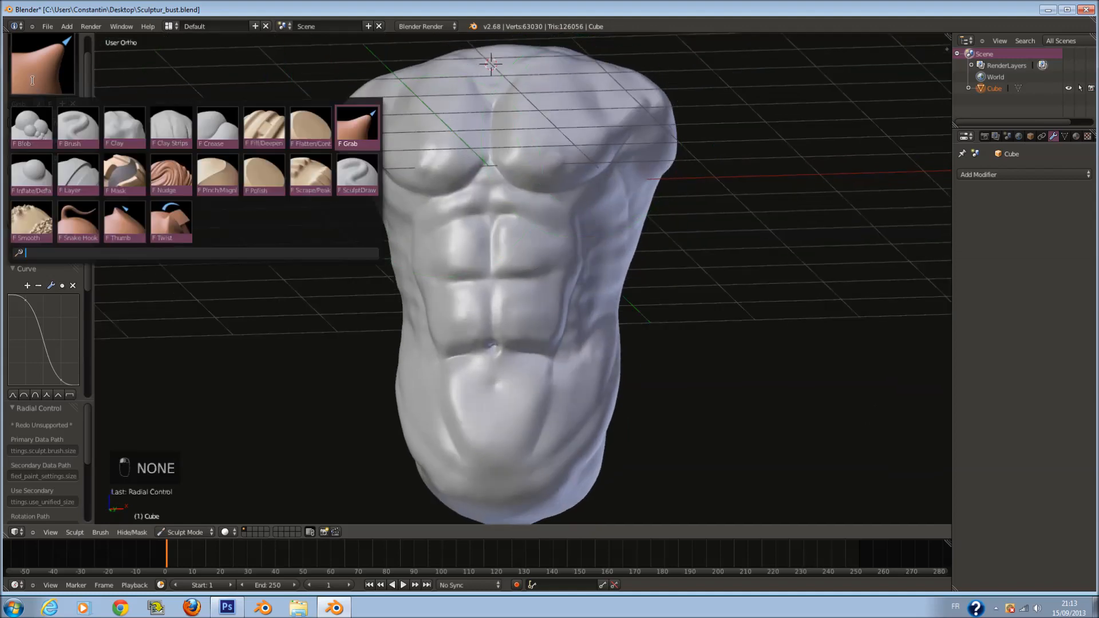
pyautogui.click(114, 133)
pyautogui.scroll(5, 477, 193)
pyautogui.press('f')
pyautogui.click(442, 198)
pyautogui.moveTo(374, 195)
pyautogui.mouseDown(button='middle')
pyautogui.moveTo(291, 198)
pyautogui.moveTo(468, 196)
pyautogui.mouseUp(button='middle')
pyautogui.scroll(2, 564, 253)
pyautogui.press('f')
pyautogui.click(546, 246)
pyautogui.press('f')
pyautogui.click(466, 209)
pyautogui.moveTo(507, 211)
pyautogui.mouseDown()
pyautogui.moveTo(575, 241)
pyautogui.moveTo(461, 198)
pyautogui.moveTo(459, 241)
pyautogui.moveTo(487, 263)
pyautogui.moveTo(508, 261)
pyautogui.moveTo(473, 201)
pyautogui.moveTo(472, 266)
pyautogui.mouseUp()
# Step: Build up the abdominal block below the upper pair with the Clay brush at radius 73
pyautogui.moveTo(471, 265)
pyautogui.mouseDown(button='middle')
pyautogui.moveTo(436, 250)
pyautogui.moveTo(409, 273)
pyautogui.moveTo(453, 247)
pyautogui.moveTo(499, 367)
pyautogui.mouseUp(button='middle')
pyautogui.press('f')
pyautogui.click(491, 371)
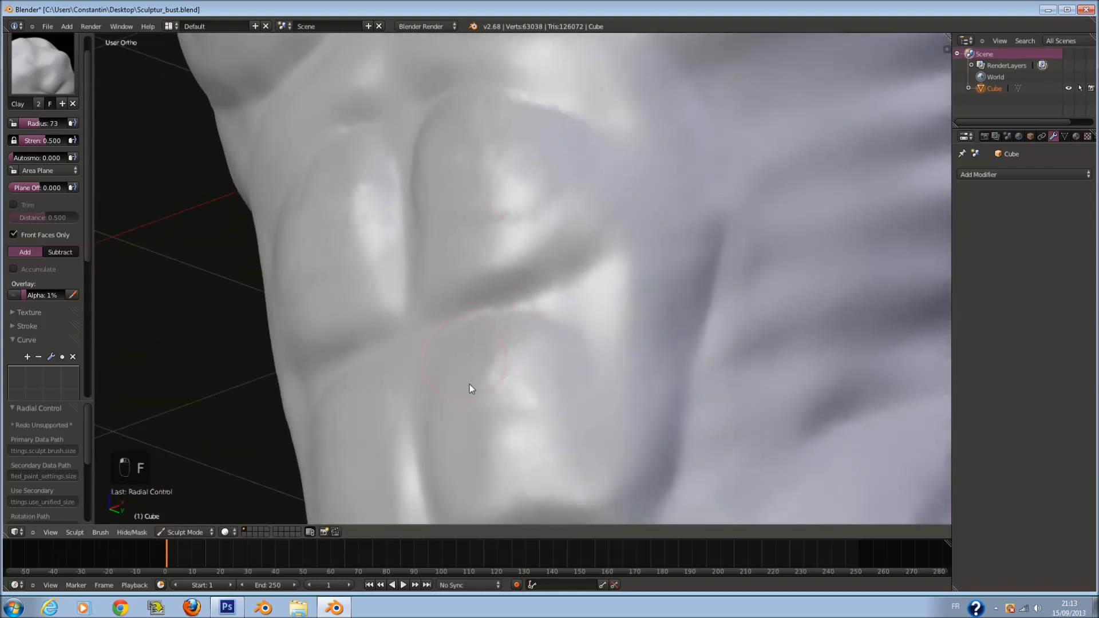
# Step: Smooth the clay buildup on the abdominal muscles using the Smooth brush at radius 123
pyautogui.click(43, 65)
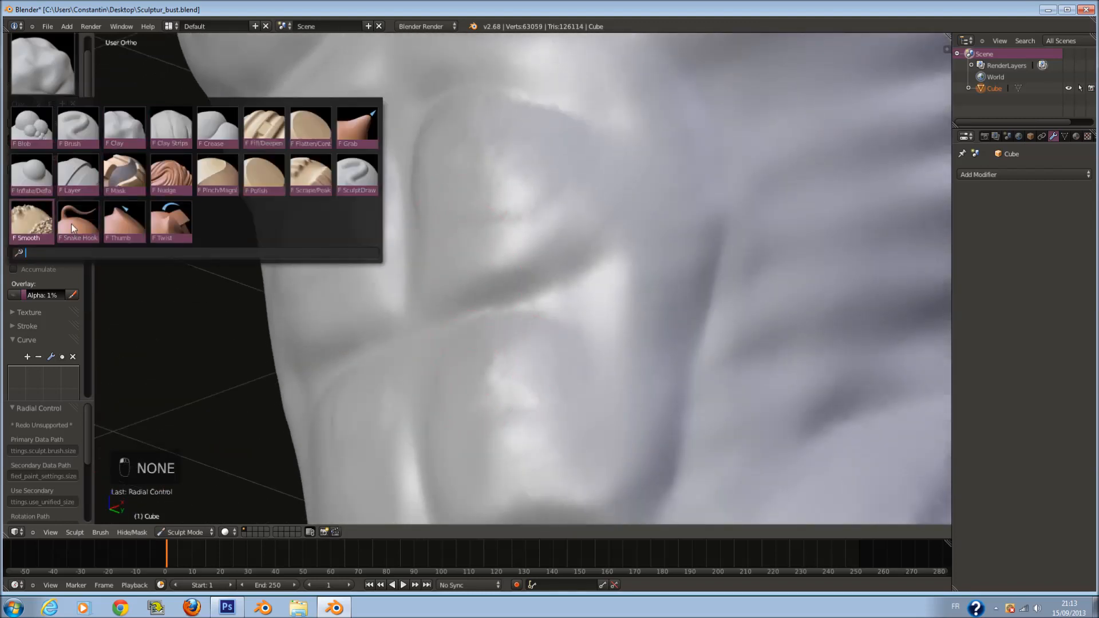
pyautogui.click(32, 220)
pyautogui.scroll(2, 528, 146)
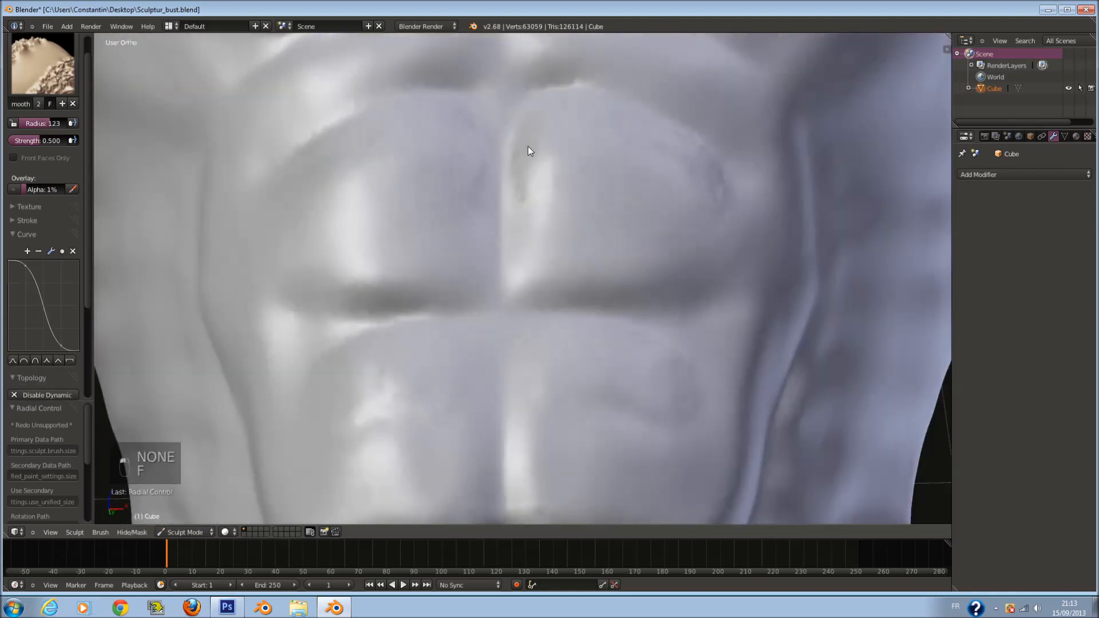
pyautogui.press('f')
pyautogui.scroll(-5, 677, 199)
pyautogui.moveTo(638, 209); pyautogui.dragTo(584, 260, button='middle')
pyautogui.scroll(4, 584, 260)
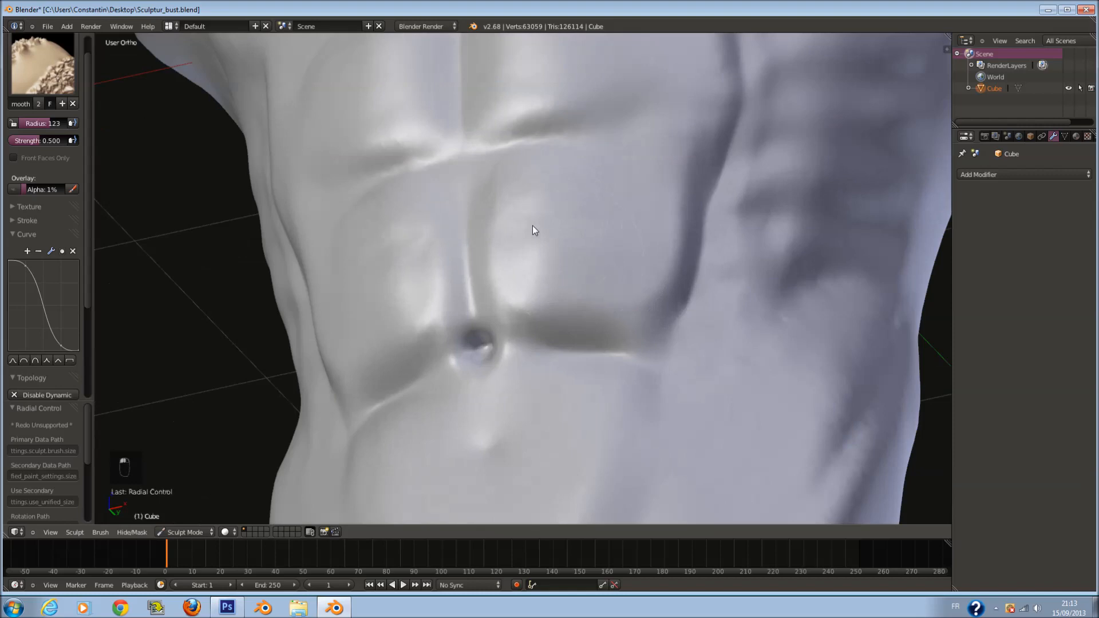
# Step: Smooth the outer edges and lower crease of the abdominal muscles with the Smooth brush at radius 93
pyautogui.scroll(-4, 576, 236)
pyautogui.moveTo(573, 265); pyautogui.dragTo(548, 260, button='middle')
pyautogui.scroll(2, 548, 260)
pyautogui.press('f')
pyautogui.click(543, 165)
pyautogui.moveTo(569, 224)
pyautogui.mouseDown()
pyautogui.moveTo(550, 314)
pyautogui.moveTo(533, 239)
pyautogui.mouseUp()
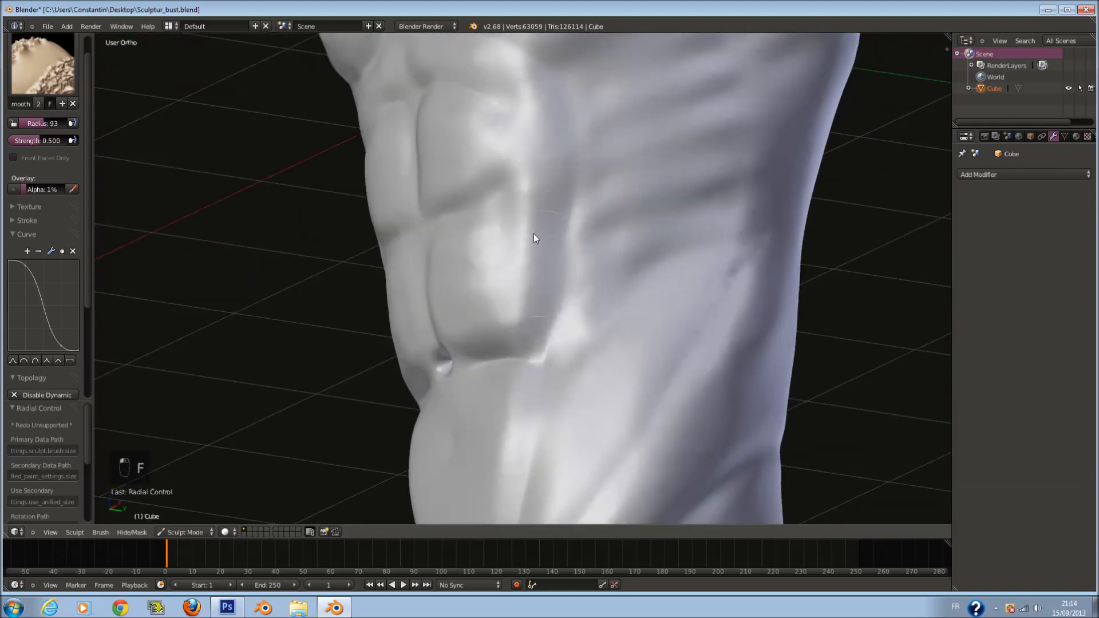
pyautogui.moveTo(525, 240)
pyautogui.mouseDown(button='middle')
pyautogui.moveTo(559, 238)
pyautogui.moveTo(525, 240)
pyautogui.mouseUp(button='middle')
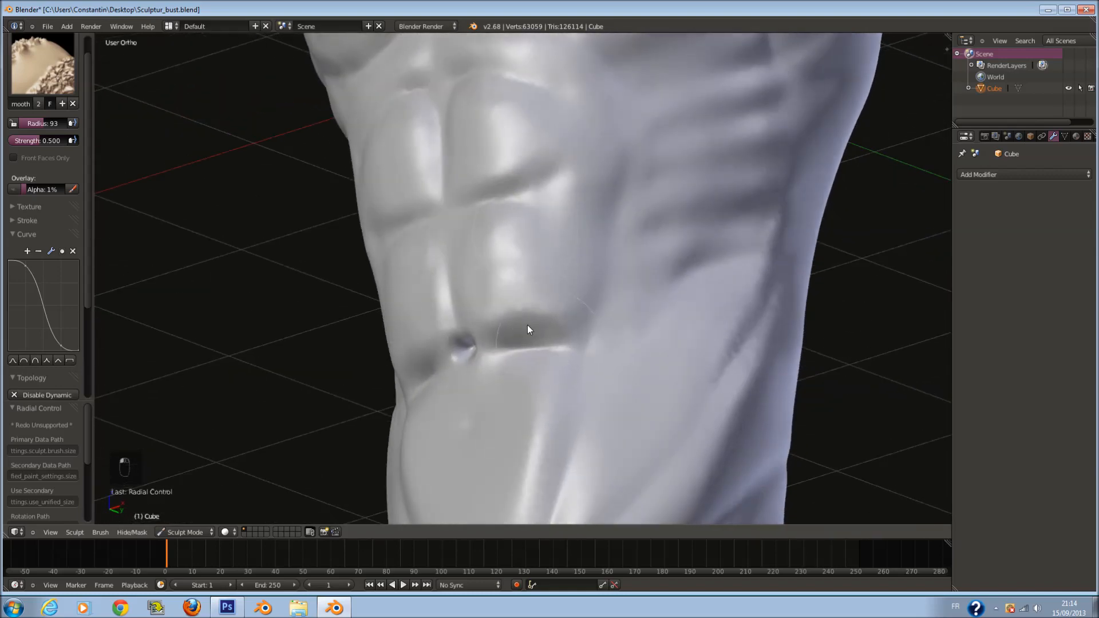
pyautogui.moveTo(527, 324)
pyautogui.mouseDown()
pyautogui.moveTo(516, 333)
pyautogui.moveTo(526, 324)
pyautogui.mouseUp()
# Step: Refine the torso's side and flank shape with the Grab brush at radius 200
pyautogui.scroll(-4, 527, 323)
pyautogui.moveTo(526, 323)
pyautogui.mouseDown(button='middle')
pyautogui.moveTo(509, 282)
pyautogui.moveTo(583, 304)
pyautogui.moveTo(456, 324)
pyautogui.moveTo(393, 312)
pyautogui.moveTo(469, 314)
pyautogui.moveTo(444, 309)
pyautogui.moveTo(442, 295)
pyautogui.mouseUp(button='middle')
pyautogui.keyDown('shift'); pyautogui.moveTo(442, 219); pyautogui.dragTo(443, 275, button='middle'); pyautogui.keyUp('shift')
pyautogui.scroll(3, 439, 261)
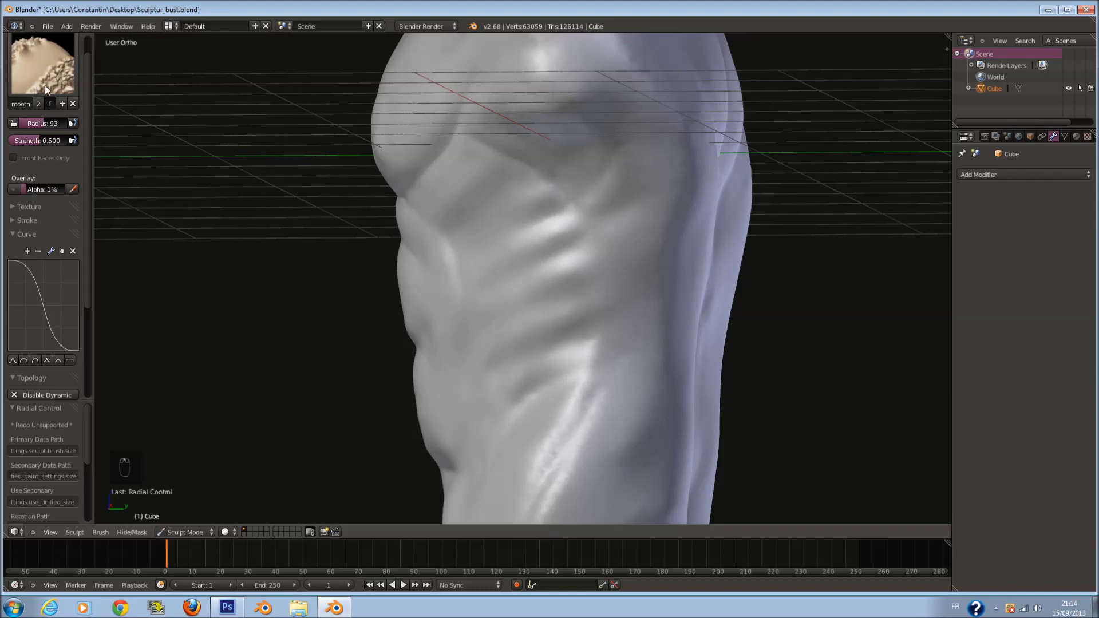
pyautogui.click(45, 85)
pyautogui.click(365, 127)
pyautogui.keyDown('shift'); pyautogui.moveTo(609, 249); pyautogui.dragTo(631, 279, button='middle'); pyautogui.keyUp('shift')
pyautogui.scroll(-2, 629, 274)
pyautogui.press('f')
pyautogui.click(703, 316)
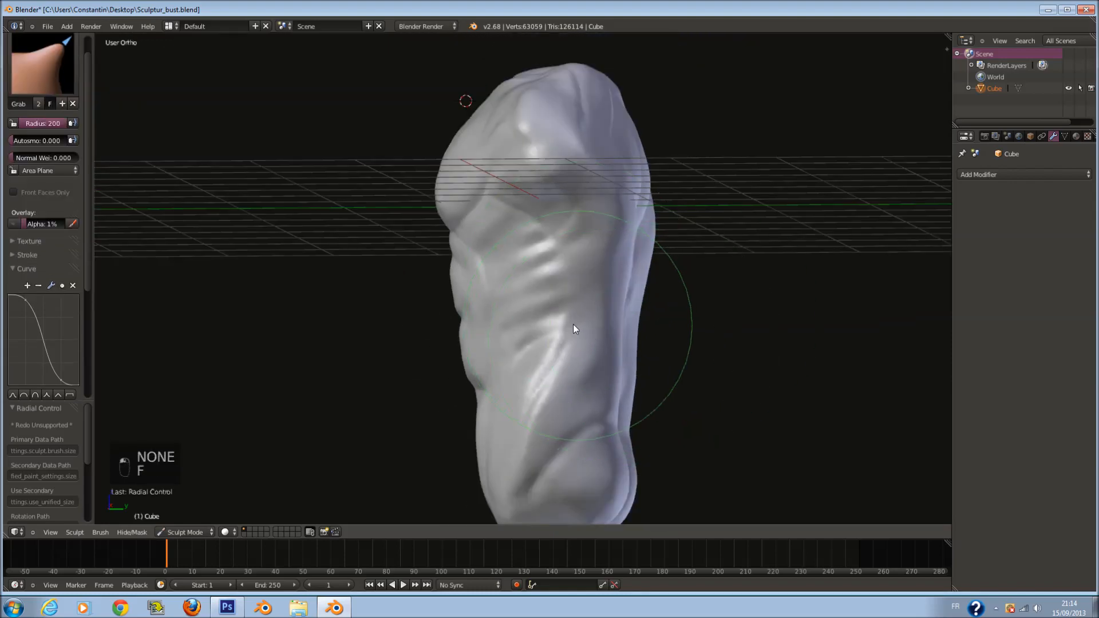
pyautogui.moveTo(573, 318)
pyautogui.mouseDown(button='middle')
pyautogui.moveTo(529, 342)
pyautogui.moveTo(529, 315)
pyautogui.mouseUp(button='middle')
pyautogui.press('f')
pyautogui.click(573, 352)
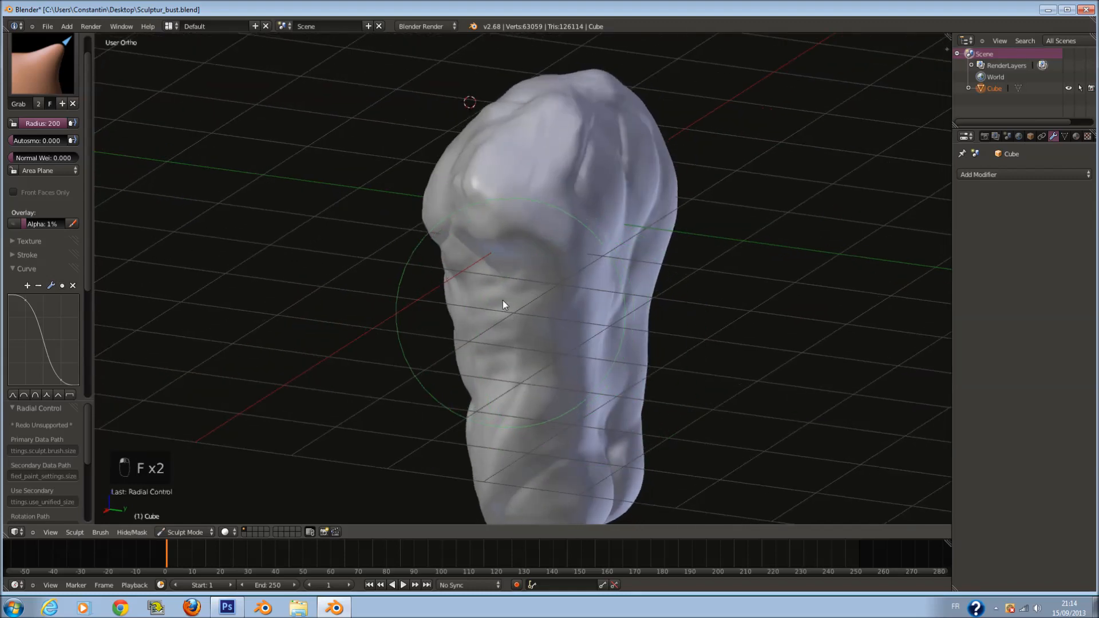
# Step: Cut a crease into the torso's side beneath the armpit with the Crease brush at radius 59
pyautogui.moveTo(675, 285); pyautogui.dragTo(532, 260, button='middle')
pyautogui.click(57, 69)
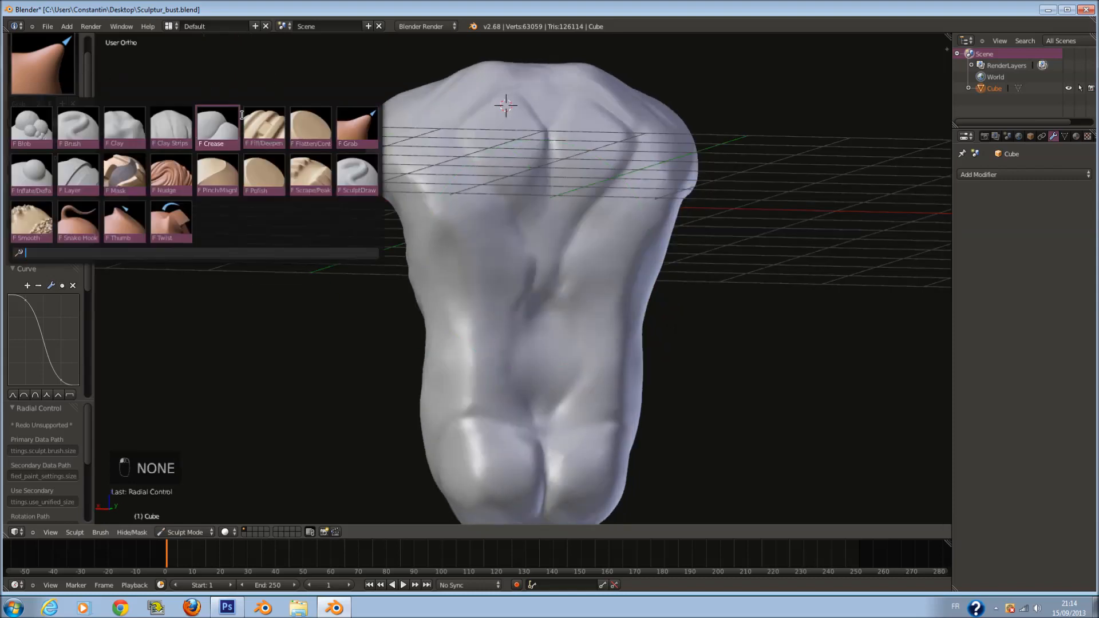
pyautogui.click(241, 114)
pyautogui.moveTo(326, 140)
pyautogui.mouseDown(button='middle')
pyautogui.moveTo(564, 209)
pyautogui.moveTo(589, 304)
pyautogui.moveTo(572, 244)
pyautogui.moveTo(613, 172)
pyautogui.mouseUp(button='middle')
pyautogui.press('f')
pyautogui.click(537, 295)
pyautogui.press('f')
pyautogui.click(600, 158)
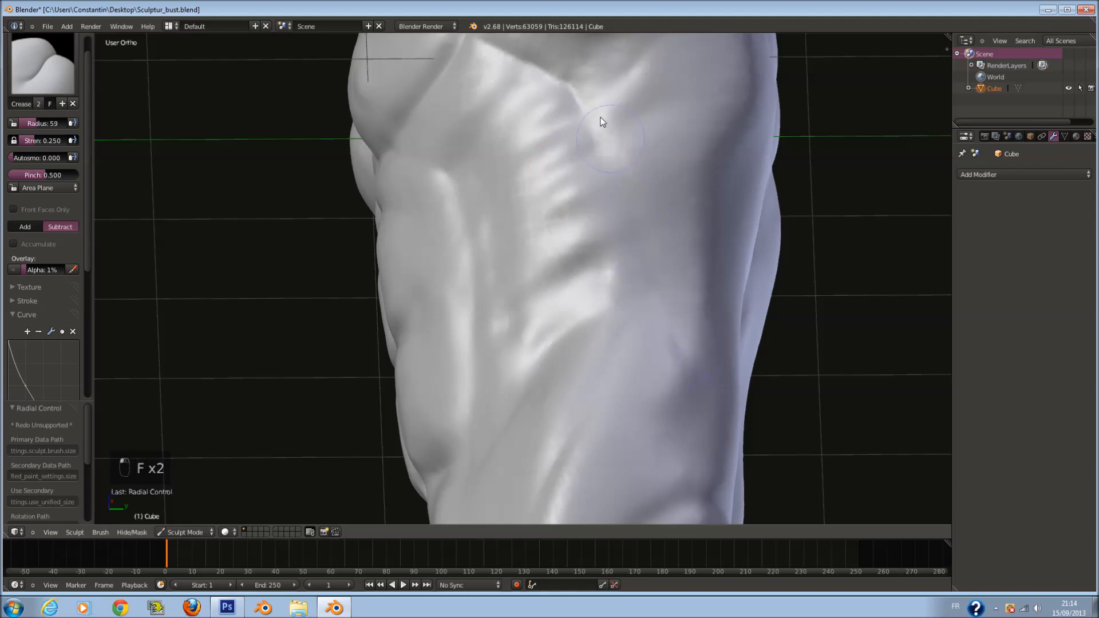
pyautogui.moveTo(595, 114); pyautogui.dragTo(604, 134)
# Step: Carve a diagonal muscle crease from the spine across the lower back with the Crease brush at radius 44
pyautogui.moveTo(672, 377)
pyautogui.mouseDown(button='middle')
pyautogui.moveTo(541, 409)
pyautogui.moveTo(559, 382)
pyautogui.mouseUp(button='middle')
pyautogui.moveTo(481, 292); pyautogui.dragTo(543, 215)
pyautogui.press('f')
pyautogui.click(419, 354)
pyautogui.scroll(1, 417, 361)
pyautogui.moveTo(356, 415); pyautogui.dragTo(403, 378)
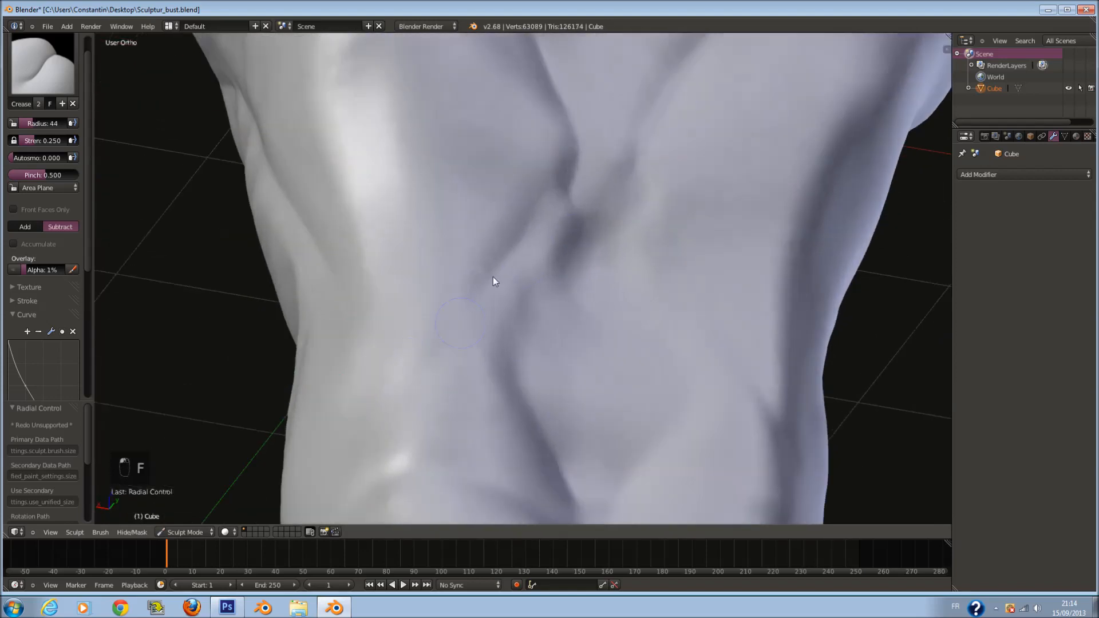
pyautogui.moveTo(539, 213); pyautogui.dragTo(465, 297)
pyautogui.moveTo(356, 414); pyautogui.dragTo(403, 378)
pyautogui.moveTo(477, 292); pyautogui.dragTo(367, 411)
# Step: Carve the muscle lines beside the spine across the middle of the back with the Crease brush
pyautogui.moveTo(485, 226)
pyautogui.mouseDown(button='middle')
pyautogui.moveTo(487, 272)
pyautogui.moveTo(466, 298)
pyautogui.mouseUp(button='middle')
pyautogui.moveTo(539, 179); pyautogui.dragTo(552, 192)
pyautogui.moveTo(441, 108); pyautogui.dragTo(517, 181)
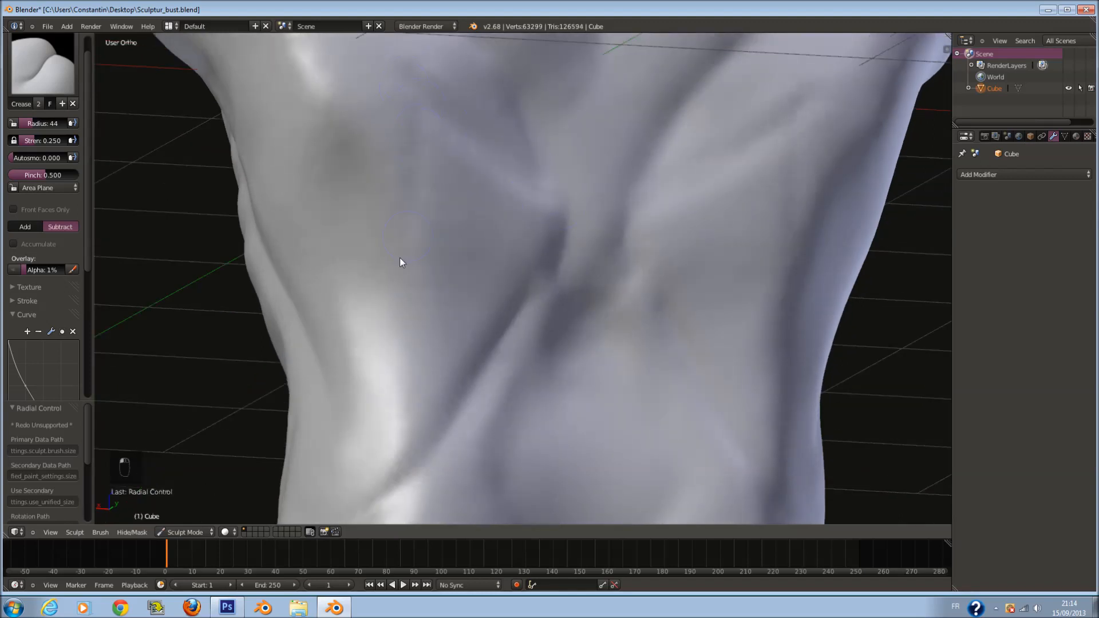
pyautogui.moveTo(412, 241); pyautogui.dragTo(446, 107)
pyautogui.moveTo(371, 293); pyautogui.dragTo(434, 118)
pyautogui.scroll(-4, 400, 262)
# Step: Add muscle creases on the shoulder and its transition to the chest with the Crease brush at radius 44
pyautogui.moveTo(400, 262)
pyautogui.mouseDown(button='middle')
pyautogui.moveTo(441, 256)
pyautogui.moveTo(438, 284)
pyautogui.moveTo(506, 262)
pyautogui.mouseUp(button='middle')
pyautogui.scroll(3, 506, 264)
pyautogui.press('f')
pyautogui.click(506, 263)
pyautogui.moveTo(455, 105)
pyautogui.mouseDown()
pyautogui.moveTo(415, 172)
pyautogui.moveTo(371, 209)
pyautogui.mouseUp()
pyautogui.moveTo(421, 169); pyautogui.dragTo(307, 252)
pyautogui.moveTo(321, 246)
pyautogui.mouseDown(button='middle')
pyautogui.moveTo(409, 225)
pyautogui.moveTo(446, 185)
pyautogui.moveTo(510, 206)
pyautogui.mouseUp(button='middle')
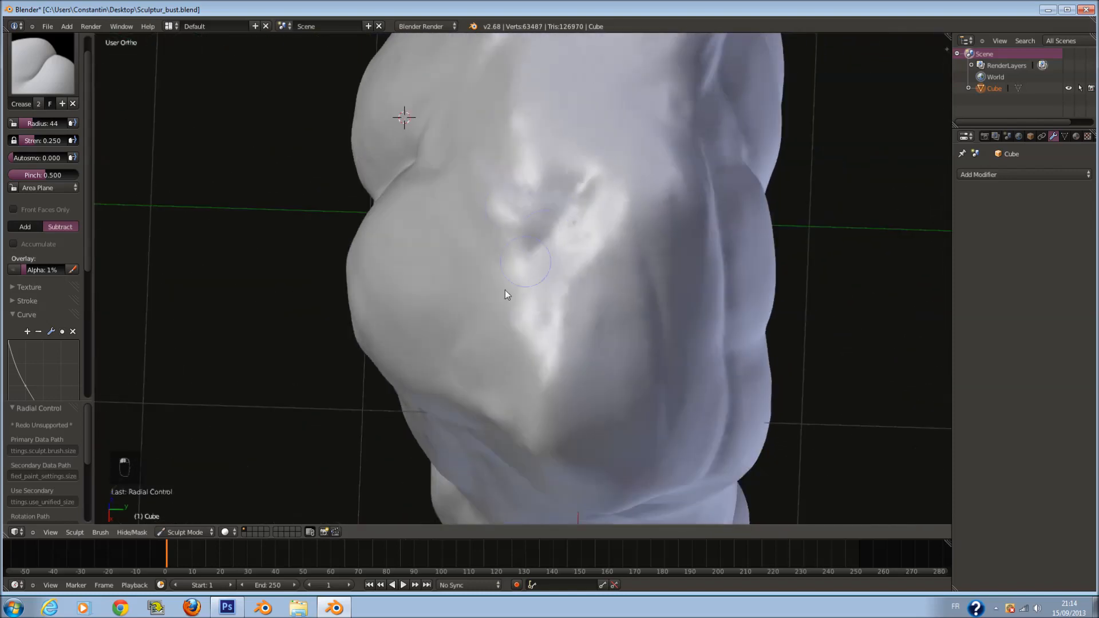
pyautogui.moveTo(537, 291); pyautogui.dragTo(601, 155, button='middle')
pyautogui.moveTo(640, 227)
pyautogui.mouseDown()
pyautogui.moveTo(631, 271)
pyautogui.moveTo(602, 290)
pyautogui.mouseUp()
pyautogui.moveTo(650, 329); pyautogui.dragTo(602, 229, button='middle')
# Step: Build up the collarbone ridges above the chest with the Clay brush
pyautogui.click(72, 86)
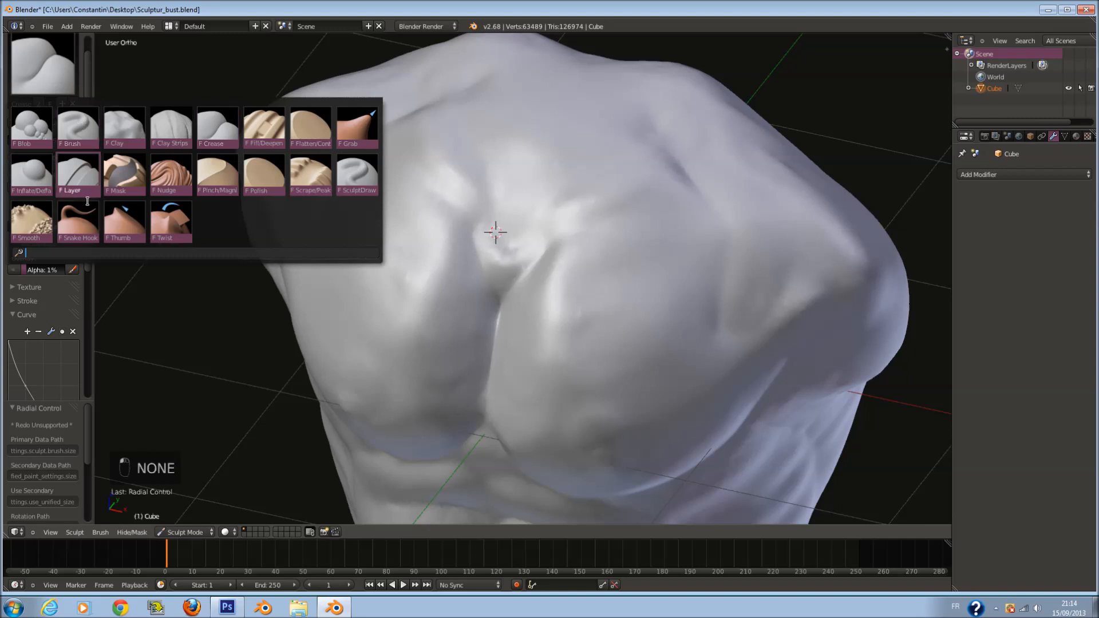
pyautogui.click(125, 127)
pyautogui.scroll(3, 513, 233)
pyautogui.press('f')
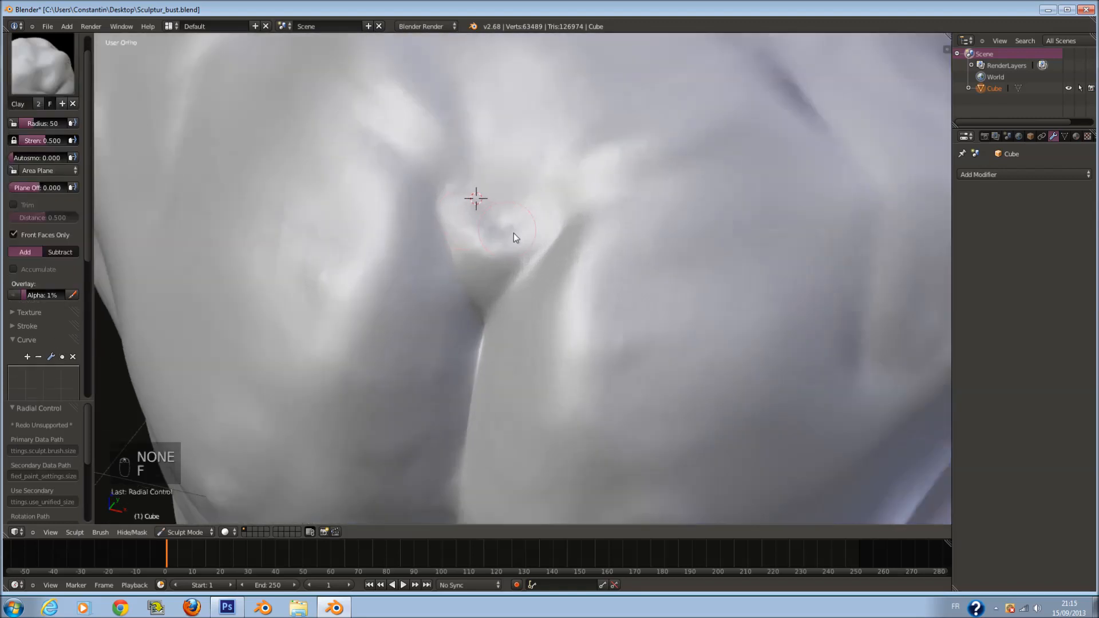
pyautogui.scroll(-2, 538, 231)
pyautogui.moveTo(587, 216); pyautogui.dragTo(600, 224, button='middle')
pyautogui.scroll(1, 600, 225)
pyautogui.press('f')
pyautogui.moveTo(659, 186)
pyautogui.mouseDown()
pyautogui.moveTo(616, 197)
pyautogui.moveTo(666, 183)
pyautogui.mouseUp()
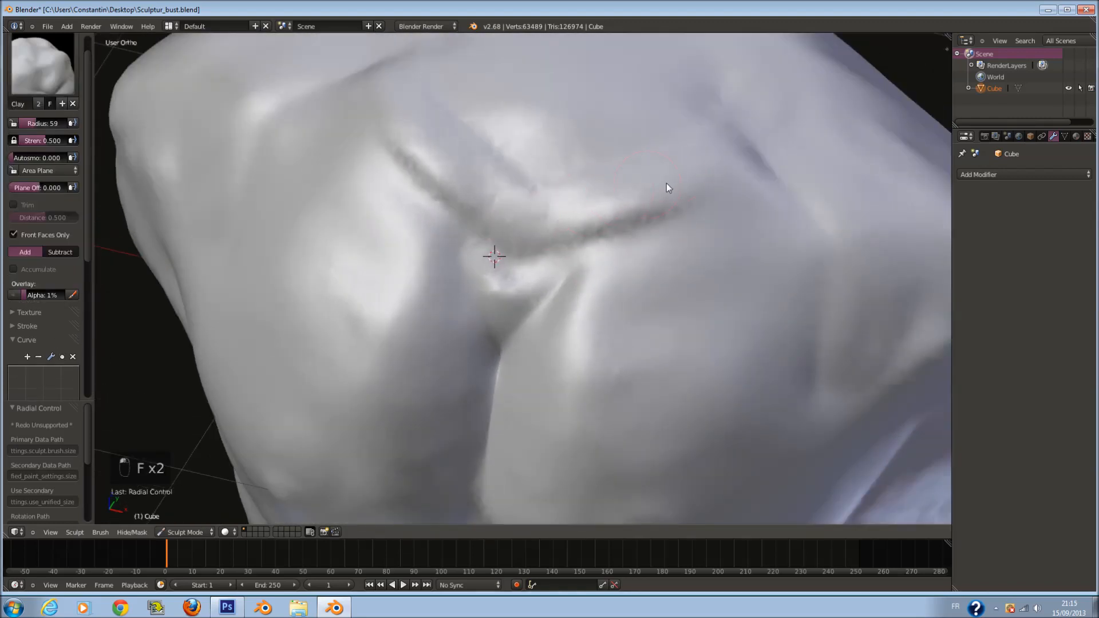
pyautogui.hotkey('ctrl', 'z')
pyautogui.scroll(3, 665, 198)
pyautogui.scroll(-3, 665, 198)
pyautogui.press('f')
pyautogui.click(657, 201)
pyautogui.moveTo(657, 201)
pyautogui.mouseDown()
pyautogui.moveTo(685, 191)
pyautogui.moveTo(616, 209)
pyautogui.moveTo(761, 204)
pyautogui.moveTo(638, 182)
pyautogui.moveTo(685, 165)
pyautogui.moveTo(659, 161)
pyautogui.moveTo(642, 186)
pyautogui.mouseUp()
# Step: Try to pull the collarbones into shape with the Snake Hook brush at radius 133, and undo the stroke
pyautogui.click(59, 72)
pyautogui.click(77, 220)
pyautogui.press('f')
pyautogui.moveTo(740, 220); pyautogui.dragTo(653, 218)
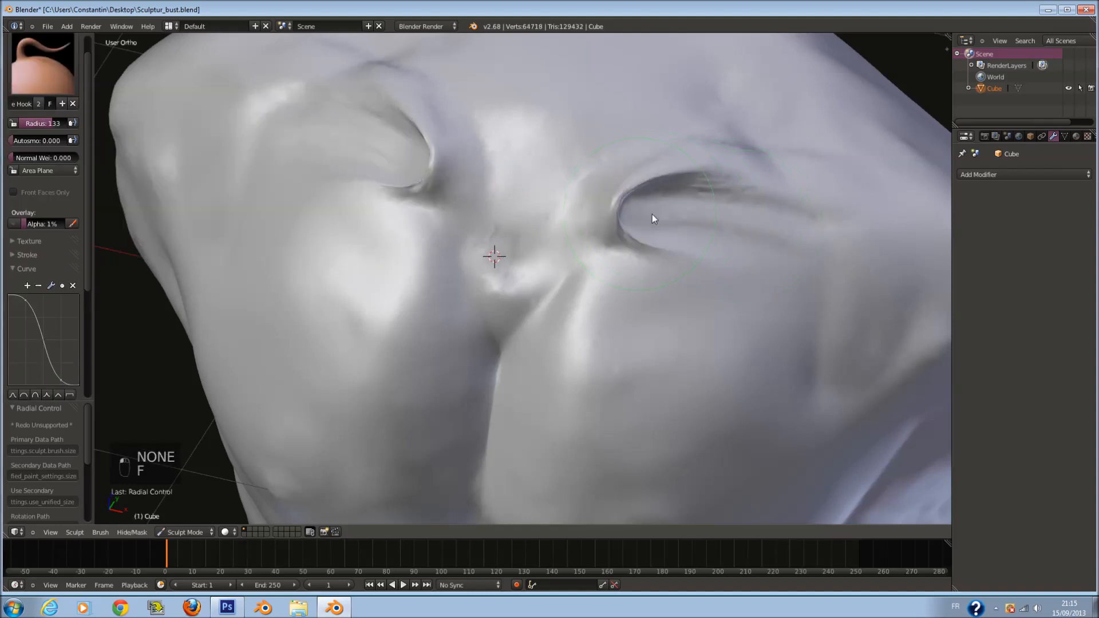
pyautogui.hotkey('ctrl', 'z')
# Step: Smooth the clay buildup on the collarbones with the Smooth brush at radius 158
pyautogui.click(43, 63)
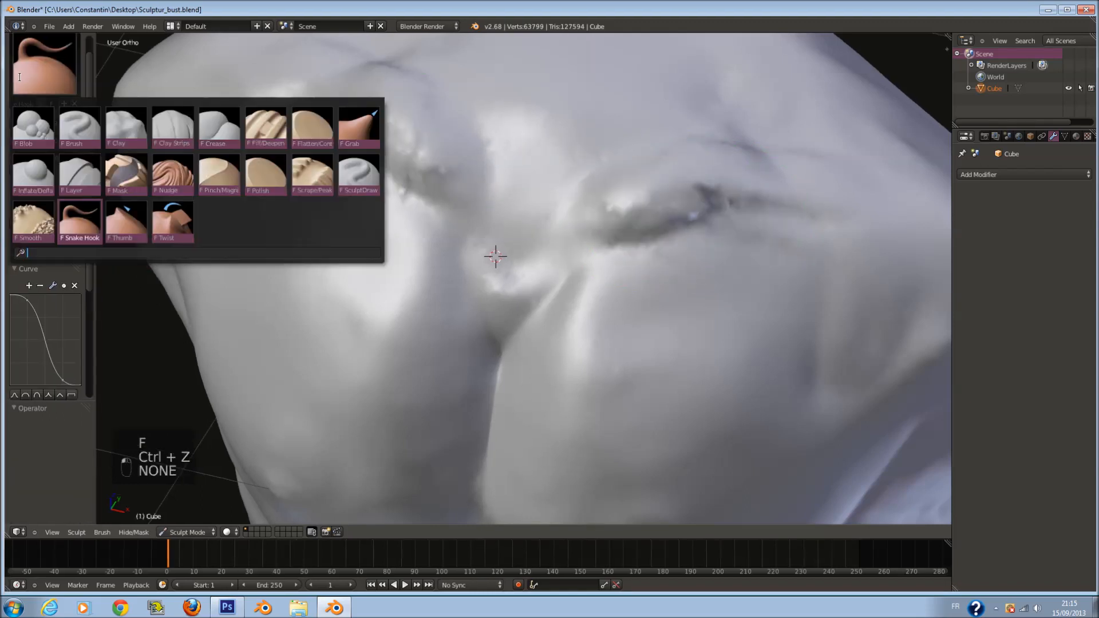
pyautogui.click(39, 231)
pyautogui.press('f')
pyautogui.click(664, 206)
pyautogui.scroll(-5, 675, 212)
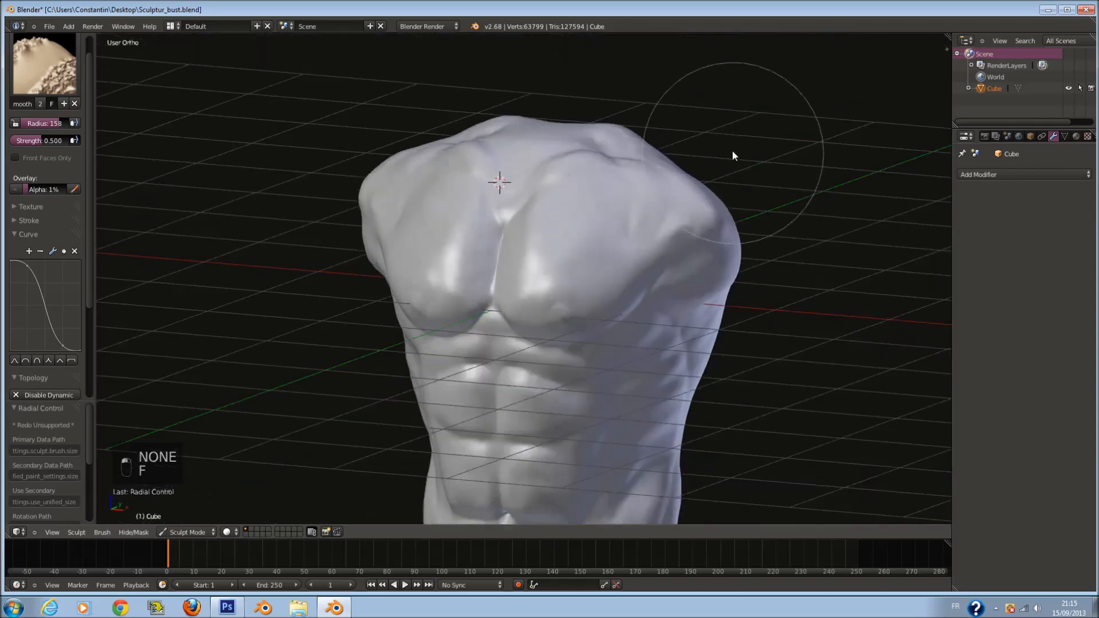
pyautogui.scroll(3, 630, 150)
pyautogui.moveTo(600, 157); pyautogui.dragTo(468, 248, button='middle')
pyautogui.scroll(-5, 705, 234)
# Step: Pull the lower pectorals and nipples slightly outward in front view with the Grab brush at radius 200
pyautogui.press('KP_3')
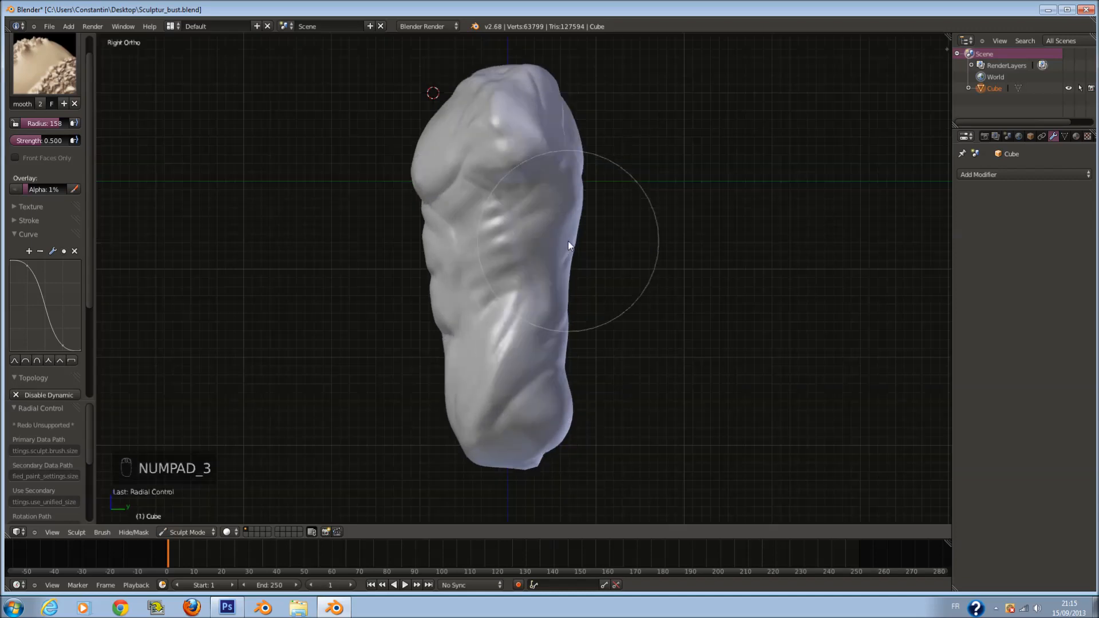
pyautogui.moveTo(717, 290); pyautogui.dragTo(321, 273, button='middle')
pyautogui.press('KP_1')
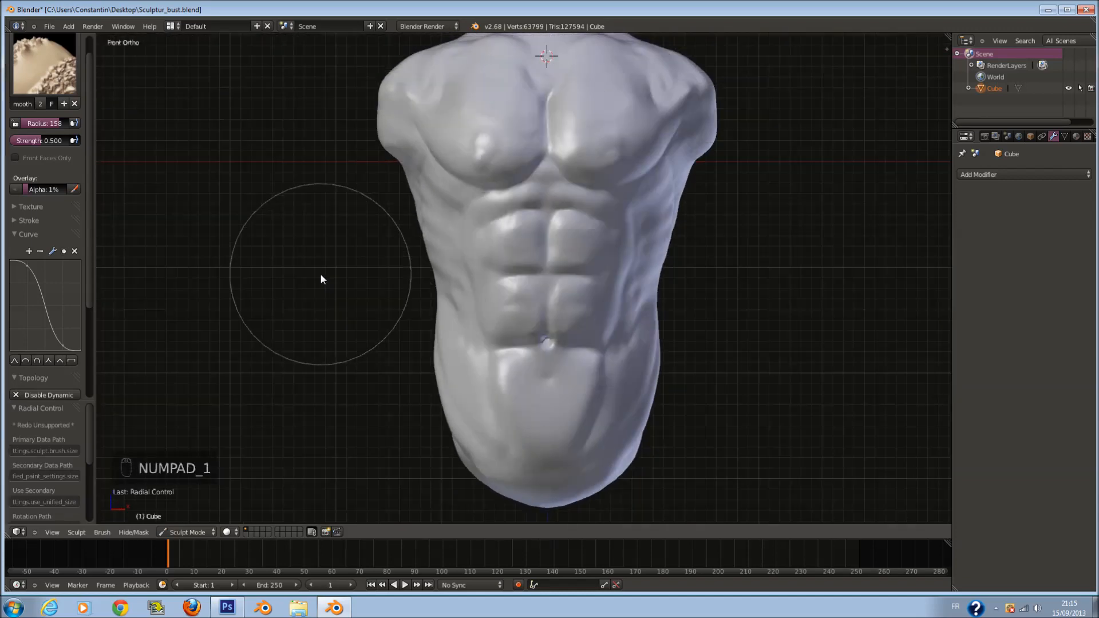
pyautogui.keyDown('shift'); pyautogui.scroll(5, 592, 207); pyautogui.keyUp('shift')
pyautogui.click(52, 68)
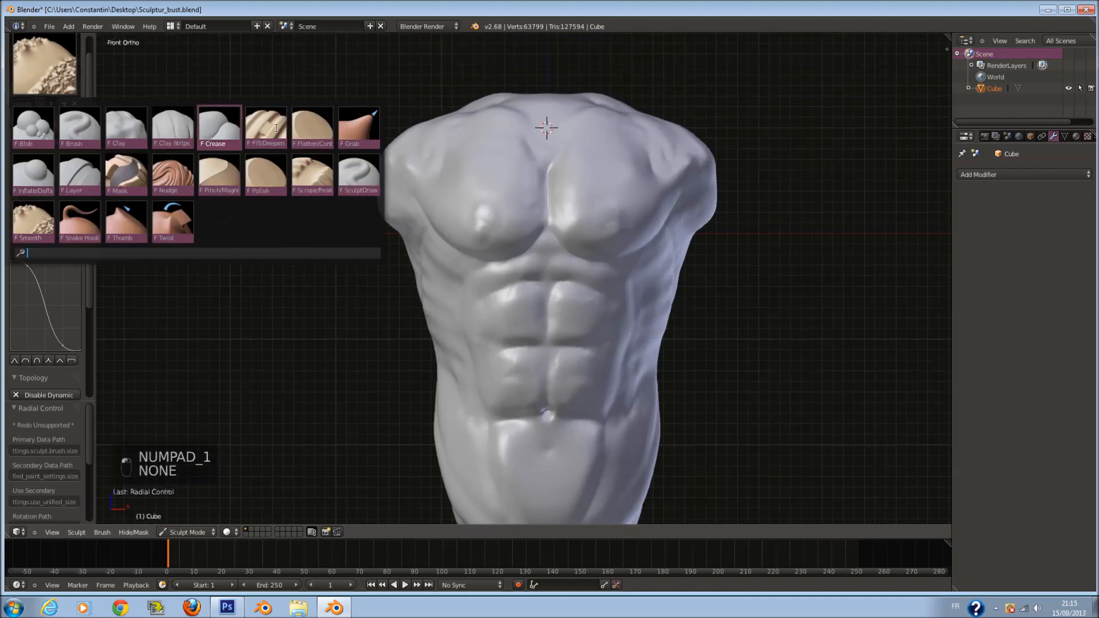
pyautogui.click(359, 130)
pyautogui.scroll(-2, 591, 248)
pyautogui.scroll(3, 593, 249)
pyautogui.press('f')
pyautogui.click(634, 256)
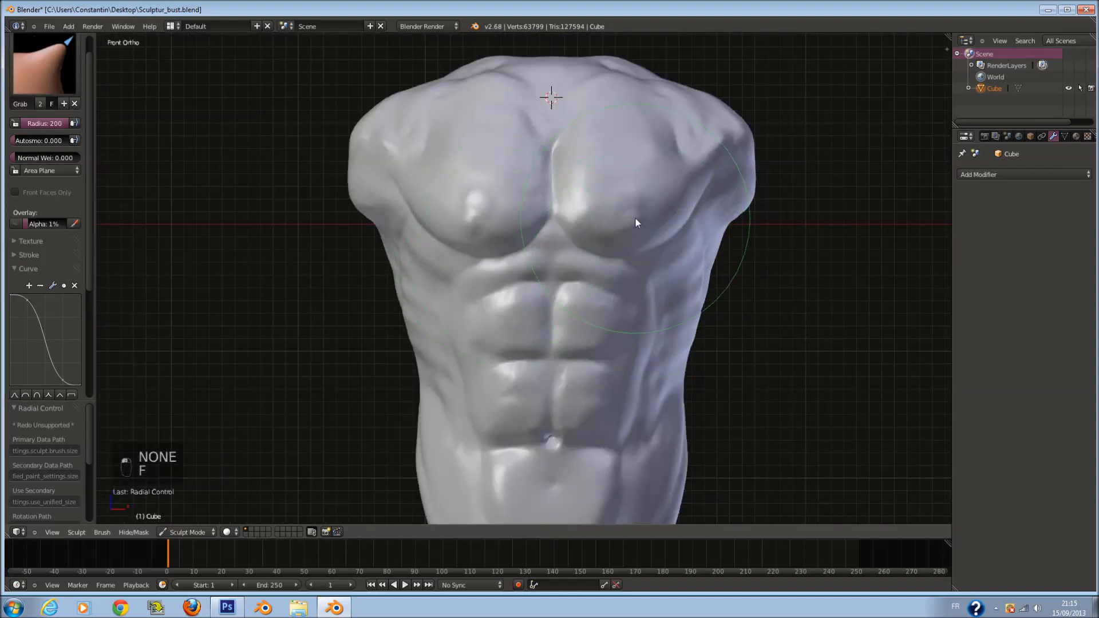
pyautogui.moveTo(635, 218); pyautogui.dragTo(642, 220)
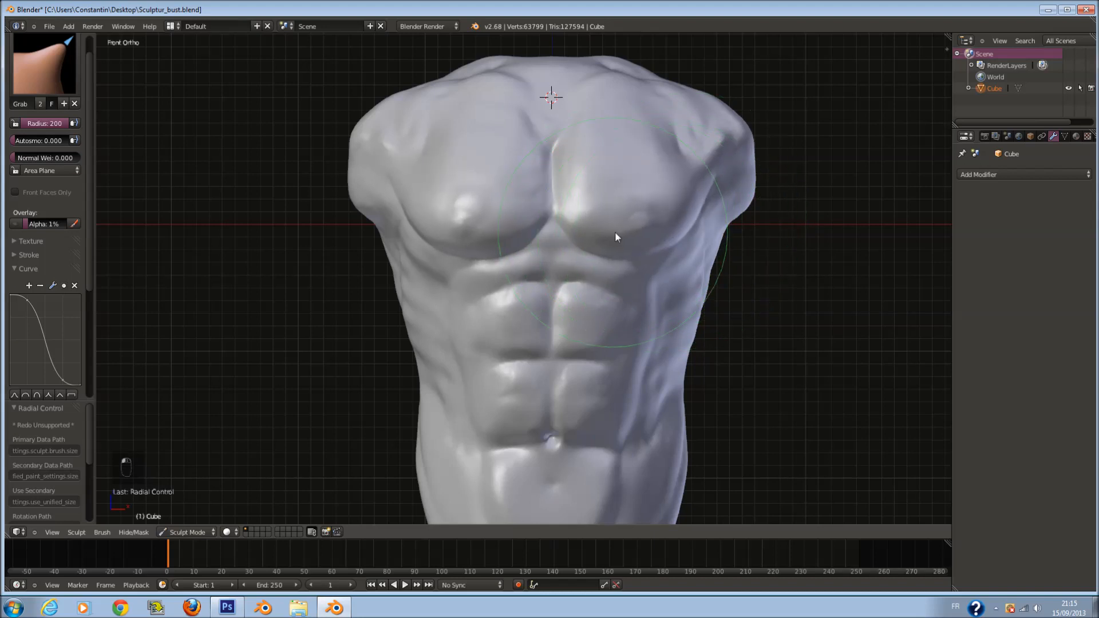
# Step: Try to narrow the torso's sides in front view with the Grab brush at radius 200, and undo the change
pyautogui.press('f')
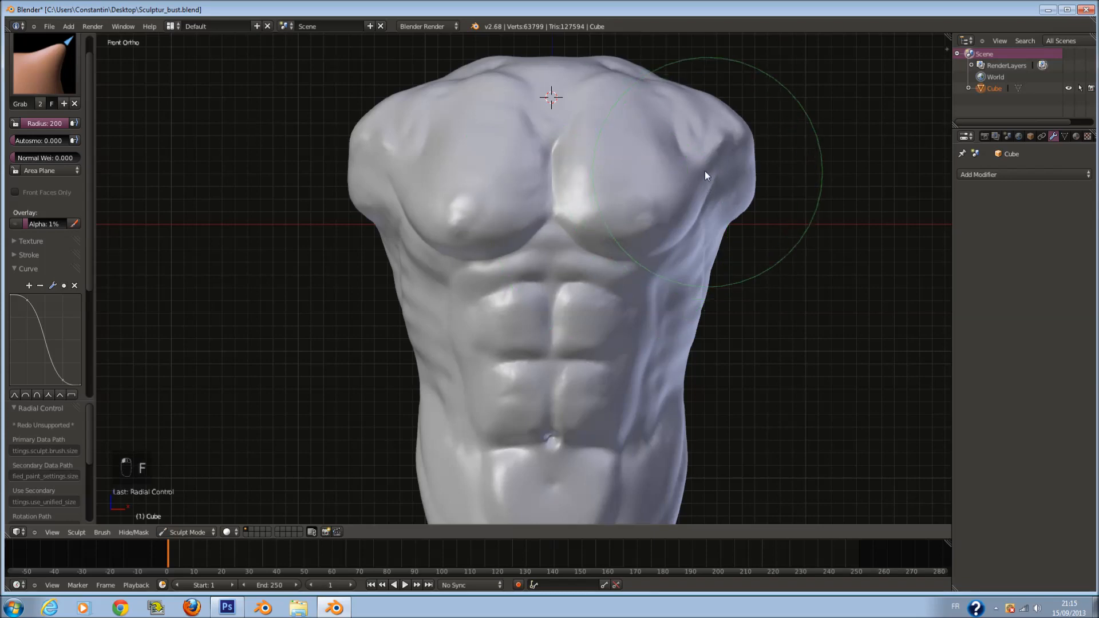
pyautogui.scroll(-7, 700, 170)
pyautogui.press('f')
pyautogui.click(723, 257)
pyautogui.scroll(2, 628, 303)
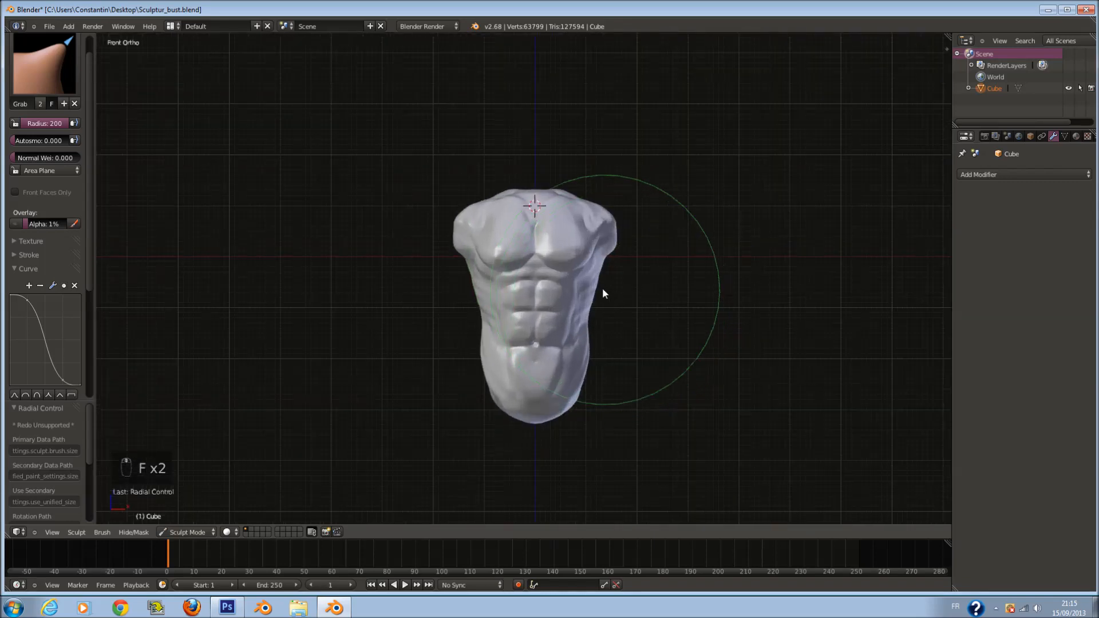
pyautogui.moveTo(594, 286); pyautogui.dragTo(588, 288)
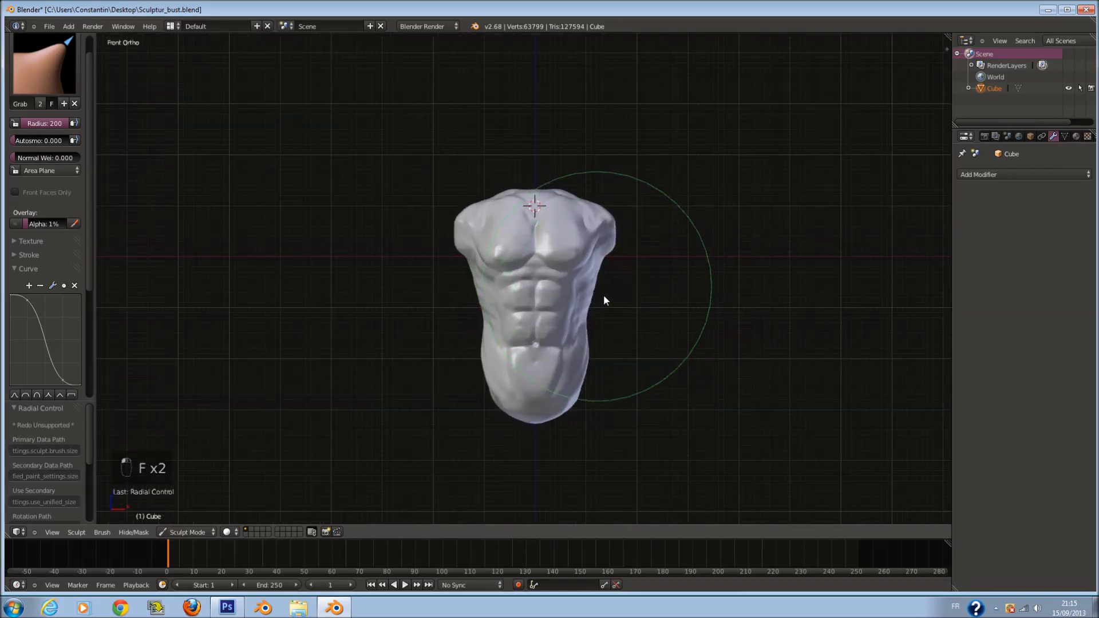
pyautogui.hotkey('ctrl', 'z')
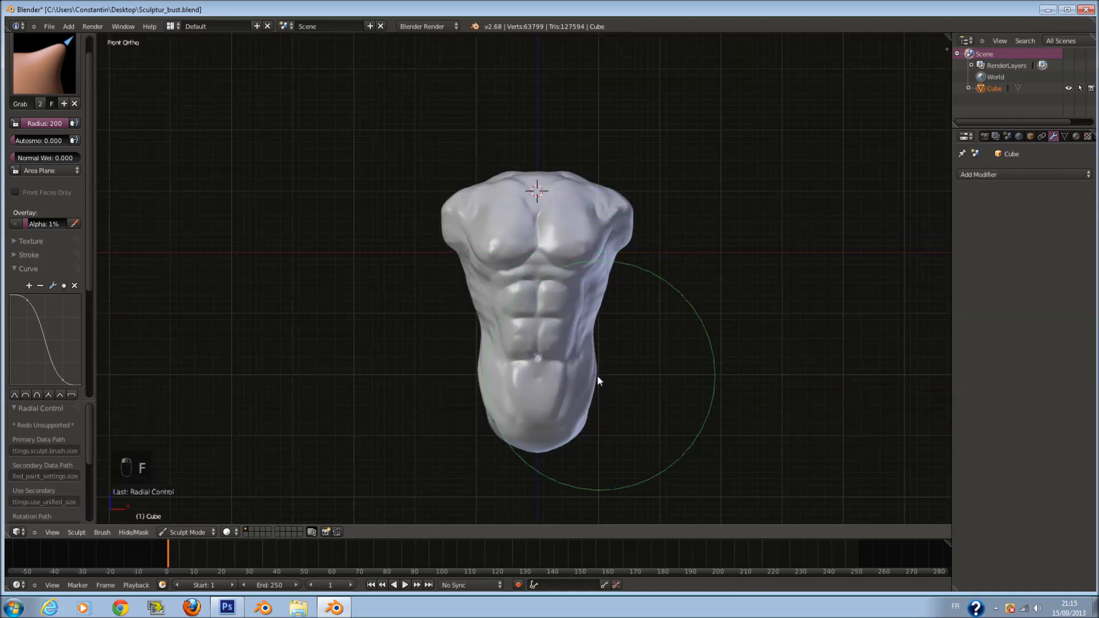
# Step: Push the front of the abdomen slightly inward in side view with the Grab brush at radius 200
pyautogui.press('KP_3')
pyautogui.click(521, 351)
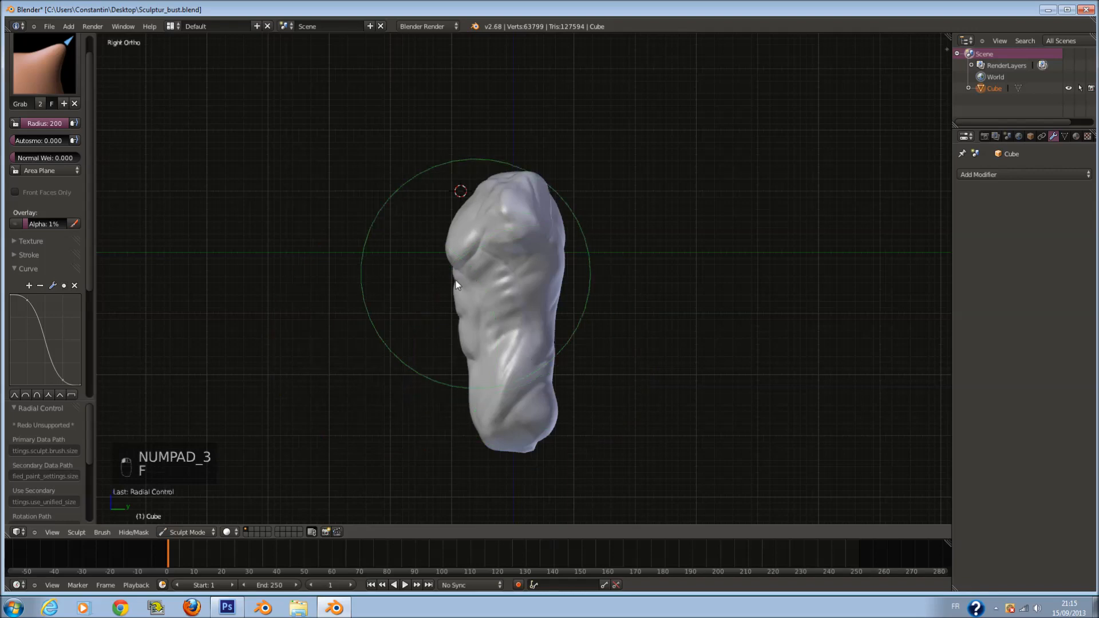
pyautogui.moveTo(455, 315); pyautogui.dragTo(462, 316)
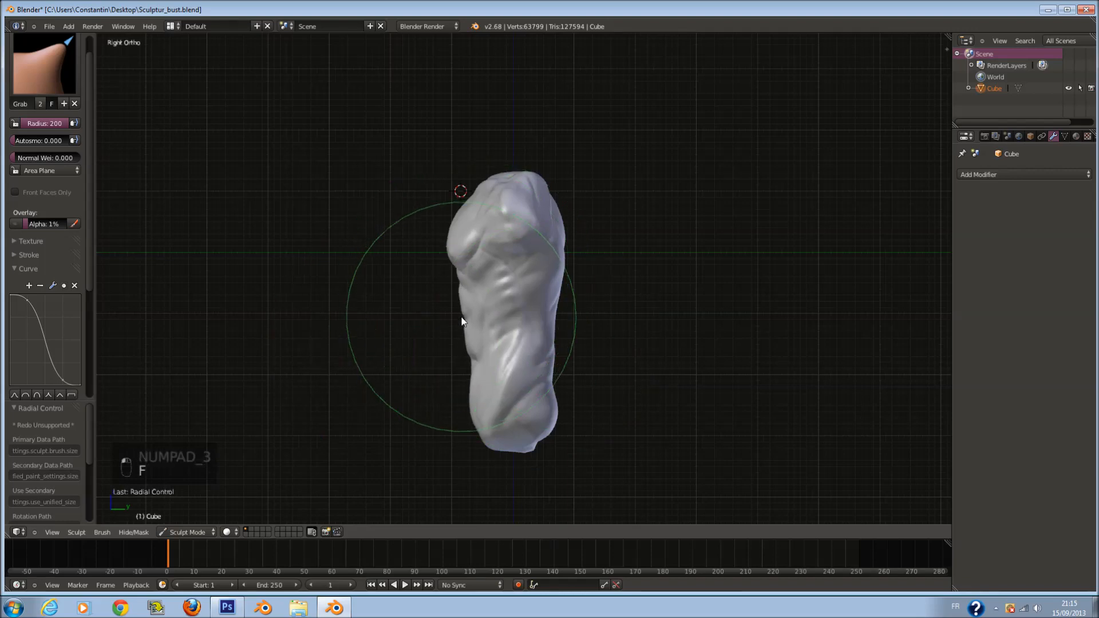
pyautogui.scroll(1, 533, 329)
# Step: Deepen the crease along the lower edge of the shoulder blade toward the spine with the Crease brush at radius 90
pyautogui.moveTo(562, 367)
pyautogui.mouseDown(button='middle')
pyautogui.moveTo(625, 386)
pyautogui.moveTo(626, 366)
pyautogui.moveTo(477, 358)
pyautogui.moveTo(412, 368)
pyautogui.moveTo(461, 380)
pyautogui.moveTo(452, 378)
pyautogui.mouseUp(button='middle')
pyautogui.press('space')
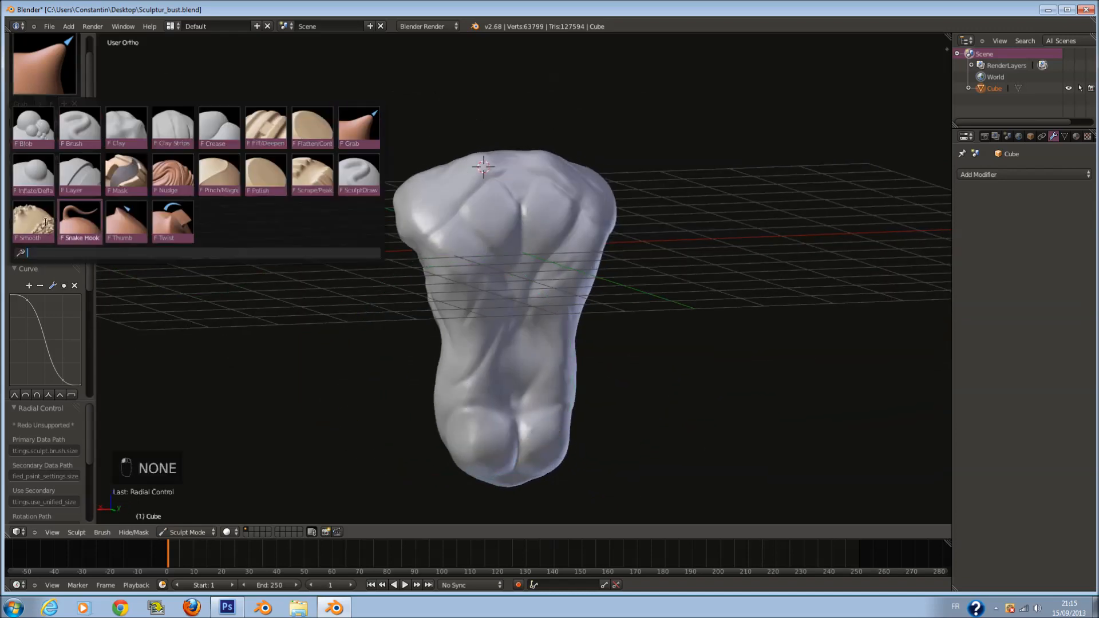
pyautogui.click(218, 127)
pyautogui.scroll(5, 511, 262)
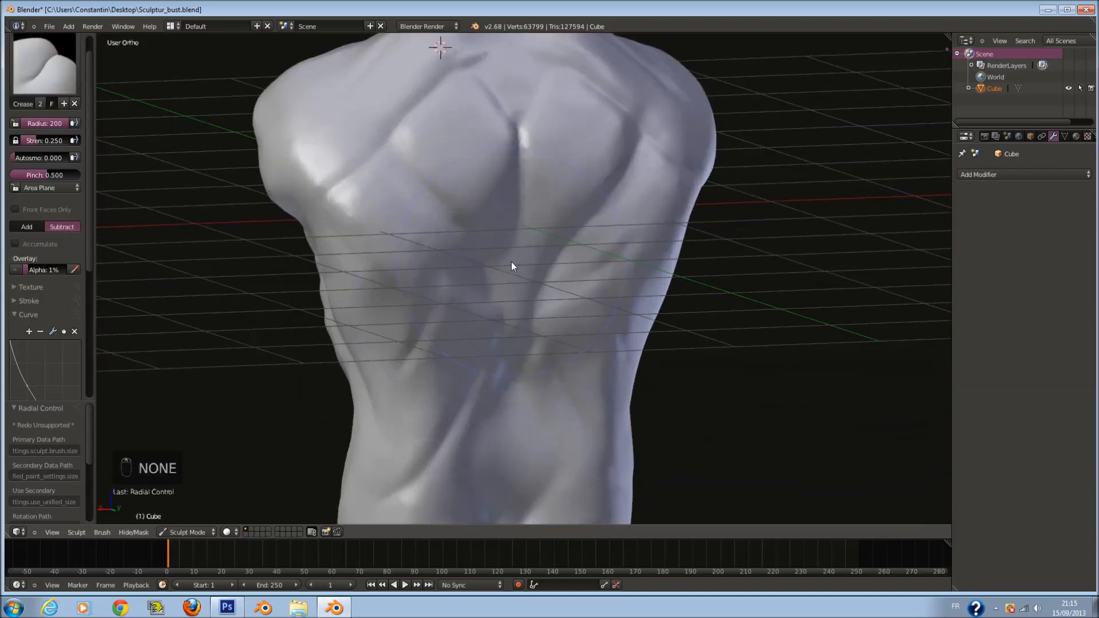
pyautogui.press('f')
pyautogui.click(452, 239)
pyautogui.press('f')
pyautogui.click(330, 180)
pyautogui.scroll(3, 314, 172)
pyautogui.press('f')
pyautogui.click(297, 165)
pyautogui.moveTo(195, 85)
pyautogui.mouseDown()
pyautogui.moveTo(329, 194)
pyautogui.moveTo(222, 96)
pyautogui.mouseUp()
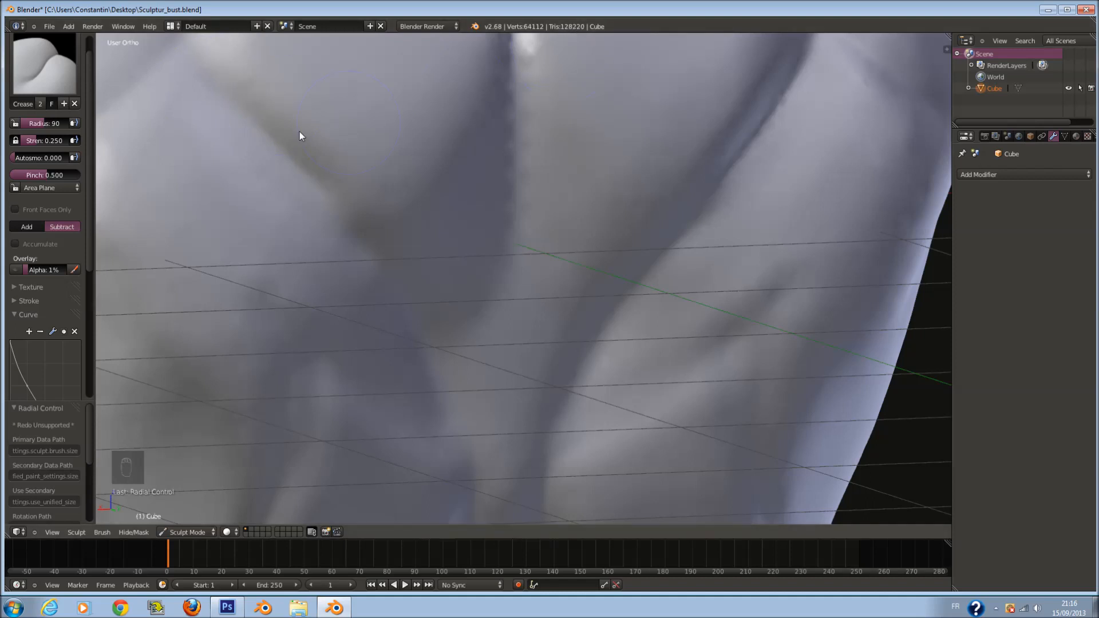
pyautogui.moveTo(293, 155)
pyautogui.mouseDown()
pyautogui.moveTo(372, 264)
pyautogui.moveTo(441, 391)
pyautogui.mouseUp()
# Step: Sharpen the upper back creases around the shoulder blades and trapezius with the Crease brush at radius 90
pyautogui.moveTo(442, 392)
pyautogui.mouseDown(button='middle')
pyautogui.moveTo(507, 281)
pyautogui.moveTo(517, 241)
pyautogui.mouseUp(button='middle')
pyautogui.scroll(1, 517, 229)
pyautogui.keyDown('shift'); pyautogui.moveTo(517, 135); pyautogui.dragTo(518, 162, button='middle'); pyautogui.keyUp('shift')
pyautogui.scroll(-2, 518, 161)
pyautogui.keyDown('shift'); pyautogui.moveTo(451, 178); pyautogui.dragTo(541, 171, button='middle'); pyautogui.keyUp('shift')
pyautogui.scroll(1, 301, 273)
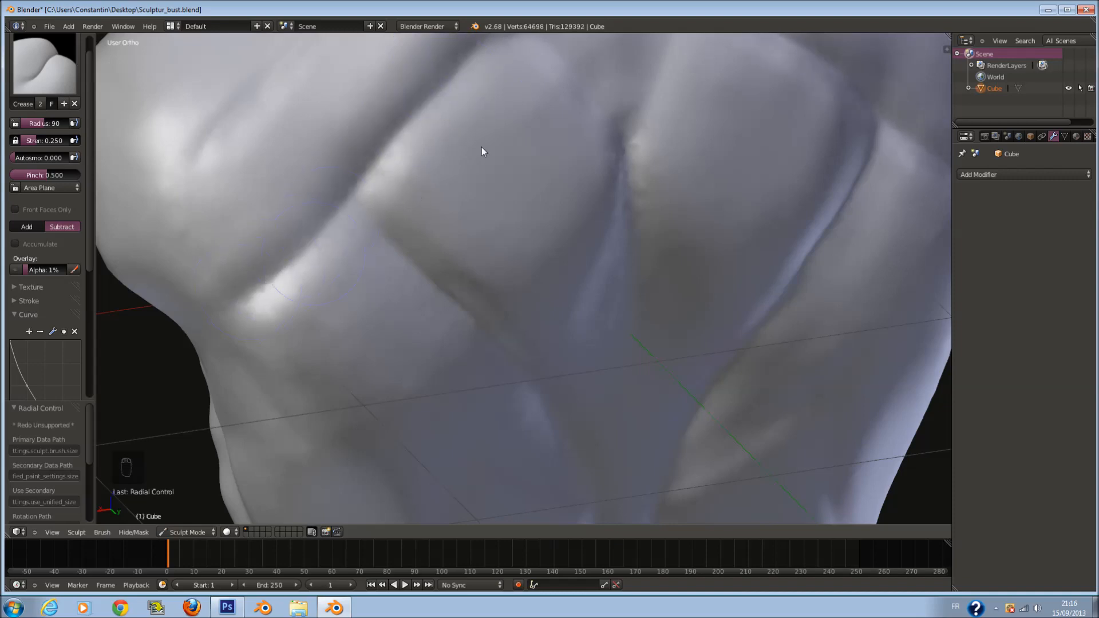
pyautogui.scroll(-2, 541, 99)
pyautogui.keyDown('shift'); pyautogui.scroll(3, 540, 100); pyautogui.keyUp('shift')
pyautogui.scroll(1, 539, 102)
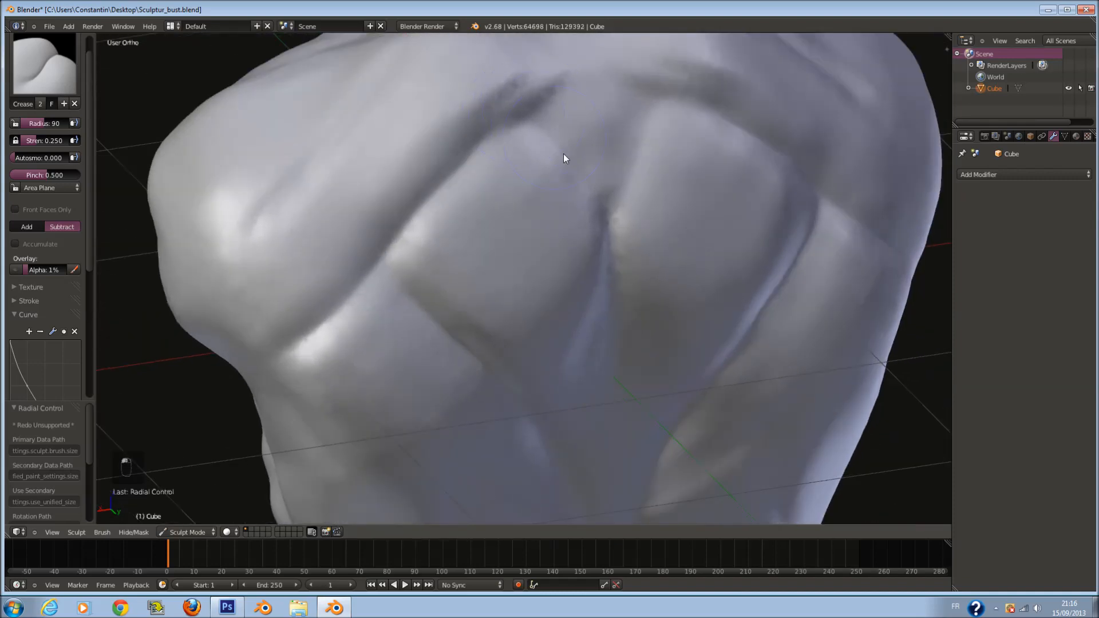
pyautogui.moveTo(589, 187); pyautogui.dragTo(542, 214)
# Step: Carve a deep crease beneath the arm stump along the armpit with the Crease brush at radius 90
pyautogui.moveTo(542, 213)
pyautogui.mouseDown(button='middle')
pyautogui.moveTo(609, 176)
pyautogui.moveTo(574, 216)
pyautogui.moveTo(589, 204)
pyautogui.mouseUp(button='middle')
pyautogui.moveTo(589, 203); pyautogui.dragTo(515, 266)
pyautogui.moveTo(604, 177); pyautogui.dragTo(488, 291)
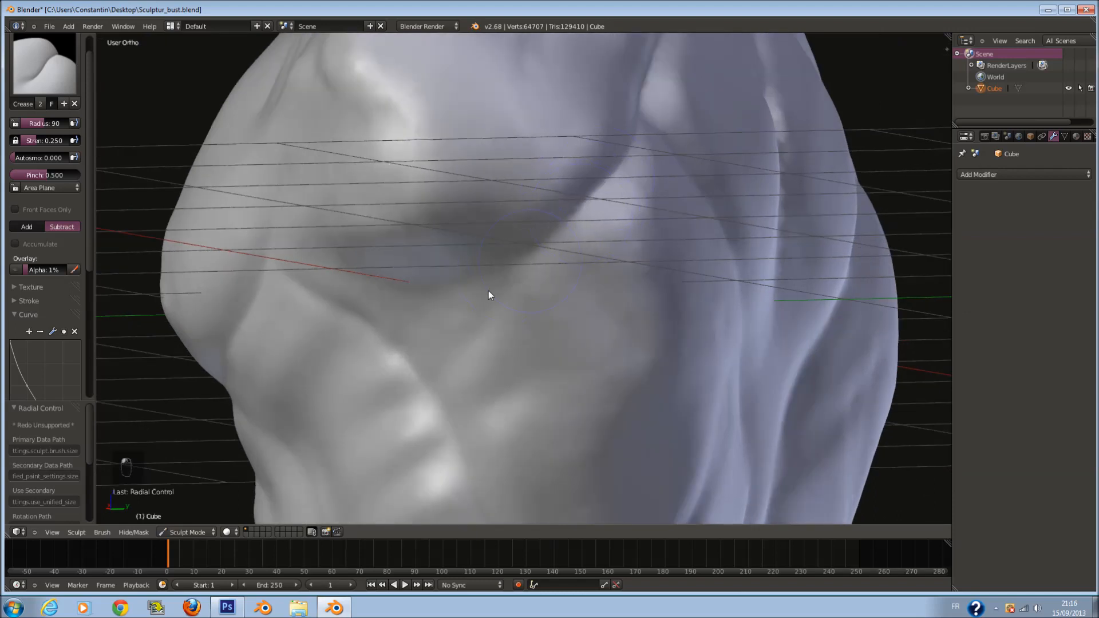
pyautogui.moveTo(551, 280); pyautogui.dragTo(575, 262, button='middle')
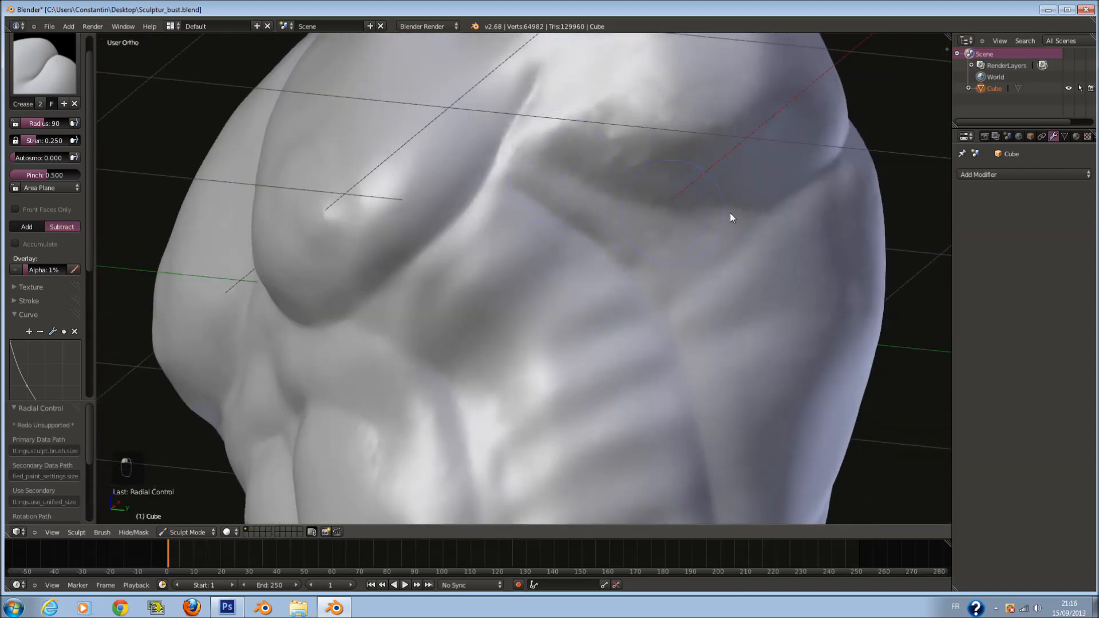
pyautogui.moveTo(745, 213); pyautogui.dragTo(570, 178)
# Step: Define the uppermost side rib muscle below the chest with the Crease brush at radius 66
pyautogui.scroll(2, 565, 202)
pyautogui.press('f')
pyautogui.click(559, 198)
pyautogui.moveTo(573, 233); pyautogui.dragTo(593, 237, button='middle')
pyautogui.press('f')
pyautogui.click(561, 277)
pyautogui.moveTo(518, 364)
pyautogui.mouseDown()
pyautogui.moveTo(672, 250)
pyautogui.moveTo(528, 360)
pyautogui.mouseUp()
pyautogui.moveTo(613, 357); pyautogui.dragTo(610, 341, button='middle')
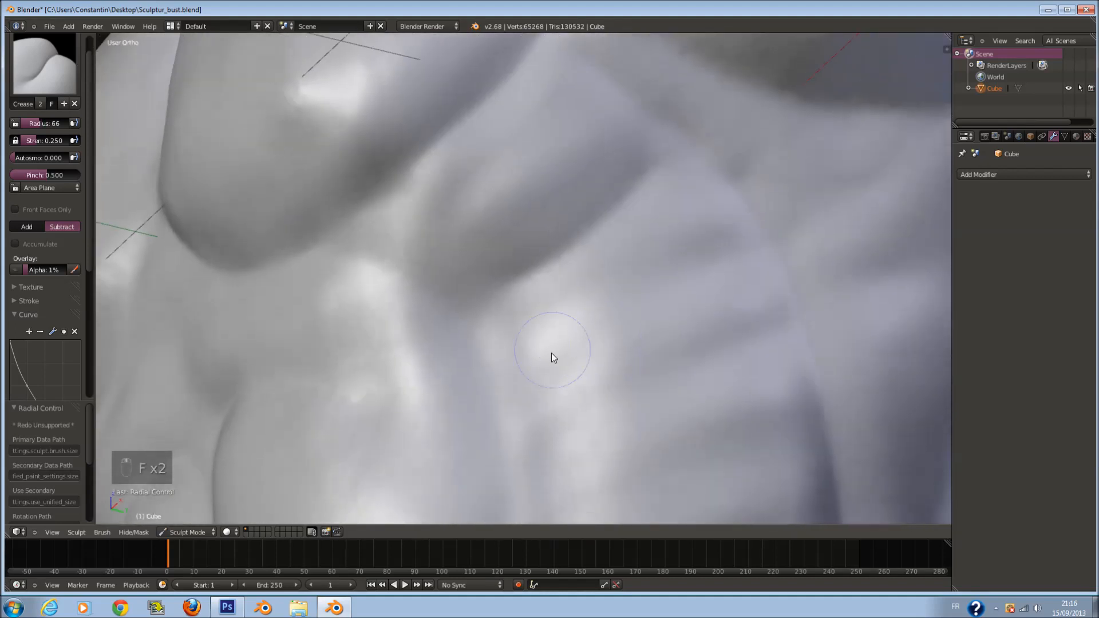
pyautogui.moveTo(705, 265)
pyautogui.mouseDown()
pyautogui.moveTo(620, 326)
pyautogui.moveTo(549, 356)
pyautogui.mouseUp()
# Step: Carve the creases between the remaining rib muscles down the flank with the Crease brush at radius 66
pyautogui.moveTo(549, 356); pyautogui.dragTo(541, 348, button='middle')
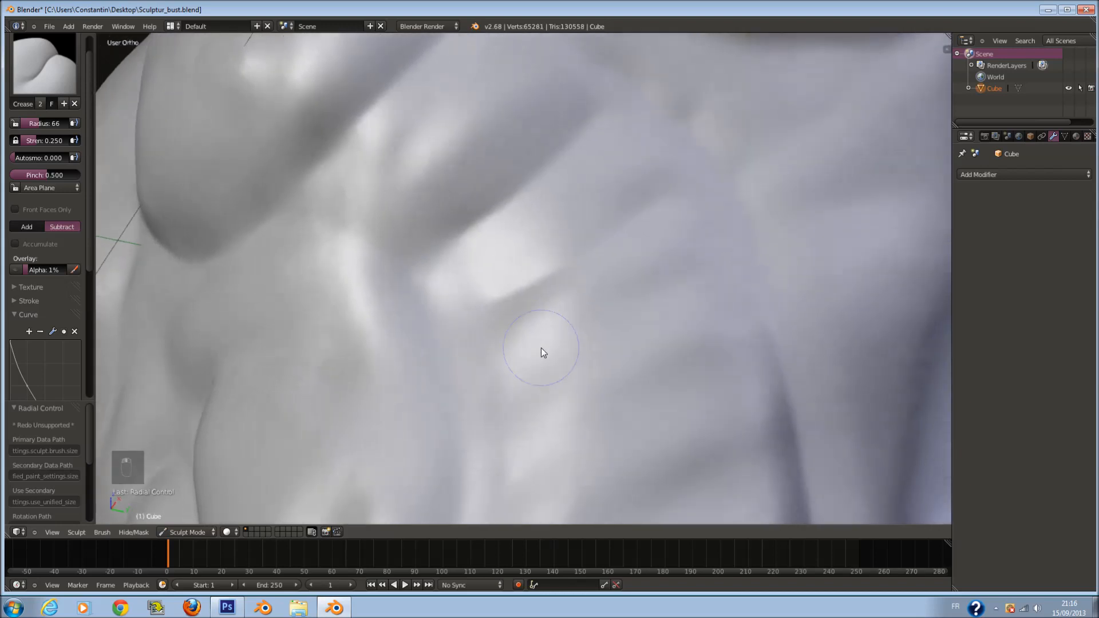
pyautogui.moveTo(519, 367); pyautogui.dragTo(707, 294)
pyautogui.moveTo(557, 369); pyautogui.dragTo(538, 378)
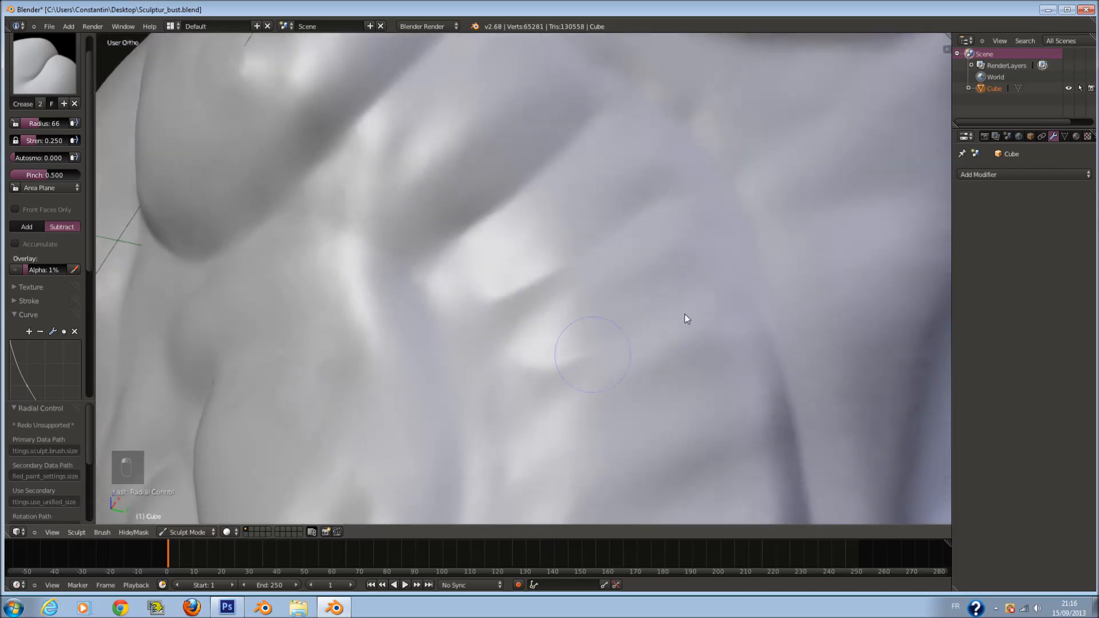
pyautogui.scroll(-1, 660, 358)
pyautogui.moveTo(660, 359); pyautogui.dragTo(653, 341, button='middle')
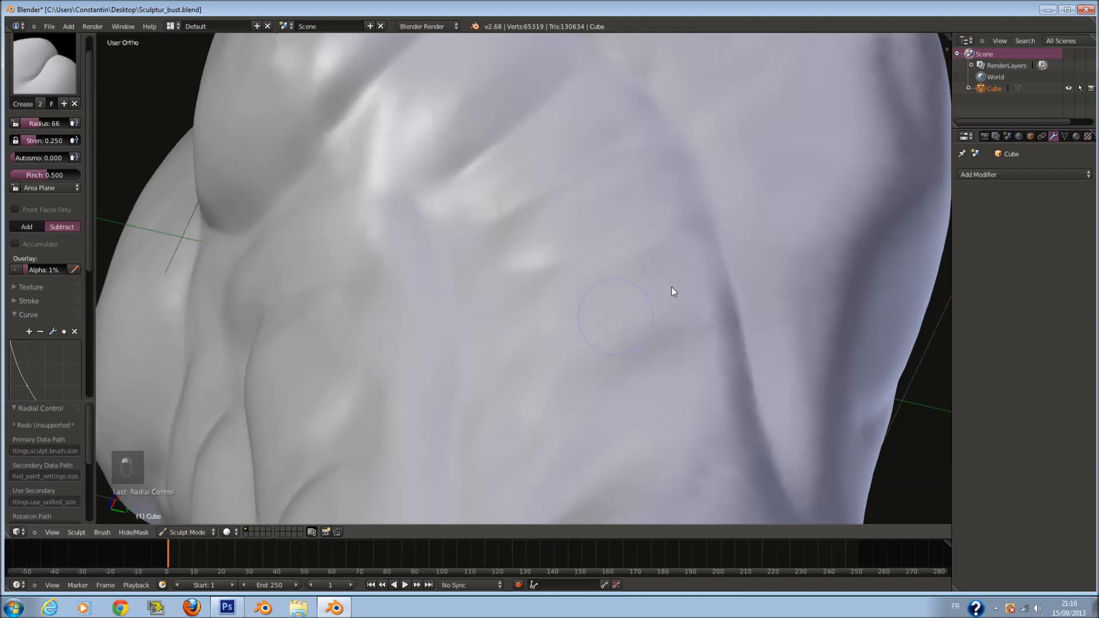
pyautogui.moveTo(655, 356); pyautogui.dragTo(634, 329, button='middle')
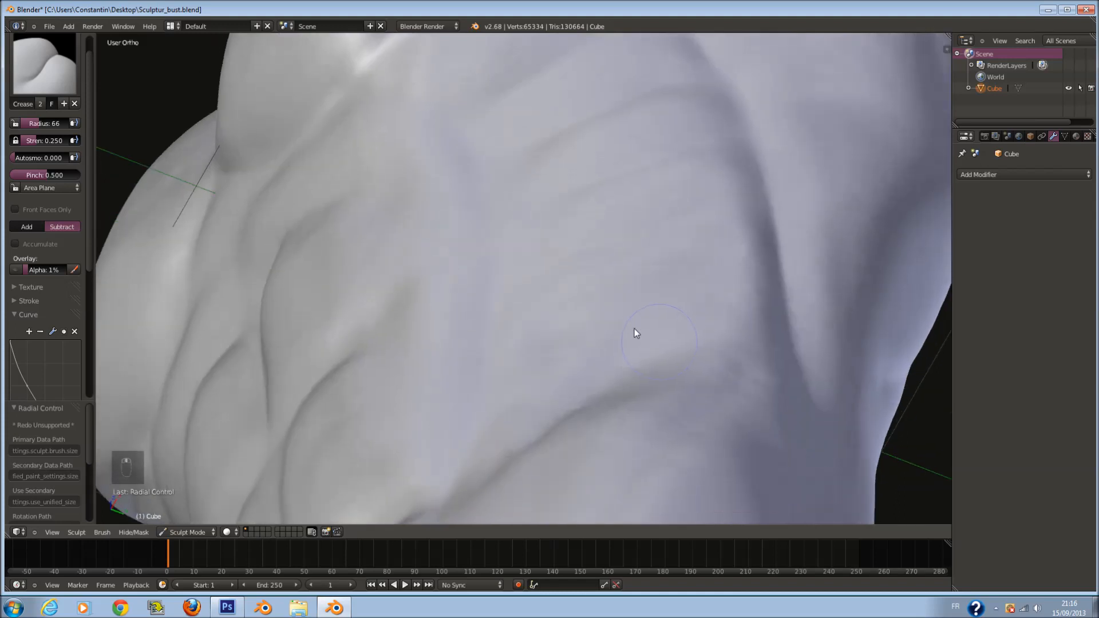
pyautogui.moveTo(617, 319); pyautogui.dragTo(694, 302)
# Step: Inspect the torso from the front, focusing on the lower abdomen below the navel
pyautogui.scroll(-1, 638, 298)
pyautogui.moveTo(637, 298); pyautogui.dragTo(659, 322, button='middle')
pyautogui.scroll(-4, 660, 321)
pyautogui.moveTo(568, 291); pyautogui.dragTo(551, 262, button='middle')
pyautogui.press('KP_1')
pyautogui.scroll(3, 548, 290)
pyautogui.scroll(4, 554, 298)
pyautogui.moveTo(559, 364); pyautogui.dragTo(556, 378, button='middle')
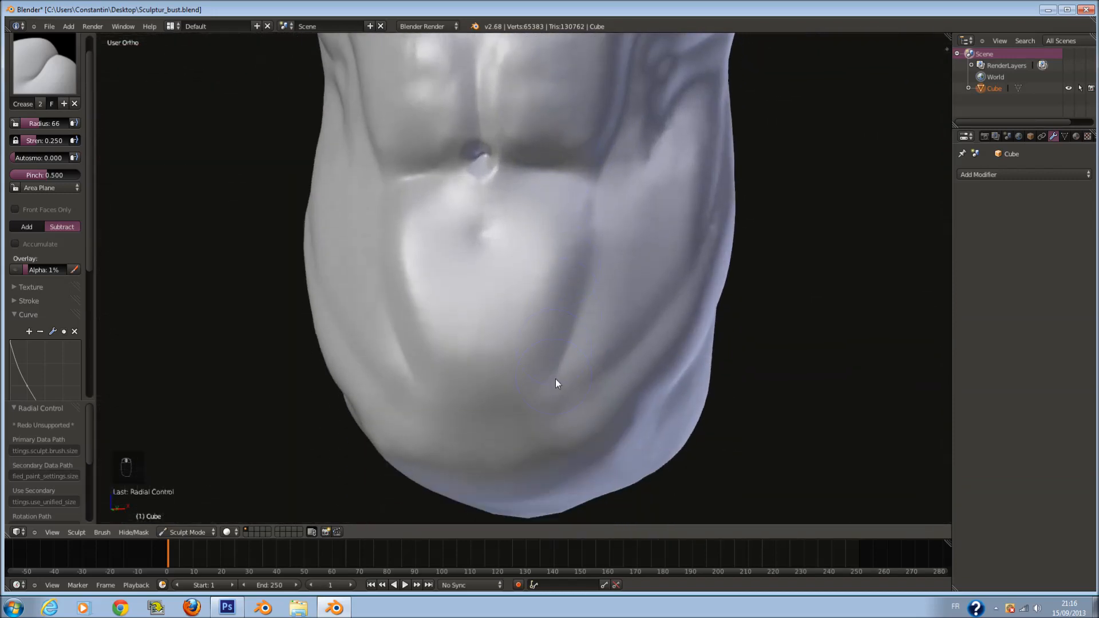
# Step: Carve the groin crease and the crease running up the oblique on the lower abdomen with the Crease brush at radius 66
pyautogui.scroll(2, 561, 388)
pyautogui.moveTo(566, 395)
pyautogui.mouseDown()
pyautogui.moveTo(623, 248)
pyautogui.moveTo(633, 138)
pyautogui.moveTo(591, 327)
pyautogui.moveTo(517, 452)
pyautogui.mouseUp()
pyautogui.moveTo(518, 451)
pyautogui.mouseDown(button='middle')
pyautogui.moveTo(610, 413)
pyautogui.moveTo(544, 423)
pyautogui.mouseUp(button='middle')
pyautogui.moveTo(543, 423)
pyautogui.mouseDown()
pyautogui.moveTo(666, 287)
pyautogui.moveTo(544, 407)
pyautogui.mouseUp()
pyautogui.moveTo(640, 350); pyautogui.dragTo(544, 407, button='middle')
pyautogui.moveTo(545, 407); pyautogui.dragTo(681, 164)
pyautogui.keyDown('shift'); pyautogui.scroll(7, 700, 138); pyautogui.keyUp('shift')
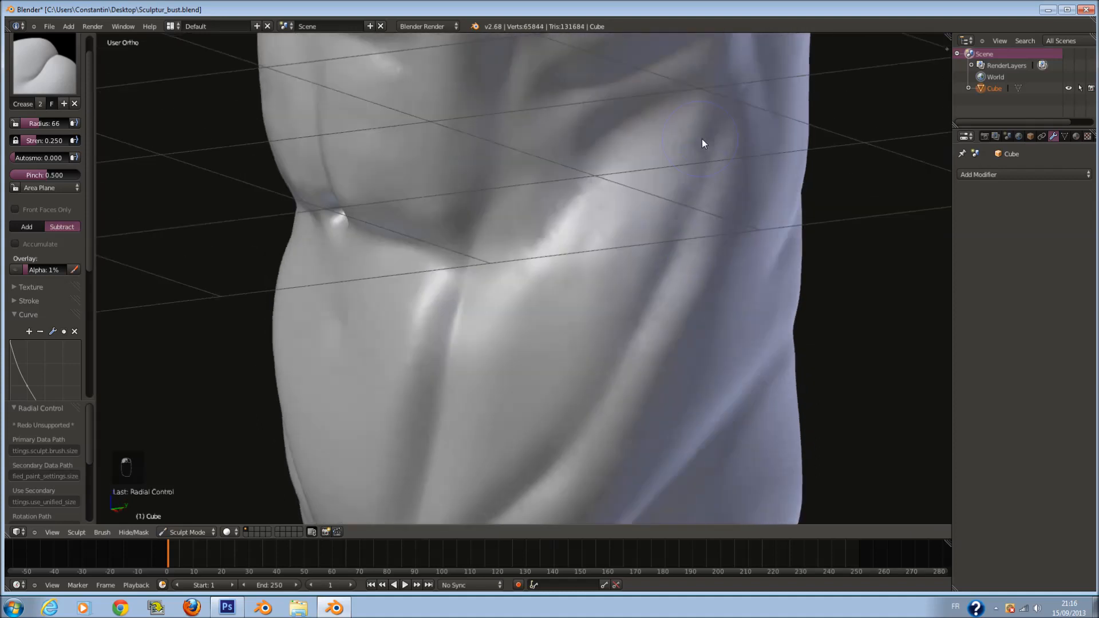
pyautogui.moveTo(730, 132); pyautogui.dragTo(688, 270)
# Step: Sharpen the horizontal crease from the navel out to the side of the abdomen with the Crease brush at radius 46
pyautogui.moveTo(671, 257)
pyautogui.mouseDown(button='middle')
pyautogui.moveTo(687, 252)
pyautogui.moveTo(580, 214)
pyautogui.mouseUp(button='middle')
pyautogui.scroll(2, 579, 215)
pyautogui.press('f')
pyautogui.click(548, 196)
pyautogui.moveTo(517, 155)
pyautogui.mouseDown()
pyautogui.moveTo(691, 176)
pyautogui.moveTo(488, 154)
pyautogui.moveTo(662, 183)
pyautogui.mouseUp()
# Step: Define the centre line, upper edge and outer edge of the abdominal pair above the navel with the Crease brush at radius 82
pyautogui.scroll(-4, 662, 186)
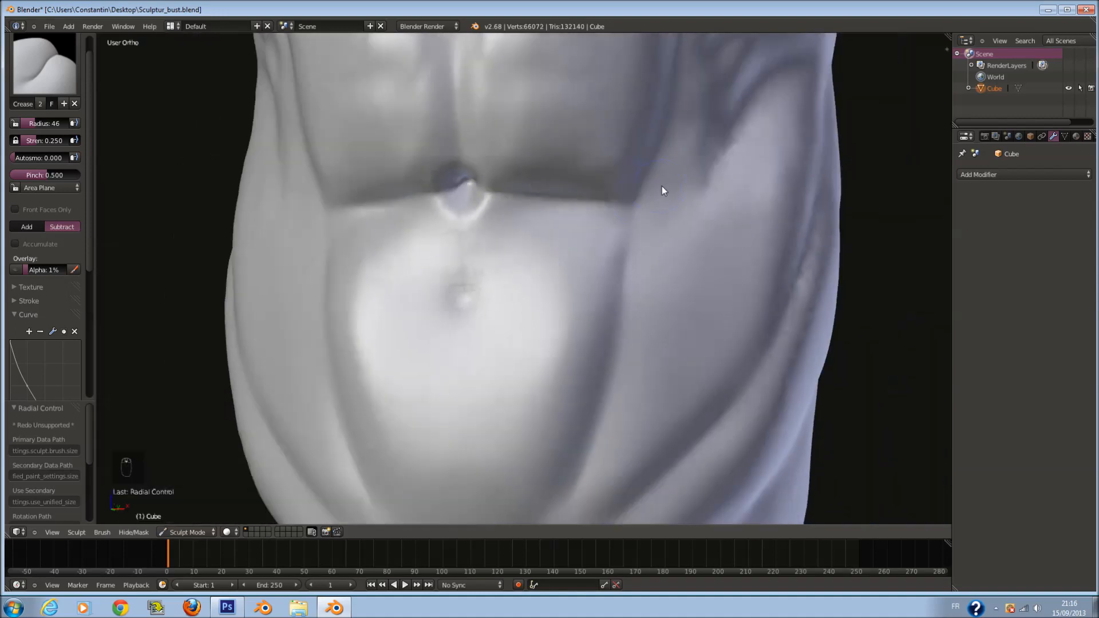
pyautogui.keyDown('shift'); pyautogui.scroll(6, 599, 180); pyautogui.keyUp('shift')
pyautogui.scroll(2, 584, 184)
pyautogui.scroll(1, 590, 182)
pyautogui.press('f')
pyautogui.click(600, 183)
pyautogui.keyDown('shift'); pyautogui.scroll(5, 593, 168); pyautogui.keyUp('shift')
pyautogui.scroll(1, 525, 144)
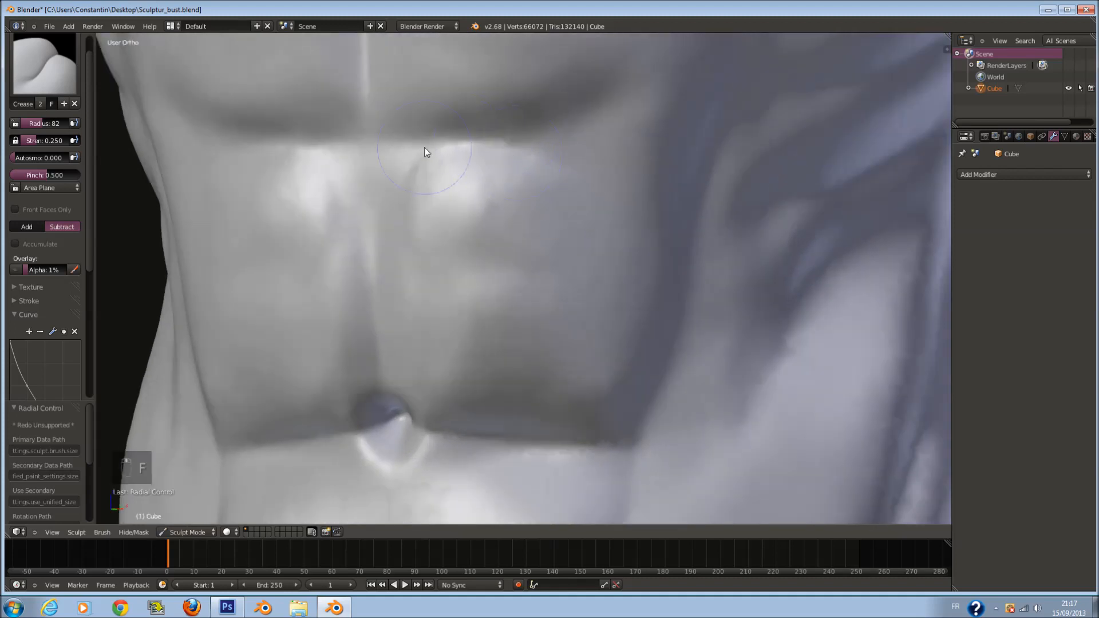
pyautogui.moveTo(378, 146); pyautogui.dragTo(378, 365)
pyautogui.moveTo(363, 169)
pyautogui.mouseDown()
pyautogui.moveTo(584, 143)
pyautogui.moveTo(687, 154)
pyautogui.moveTo(609, 152)
pyautogui.mouseUp()
pyautogui.moveTo(711, 167); pyautogui.dragTo(675, 363)
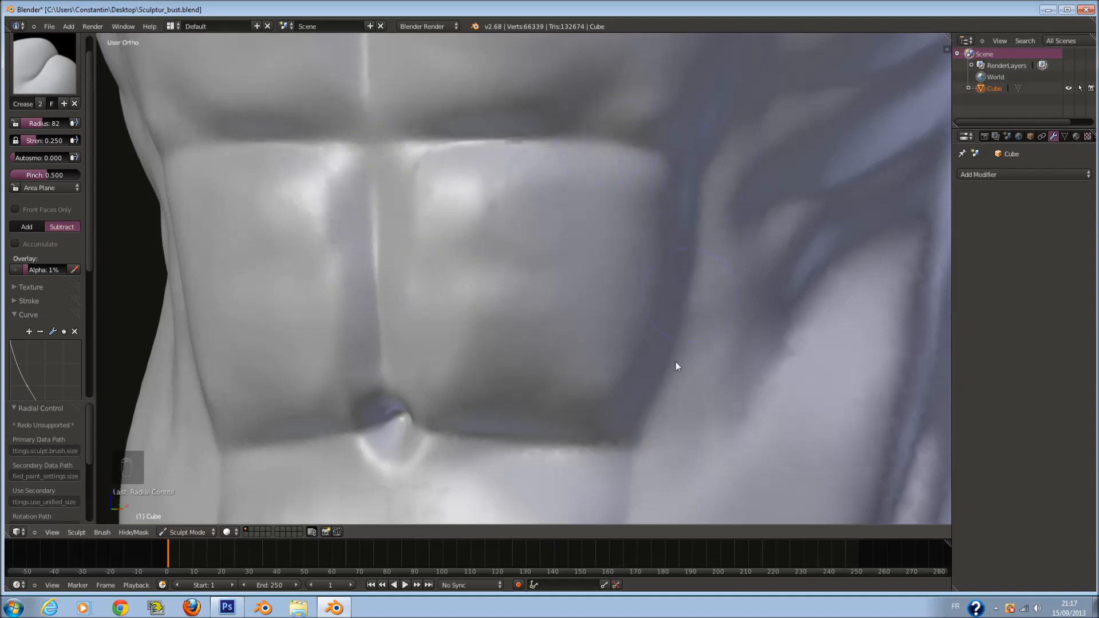
# Step: Crease the curved upper edge, lower edge and centre line of the upper abdominal pair at radius 82
pyautogui.scroll(-2, 675, 338)
pyautogui.scroll(5, 603, 234)
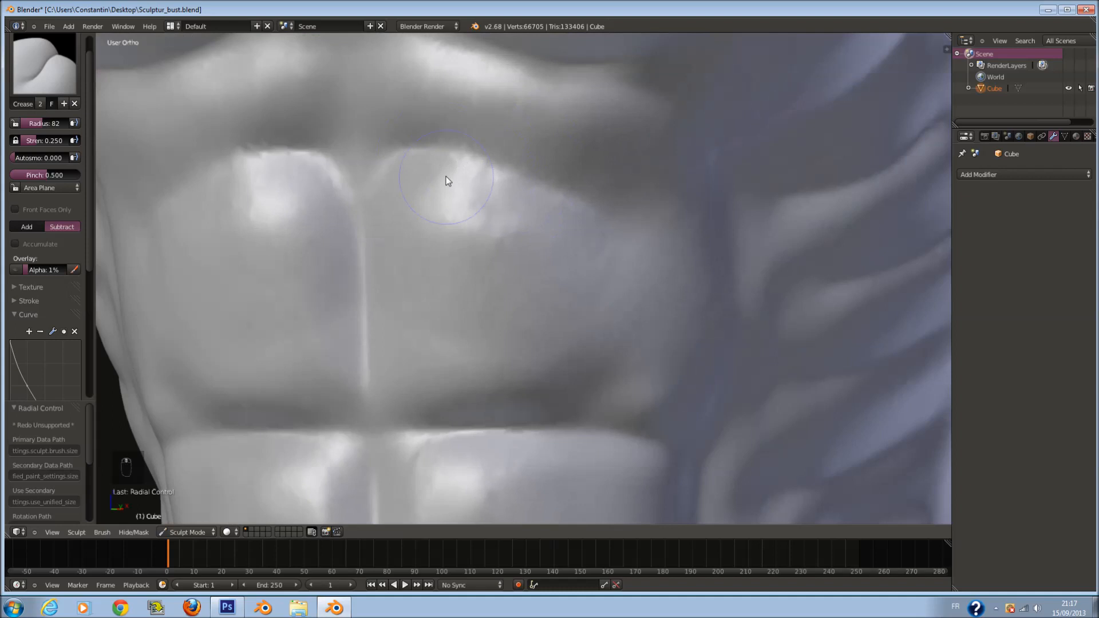
pyautogui.moveTo(446, 166)
pyautogui.mouseDown()
pyautogui.moveTo(483, 156)
pyautogui.moveTo(560, 182)
pyautogui.moveTo(373, 148)
pyautogui.moveTo(475, 162)
pyautogui.moveTo(390, 154)
pyautogui.moveTo(668, 224)
pyautogui.moveTo(650, 228)
pyautogui.moveTo(699, 247)
pyautogui.moveTo(708, 441)
pyautogui.moveTo(714, 243)
pyautogui.mouseUp()
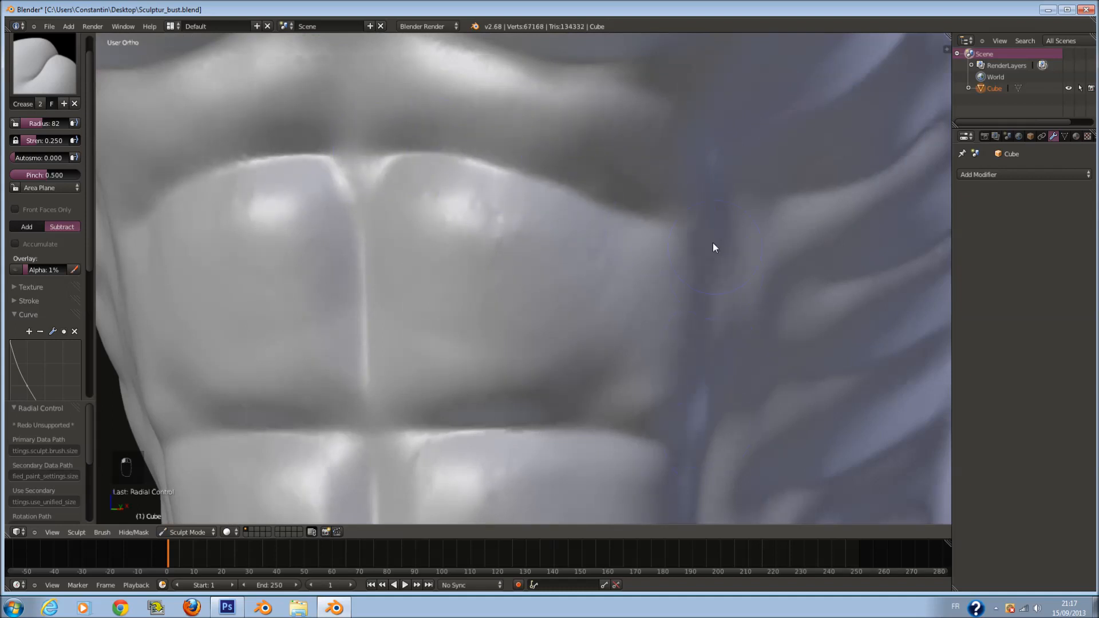
pyautogui.moveTo(430, 430); pyautogui.dragTo(662, 424)
pyautogui.moveTo(661, 425); pyautogui.dragTo(692, 417, button='middle')
pyautogui.moveTo(437, 243)
pyautogui.mouseDown()
pyautogui.moveTo(429, 408)
pyautogui.moveTo(427, 199)
pyautogui.mouseUp()
pyautogui.scroll(-2, 437, 178)
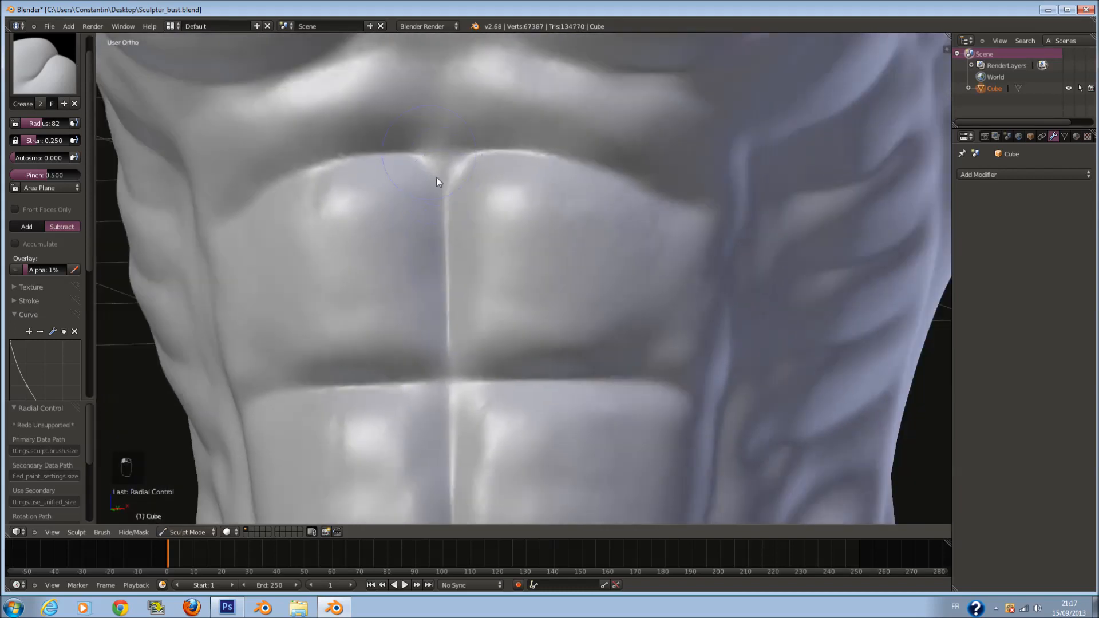
# Step: Carve a crease along the upper edge of the narrow abdominal segment directly beneath the chest with a smaller Crease brush
pyautogui.keyDown('shift'); pyautogui.scroll(5, 448, 187); pyautogui.keyUp('shift')
pyautogui.keyDown('shift'); pyautogui.scroll(6, 458, 176); pyautogui.keyUp('shift')
pyautogui.scroll(2, 467, 178)
pyautogui.press('f')
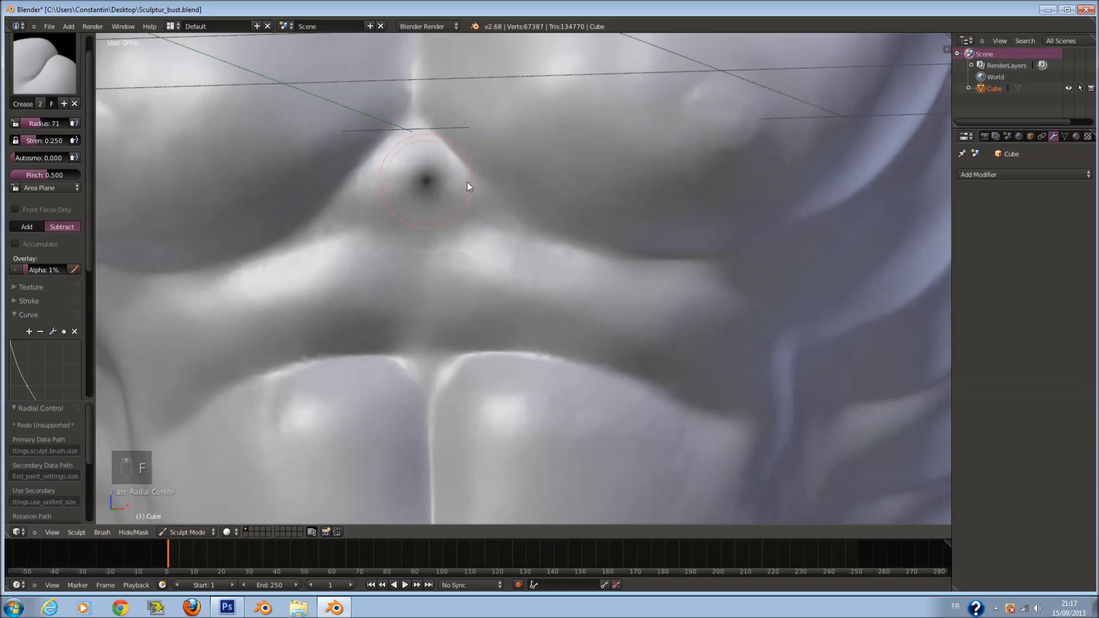
pyautogui.click(467, 183)
pyautogui.moveTo(444, 252)
pyautogui.mouseDown()
pyautogui.moveTo(520, 206)
pyautogui.moveTo(422, 82)
pyautogui.moveTo(456, 128)
pyautogui.moveTo(706, 249)
pyautogui.mouseUp()
# Step: Crease the area beneath the outer chest and between the upper ribs with the Crease brush at radius 50
pyautogui.scroll(2, 456, 236)
pyautogui.press('f')
pyautogui.click(453, 236)
pyautogui.moveTo(706, 249); pyautogui.dragTo(611, 253, button='middle')
pyautogui.press('f')
pyautogui.click(573, 250)
pyautogui.moveTo(668, 148); pyautogui.dragTo(701, 113)
pyautogui.scroll(-5, 670, 175)
pyautogui.moveTo(639, 236); pyautogui.dragTo(594, 227, button='middle')
pyautogui.scroll(3, 526, 294)
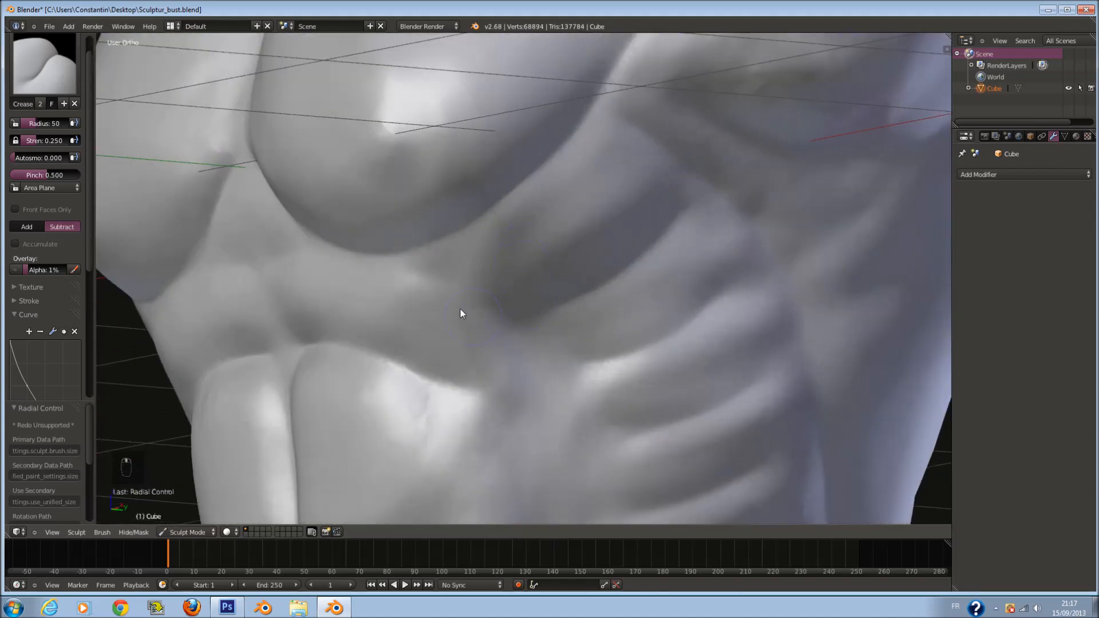
pyautogui.moveTo(573, 387); pyautogui.dragTo(522, 337)
# Step: Deepen the creases around the chest muscle from the armpit up towards the collarbone with the Crease brush at radius 57
pyautogui.scroll(-3, 523, 337)
pyautogui.moveTo(542, 346); pyautogui.dragTo(544, 395, button='middle')
pyautogui.scroll(3, 630, 310)
pyautogui.press('f')
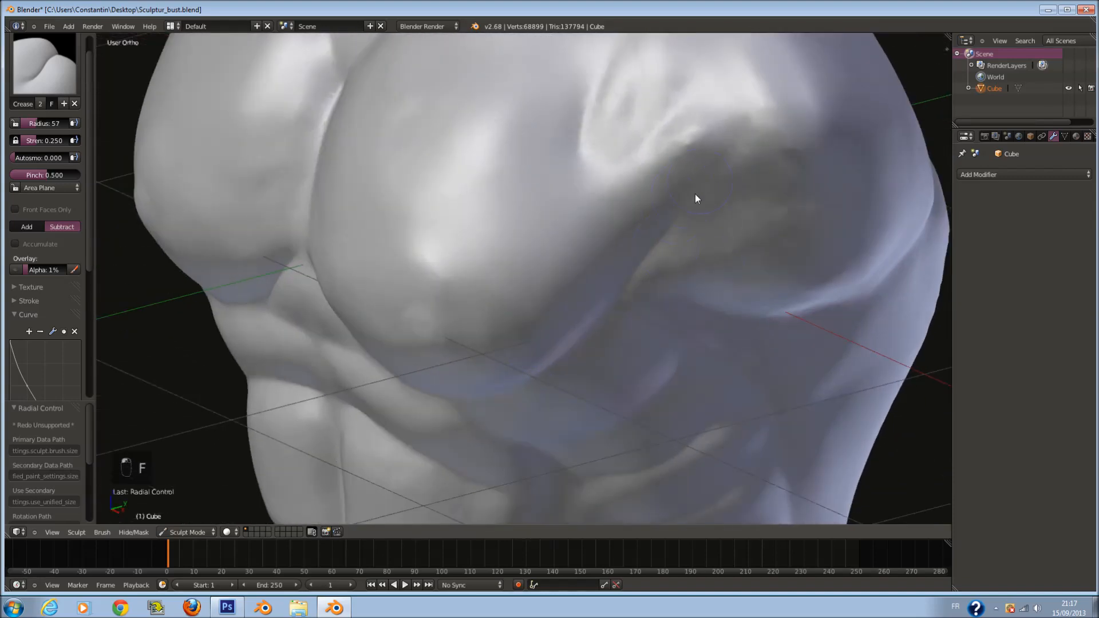
pyautogui.moveTo(672, 243); pyautogui.dragTo(719, 231, button='middle')
pyautogui.moveTo(659, 305)
pyautogui.mouseDown()
pyautogui.moveTo(626, 238)
pyautogui.moveTo(643, 164)
pyautogui.moveTo(601, 123)
pyautogui.moveTo(444, 112)
pyautogui.mouseUp()
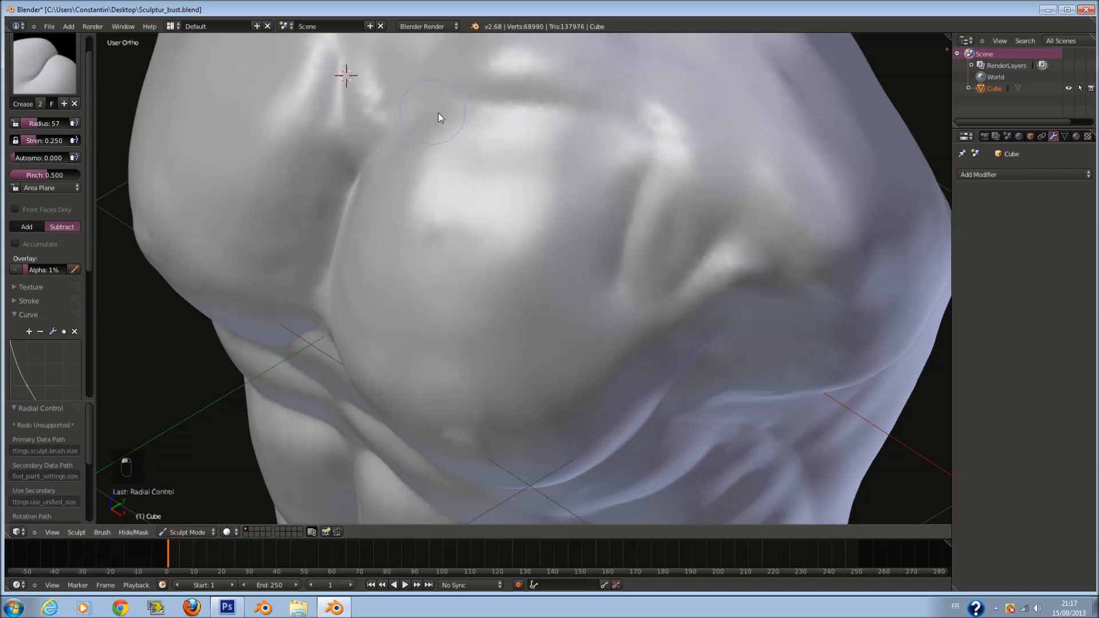
pyautogui.moveTo(441, 115); pyautogui.dragTo(473, 125, button='middle')
pyautogui.press('f')
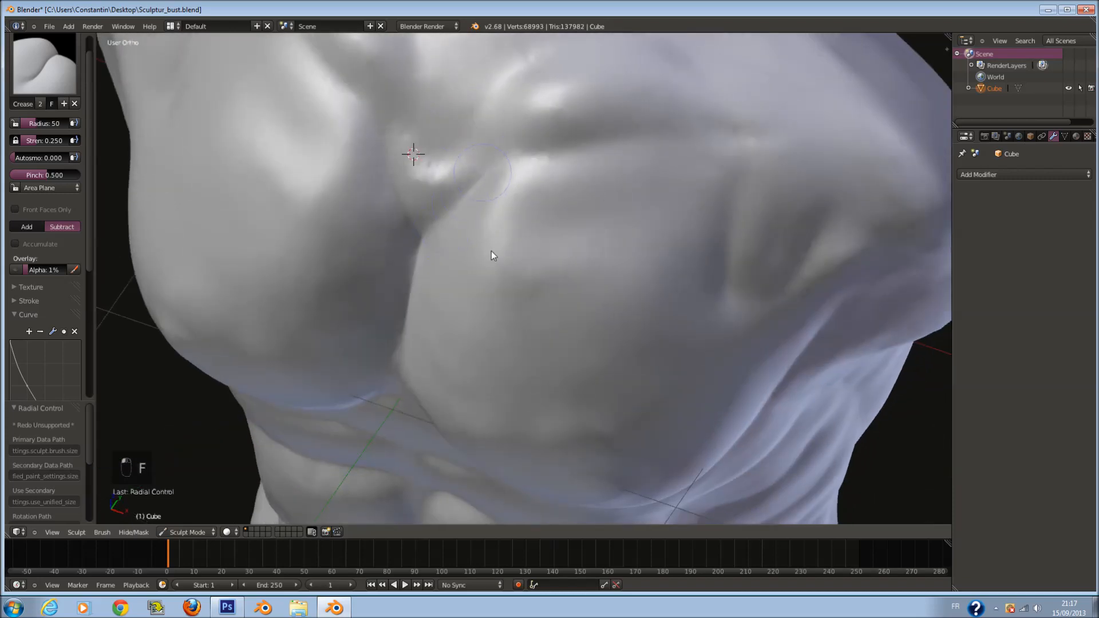
# Step: Deepen the diagonal creases from the groin up along the hip with the Crease brush at radius 69
pyautogui.scroll(-6, 492, 256)
pyautogui.moveTo(515, 369); pyautogui.dragTo(545, 330, button='middle')
pyautogui.scroll(6, 546, 333)
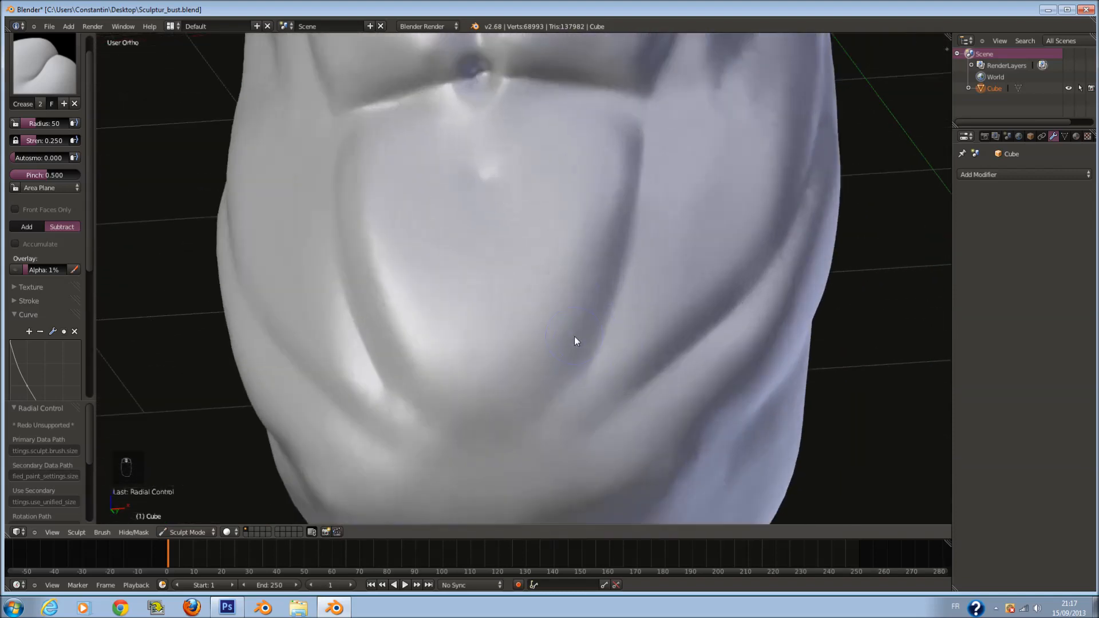
pyautogui.press('f')
pyautogui.click(567, 368)
pyautogui.moveTo(532, 446); pyautogui.dragTo(619, 291)
pyautogui.moveTo(661, 308); pyautogui.dragTo(489, 429, button='middle')
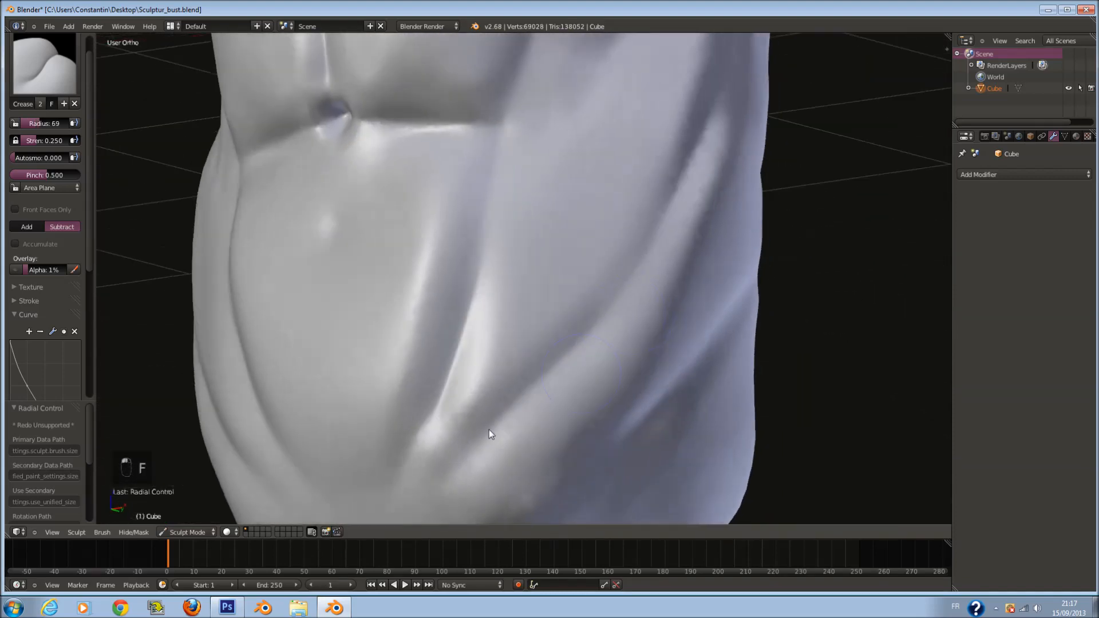
pyautogui.moveTo(482, 438)
pyautogui.mouseDown()
pyautogui.moveTo(641, 285)
pyautogui.moveTo(710, 156)
pyautogui.mouseUp()
# Step: Carve the creases of the lower back above the buttocks and around the hip with the Crease brush at radius 69
pyautogui.moveTo(713, 152)
pyautogui.mouseDown(button='middle')
pyautogui.moveTo(681, 163)
pyautogui.moveTo(635, 156)
pyautogui.mouseUp(button='middle')
pyautogui.moveTo(478, 291)
pyautogui.mouseDown(button='middle')
pyautogui.moveTo(399, 283)
pyautogui.moveTo(483, 344)
pyautogui.mouseUp(button='middle')
pyautogui.moveTo(445, 303); pyautogui.dragTo(413, 242)
pyautogui.moveTo(478, 383); pyautogui.dragTo(471, 319, button='middle')
pyautogui.moveTo(468, 293); pyautogui.dragTo(411, 183)
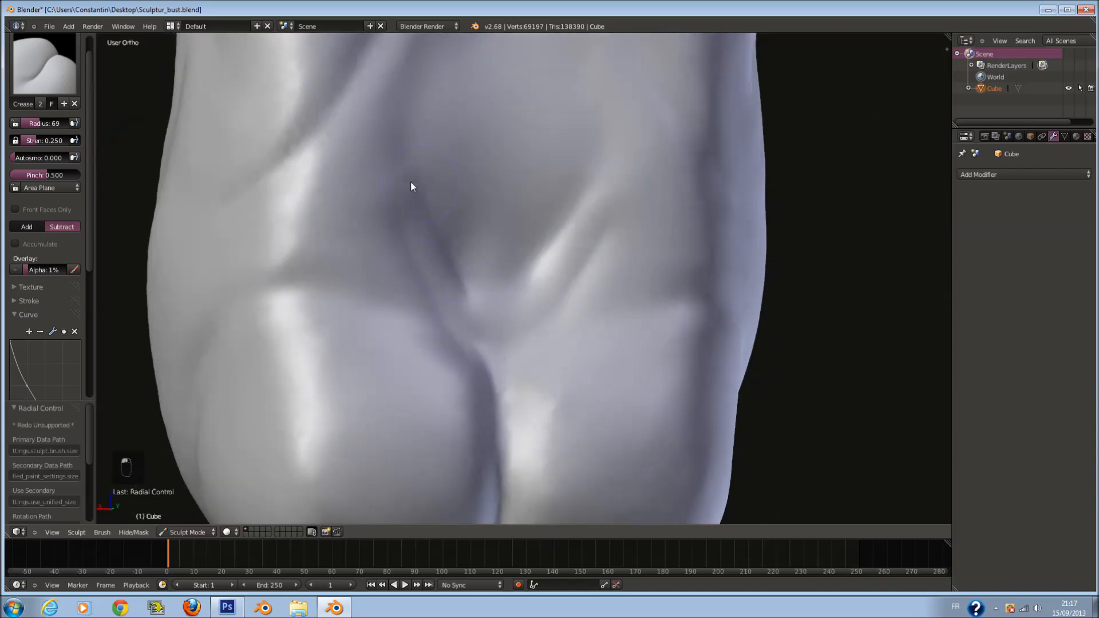
pyautogui.moveTo(411, 184); pyautogui.dragTo(289, 259, button='middle')
pyautogui.moveTo(292, 218); pyautogui.dragTo(352, 170)
# Step: Carve the long crease along the outer back muscle down towards the waist with the Crease brush at radius 62
pyautogui.scroll(-4, 361, 192)
pyautogui.moveTo(395, 172)
pyautogui.keyDown('shift'); pyautogui.mouseDown(button='middle')
pyautogui.moveTo(399, 238)
pyautogui.moveTo(481, 256)
pyautogui.moveTo(510, 209)
pyautogui.moveTo(447, 133)
pyautogui.mouseUp(button='middle'); pyautogui.keyUp('shift')
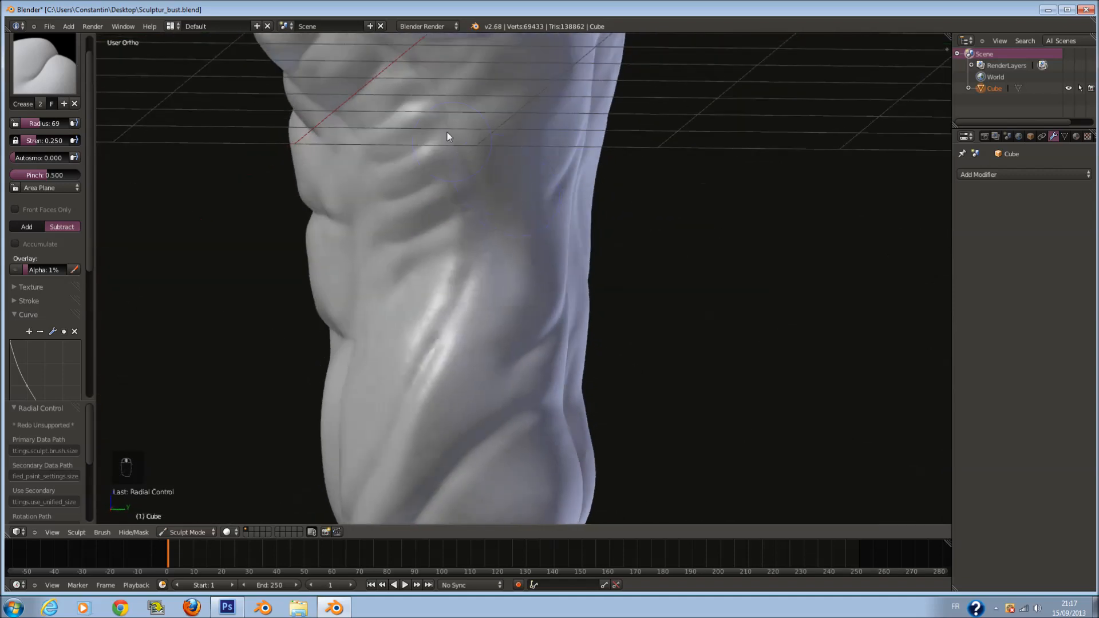
pyautogui.moveTo(515, 290)
pyautogui.mouseDown(button='middle')
pyautogui.moveTo(479, 324)
pyautogui.moveTo(411, 336)
pyautogui.moveTo(427, 287)
pyautogui.mouseUp(button='middle')
pyautogui.moveTo(458, 120)
pyautogui.keyDown('shift'); pyautogui.mouseDown(button='middle')
pyautogui.moveTo(458, 177)
pyautogui.moveTo(496, 265)
pyautogui.mouseUp(button='middle'); pyautogui.keyUp('shift')
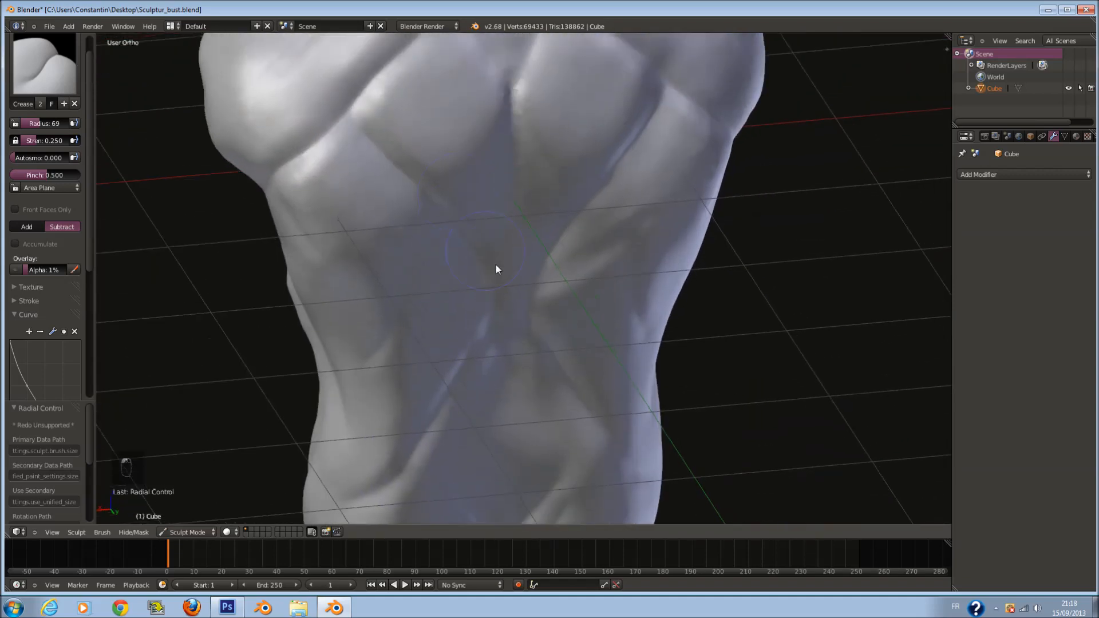
pyautogui.scroll(3, 506, 231)
pyautogui.moveTo(507, 183); pyautogui.dragTo(504, 222, button='middle')
pyautogui.press('f')
pyautogui.click(499, 223)
pyautogui.moveTo(346, 92)
pyautogui.mouseDown()
pyautogui.moveTo(307, 311)
pyautogui.moveTo(261, 365)
pyautogui.mouseUp()
pyautogui.moveTo(326, 258); pyautogui.dragTo(248, 383)
# Step: Sharpen the inner back creases along the spine and around the shoulder blade muscles with the Crease brush at radius 62
pyautogui.scroll(-1, 408, 238)
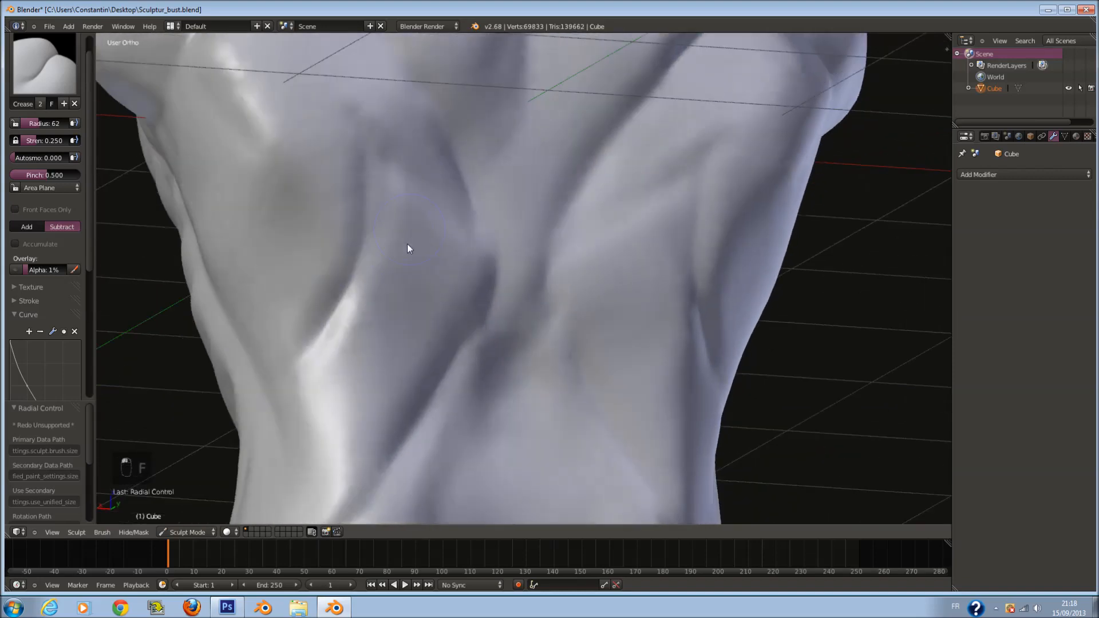
pyautogui.moveTo(408, 237); pyautogui.dragTo(407, 255, button='middle')
pyautogui.scroll(1, 406, 254)
pyautogui.press('f')
pyautogui.click(406, 255)
pyautogui.moveTo(313, 53); pyautogui.dragTo(474, 284)
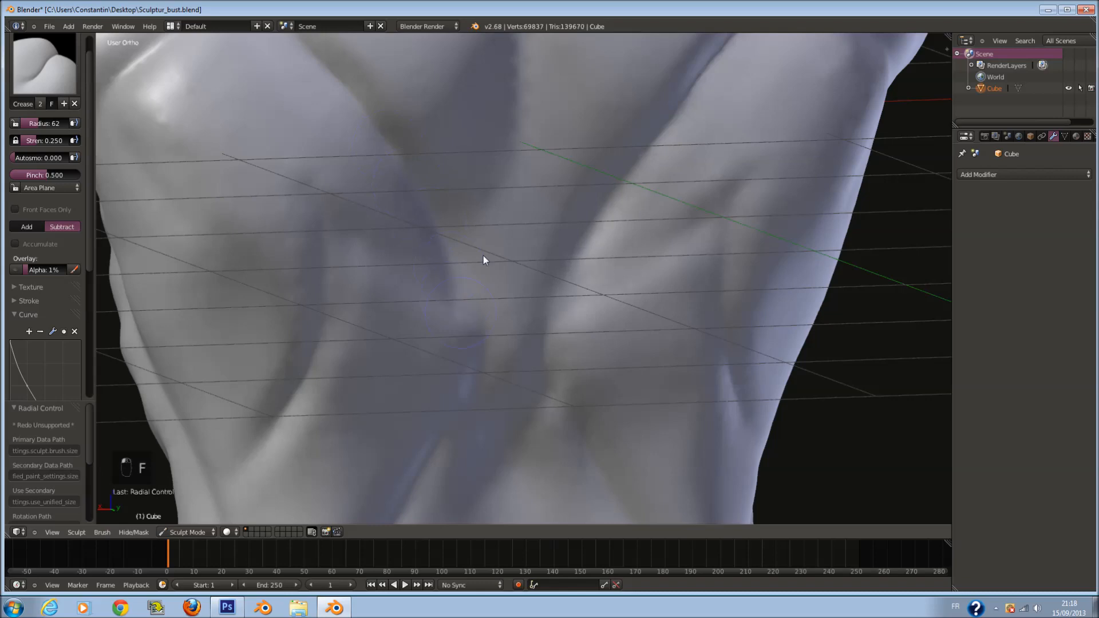
pyautogui.scroll(-1, 487, 231)
pyautogui.moveTo(491, 226); pyautogui.dragTo(494, 259, button='middle')
pyautogui.moveTo(502, 103); pyautogui.dragTo(496, 252)
pyautogui.moveTo(490, 213); pyautogui.dragTo(484, 238, button='middle')
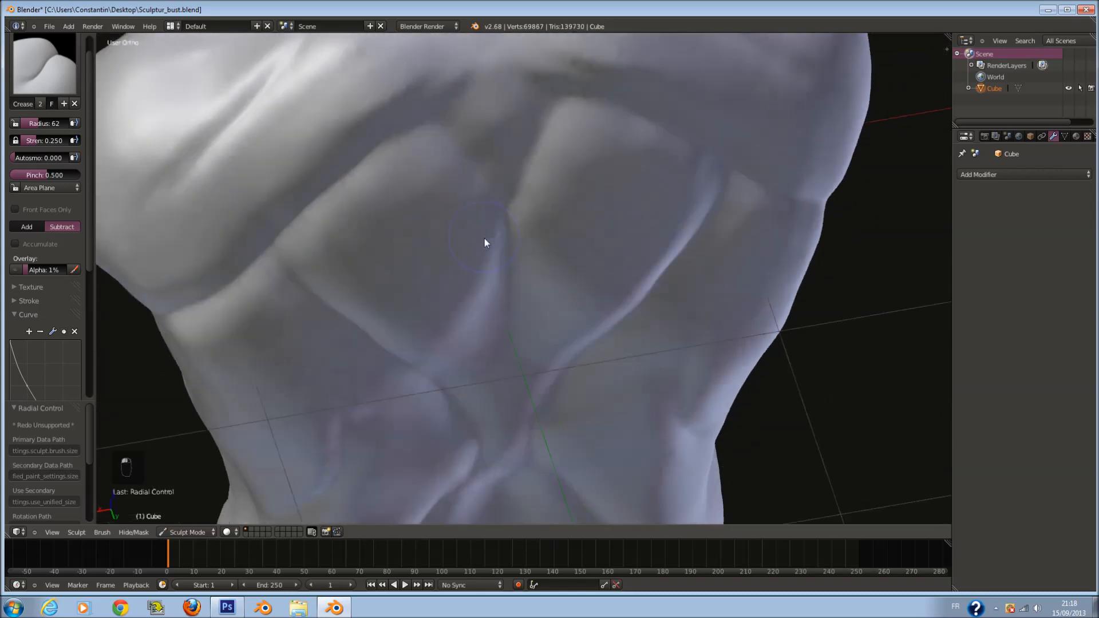
pyautogui.moveTo(452, 143); pyautogui.dragTo(366, 146)
# Step: Try to reshape the upper abdominal muscles with the Thumb brush at radius 113, and undo the stroke
pyautogui.scroll(-3, 331, 269)
pyautogui.moveTo(330, 270); pyautogui.dragTo(483, 126, button='middle')
pyautogui.scroll(3, 510, 257)
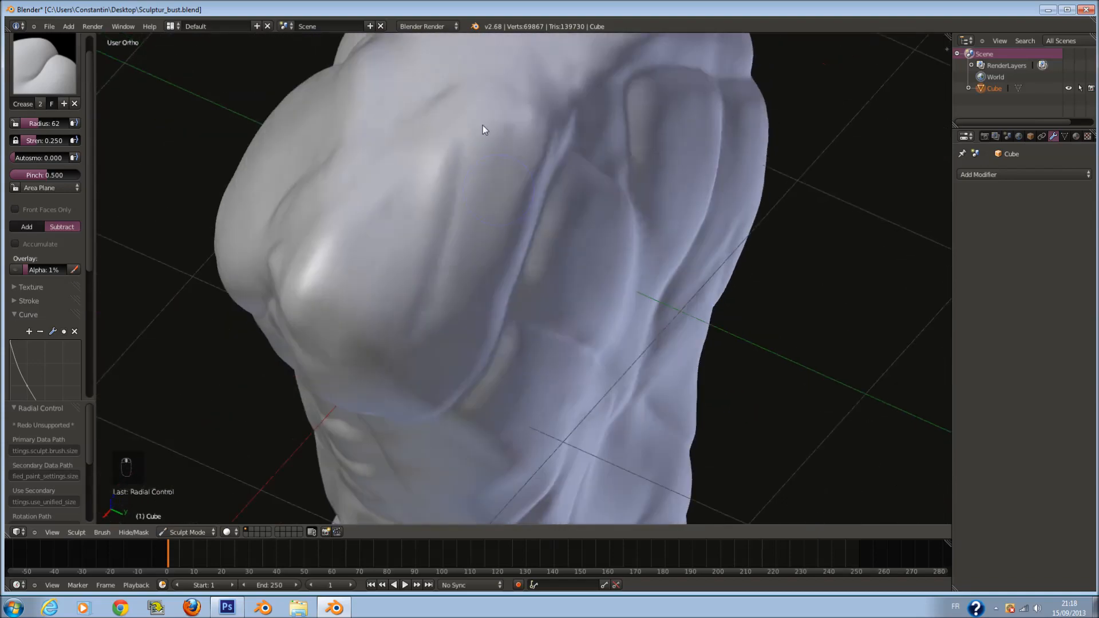
pyautogui.moveTo(585, 229)
pyautogui.mouseDown(button='middle')
pyautogui.moveTo(452, 143)
pyautogui.moveTo(642, 129)
pyautogui.moveTo(719, 165)
pyautogui.moveTo(740, 198)
pyautogui.moveTo(721, 191)
pyautogui.mouseUp(button='middle')
pyautogui.scroll(-5, 721, 191)
pyautogui.moveTo(684, 229); pyautogui.dragTo(481, 241, button='middle')
pyautogui.click(59, 73)
pyautogui.click(127, 221)
pyautogui.moveTo(395, 229)
pyautogui.mouseDown(button='middle')
pyautogui.moveTo(469, 264)
pyautogui.moveTo(581, 269)
pyautogui.mouseUp(button='middle')
pyautogui.scroll(1, 585, 266)
pyautogui.scroll(8, 573, 268)
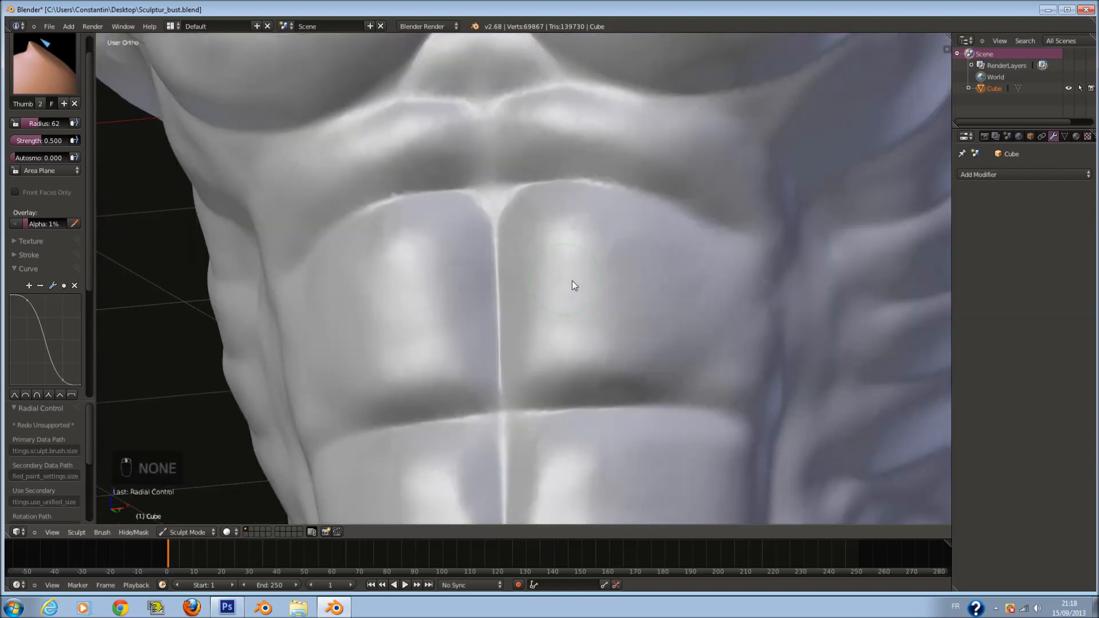
pyautogui.press('f')
pyautogui.click(611, 301)
pyautogui.moveTo(587, 200); pyautogui.dragTo(570, 199)
pyautogui.hotkey('ctrl', 'z')
# Step: Smooth the surface of the upper abdominal muscles with the Smooth brush at radius 126
pyautogui.scroll(1, 592, 218)
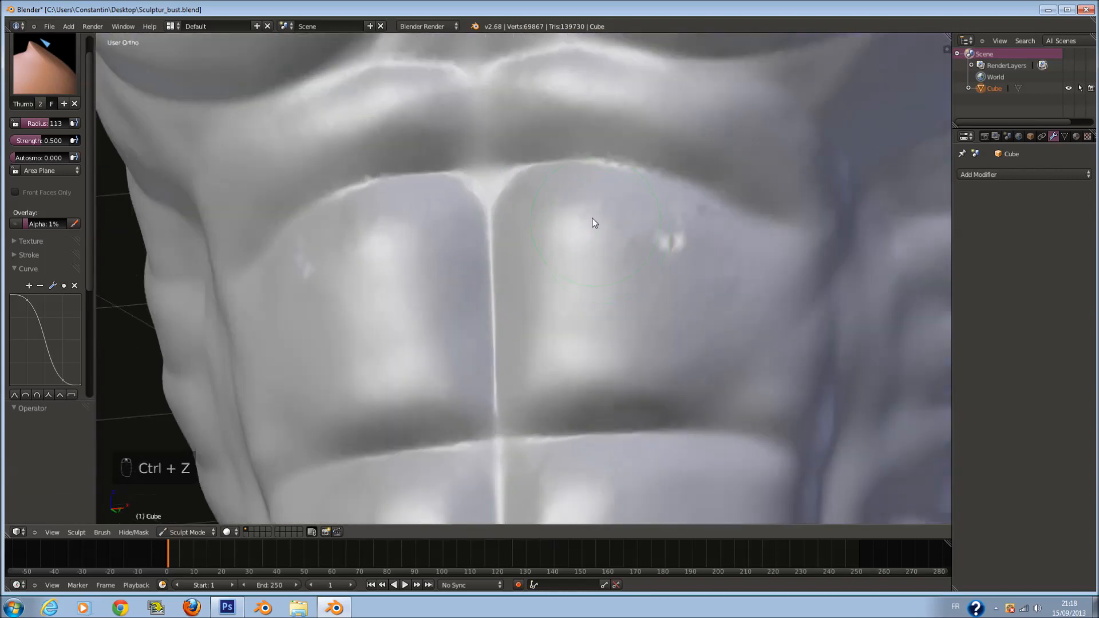
pyautogui.click(44, 63)
pyautogui.click(34, 221)
pyautogui.press('f')
pyautogui.click(659, 232)
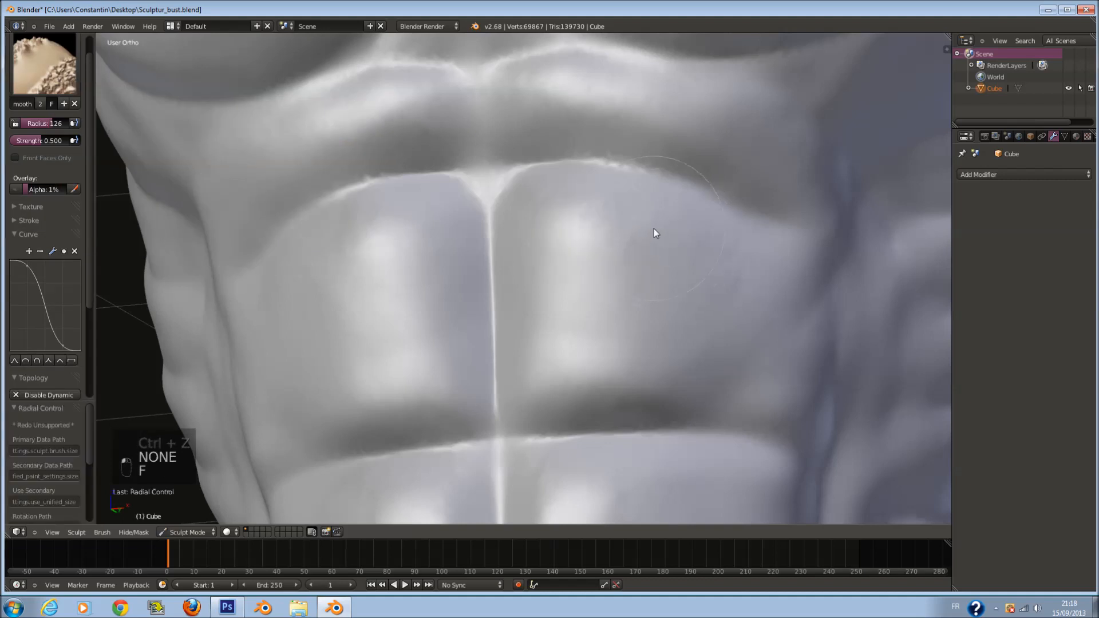
pyautogui.moveTo(531, 282)
pyautogui.mouseDown()
pyautogui.moveTo(674, 373)
pyautogui.moveTo(548, 381)
pyautogui.moveTo(561, 204)
pyautogui.moveTo(607, 297)
pyautogui.mouseUp()
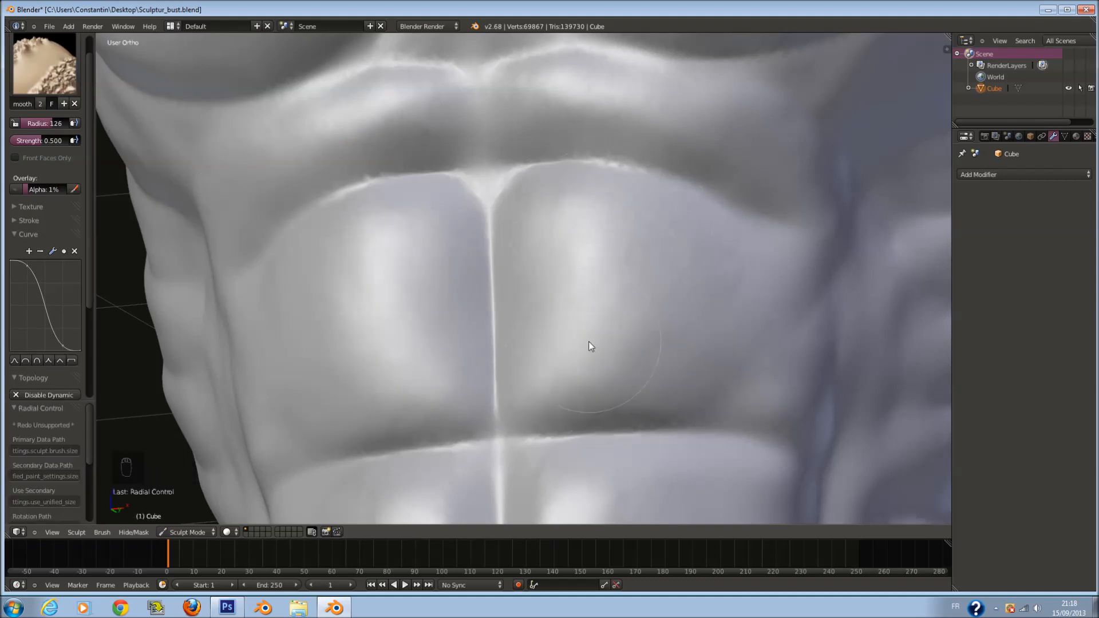
# Step: Set the Smooth brush's radius to 106 for working on the side of the back
pyautogui.scroll(-4, 707, 343)
pyautogui.moveTo(707, 343); pyautogui.dragTo(670, 312, button='middle')
pyautogui.scroll(2, 671, 311)
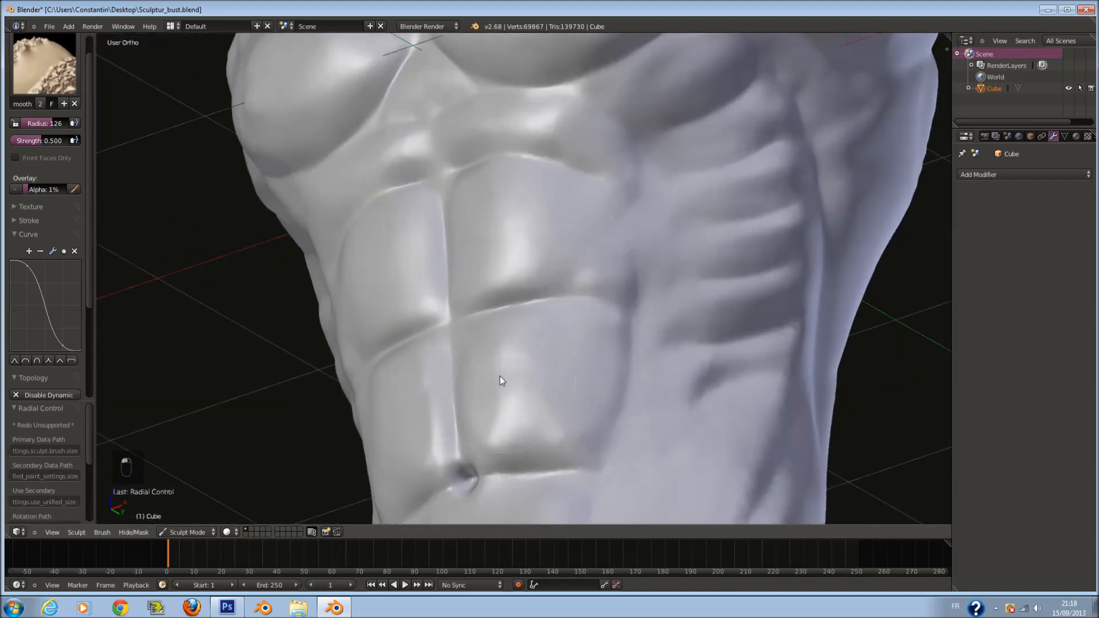
pyautogui.moveTo(583, 395)
pyautogui.mouseDown(button='middle')
pyautogui.moveTo(572, 393)
pyautogui.moveTo(584, 379)
pyautogui.mouseUp(button='middle')
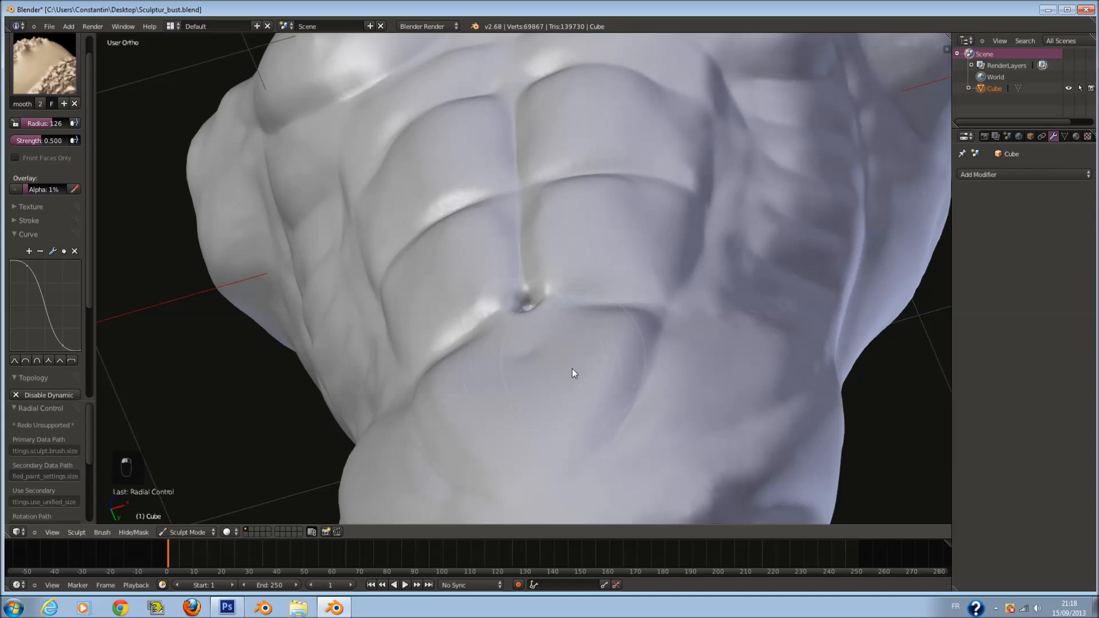
pyautogui.moveTo(611, 355)
pyautogui.mouseDown(button='middle')
pyautogui.moveTo(598, 358)
pyautogui.moveTo(633, 274)
pyautogui.moveTo(616, 307)
pyautogui.moveTo(629, 302)
pyautogui.moveTo(617, 345)
pyautogui.moveTo(645, 252)
pyautogui.moveTo(643, 266)
pyautogui.moveTo(542, 247)
pyautogui.mouseUp(button='middle')
pyautogui.press('f')
pyautogui.click(638, 301)
pyautogui.press('f')
pyautogui.click(544, 248)
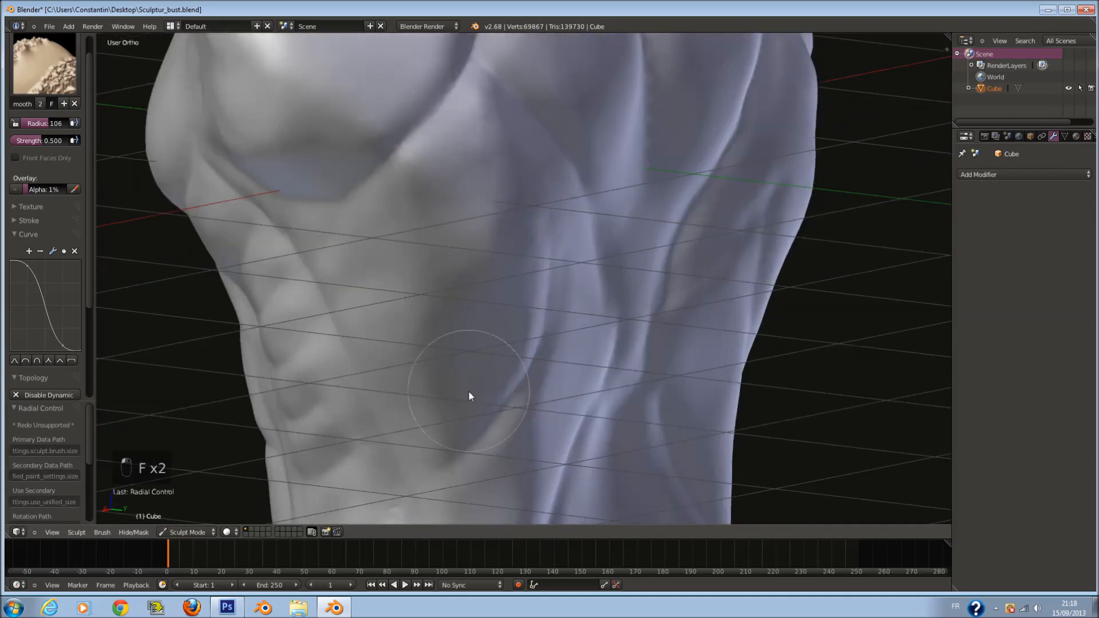
# Step: Examine the torso from the back, side and front, checking the muscle definition and surface smoothness
pyautogui.moveTo(477, 297); pyautogui.dragTo(439, 245, button='middle')
pyautogui.moveTo(417, 204)
pyautogui.mouseDown(button='middle')
pyautogui.moveTo(450, 204)
pyautogui.moveTo(439, 99)
pyautogui.mouseUp(button='middle')
pyautogui.moveTo(441, 177)
pyautogui.mouseDown(button='middle')
pyautogui.moveTo(419, 92)
pyautogui.moveTo(446, 143)
pyautogui.moveTo(483, 102)
pyautogui.mouseUp(button='middle')
pyautogui.scroll(-3, 472, 299)
pyautogui.moveTo(472, 338); pyautogui.dragTo(474, 272, button='middle')
pyautogui.scroll(4, 475, 273)
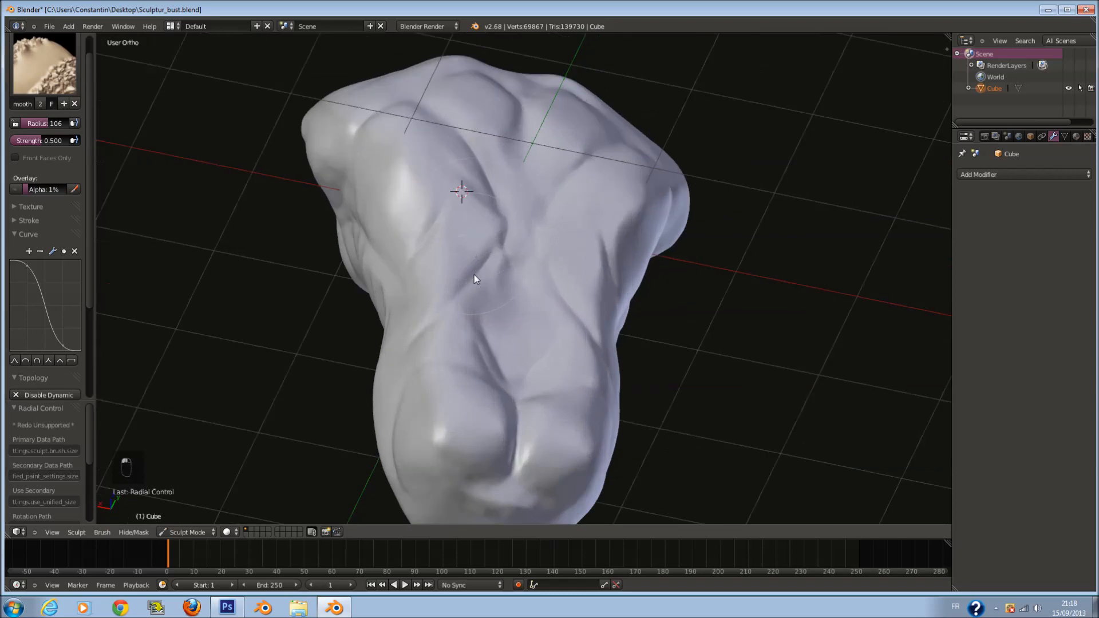
pyautogui.scroll(-2, 459, 410)
pyautogui.moveTo(461, 400)
pyautogui.mouseDown(button='middle')
pyautogui.moveTo(513, 400)
pyautogui.moveTo(458, 403)
pyautogui.mouseUp(button='middle')
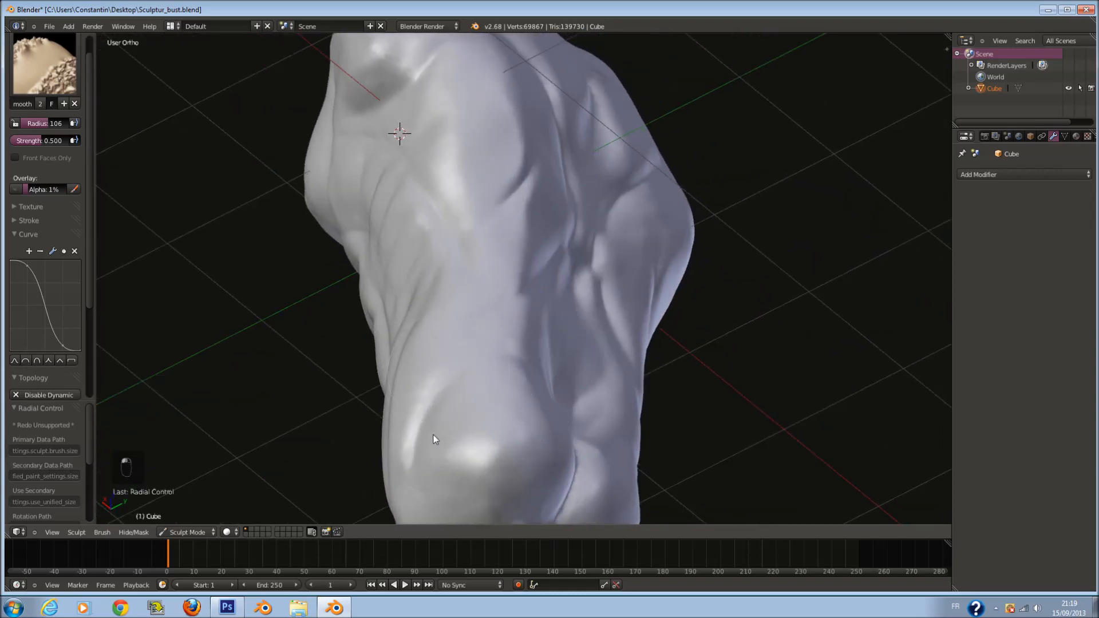
pyautogui.moveTo(438, 440)
pyautogui.mouseDown(button='middle')
pyautogui.moveTo(548, 457)
pyautogui.moveTo(658, 443)
pyautogui.moveTo(670, 409)
pyautogui.mouseUp(button='middle')
pyautogui.scroll(-5, 670, 409)
pyautogui.moveTo(670, 312); pyautogui.dragTo(596, 346, button='middle')
pyautogui.scroll(3, 595, 347)
pyautogui.moveTo(475, 230)
pyautogui.mouseDown(button='middle')
pyautogui.moveTo(463, 200)
pyautogui.moveTo(442, 209)
pyautogui.moveTo(553, 209)
pyautogui.moveTo(573, 188)
pyautogui.moveTo(535, 166)
pyautogui.moveTo(521, 175)
pyautogui.moveTo(528, 180)
pyautogui.mouseUp(button='middle')
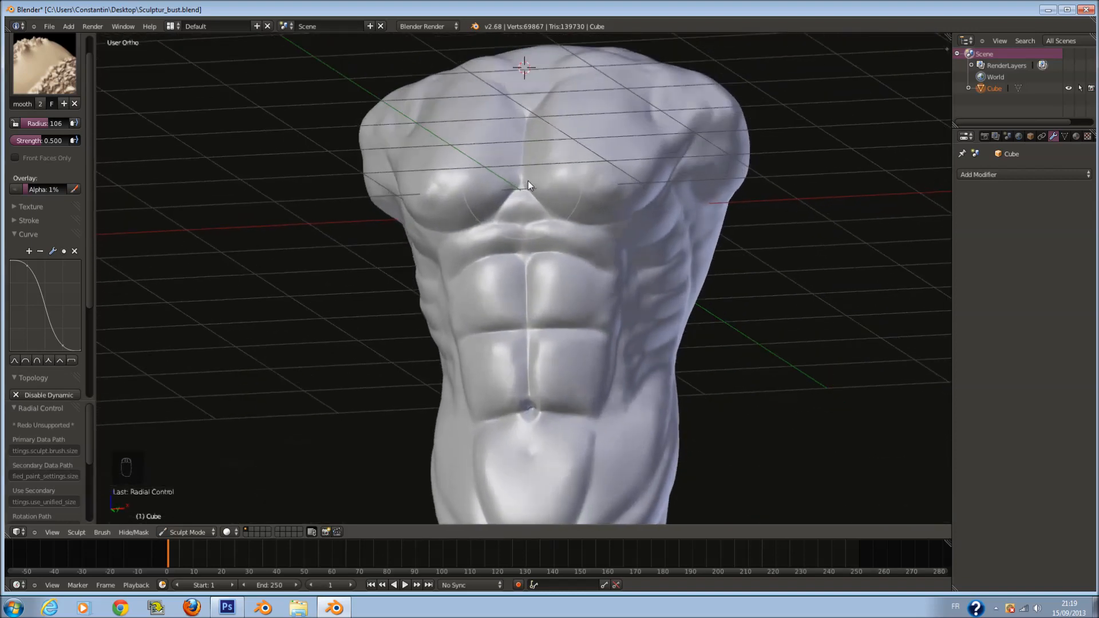
pyautogui.scroll(2, 535, 194)
pyautogui.moveTo(553, 226); pyautogui.dragTo(603, 227, button='middle')
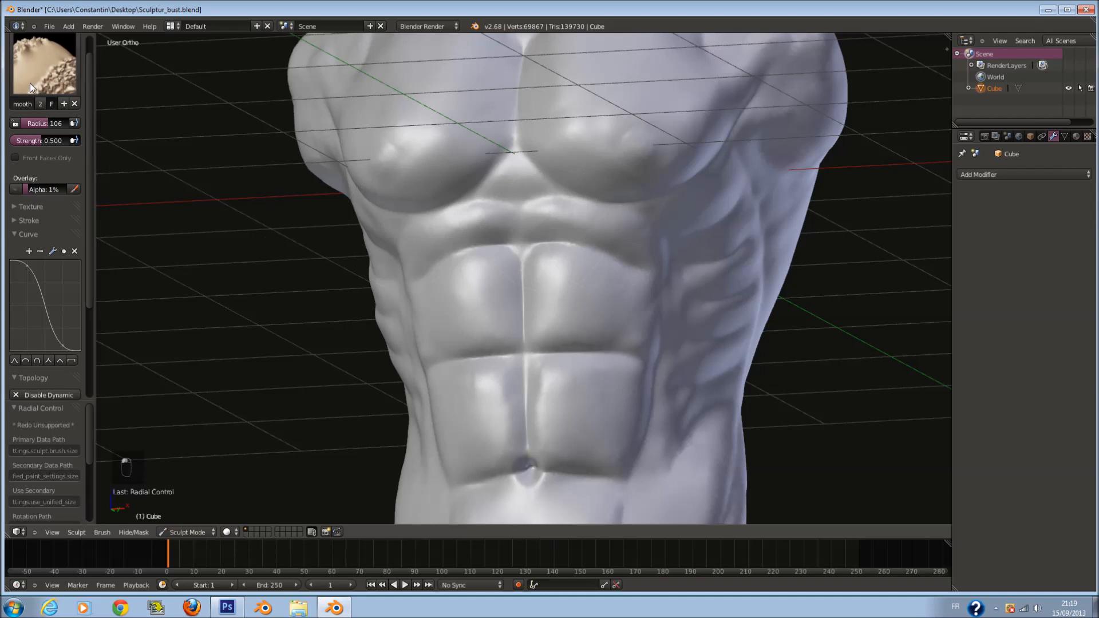
# Step: Select the Clay brush and set its radius to 17
pyautogui.click(63, 62)
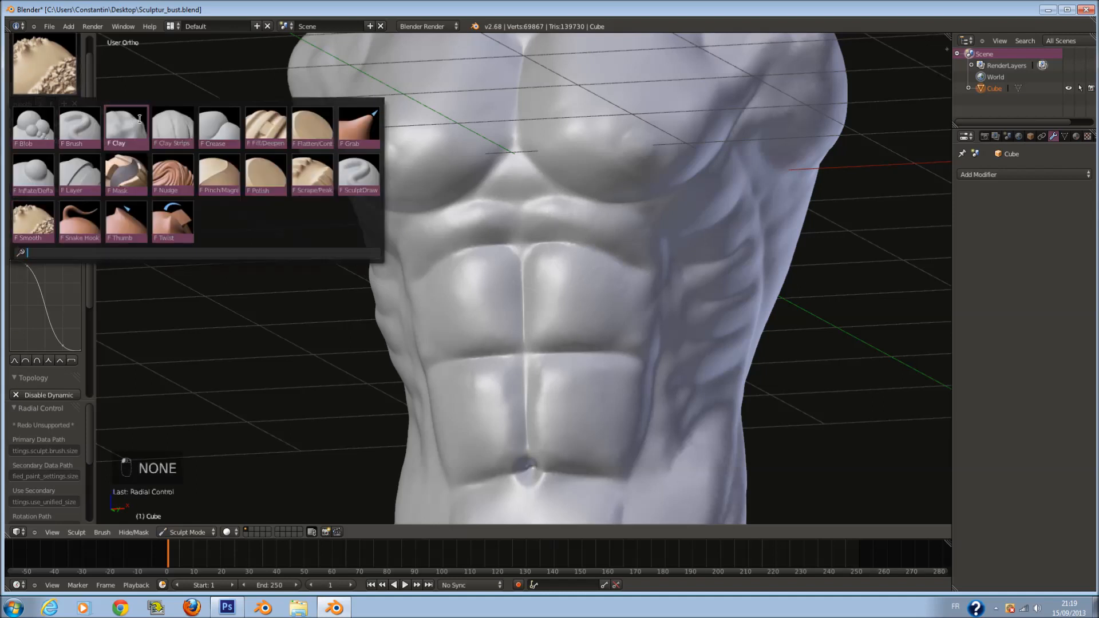
pyautogui.click(127, 129)
pyautogui.scroll(2, 172, 184)
pyautogui.press('f')
pyautogui.click(154, 224)
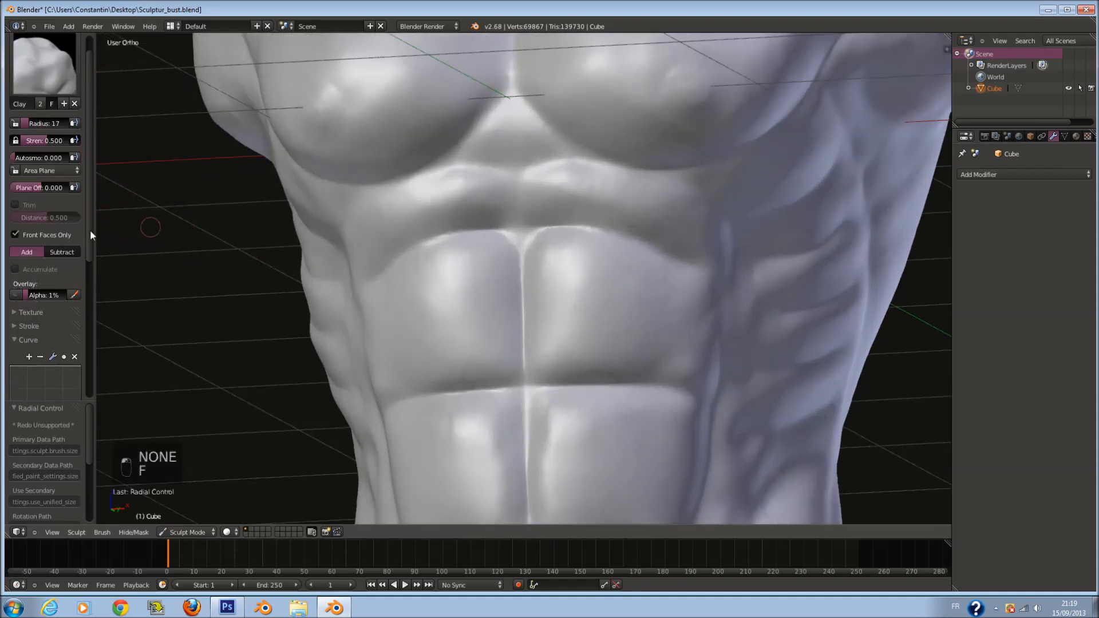
# Step: Turn off X mirror symmetry for sculpting and return to the front view
pyautogui.scroll(-10, 57, 272)
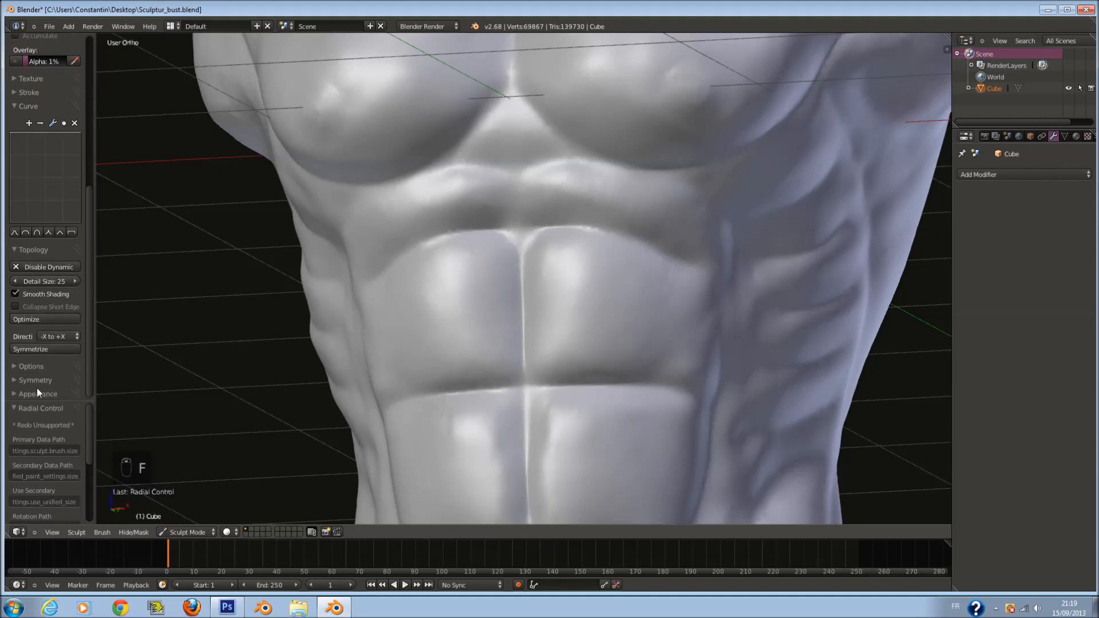
pyautogui.click(35, 380)
pyautogui.scroll(-3, 35, 388)
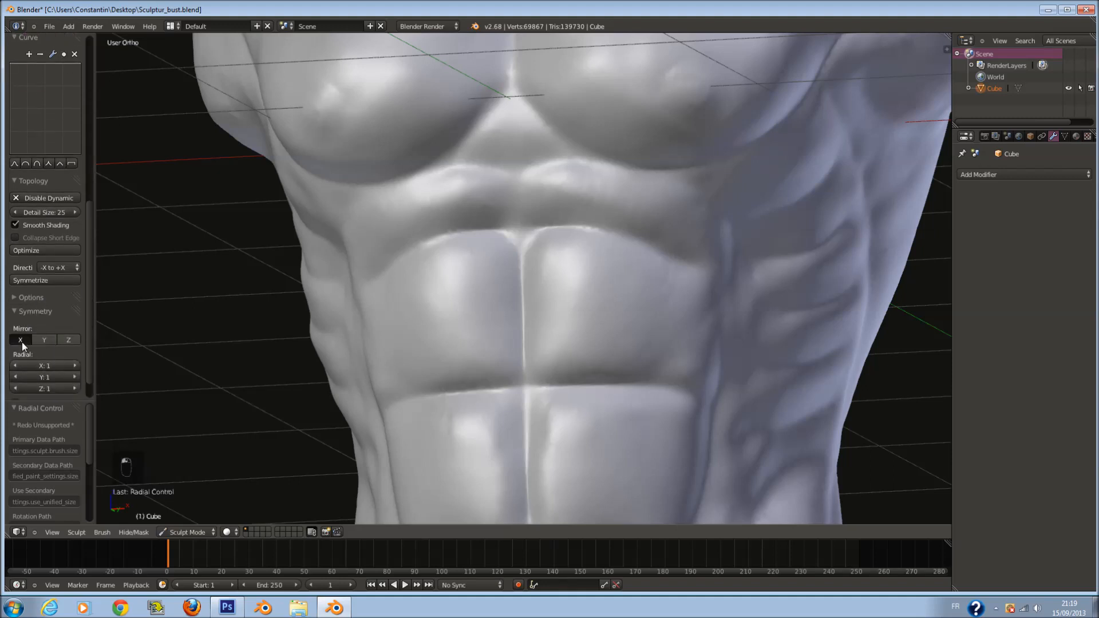
pyautogui.click(21, 341)
pyautogui.press('KP_1')
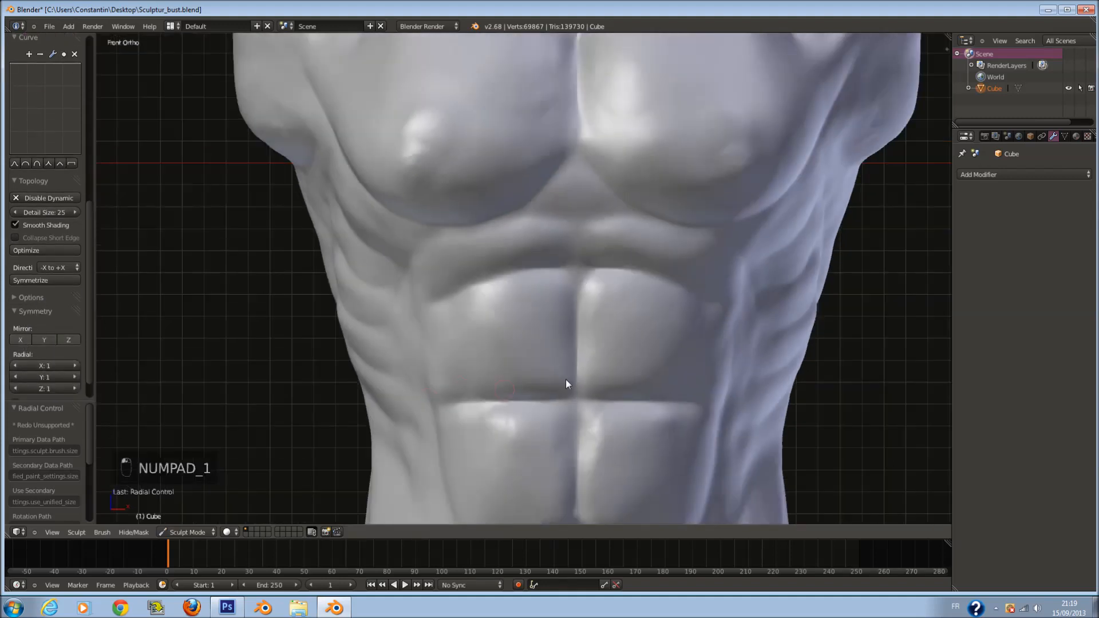
# Step: Draw a raised vein rising diagonally across the model's left lower abdomen with the Brush brush at radius 17
pyautogui.scroll(-2, 573, 395)
pyautogui.keyDown('shift'); pyautogui.scroll(-15, 607, 440); pyautogui.keyUp('shift')
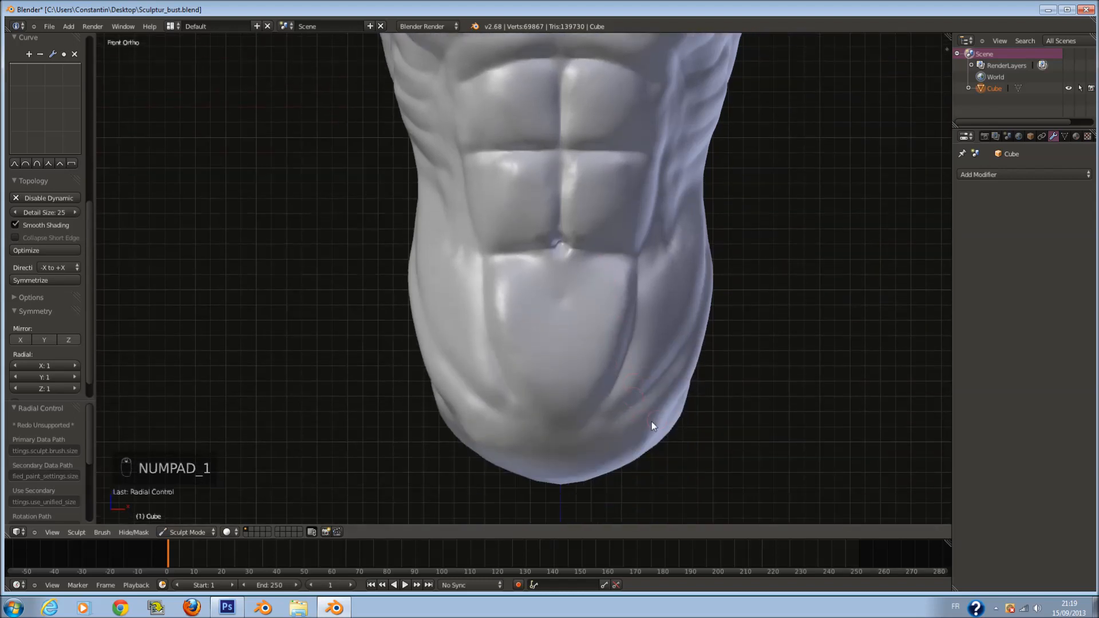
pyautogui.keyDown('ctrl'); pyautogui.scroll(-4, 260, 230); pyautogui.keyUp('ctrl')
pyautogui.scroll(9, 45, 85)
pyautogui.scroll(5, 42, 79)
pyautogui.click(42, 76)
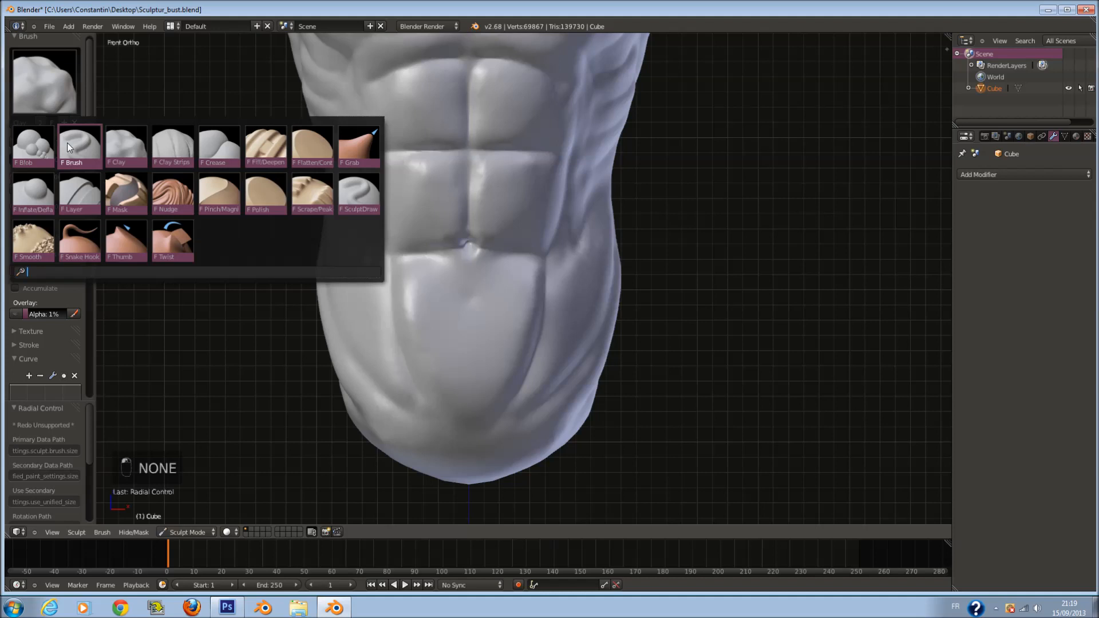
pyautogui.click(67, 147)
pyautogui.keyDown('shift'); pyautogui.scroll(-2, 339, 358); pyautogui.keyUp('shift')
pyautogui.scroll(4, 480, 298)
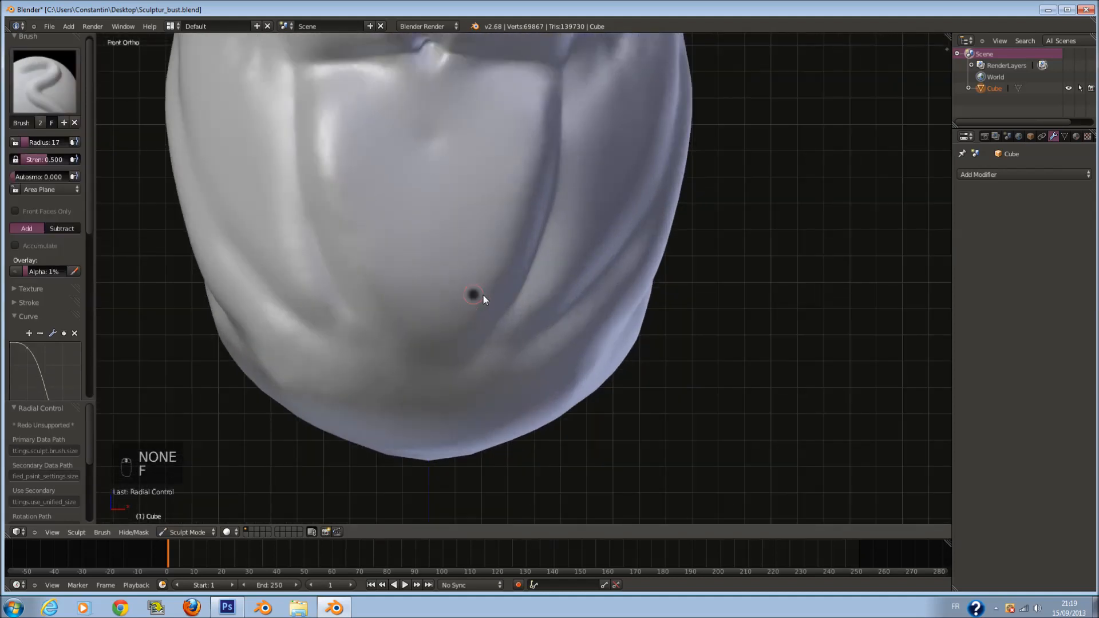
pyautogui.scroll(3, 461, 326)
pyautogui.moveTo(457, 418)
pyautogui.mouseDown()
pyautogui.moveTo(444, 378)
pyautogui.moveTo(474, 295)
pyautogui.moveTo(592, 194)
pyautogui.mouseUp()
pyautogui.moveTo(616, 116); pyautogui.dragTo(583, 193, button='middle')
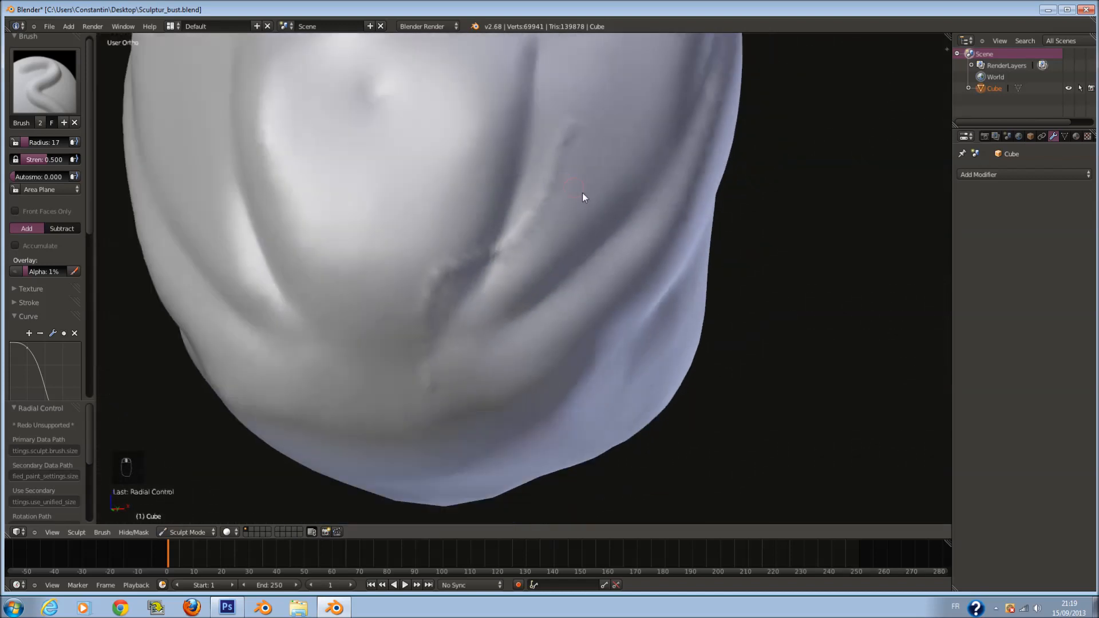
# Step: Go over the vein's lower stem and upper end again to raise them further
pyautogui.scroll(3, 582, 192)
pyautogui.moveTo(456, 427)
pyautogui.mouseDown()
pyautogui.moveTo(442, 351)
pyautogui.moveTo(466, 244)
pyautogui.mouseUp()
pyautogui.moveTo(589, 183); pyautogui.dragTo(654, 58)
pyautogui.scroll(-1, 654, 60)
pyautogui.moveTo(654, 59); pyautogui.dragTo(654, 146, button='middle')
# Step: Set the brush radius to 27 and thicken the vein from its bend up to the upper end
pyautogui.press('f')
pyautogui.click(659, 150)
pyautogui.scroll(3, 646, 166)
pyautogui.scroll(-1, 601, 215)
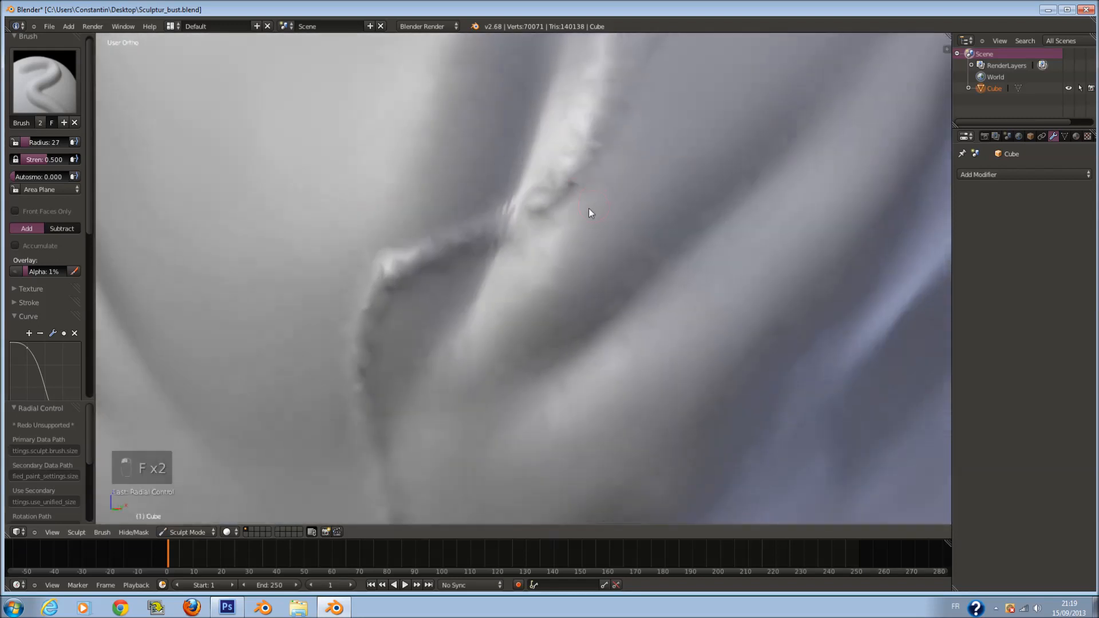
pyautogui.scroll(-3, 390, 430)
pyautogui.scroll(3, 404, 453)
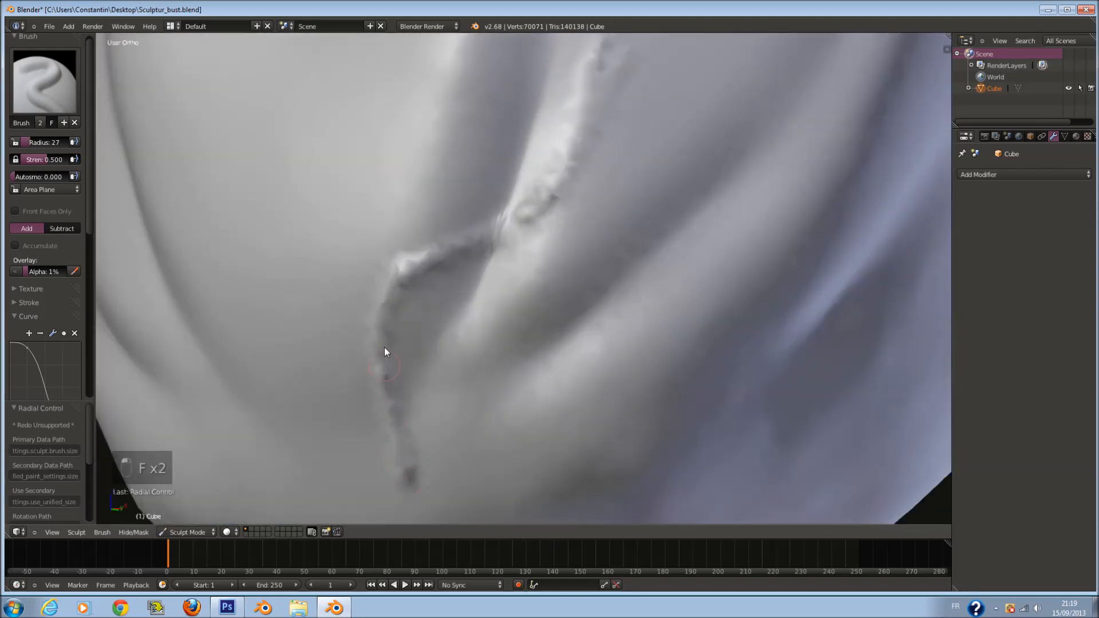
pyautogui.moveTo(513, 203); pyautogui.dragTo(624, 58)
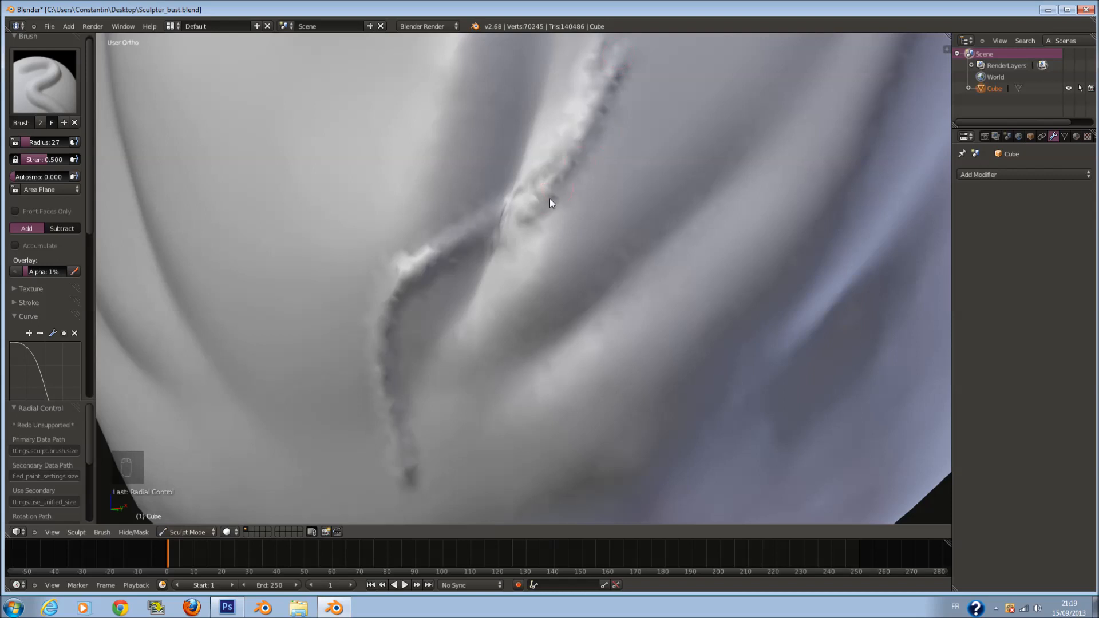
# Step: Add two side branches to the vein, one towards the hip and one towards the navel, and set the radius to 31
pyautogui.moveTo(538, 221); pyautogui.dragTo(701, 63)
pyautogui.moveTo(410, 226); pyautogui.dragTo(324, 93)
pyautogui.press('f')
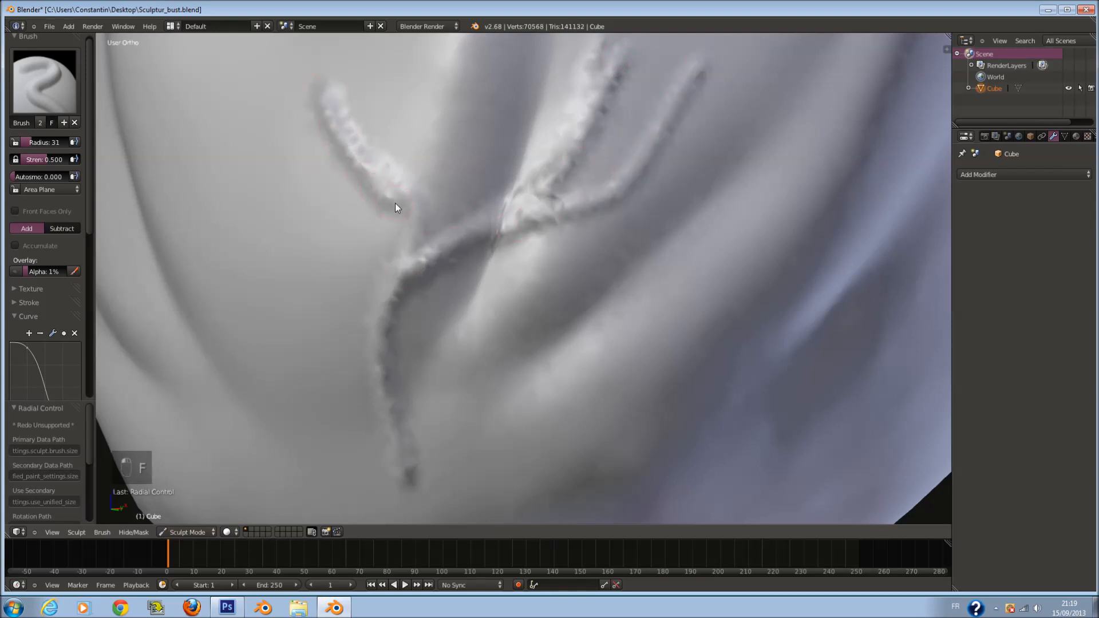
# Step: Trace over the vein's stem and branches with the Clay Strips brush, first at radius 21, then at 35
pyautogui.click(62, 76)
pyautogui.click(185, 146)
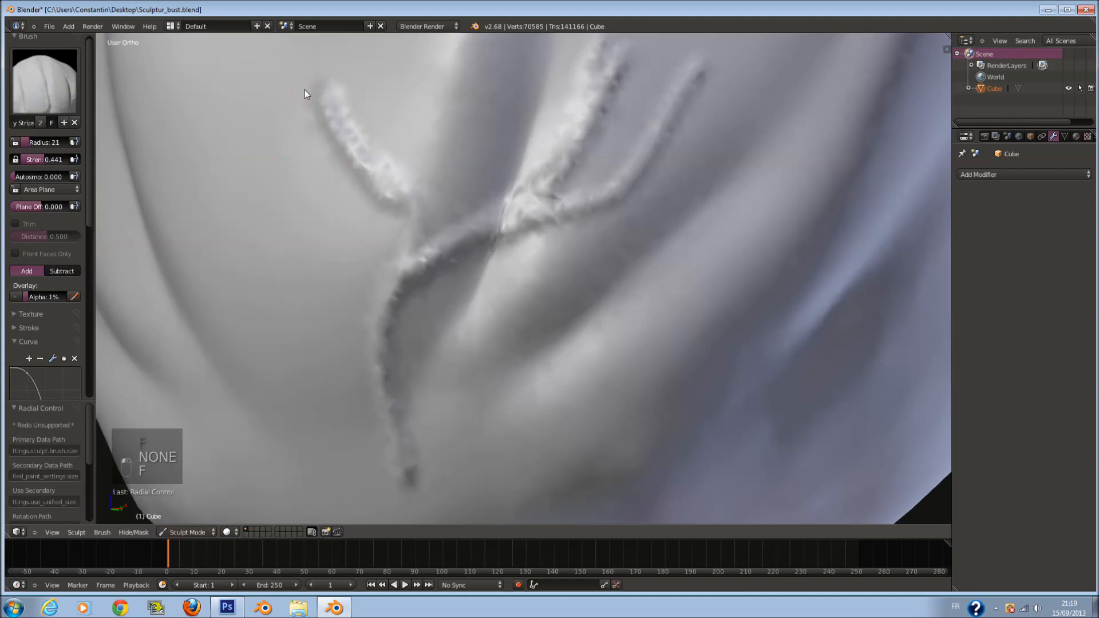
pyautogui.moveTo(322, 89); pyautogui.dragTo(343, 136)
pyautogui.moveTo(377, 361); pyautogui.dragTo(393, 452)
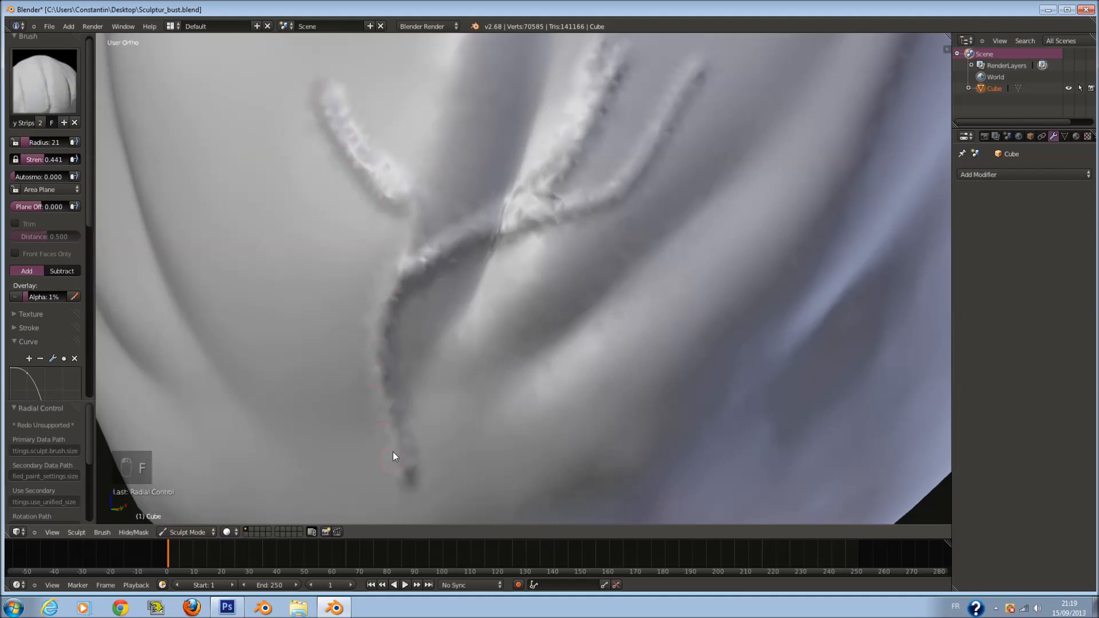
pyautogui.press('f')
pyautogui.click(466, 240)
pyautogui.moveTo(454, 247); pyautogui.dragTo(646, 114)
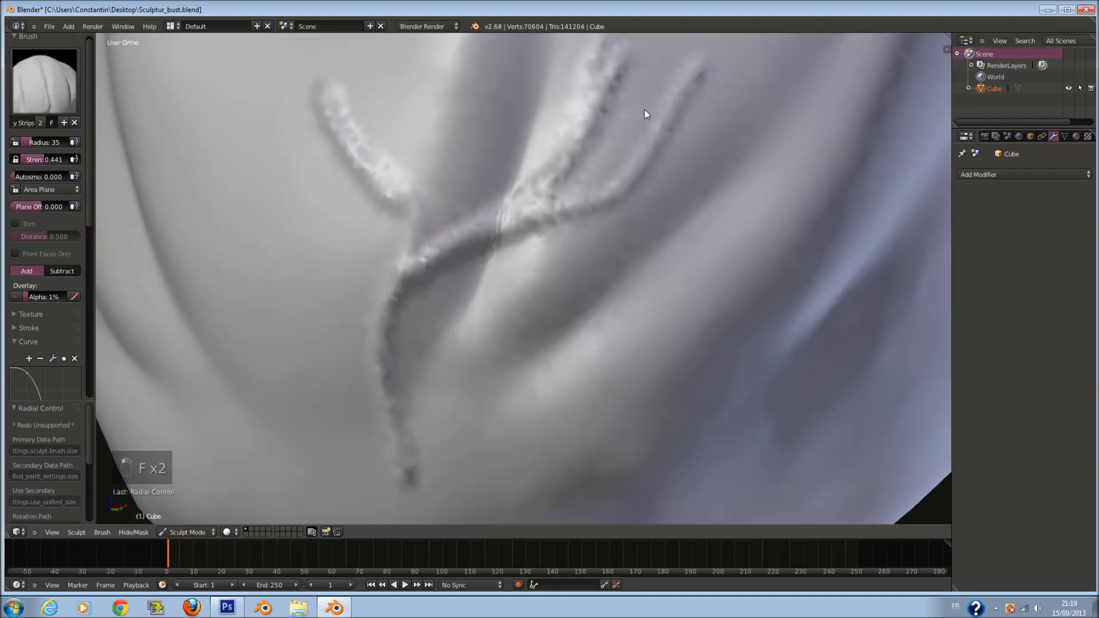
pyautogui.moveTo(593, 86); pyautogui.dragTo(602, 45)
# Step: Build up the vein's upper branches with the Clay Strips brush at radius 41
pyautogui.press('f')
pyautogui.click(590, 199)
pyautogui.scroll(1, 573, 203)
pyautogui.moveTo(573, 203); pyautogui.dragTo(567, 229, button='middle')
pyautogui.scroll(2, 566, 230)
pyautogui.press('f')
pyautogui.click(573, 239)
pyautogui.moveTo(473, 363); pyautogui.dragTo(636, 63)
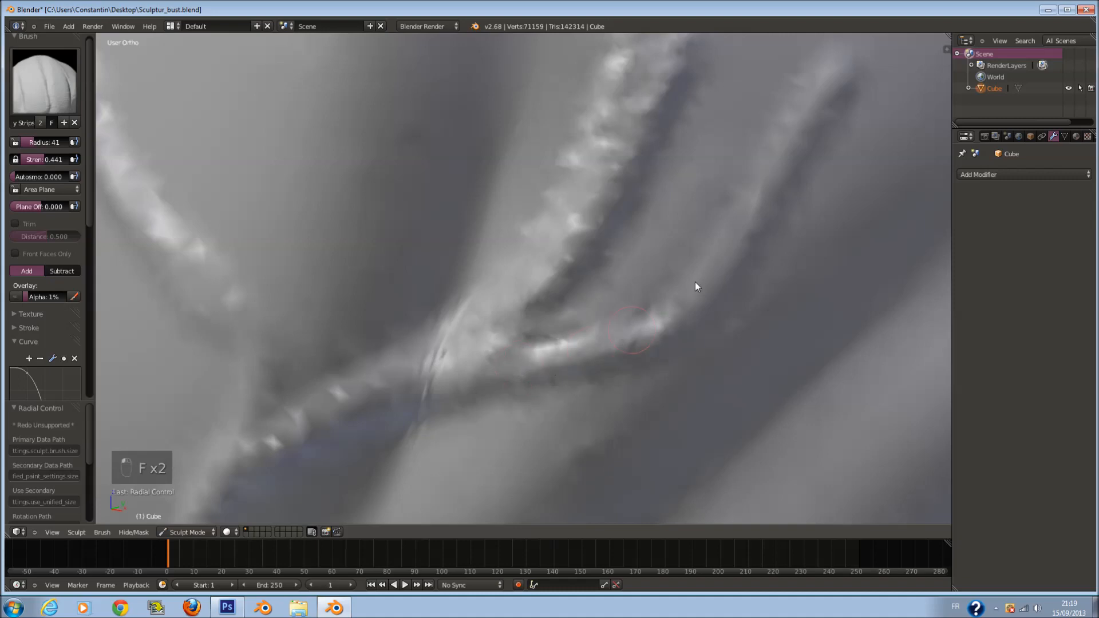
# Step: Try to smooth the vein's lower stem with the Smooth brush at radius 87, and undo the stroke
pyautogui.scroll(-4, 575, 355)
pyautogui.scroll(-2, 575, 355)
pyautogui.moveTo(575, 354); pyautogui.dragTo(625, 269, button='middle')
pyautogui.click(46, 81)
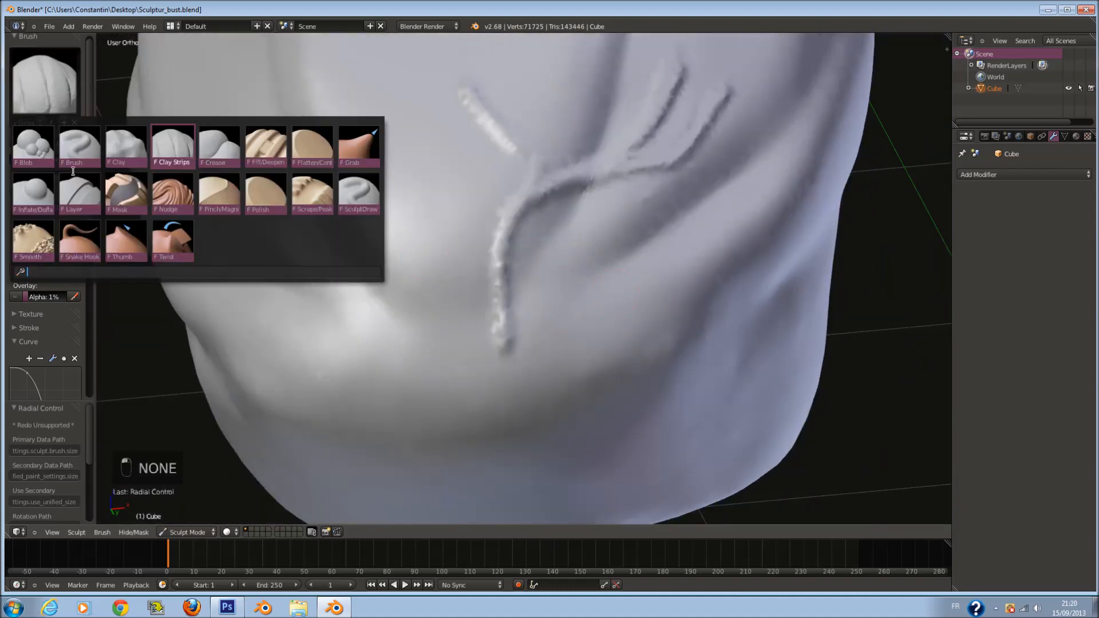
pyautogui.click(80, 240)
pyautogui.scroll(1, 514, 209)
pyautogui.press('f')
pyautogui.click(526, 215)
pyautogui.moveTo(499, 230); pyautogui.dragTo(502, 316)
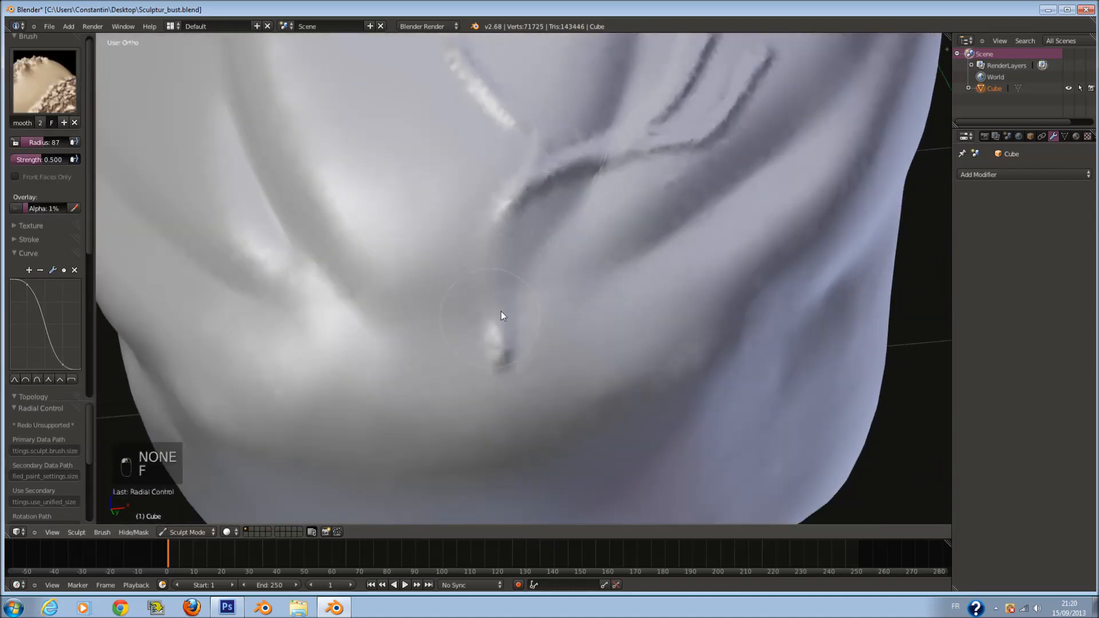
pyautogui.hotkey('ctrl', 'z')
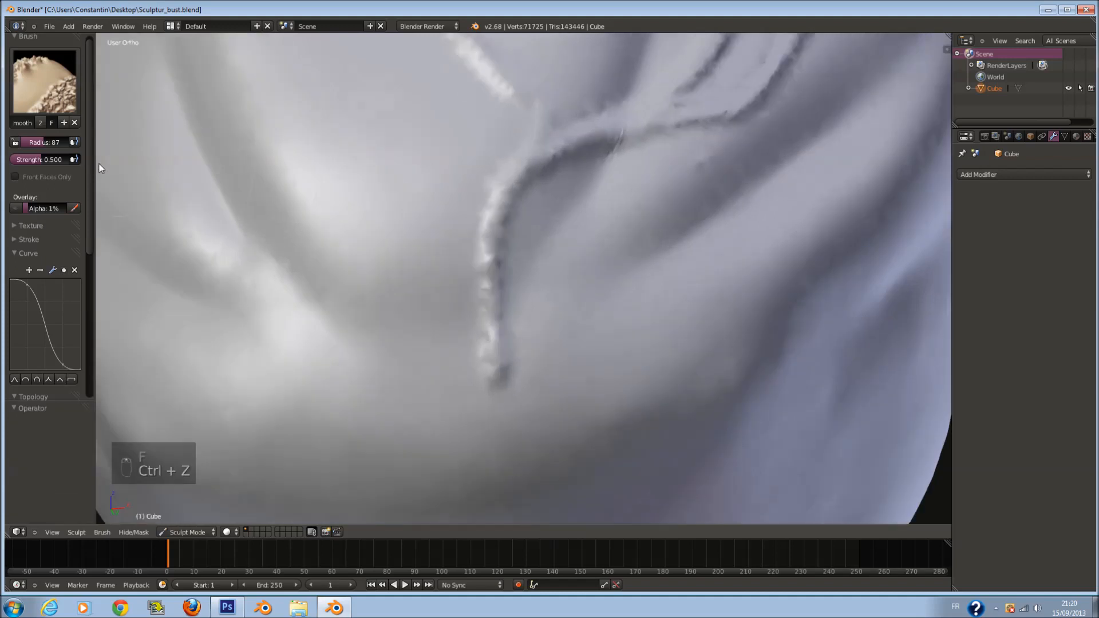
# Step: Soften the vein and its branches with the Smooth brush at strength 0.121, enlarging the radius to 166
pyautogui.scroll(-2, 465, 195)
pyautogui.press('f')
pyautogui.click(584, 169)
pyautogui.moveTo(691, 89)
pyautogui.mouseDown()
pyautogui.moveTo(501, 229)
pyautogui.moveTo(589, 190)
pyautogui.moveTo(489, 292)
pyautogui.moveTo(471, 88)
pyautogui.moveTo(490, 290)
pyautogui.moveTo(651, 186)
pyautogui.moveTo(481, 165)
pyautogui.moveTo(700, 82)
pyautogui.mouseUp()
pyautogui.moveTo(699, 83); pyautogui.dragTo(664, 159, button='middle')
pyautogui.scroll(2, 665, 161)
pyautogui.press('f')
pyautogui.click(657, 158)
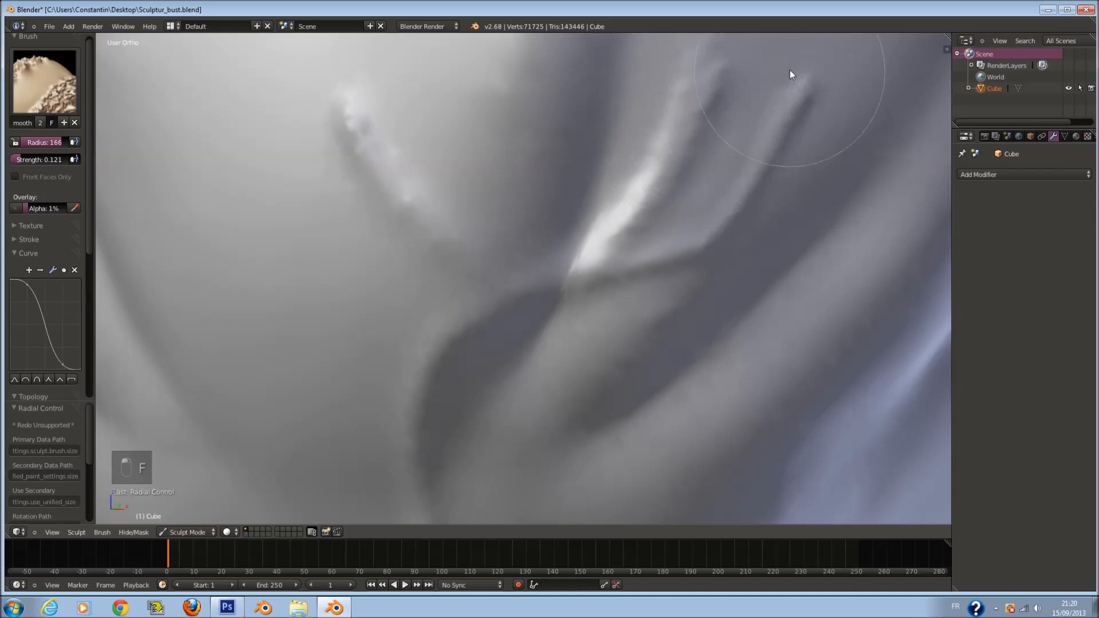
# Step: Rebuild the vein's stem and branches with the Clay Strips brush at radius 20
pyautogui.click(53, 92)
pyautogui.click(173, 147)
pyautogui.press('f')
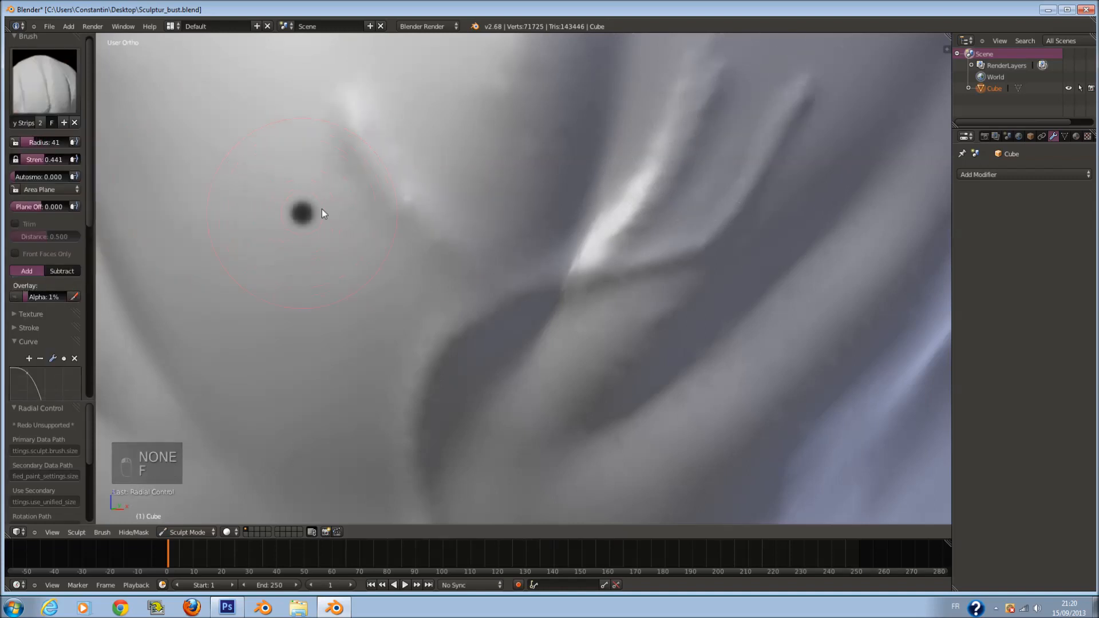
pyautogui.click(313, 210)
pyautogui.moveTo(334, 268); pyautogui.dragTo(337, 270, button='middle')
pyautogui.scroll(-1, 337, 271)
pyautogui.scroll(1, 373, 320)
pyautogui.scroll(-1, 377, 324)
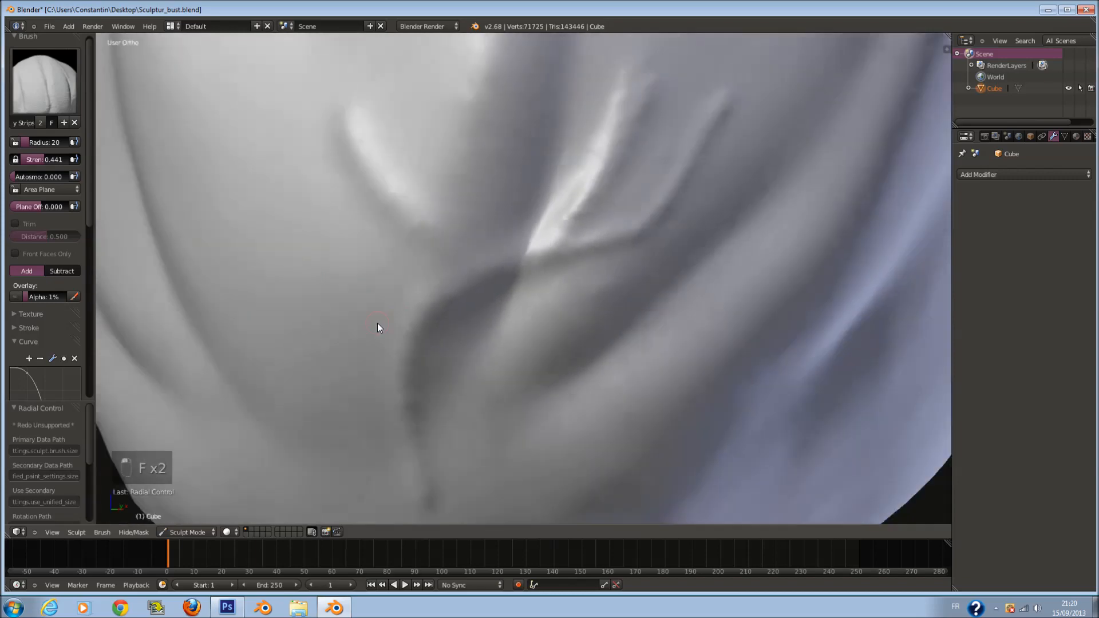
pyautogui.moveTo(421, 503); pyautogui.dragTo(406, 378)
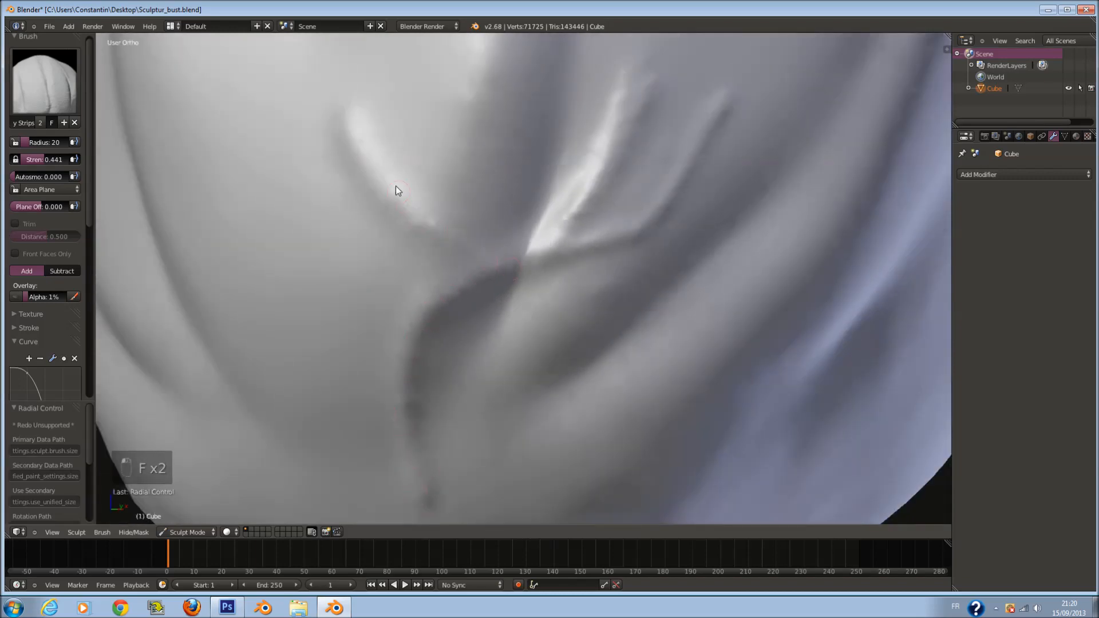
pyautogui.moveTo(354, 108)
pyautogui.mouseDown()
pyautogui.moveTo(512, 266)
pyautogui.moveTo(642, 69)
pyautogui.moveTo(542, 243)
pyautogui.moveTo(640, 234)
pyautogui.moveTo(722, 104)
pyautogui.moveTo(634, 244)
pyautogui.mouseUp()
# Step: Smooth the vein from its stem into the upper branches with the Smooth brush at radius 63
pyautogui.press('f')
pyautogui.click(529, 269)
pyautogui.click(44, 79)
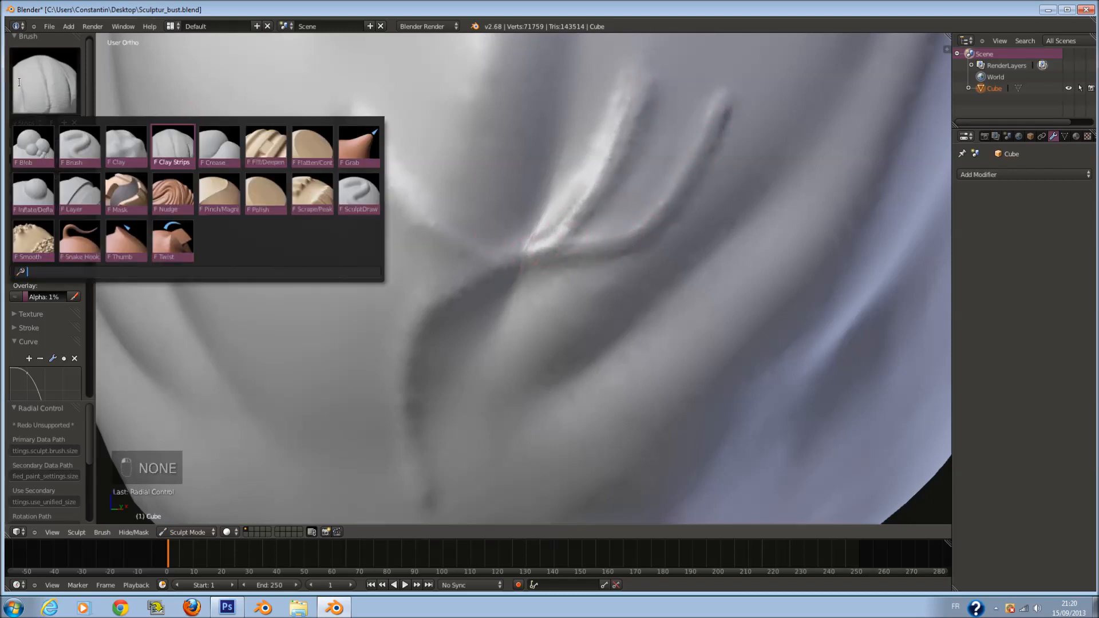
pyautogui.click(34, 240)
pyautogui.moveTo(421, 324)
pyautogui.mouseDown()
pyautogui.moveTo(404, 433)
pyautogui.moveTo(576, 213)
pyautogui.moveTo(626, 75)
pyautogui.mouseUp()
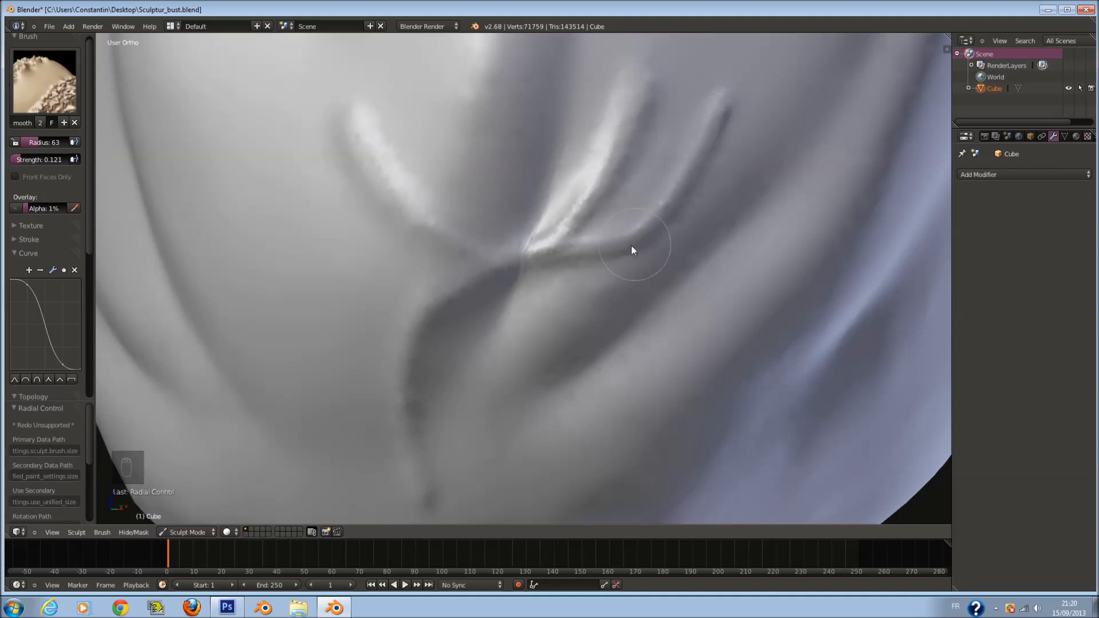
# Step: Flatten the vein's branches and lower stem into the abdomen with the Polish brush
pyautogui.scroll(-5, 582, 332)
pyautogui.press('f')
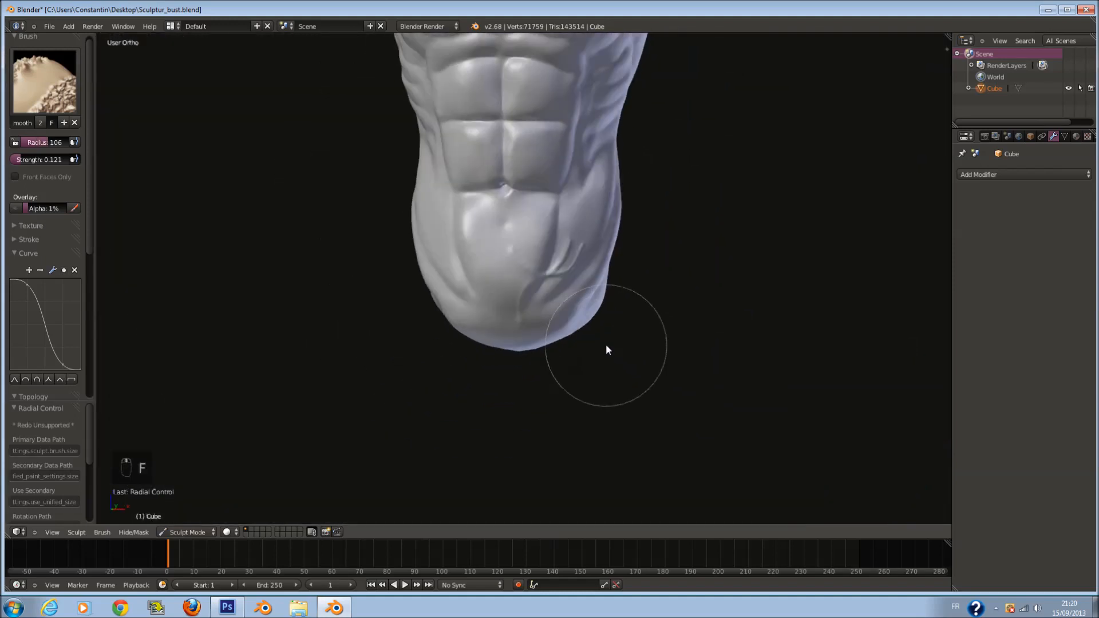
pyautogui.click(606, 344)
pyautogui.scroll(3, 606, 344)
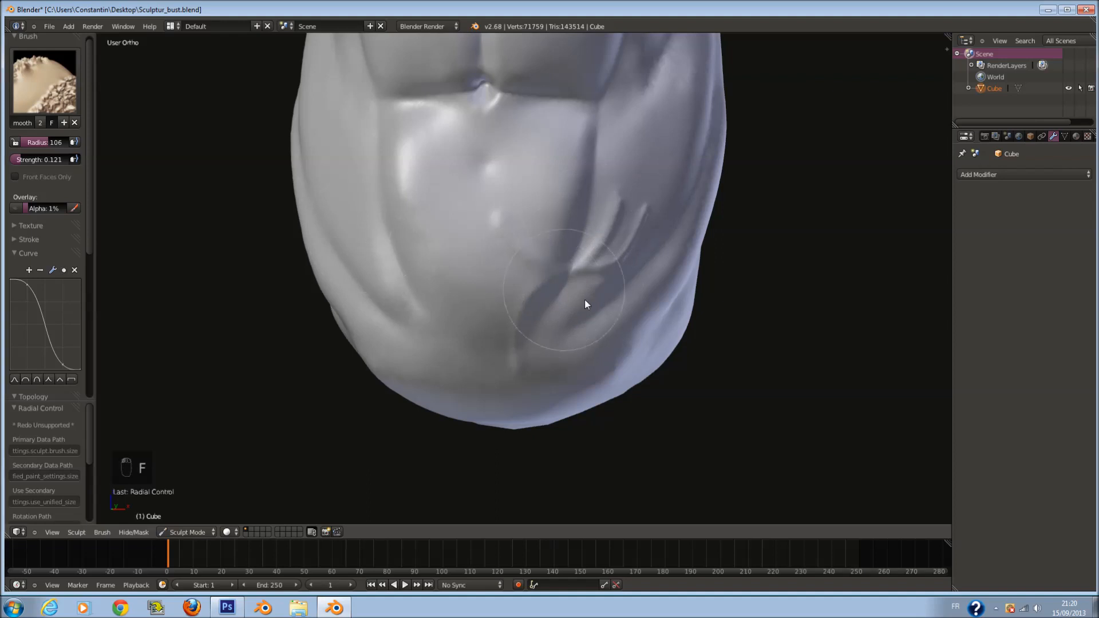
pyautogui.scroll(4, 580, 298)
pyautogui.click(45, 79)
pyautogui.click(265, 192)
pyautogui.press('f')
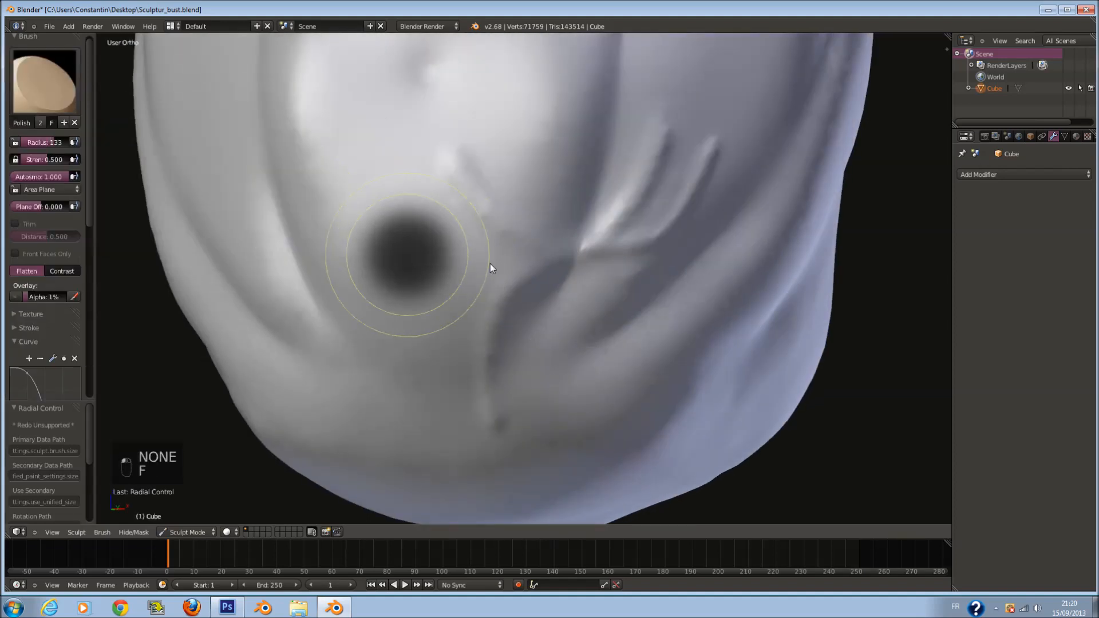
pyautogui.click(490, 264)
pyautogui.moveTo(725, 163)
pyautogui.mouseDown()
pyautogui.moveTo(699, 147)
pyautogui.moveTo(718, 154)
pyautogui.mouseUp()
pyautogui.moveTo(467, 373)
pyautogui.mouseDown()
pyautogui.moveTo(494, 410)
pyautogui.moveTo(498, 331)
pyautogui.mouseUp()
# Step: Draw a vein down the side of the abdomen in front of the ribs with the Clay Strips brush at radius 24
pyautogui.scroll(-8, 498, 336)
pyautogui.moveTo(568, 322); pyautogui.dragTo(473, 302, button='middle')
pyautogui.click(54, 100)
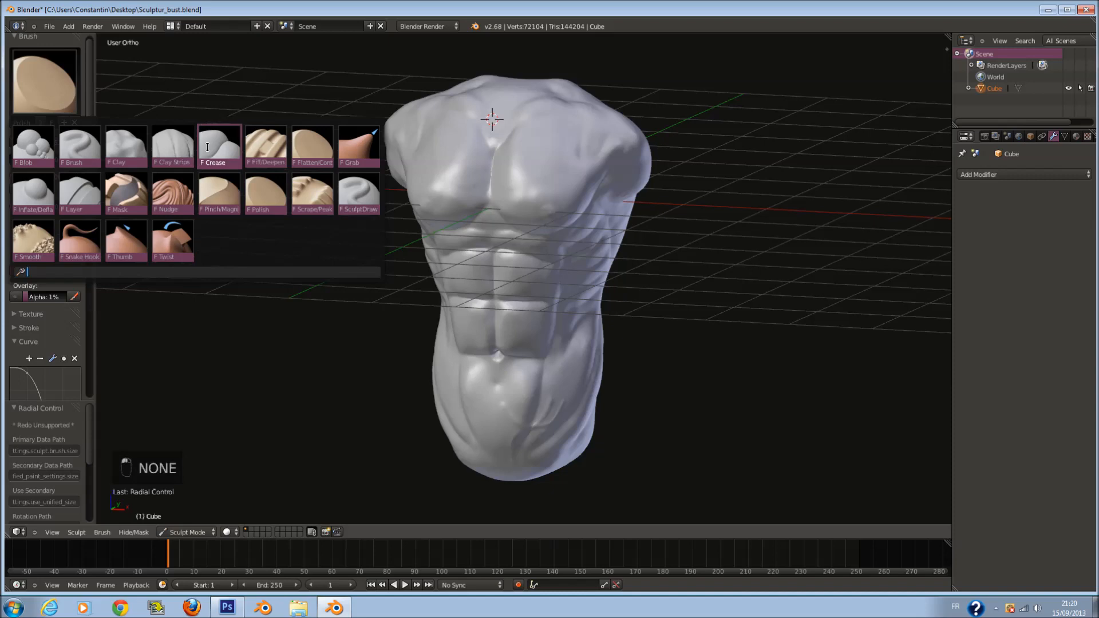
pyautogui.click(78, 147)
pyautogui.click(45, 86)
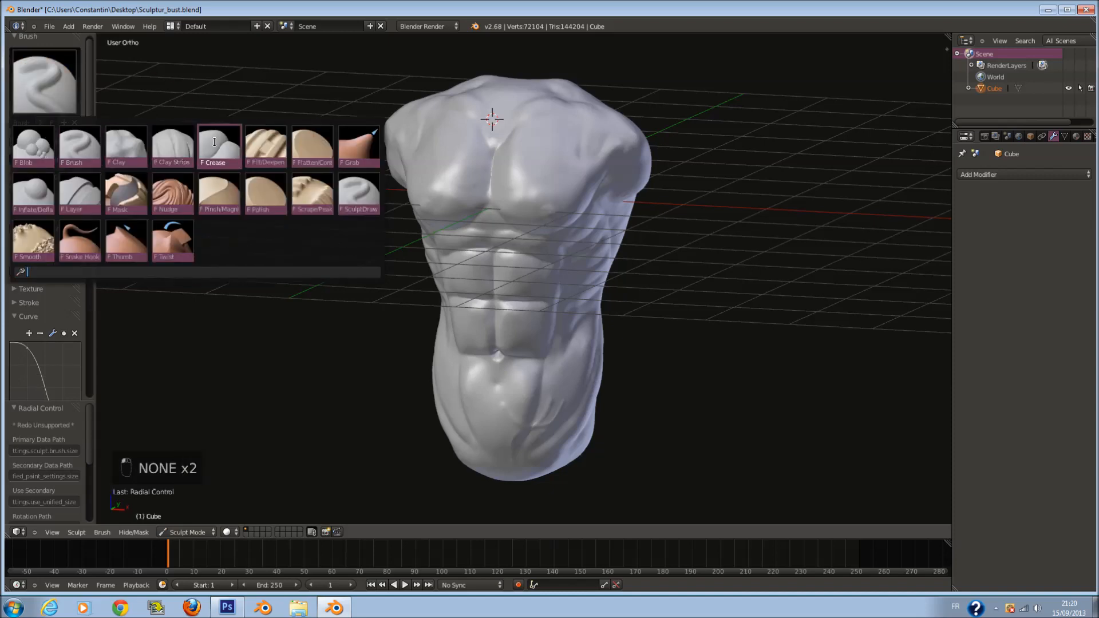
pyautogui.click(174, 147)
pyautogui.moveTo(669, 371); pyautogui.dragTo(628, 340, button='middle')
pyautogui.scroll(8, 628, 341)
pyautogui.press('f')
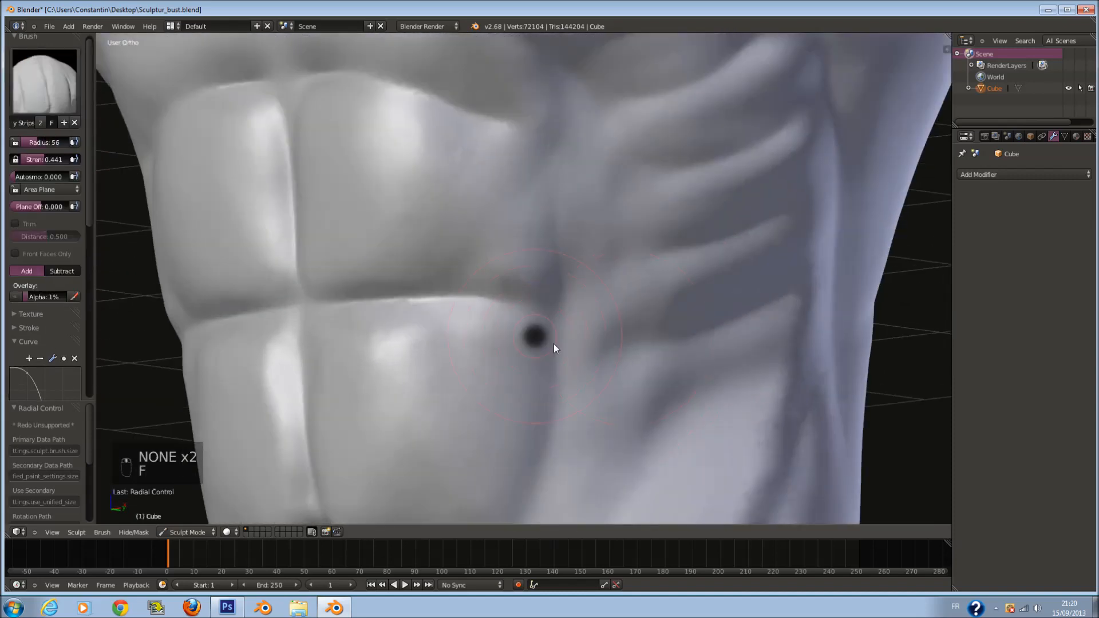
pyautogui.click(545, 344)
pyautogui.moveTo(547, 344); pyautogui.dragTo(557, 321, button='middle')
pyautogui.scroll(1, 559, 322)
pyautogui.scroll(-1, 569, 326)
pyautogui.press('f')
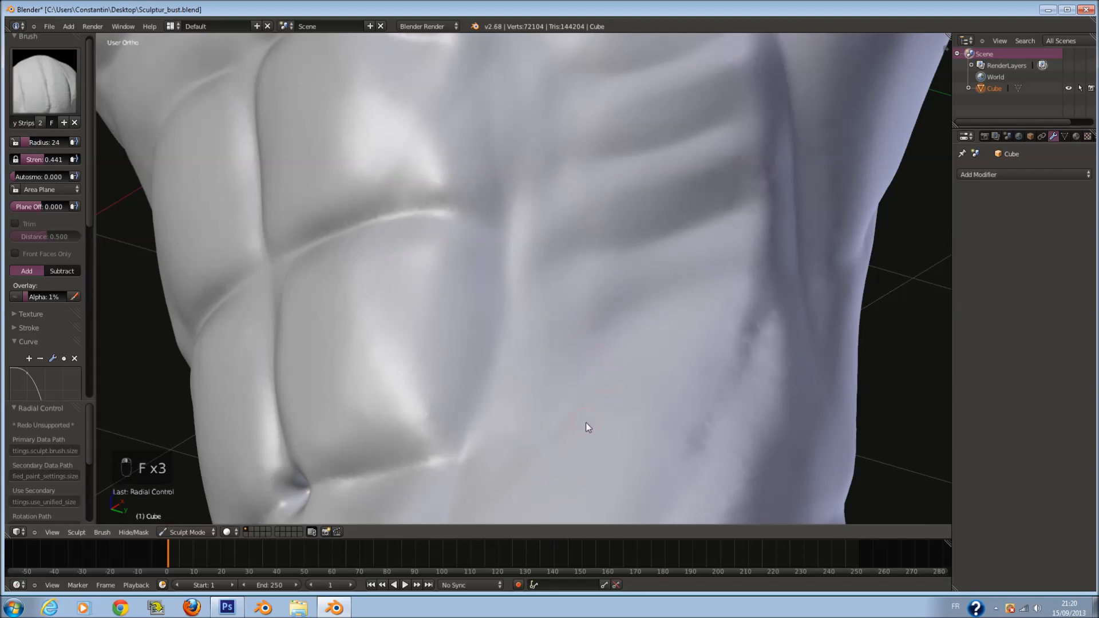
pyautogui.moveTo(557, 41)
pyautogui.mouseDown()
pyautogui.moveTo(566, 216)
pyautogui.moveTo(544, 88)
pyautogui.moveTo(582, 276)
pyautogui.mouseUp()
# Step: Set the Clay Strips radius to 33 and extend the side vein downwards across the oblique muscle
pyautogui.press('f')
pyautogui.click(588, 473)
pyautogui.moveTo(602, 395); pyautogui.dragTo(598, 320, button='middle')
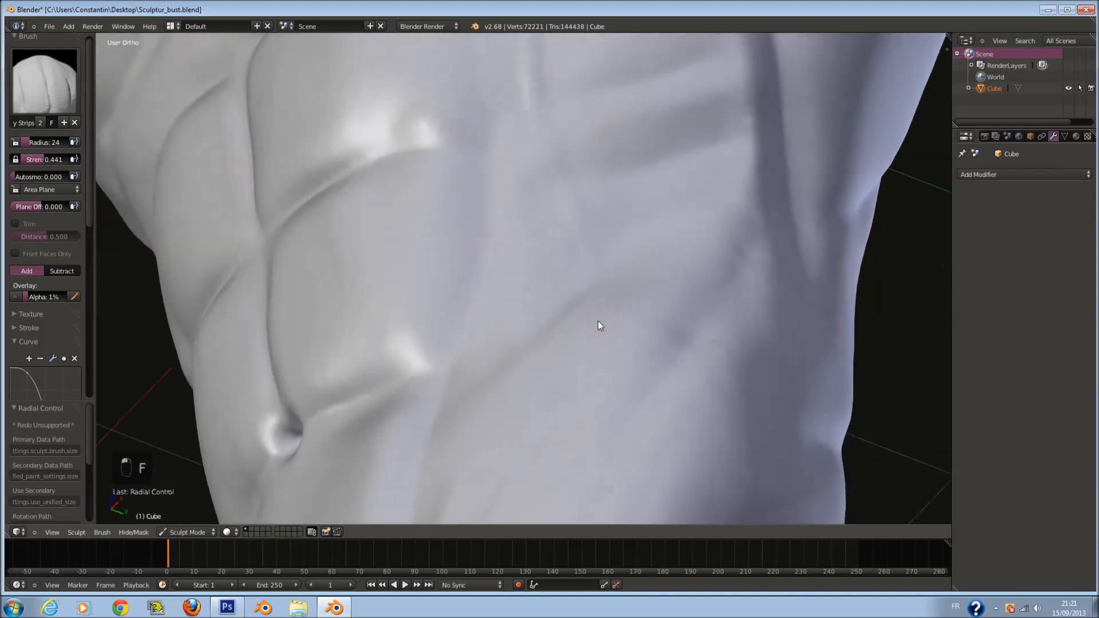
pyautogui.scroll(2, 598, 321)
pyautogui.press('f')
pyautogui.click(607, 344)
pyautogui.scroll(-1, 578, 412)
pyautogui.press('f')
pyautogui.click(566, 441)
pyautogui.moveTo(567, 159); pyautogui.dragTo(599, 322)
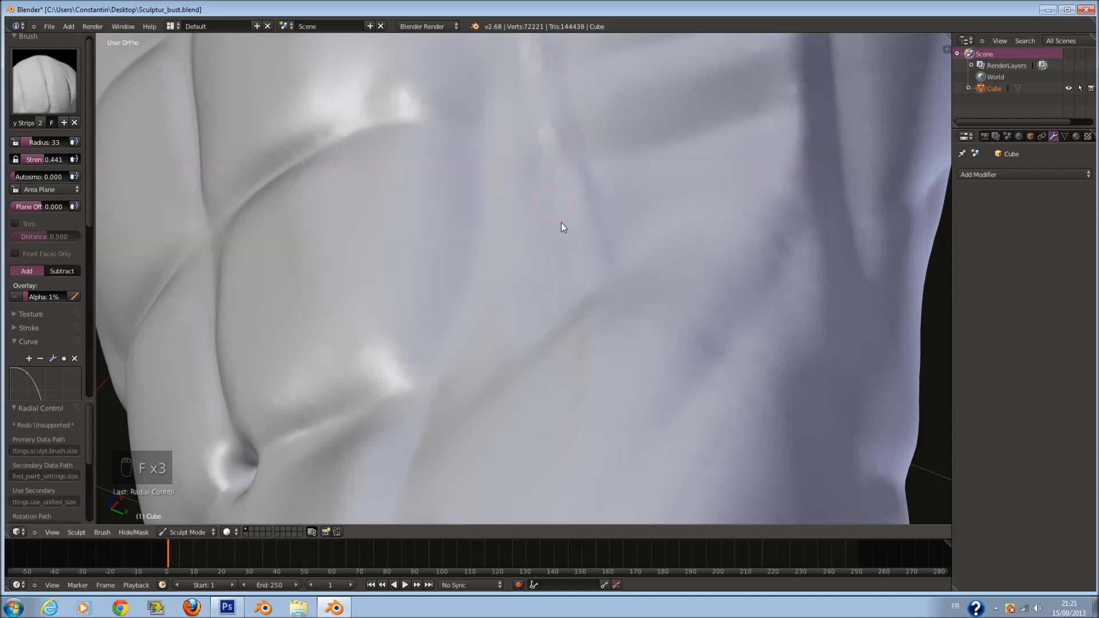
# Step: Build up the side vein from in front of the ribs down over the oblique with the Clay Strips brush
pyautogui.moveTo(549, 63); pyautogui.dragTo(602, 322)
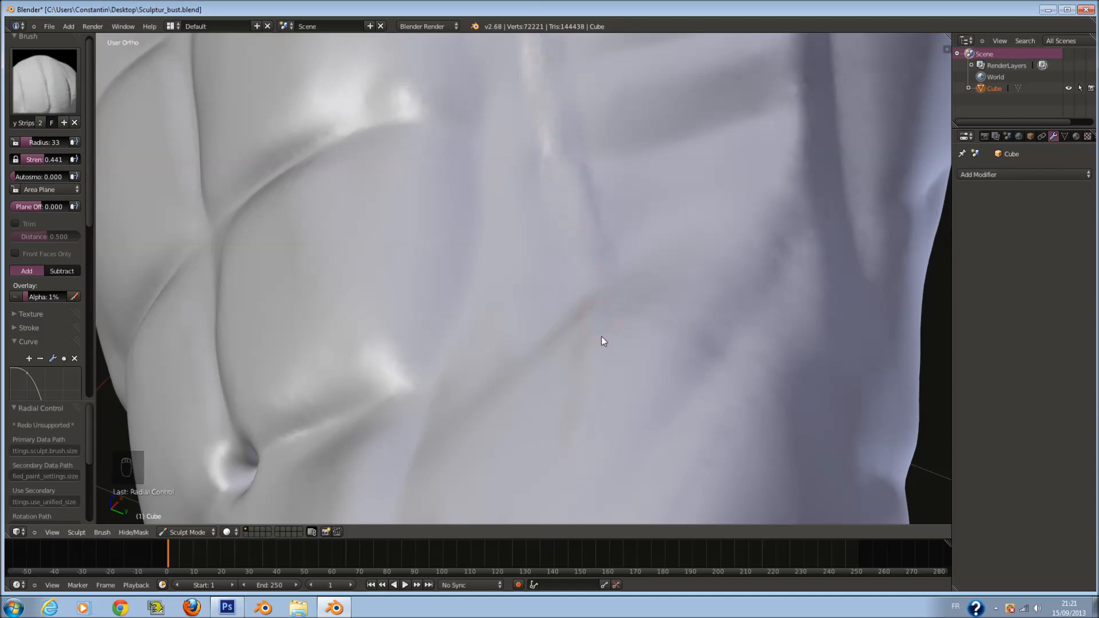
pyautogui.scroll(-4, 588, 344)
pyautogui.moveTo(588, 335); pyautogui.dragTo(616, 333, button='middle')
pyautogui.scroll(1, 616, 334)
pyautogui.press('f')
pyautogui.click(612, 334)
pyautogui.moveTo(624, 397)
pyautogui.mouseDown()
pyautogui.moveTo(630, 283)
pyautogui.moveTo(523, 99)
pyautogui.mouseUp()
# Step: Blend the side vein into the abdomen with the Smooth brush, using radius 66 and 96 at strength 0.121
pyautogui.click(73, 100)
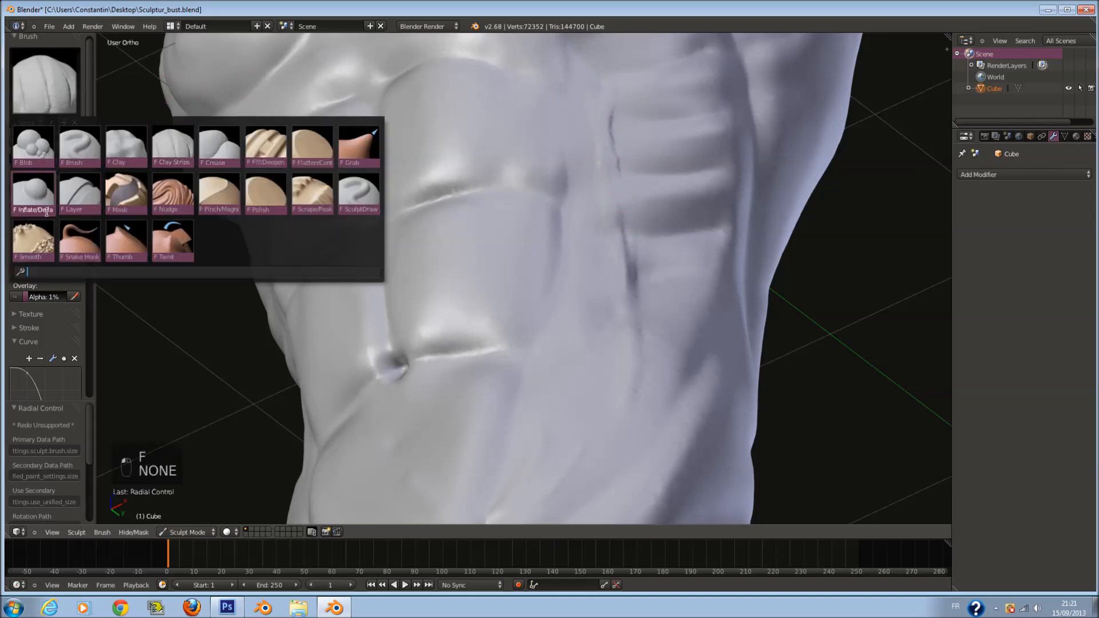
pyautogui.click(33, 239)
pyautogui.scroll(-2, 472, 226)
pyautogui.moveTo(473, 225); pyautogui.dragTo(427, 303, button='middle')
pyautogui.scroll(1, 427, 303)
pyautogui.press('f')
pyautogui.click(493, 401)
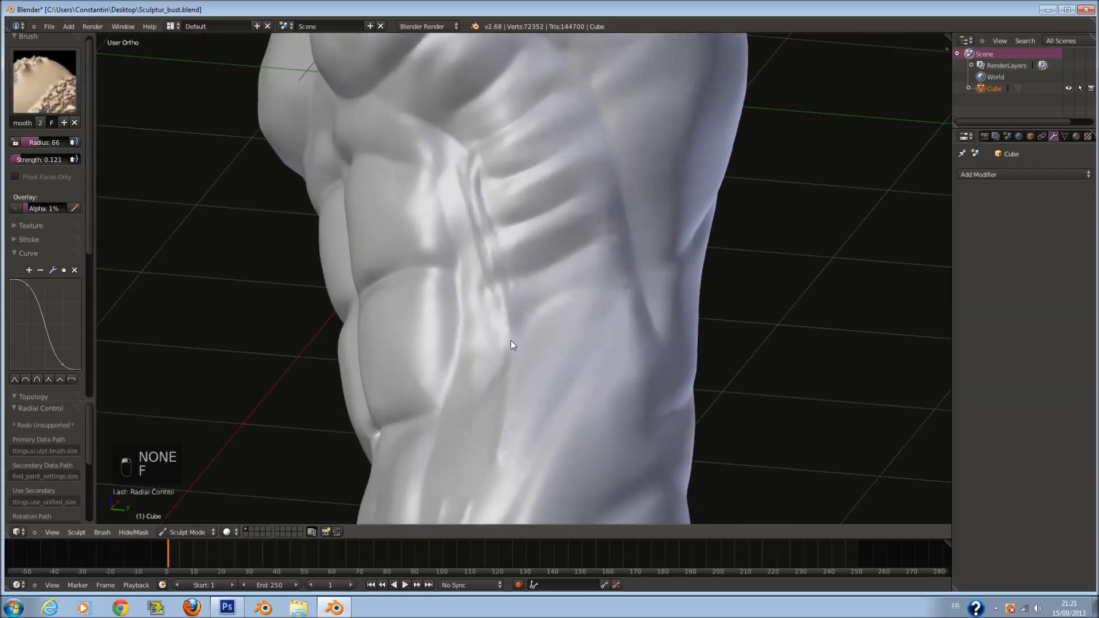
pyautogui.scroll(-3, 398, 323)
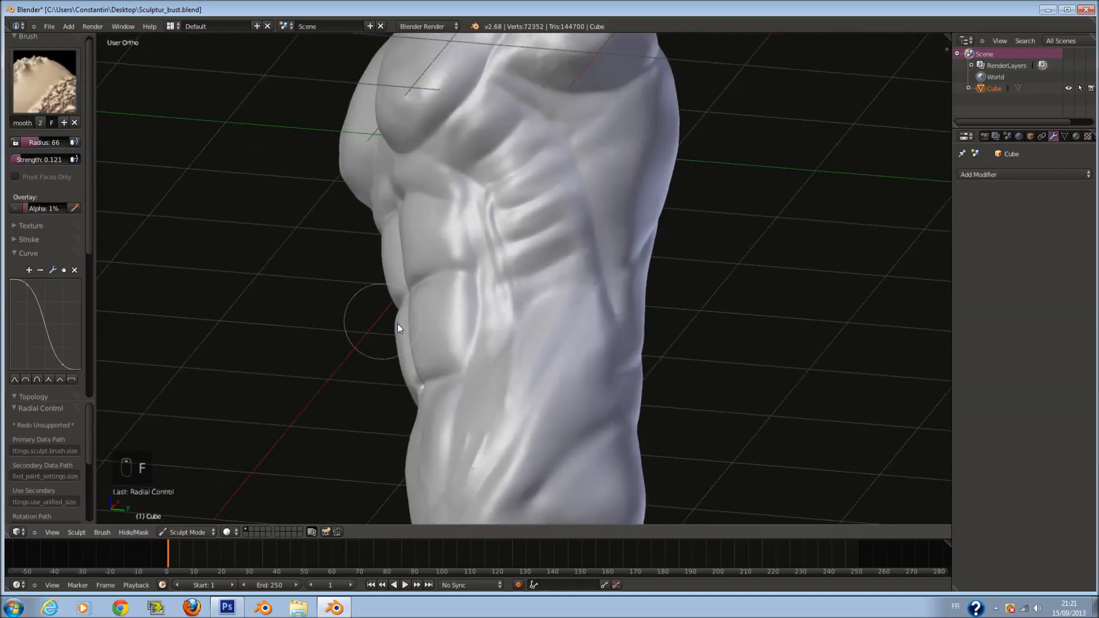
pyautogui.moveTo(398, 323)
pyautogui.mouseDown(button='middle')
pyautogui.moveTo(493, 340)
pyautogui.moveTo(361, 261)
pyautogui.mouseUp(button='middle')
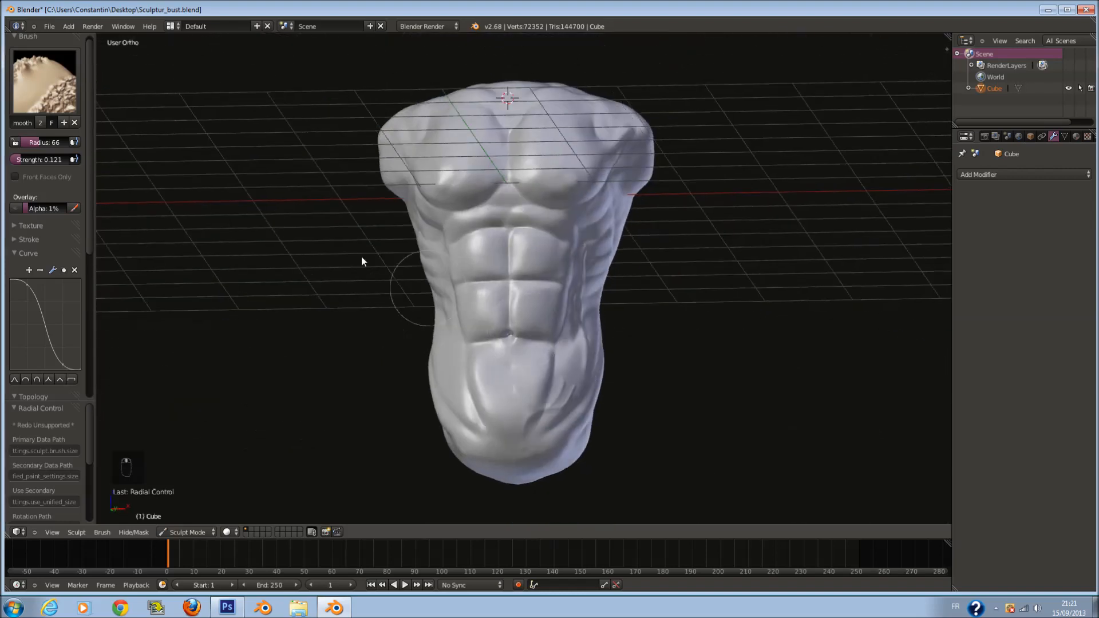
pyautogui.scroll(4, 630, 309)
pyautogui.press('f')
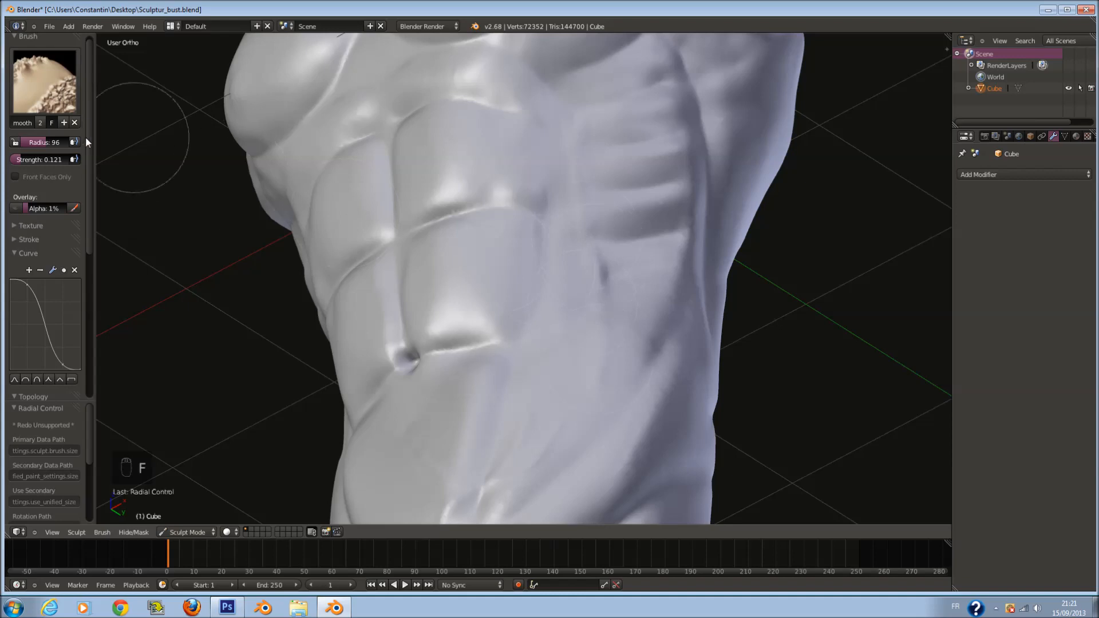
# Step: Draw a curved vein across one pectoral muscle with the Clay Strips brush at radius 30
pyautogui.press('space')
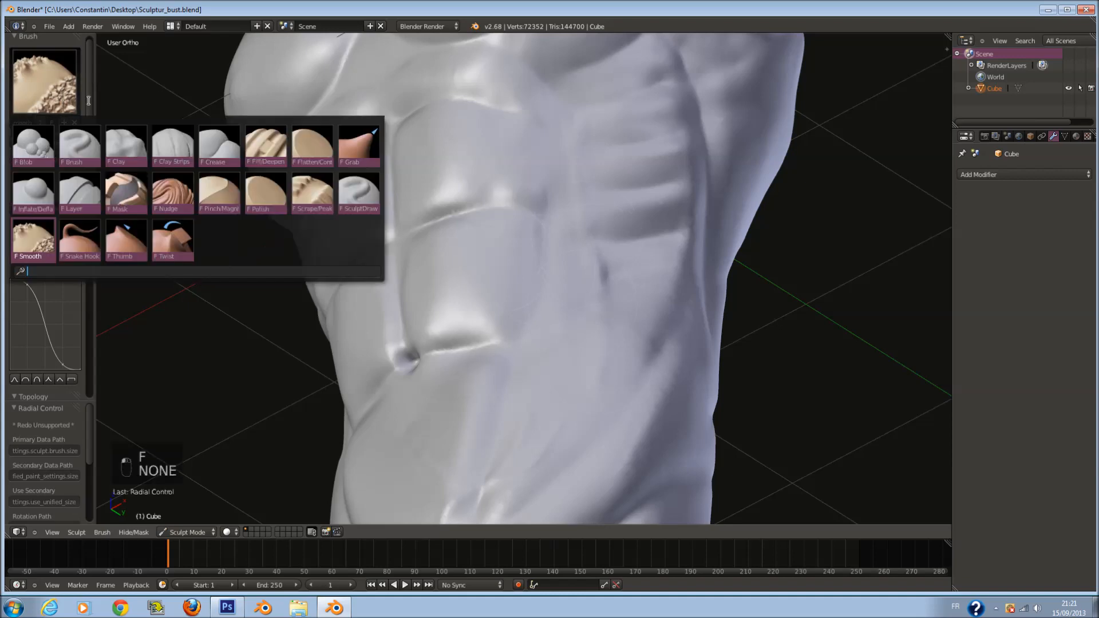
pyautogui.click(157, 150)
pyautogui.press('f')
pyautogui.click(467, 269)
pyautogui.moveTo(468, 273)
pyautogui.mouseDown(button='middle')
pyautogui.moveTo(533, 277)
pyautogui.moveTo(508, 260)
pyautogui.moveTo(400, 237)
pyautogui.mouseUp(button='middle')
pyautogui.scroll(2, 408, 223)
pyautogui.moveTo(421, 195); pyautogui.dragTo(402, 222, button='middle')
pyautogui.press('f')
pyautogui.click(400, 221)
pyautogui.press('f')
pyautogui.click(408, 228)
pyautogui.scroll(1, 350, 142)
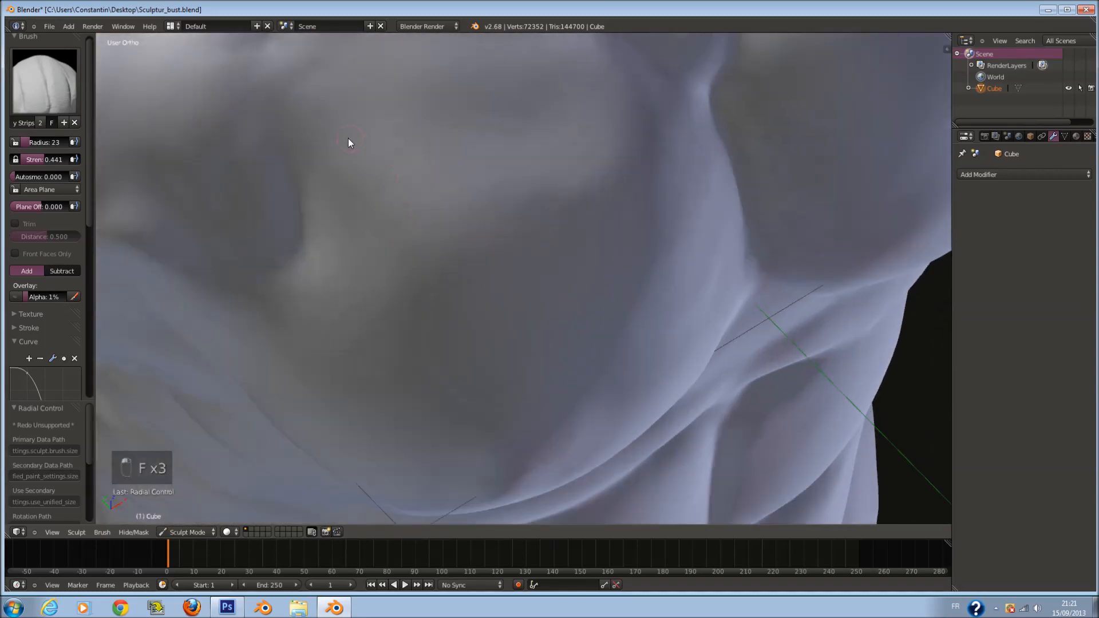
pyautogui.scroll(1, 489, 202)
pyautogui.press('f')
pyautogui.click(451, 156)
pyautogui.moveTo(250, 91)
pyautogui.mouseDown()
pyautogui.moveTo(445, 122)
pyautogui.moveTo(536, 173)
pyautogui.mouseUp()
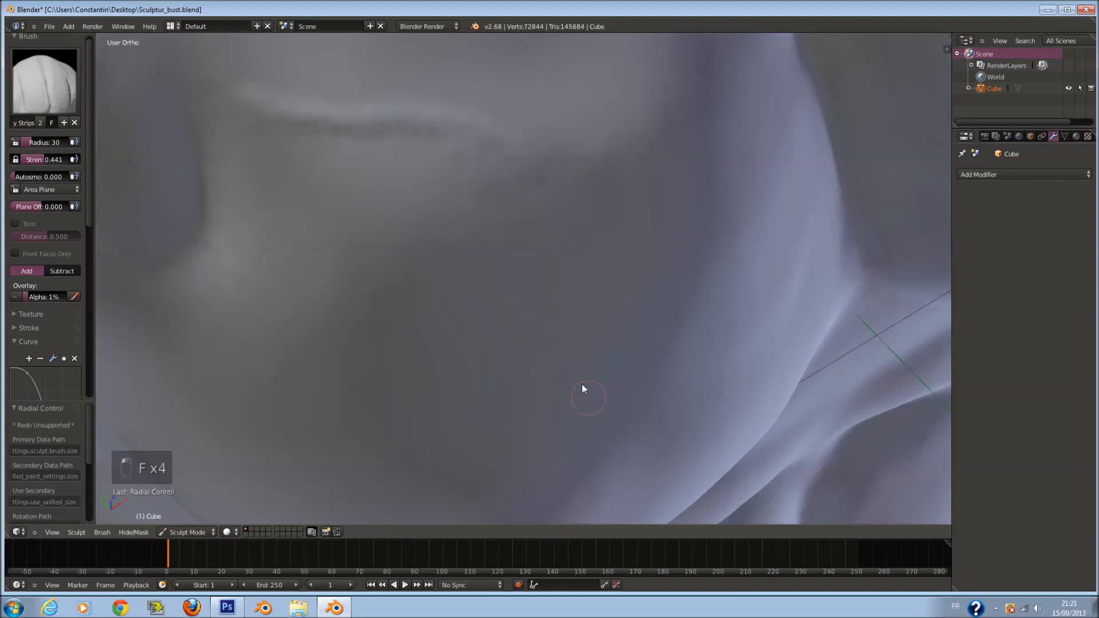
# Step: Set the Clay Strips radius to 35 and reinforce the arc of the pectoral vein
pyautogui.scroll(-5, 582, 384)
pyautogui.moveTo(532, 318)
pyautogui.mouseDown(button='middle')
pyautogui.moveTo(532, 263)
pyautogui.moveTo(561, 293)
pyautogui.moveTo(523, 276)
pyautogui.moveTo(538, 263)
pyautogui.mouseUp(button='middle')
pyautogui.scroll(5, 539, 263)
pyautogui.press('f')
pyautogui.click(614, 154)
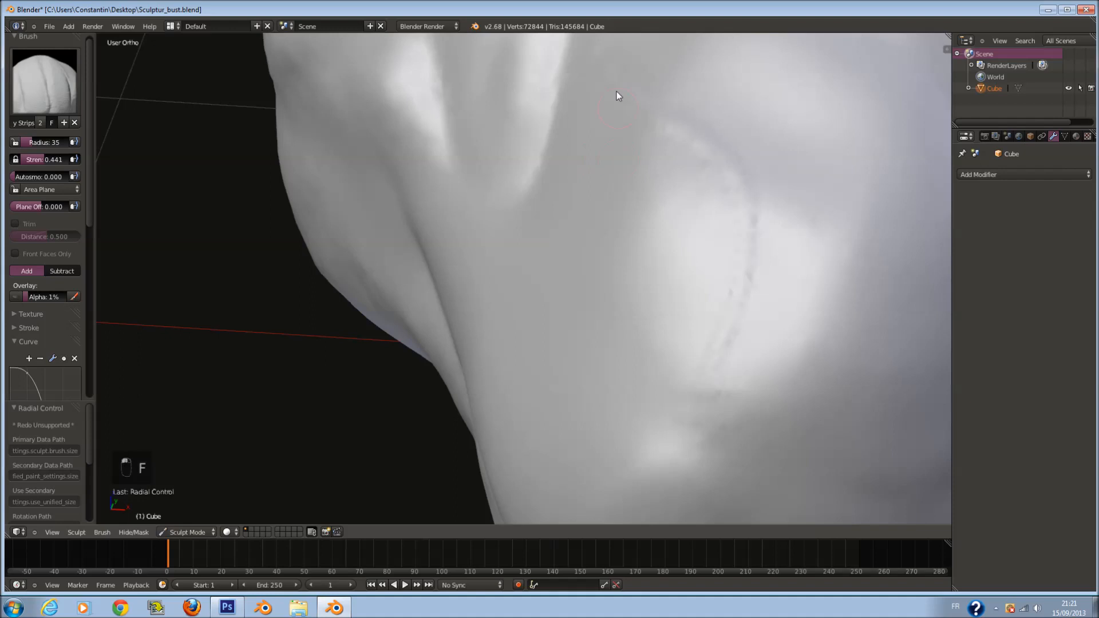
pyautogui.moveTo(732, 161)
pyautogui.mouseDown()
pyautogui.moveTo(737, 269)
pyautogui.moveTo(722, 338)
pyautogui.mouseUp()
# Step: Set the Clay Strips radius to 40, thicken the pectoral vein and extend its lower end down the muscle
pyautogui.moveTo(722, 338)
pyautogui.mouseDown(button='middle')
pyautogui.moveTo(579, 230)
pyautogui.moveTo(478, 340)
pyautogui.moveTo(483, 367)
pyautogui.mouseUp(button='middle')
pyautogui.press('f')
pyautogui.click(481, 341)
pyautogui.moveTo(570, 134)
pyautogui.mouseDown()
pyautogui.moveTo(573, 377)
pyautogui.moveTo(547, 485)
pyautogui.mouseUp()
pyautogui.moveTo(542, 440)
pyautogui.mouseDown()
pyautogui.moveTo(581, 206)
pyautogui.moveTo(568, 407)
pyautogui.mouseUp()
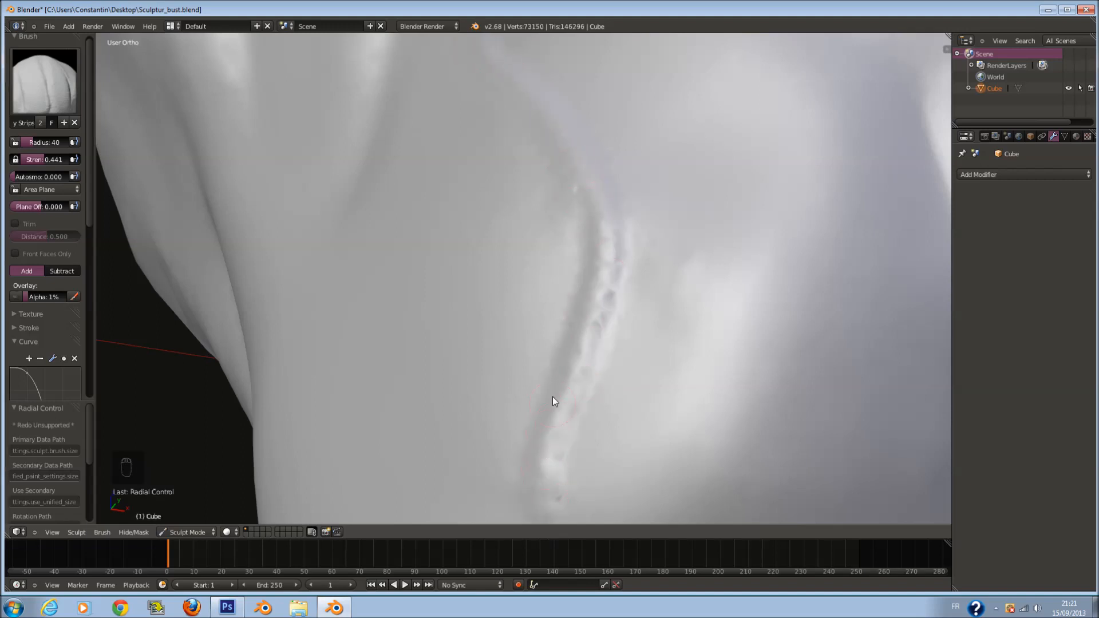
# Step: Add a branch running diagonally from the pectoral vein towards the sternum with the Clay Strips brush
pyautogui.scroll(-5, 550, 343)
pyautogui.scroll(3, 550, 315)
pyautogui.scroll(4, 515, 287)
pyautogui.press('f')
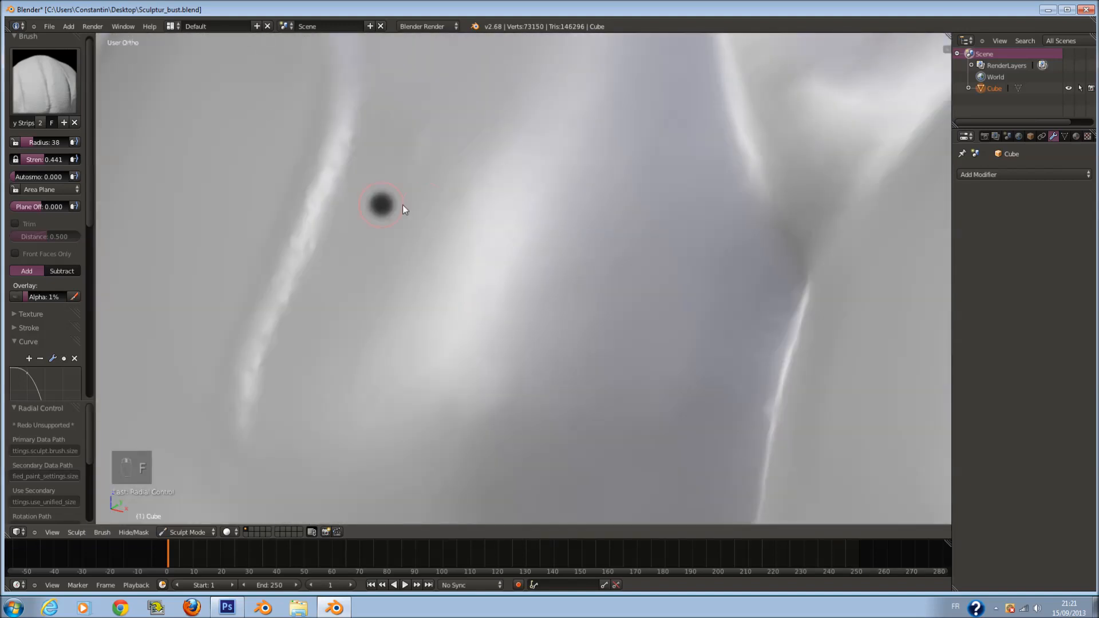
pyautogui.moveTo(337, 143)
pyautogui.mouseDown()
pyautogui.moveTo(539, 405)
pyautogui.moveTo(353, 153)
pyautogui.moveTo(521, 340)
pyautogui.moveTo(520, 377)
pyautogui.moveTo(352, 174)
pyautogui.moveTo(547, 383)
pyautogui.mouseUp()
# Step: Set the Clay Strips radius to 58 and build up the pectoral vein's lower branch below the fork
pyautogui.moveTo(546, 383)
pyautogui.mouseDown(button='middle')
pyautogui.moveTo(547, 281)
pyautogui.moveTo(543, 292)
pyautogui.mouseUp(button='middle')
pyautogui.scroll(1, 554, 289)
pyautogui.scroll(2, 554, 290)
pyautogui.scroll(1, 539, 287)
pyautogui.press('f')
pyautogui.click(389, 139)
pyautogui.press('f')
pyautogui.click(388, 135)
pyautogui.moveTo(383, 75)
pyautogui.mouseDown()
pyautogui.moveTo(478, 245)
pyautogui.moveTo(716, 532)
pyautogui.moveTo(590, 358)
pyautogui.moveTo(399, 141)
pyautogui.moveTo(321, 246)
pyautogui.moveTo(320, 359)
pyautogui.mouseUp()
# Step: Thicken the pectoral vein's upper stem and fork with further Clay Strips strokes
pyautogui.moveTo(320, 358)
pyautogui.mouseDown(button='middle')
pyautogui.moveTo(312, 275)
pyautogui.moveTo(466, 253)
pyautogui.moveTo(454, 262)
pyautogui.mouseUp(button='middle')
pyautogui.scroll(2, 453, 262)
pyautogui.moveTo(541, 146)
pyautogui.mouseDown()
pyautogui.moveTo(473, 361)
pyautogui.moveTo(536, 223)
pyautogui.mouseUp()
pyautogui.moveTo(537, 223)
pyautogui.mouseDown(button='middle')
pyautogui.moveTo(527, 248)
pyautogui.moveTo(535, 222)
pyautogui.mouseUp(button='middle')
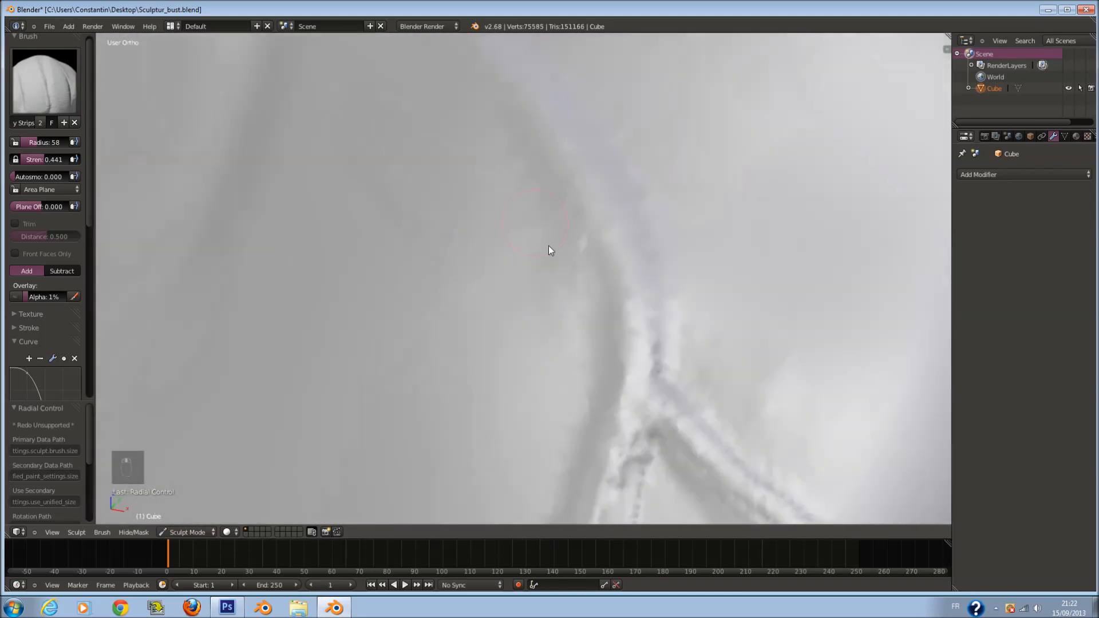
pyautogui.moveTo(631, 375); pyautogui.dragTo(601, 206)
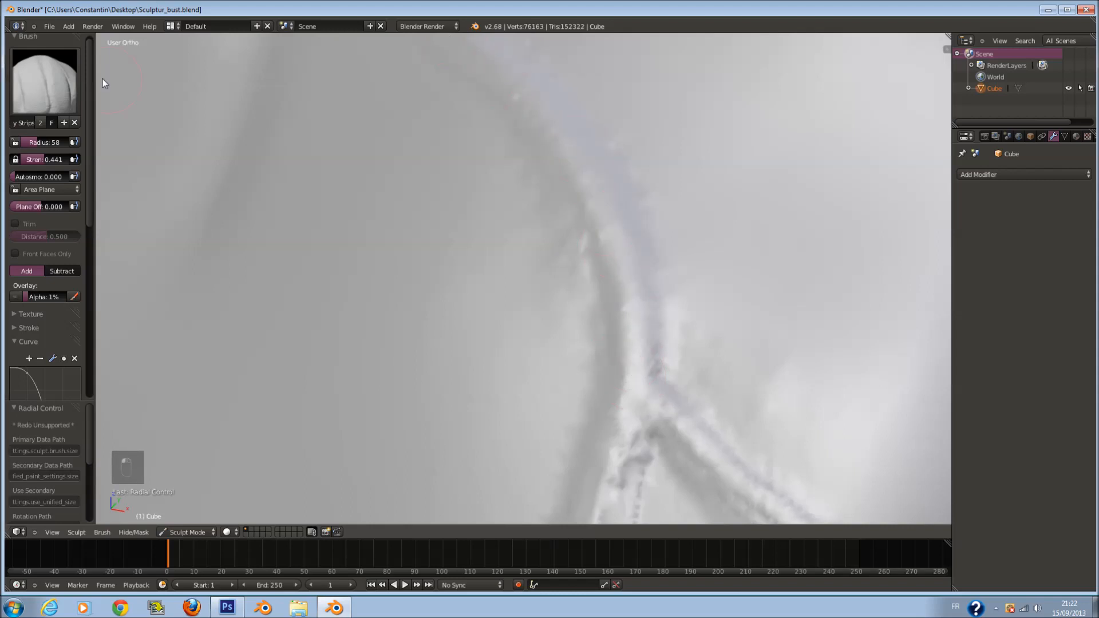
# Step: Smooth the forked pectoral vein and its branches with the Smooth brush at radius 82
pyautogui.click(45, 83)
pyautogui.click(32, 245)
pyautogui.scroll(-10, 553, 287)
pyautogui.press('f')
pyautogui.click(569, 298)
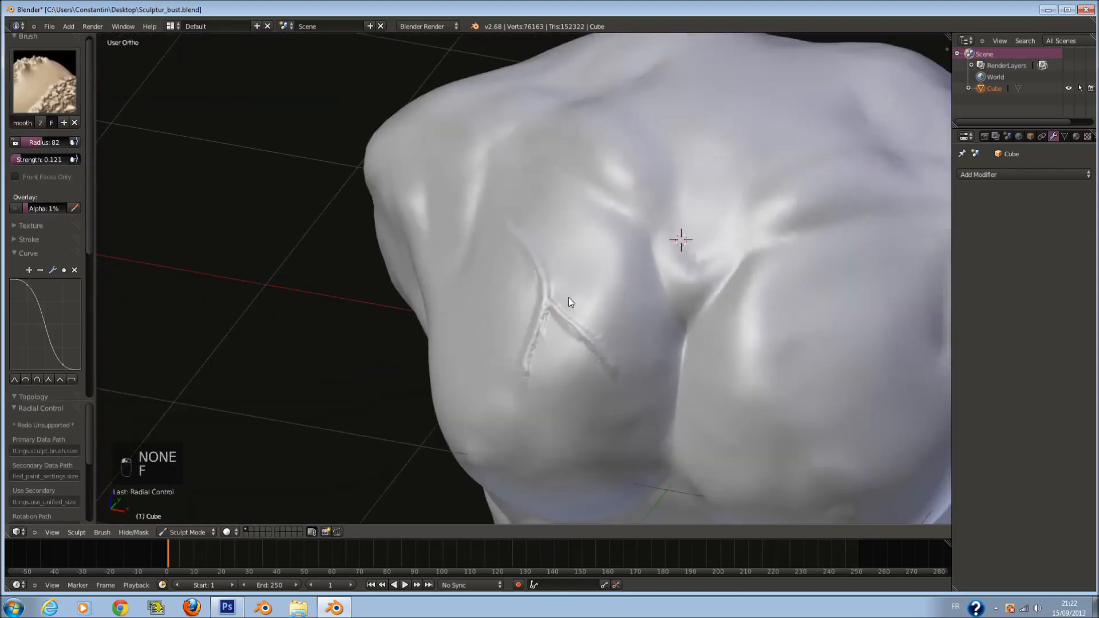
pyautogui.moveTo(568, 344)
pyautogui.mouseDown()
pyautogui.moveTo(553, 285)
pyautogui.moveTo(583, 344)
pyautogui.moveTo(521, 396)
pyautogui.moveTo(620, 360)
pyautogui.mouseUp()
# Step: Flatten the pectoral vein's stem and branches into the chest with the Polish brush at radius 113
pyautogui.click(65, 90)
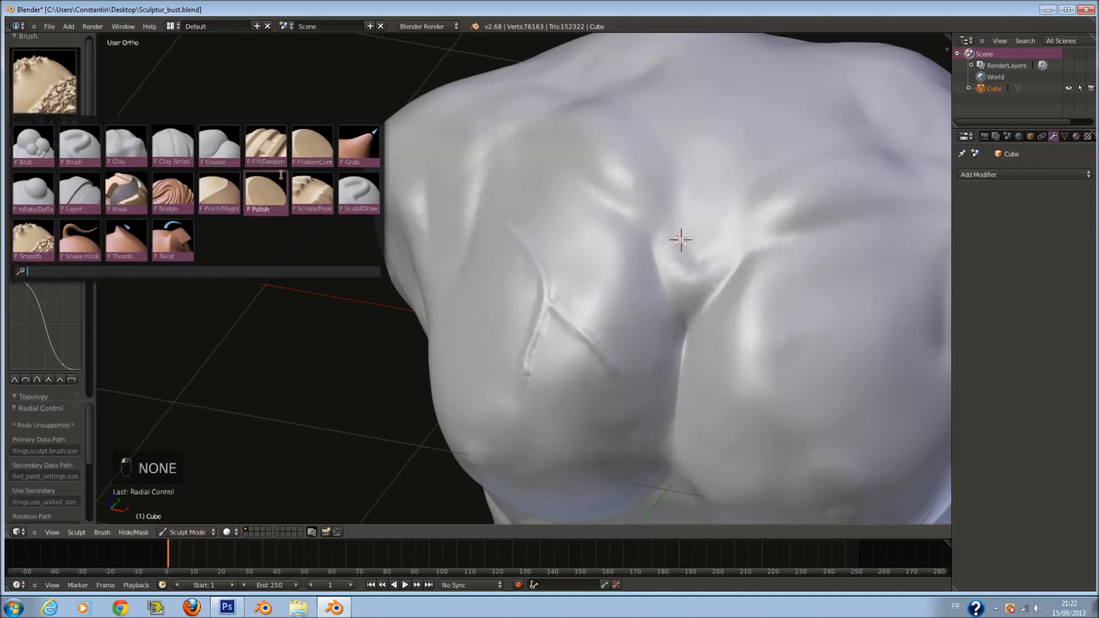
pyautogui.click(266, 193)
pyautogui.scroll(2, 474, 298)
pyautogui.scroll(1, 473, 297)
pyautogui.moveTo(474, 299); pyautogui.dragTo(466, 284, button='middle')
pyautogui.press('f')
pyautogui.click(506, 312)
pyautogui.moveTo(508, 315)
pyautogui.mouseDown()
pyautogui.moveTo(501, 197)
pyautogui.moveTo(527, 304)
pyautogui.moveTo(636, 398)
pyautogui.mouseUp()
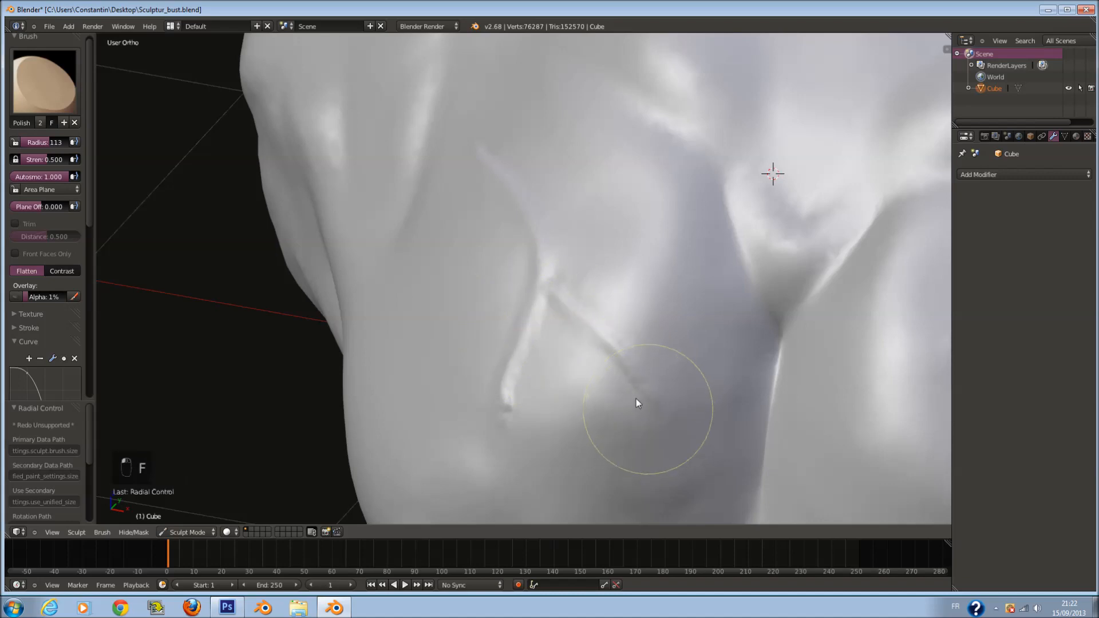
pyautogui.moveTo(505, 415)
pyautogui.mouseDown(button='middle')
pyautogui.moveTo(624, 403)
pyautogui.moveTo(657, 351)
pyautogui.moveTo(641, 409)
pyautogui.mouseUp(button='middle')
pyautogui.scroll(-3, 630, 394)
pyautogui.scroll(2, 642, 410)
# Step: Soften the veins on the chest and side with the Smooth brush at strength 0.405 and radius 145
pyautogui.click(42, 77)
pyautogui.click(35, 241)
pyautogui.scroll(2, 79, 196)
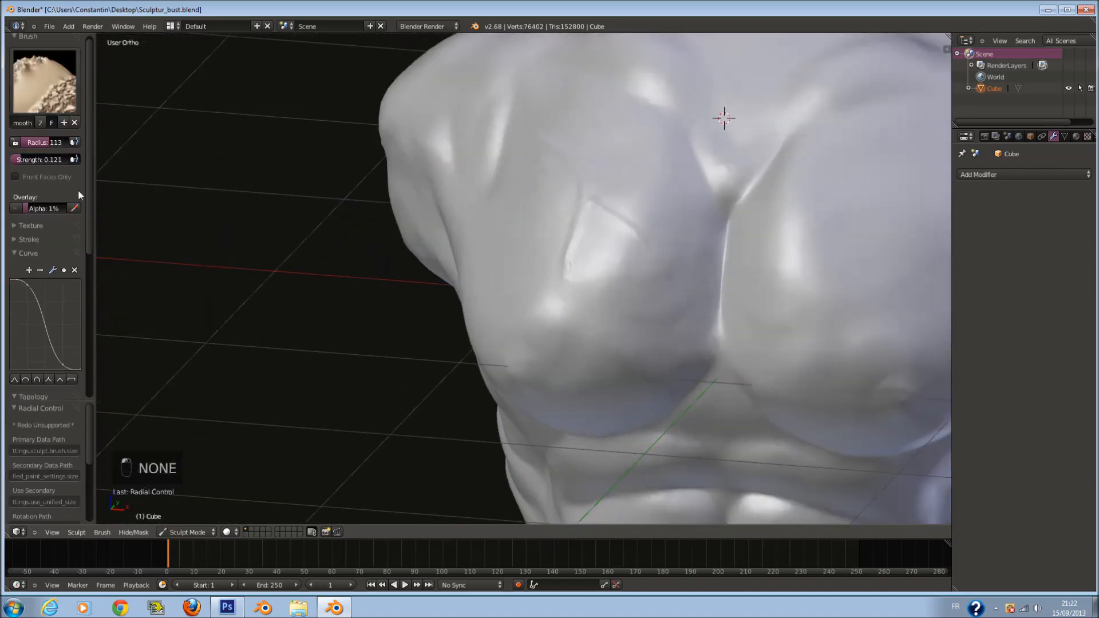
pyautogui.moveTo(57, 166); pyautogui.dragTo(67, 166)
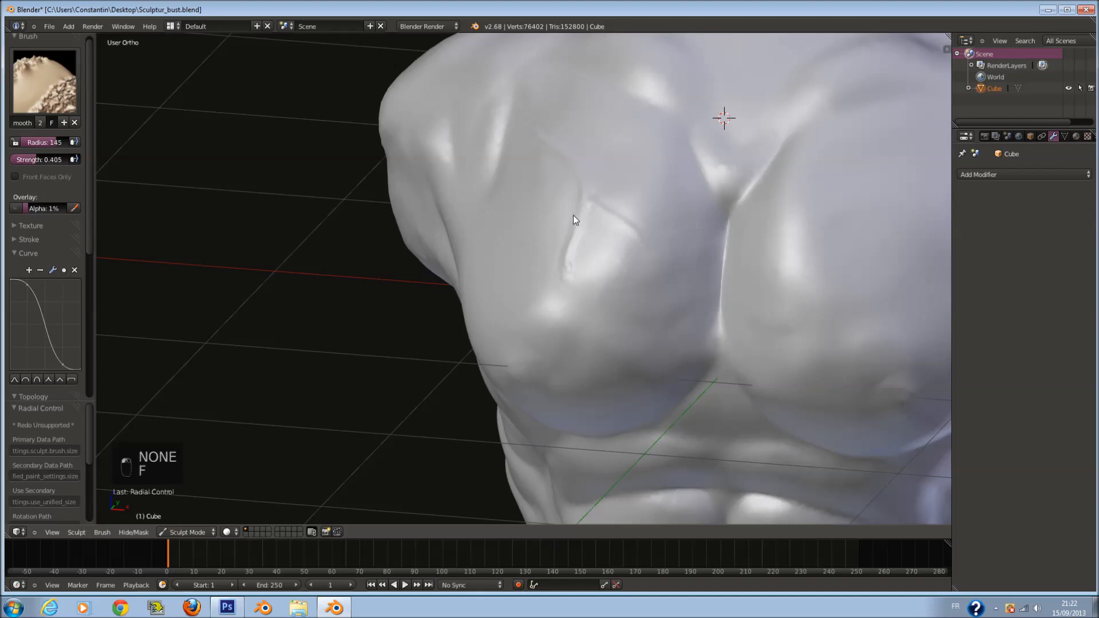
pyautogui.scroll(-3, 671, 264)
pyautogui.moveTo(671, 265); pyautogui.dragTo(574, 222, button='middle')
pyautogui.scroll(3, 575, 222)
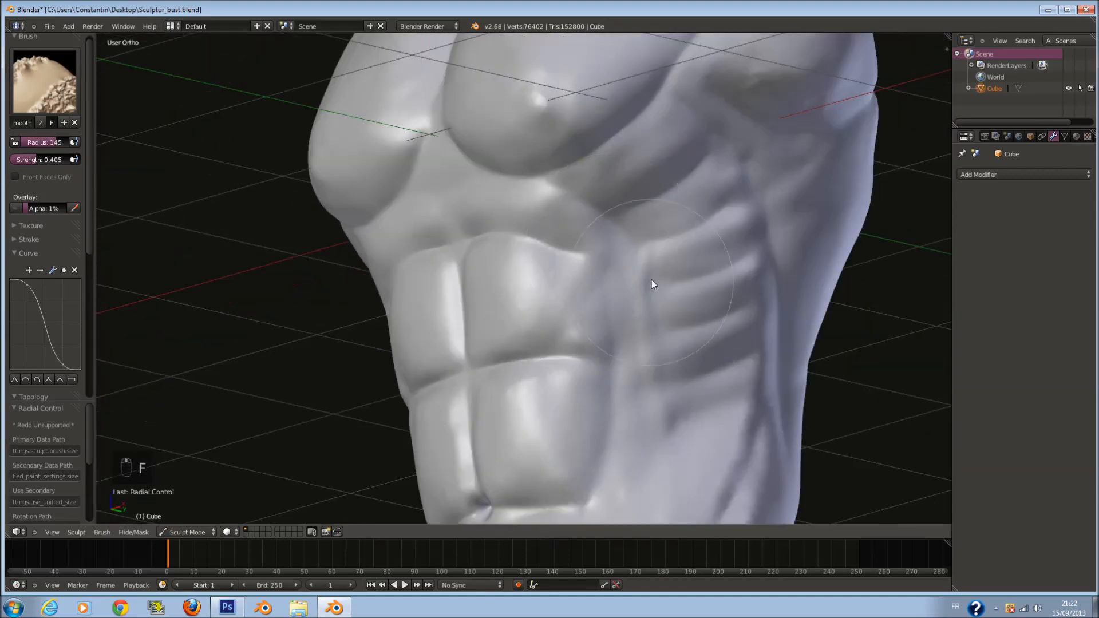
pyautogui.scroll(-3, 669, 468)
pyautogui.moveTo(680, 413)
pyautogui.mouseDown(button='middle')
pyautogui.moveTo(704, 380)
pyautogui.moveTo(681, 306)
pyautogui.moveTo(646, 329)
pyautogui.moveTo(673, 341)
pyautogui.moveTo(777, 325)
pyautogui.moveTo(739, 300)
pyautogui.moveTo(699, 380)
pyautogui.moveTo(641, 356)
pyautogui.moveTo(594, 293)
pyautogui.moveTo(567, 319)
pyautogui.moveTo(230, 312)
pyautogui.moveTo(545, 342)
pyautogui.moveTo(518, 303)
pyautogui.moveTo(464, 302)
pyautogui.moveTo(422, 304)
pyautogui.moveTo(408, 335)
pyautogui.moveTo(469, 374)
pyautogui.moveTo(436, 343)
pyautogui.mouseUp(button='middle')
pyautogui.scroll(2, 665, 399)
pyautogui.scroll(-4, 638, 409)
# Step: Choose the Grab brush for the torso's large forms and set its radius to 200
pyautogui.click(71, 82)
pyautogui.click(360, 146)
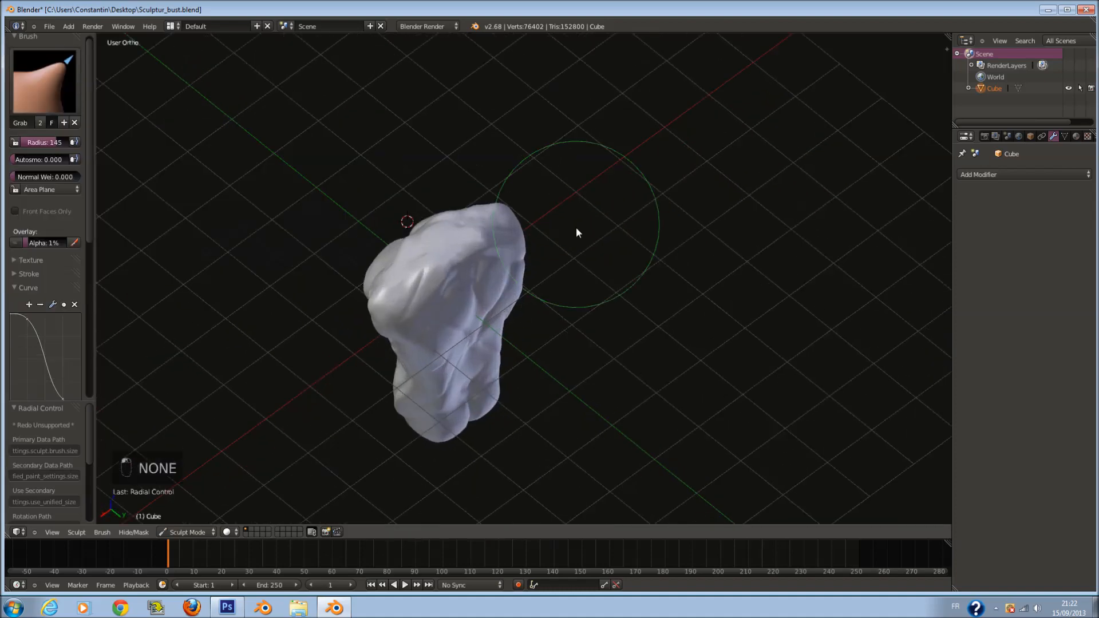
pyautogui.scroll(2, 573, 221)
pyautogui.press('f')
pyautogui.click(605, 233)
pyautogui.moveTo(607, 244); pyautogui.dragTo(651, 221, button='middle')
pyautogui.press('f')
pyautogui.click(618, 242)
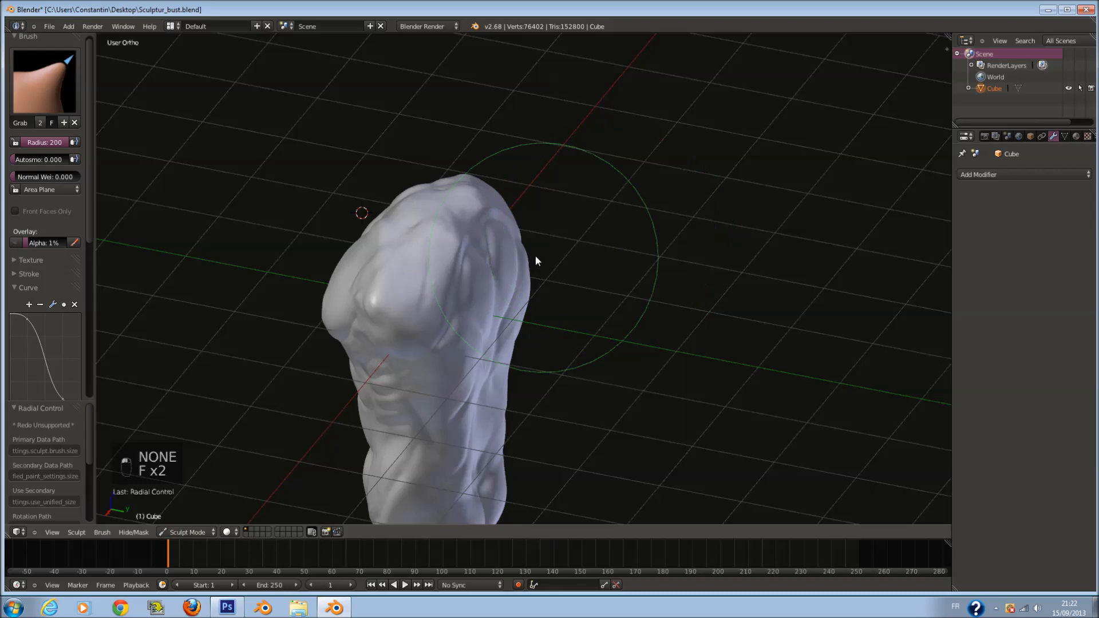
# Step: Examine the torso's silhouette around the shoulders, back and side
pyautogui.moveTo(503, 255)
pyautogui.mouseDown(button='middle')
pyautogui.moveTo(381, 253)
pyautogui.moveTo(491, 197)
pyautogui.mouseUp(button='middle')
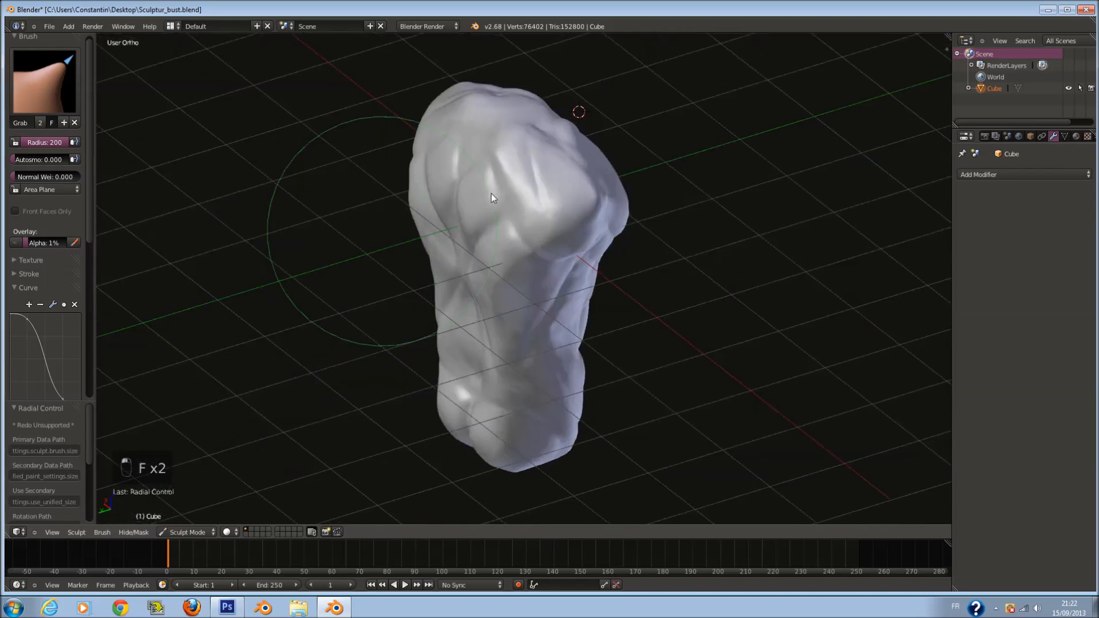
pyautogui.moveTo(433, 172); pyautogui.dragTo(499, 160, button='middle')
pyautogui.scroll(1, 491, 163)
pyautogui.press('f')
pyautogui.click(477, 168)
pyautogui.moveTo(452, 241)
pyautogui.mouseDown(button='middle')
pyautogui.moveTo(475, 238)
pyautogui.moveTo(455, 255)
pyautogui.moveTo(446, 311)
pyautogui.mouseUp(button='middle')
pyautogui.press('f')
pyautogui.click(454, 324)
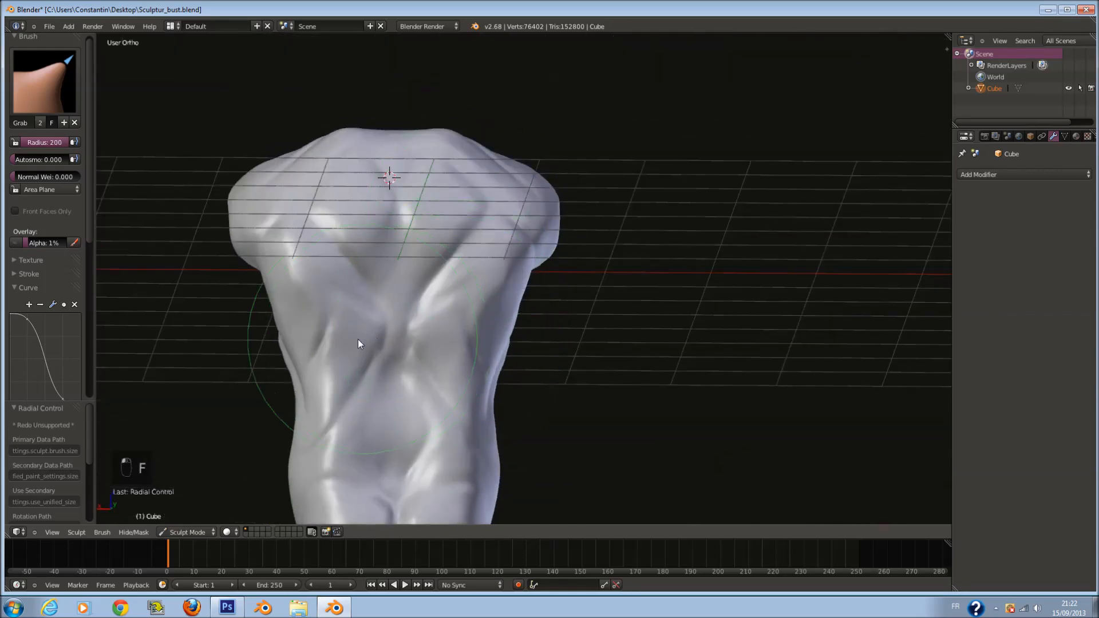
pyautogui.press('f')
pyautogui.click(422, 380)
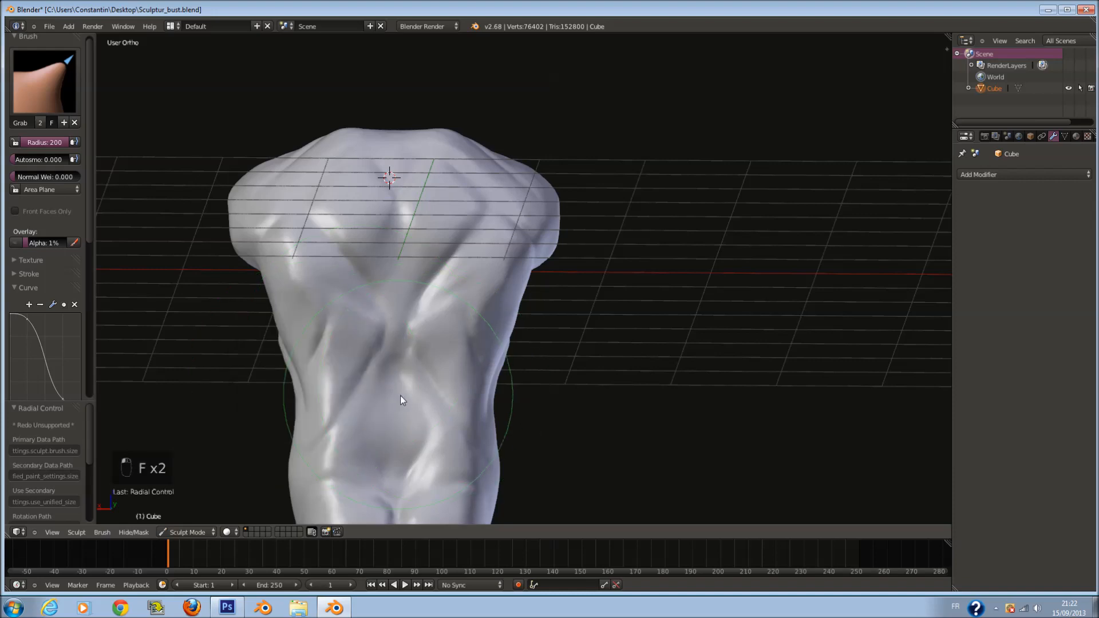
pyautogui.moveTo(422, 378); pyautogui.dragTo(601, 365, button='middle')
pyautogui.press('f')
pyautogui.click(596, 358)
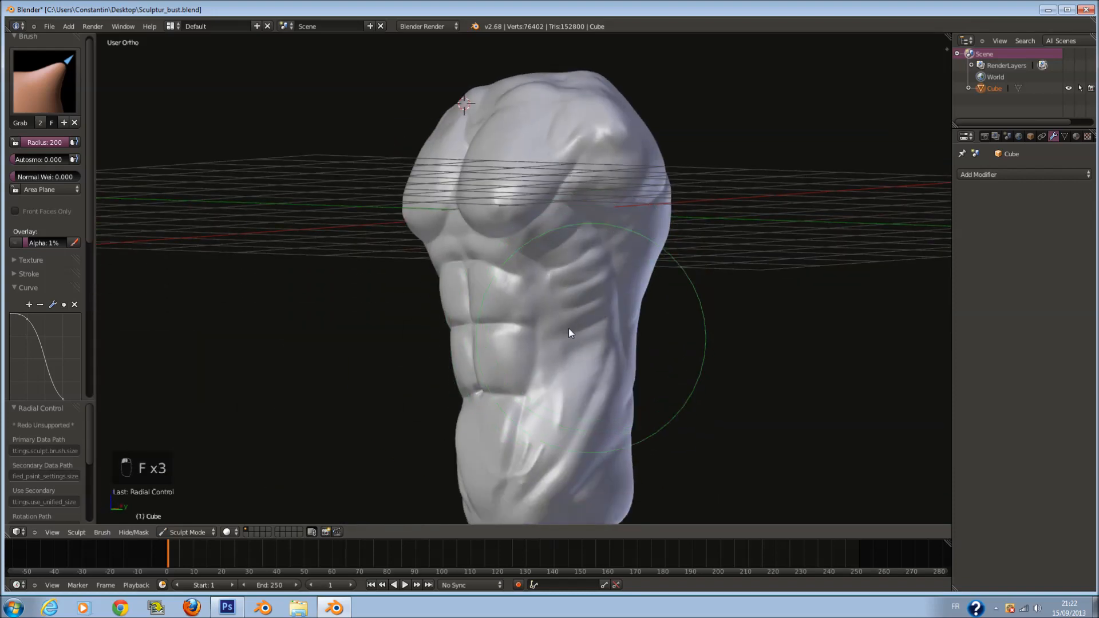
# Step: Examine the proportions of the ribs, abdomen and chest from the side and front
pyautogui.keyDown('shift'); pyautogui.scroll(-7, 567, 325); pyautogui.keyUp('shift')
pyautogui.scroll(3, 566, 319)
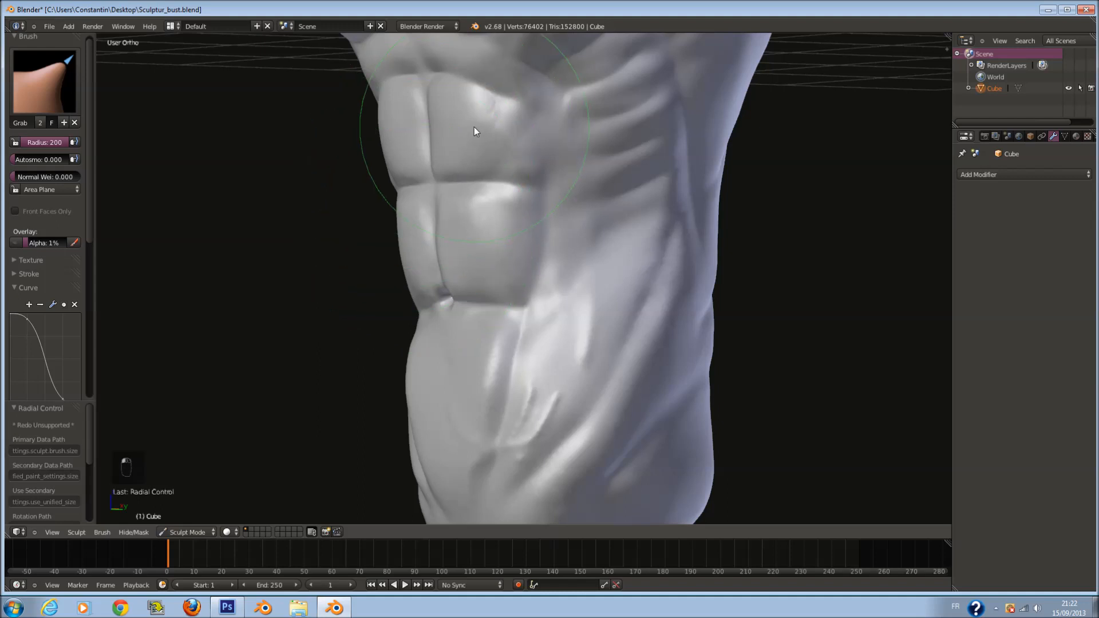
pyautogui.moveTo(471, 127); pyautogui.dragTo(759, 204, button='middle')
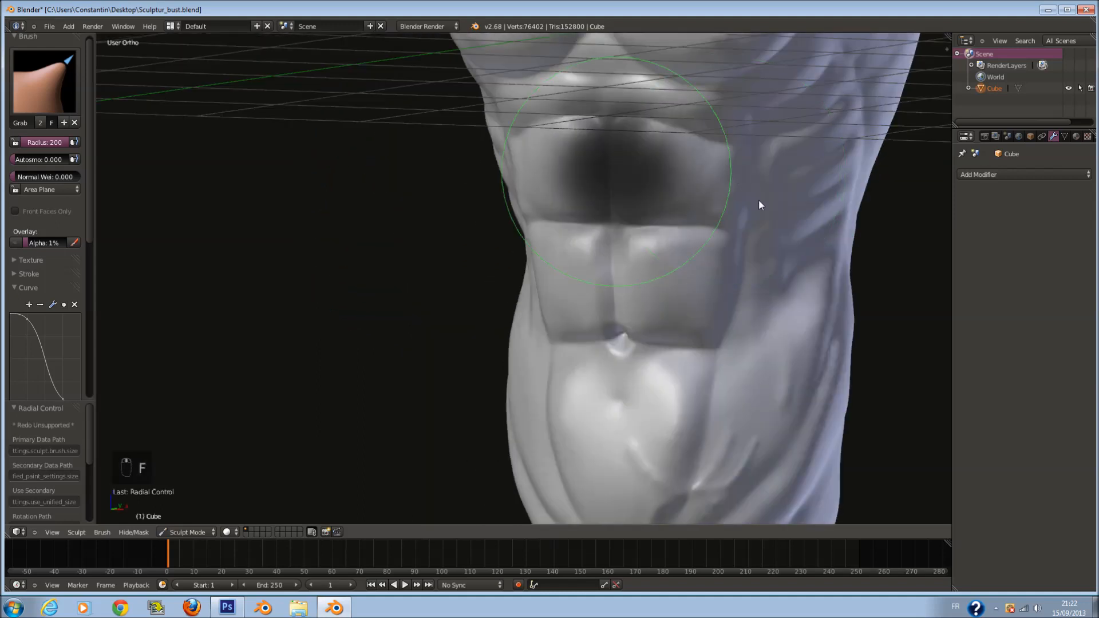
pyautogui.press('f')
pyautogui.moveTo(590, 281); pyautogui.dragTo(635, 286, button='middle')
pyautogui.press('f')
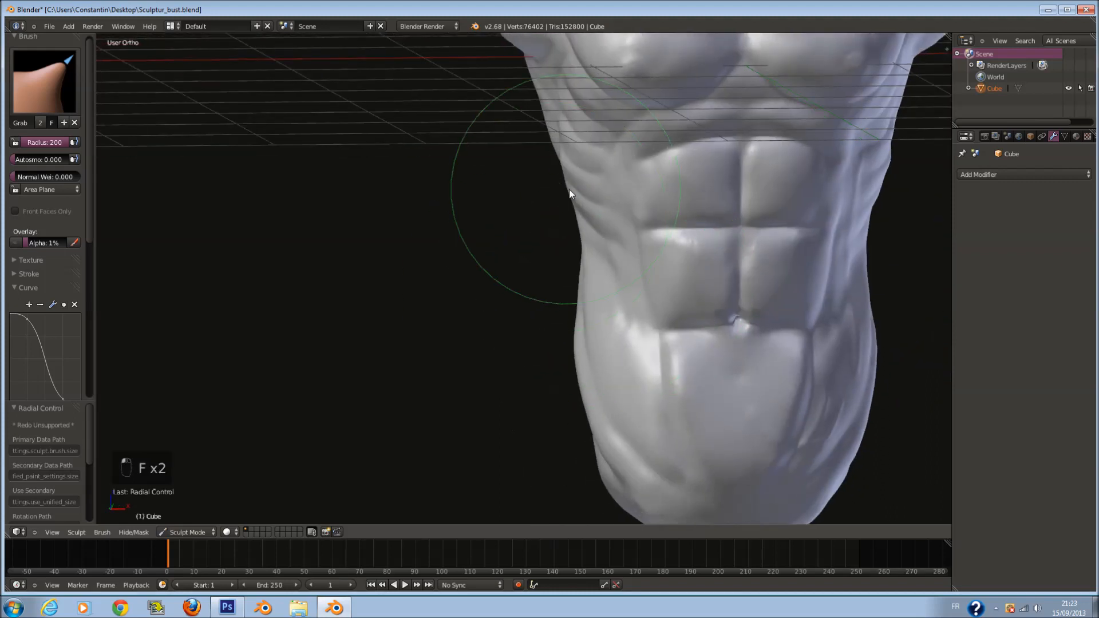
pyautogui.moveTo(571, 186); pyautogui.dragTo(569, 122, button='middle')
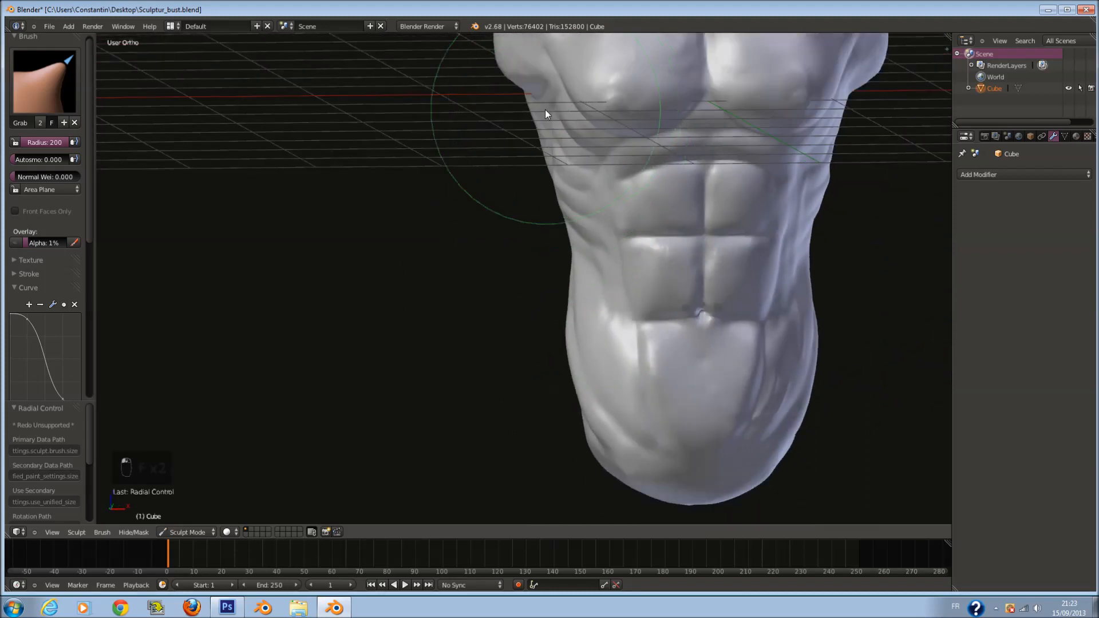
pyautogui.moveTo(694, 107)
pyautogui.mouseDown(button='middle')
pyautogui.moveTo(709, 120)
pyautogui.moveTo(805, 134)
pyautogui.mouseUp(button='middle')
pyautogui.press('f')
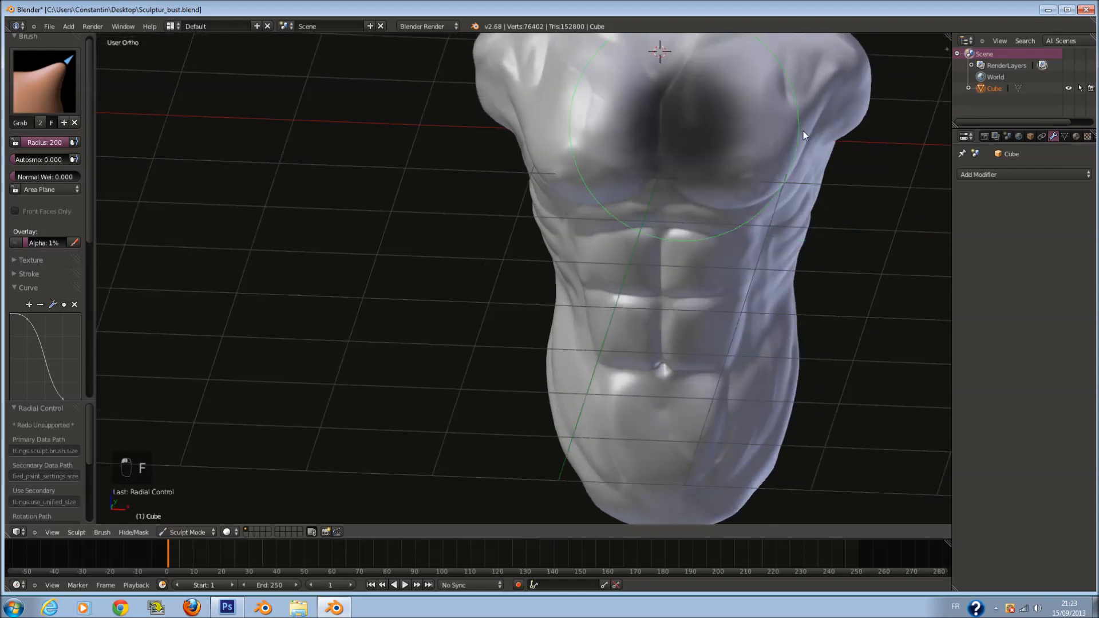
pyautogui.click(805, 131)
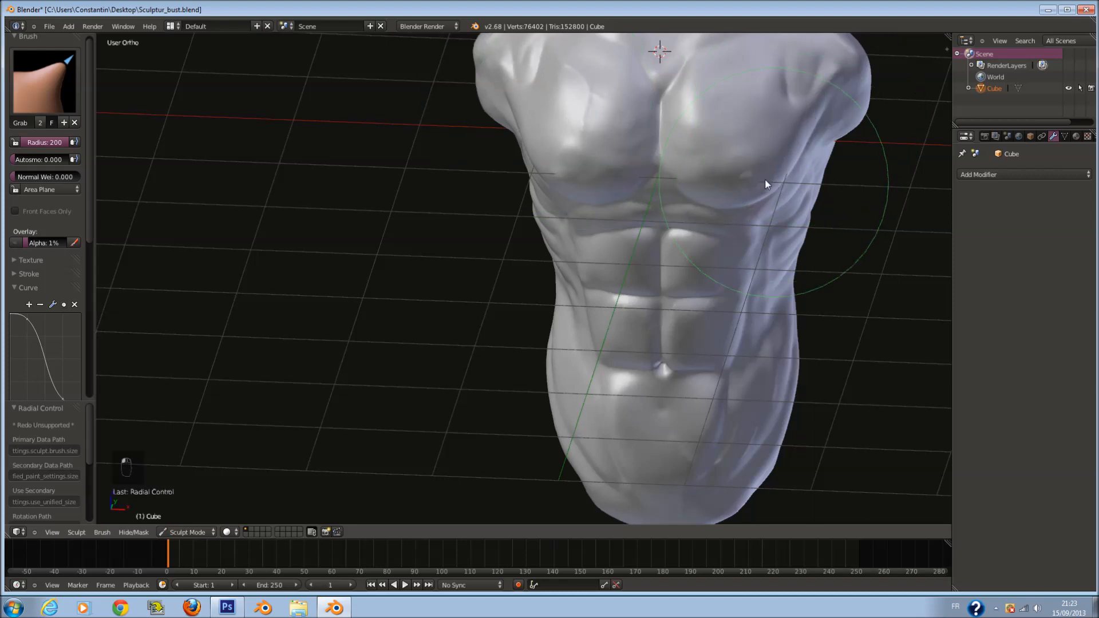
# Step: Save the sculpture over the existing file Sculptur_bust.blend
pyautogui.scroll(-3, 678, 330)
pyautogui.moveTo(677, 331); pyautogui.dragTo(756, 267, button='middle')
pyautogui.hotkey('ctrl', 's')
pyautogui.click(755, 267)
# Step: Inspect the sculpted chest, shoulder, ribs and abdomen up close and as a whole
pyautogui.scroll(2, 777, 168)
pyautogui.moveTo(776, 168); pyautogui.dragTo(605, 155, button='middle')
pyautogui.scroll(3, 653, 228)
pyautogui.scroll(-3, 655, 228)
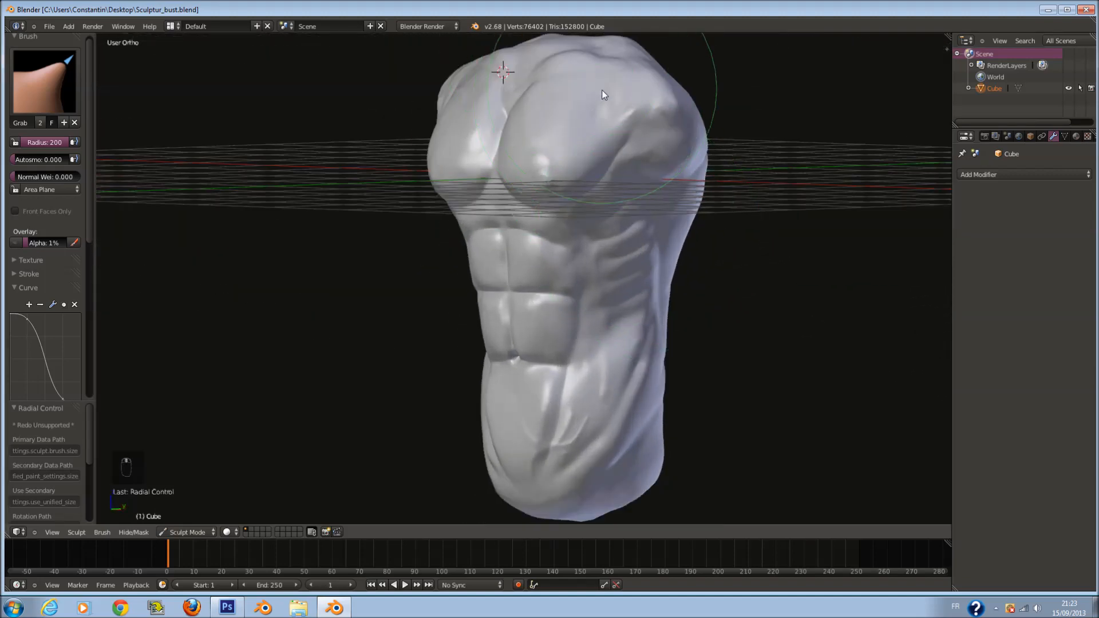
pyautogui.moveTo(486, 161); pyautogui.dragTo(582, 109, button='middle')
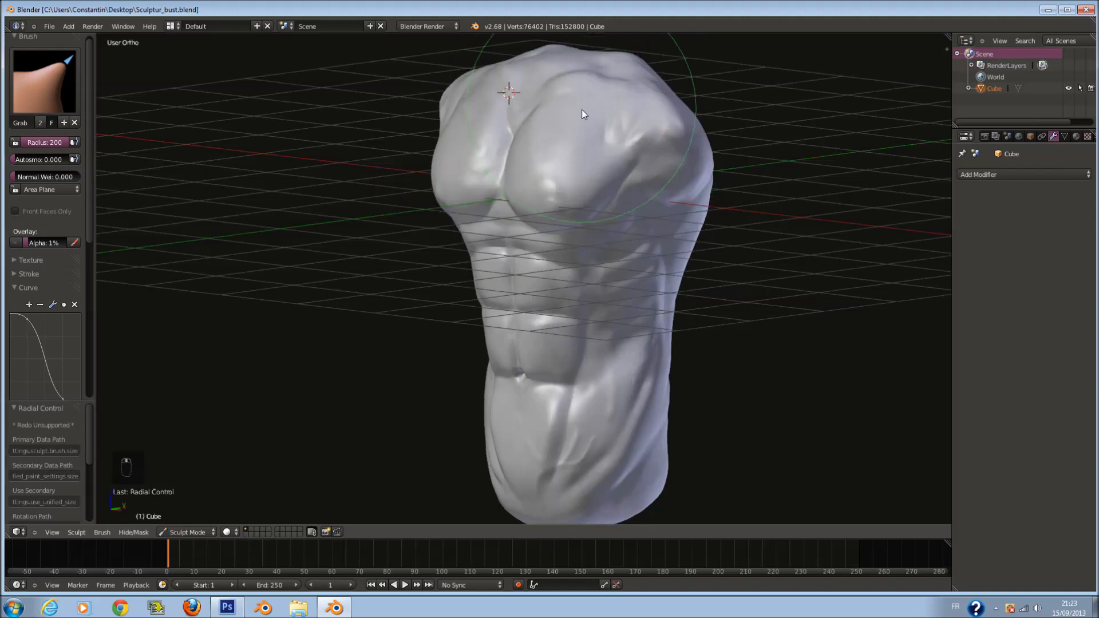
pyautogui.scroll(3, 629, 112)
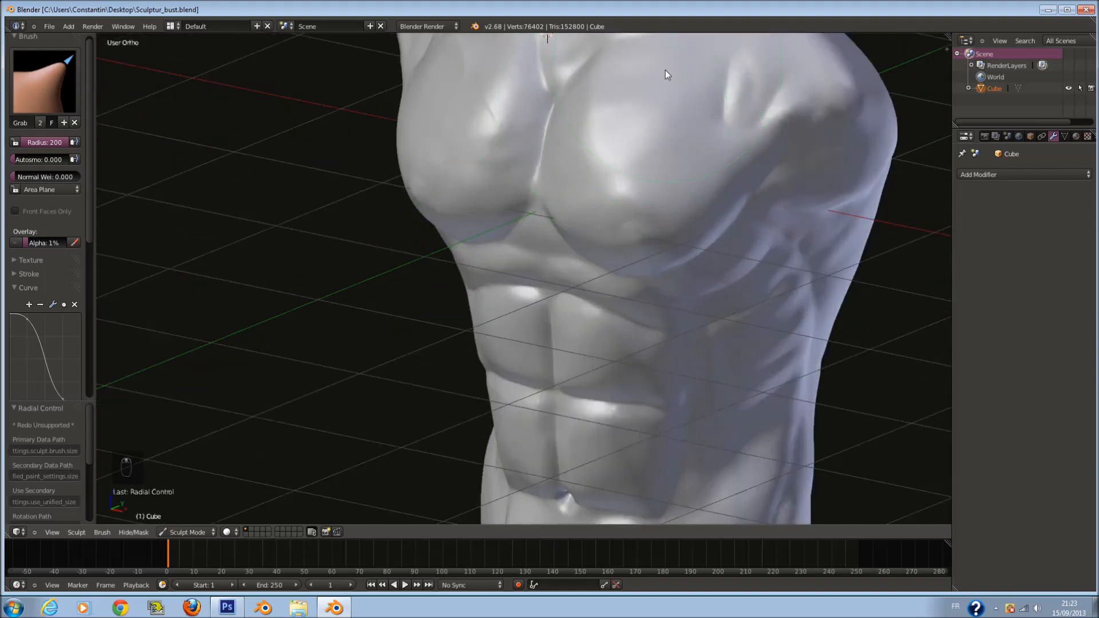
pyautogui.moveTo(672, 141); pyautogui.dragTo(681, 136, button='middle')
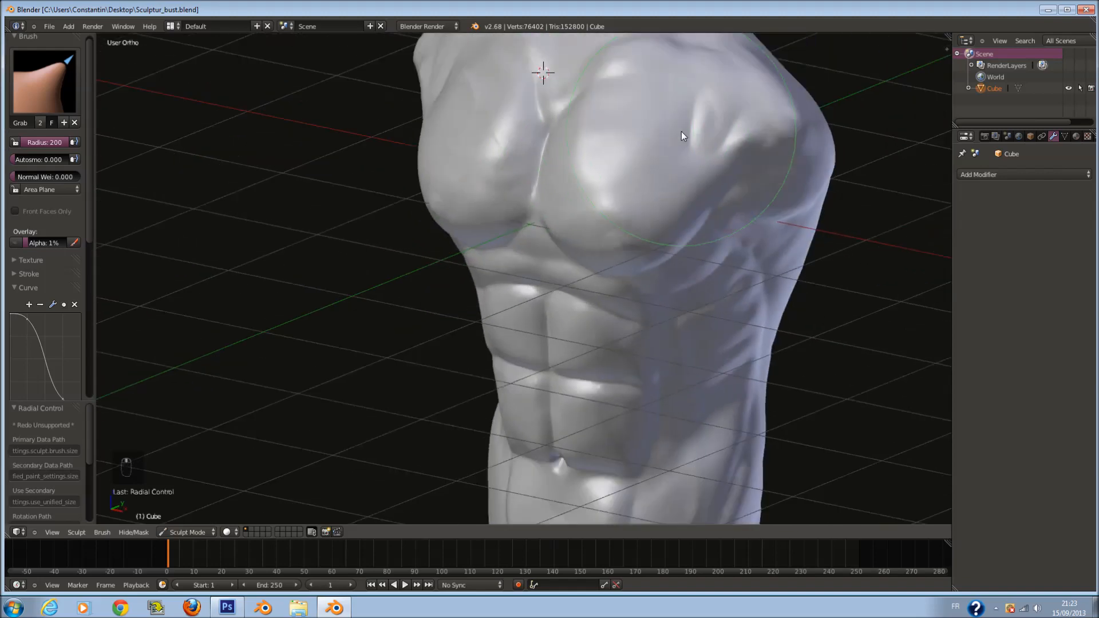
pyautogui.scroll(3, 680, 143)
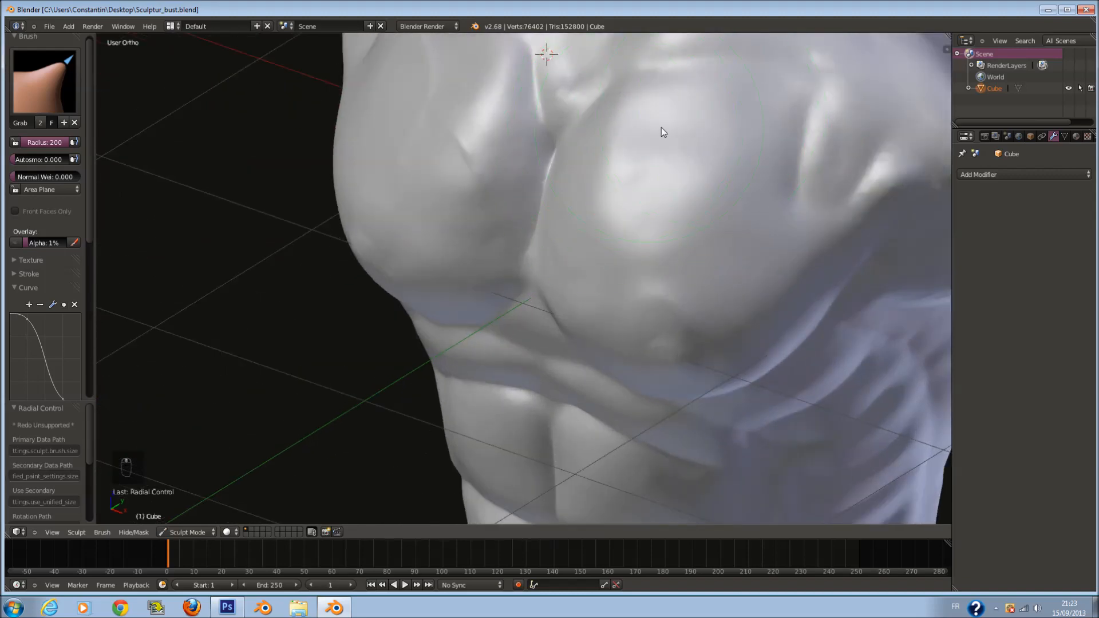
pyautogui.scroll(-3, 755, 186)
pyautogui.scroll(3, 664, 142)
pyautogui.moveTo(850, 99); pyautogui.dragTo(669, 185, button='middle')
pyautogui.scroll(-3, 685, 182)
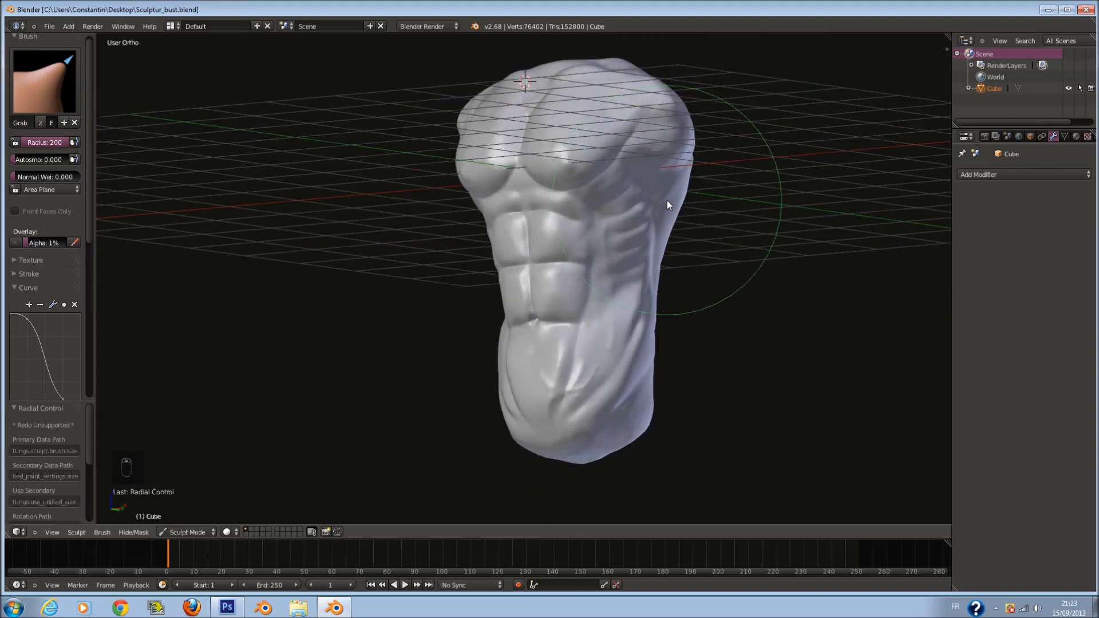
pyautogui.moveTo(666, 208)
pyautogui.mouseDown(button='middle')
pyautogui.moveTo(755, 223)
pyautogui.moveTo(695, 214)
pyautogui.moveTo(426, 224)
pyautogui.moveTo(663, 221)
pyautogui.mouseUp(button='middle')
# Step: Switch the torso from Sculpt Mode to Object Mode and save the file again
pyautogui.click(190, 532)
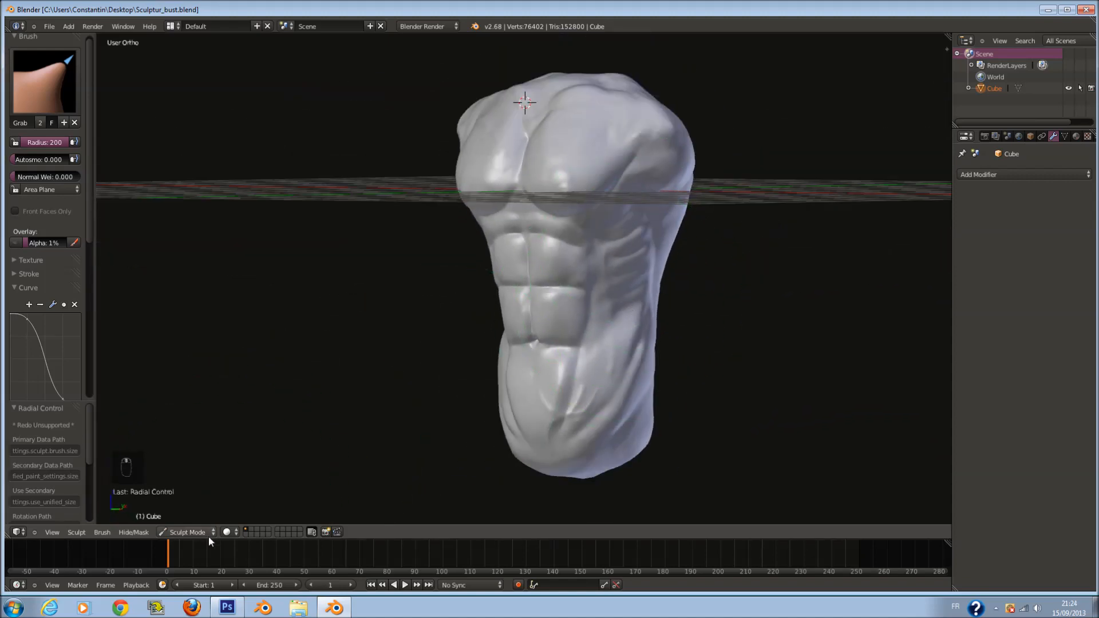
pyautogui.scroll(-1, 532, 368)
pyautogui.moveTo(532, 367); pyautogui.dragTo(569, 329, button='middle')
pyautogui.hotkey('ctrl', 's')
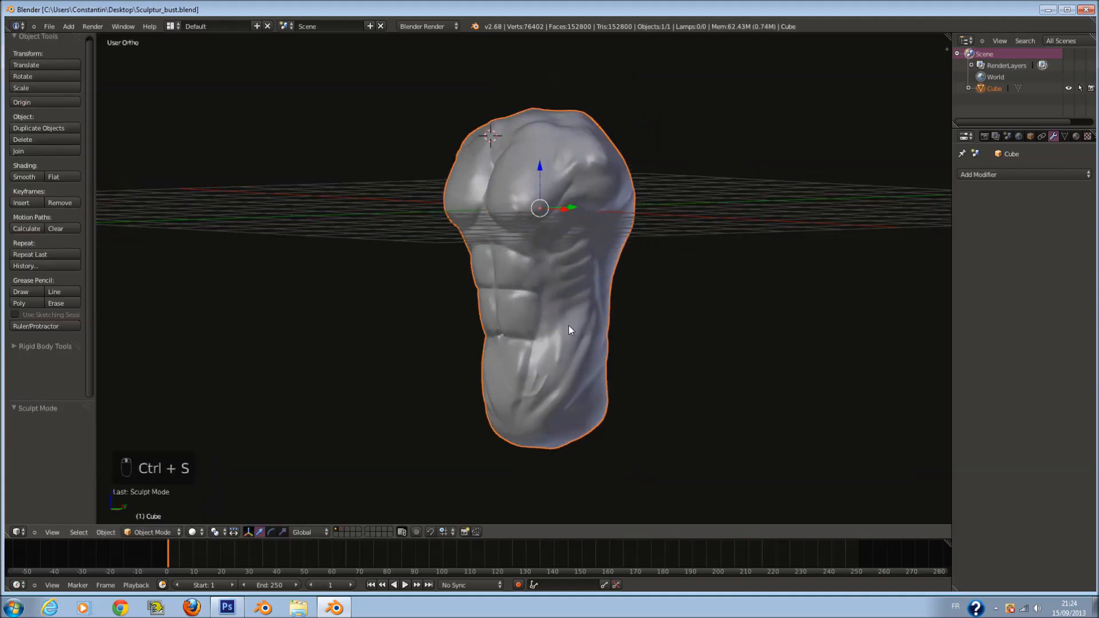